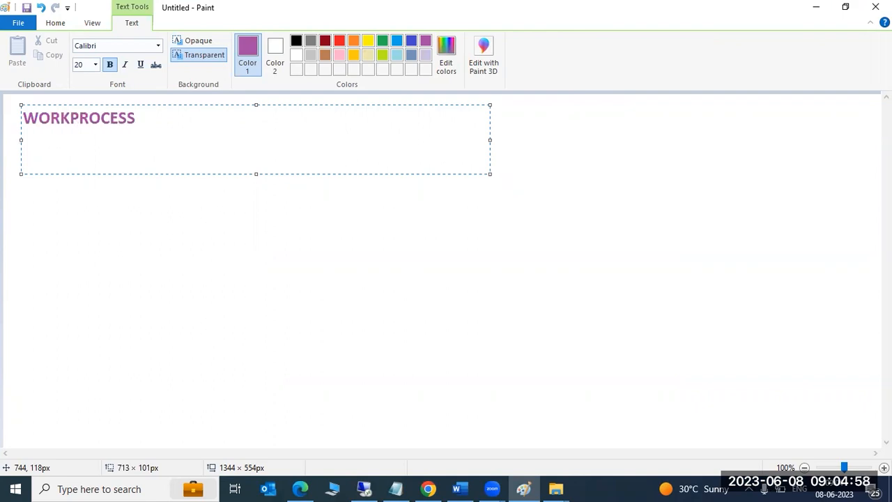
Type the bold purple Calibri 20 heading 'WORKPROCESS: DVE' at the top of the Paint canvas.
text(: DVE)
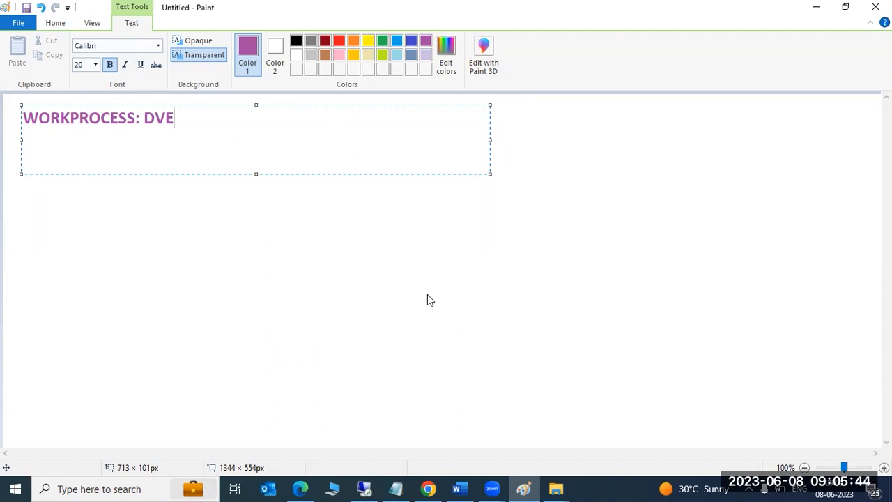
click(75, 218)
Add two text lines, 'DVEBMGS' and 'BACKGROUND WORKPROCESS', beneath the heading.
drag(17, 136, 314, 176)
text(D)
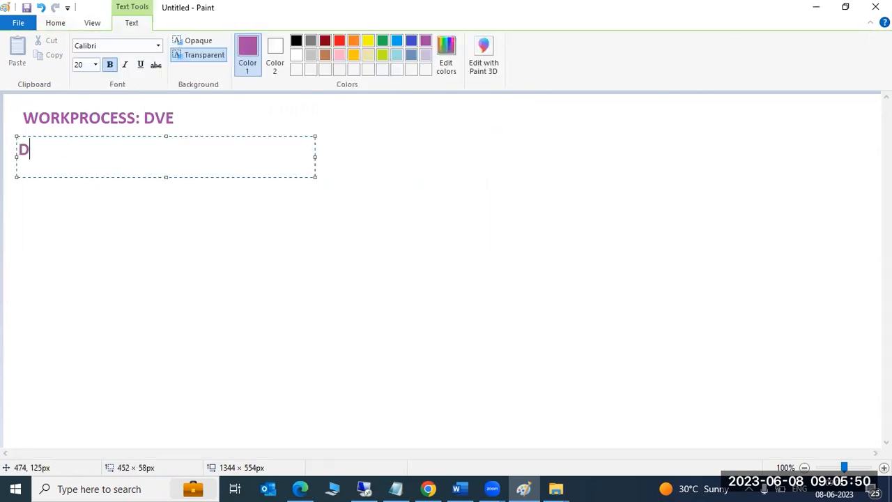
text(VEBMGS)
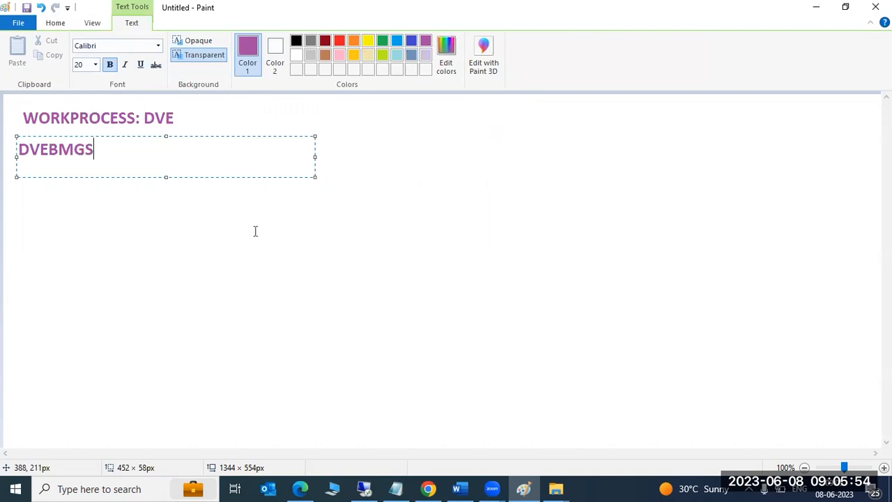
click(127, 212)
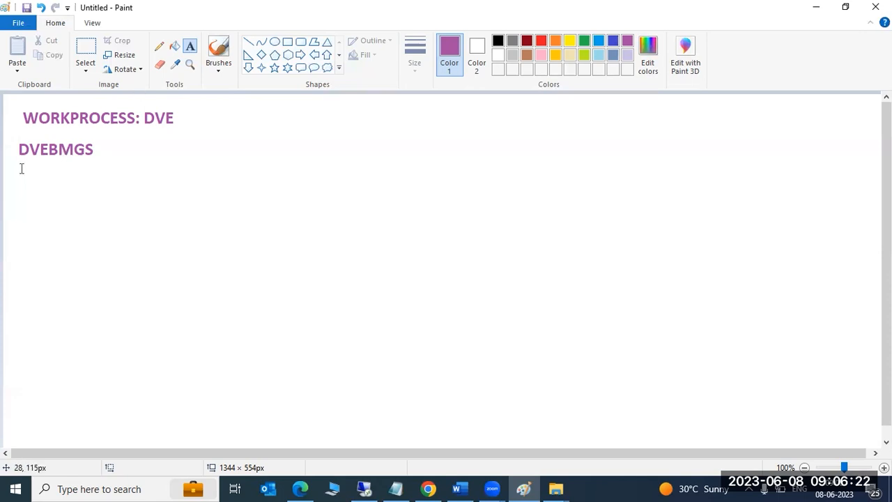
drag(17, 166, 396, 236)
text(BACKGROUN)
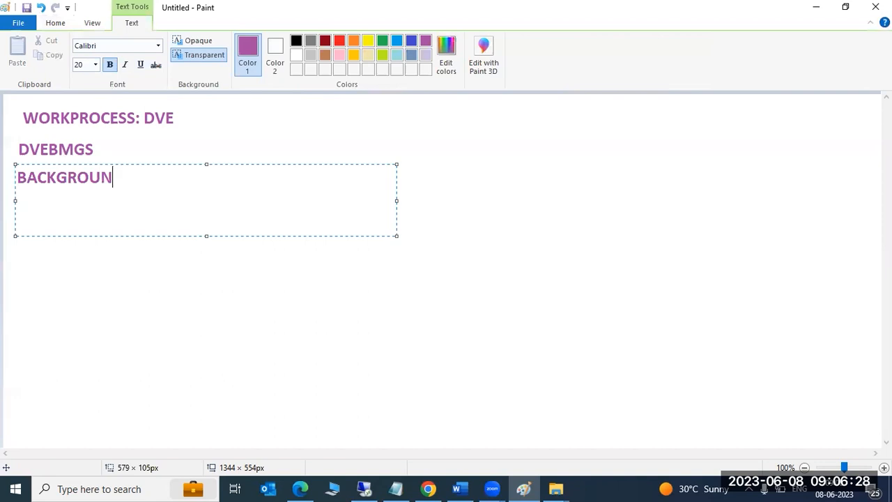
text(D W)
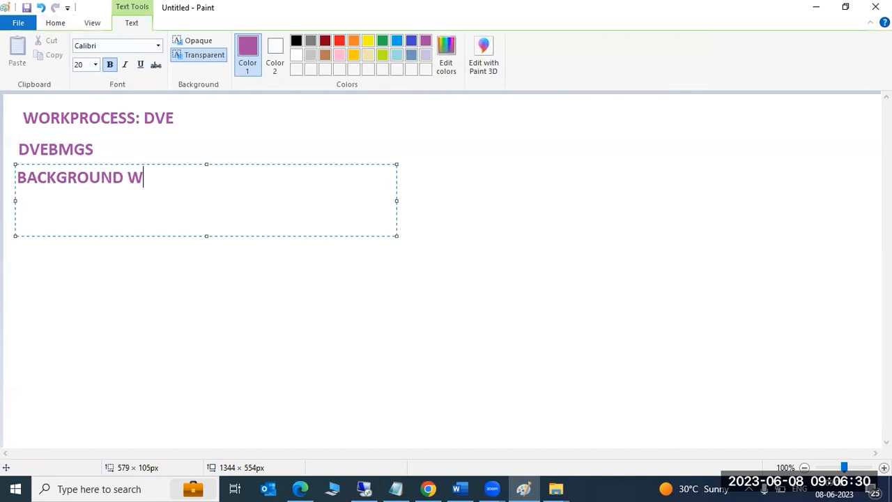
text(ORKPROCESS)
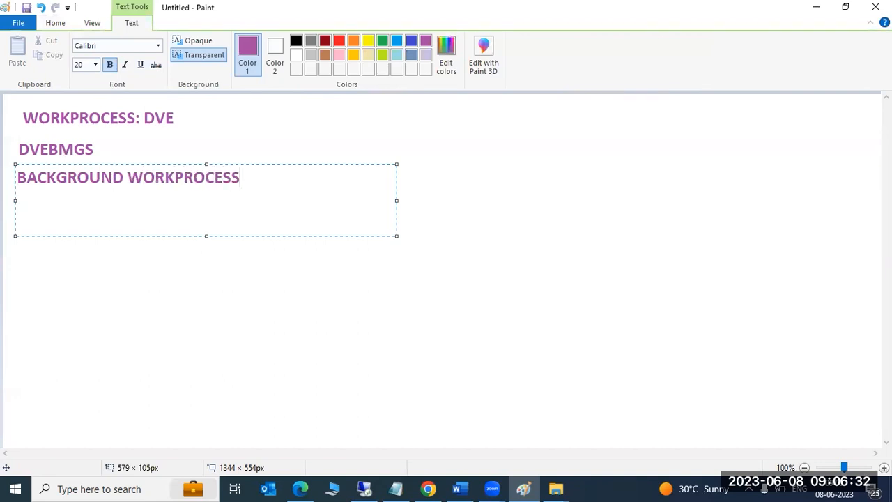
click(153, 269)
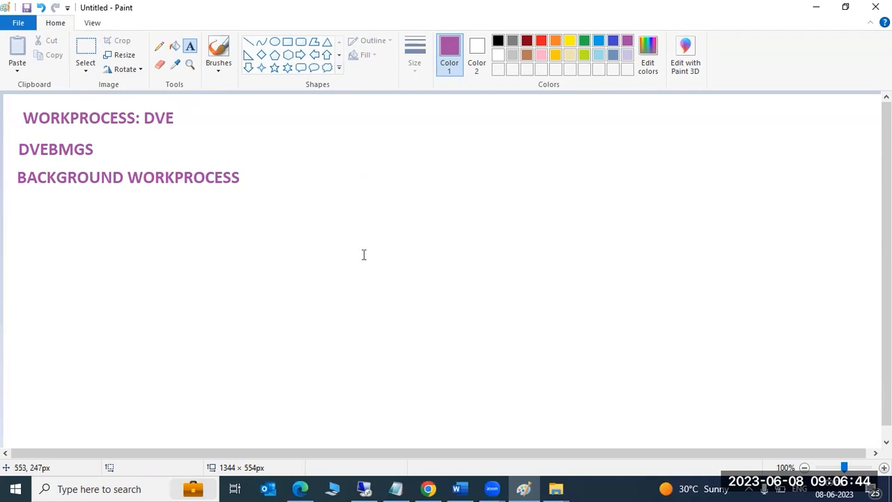
Type the note 'SA38 or SE38 transaction codes for programs or reports ..' in a large text box.
drag(52, 192, 683, 437)
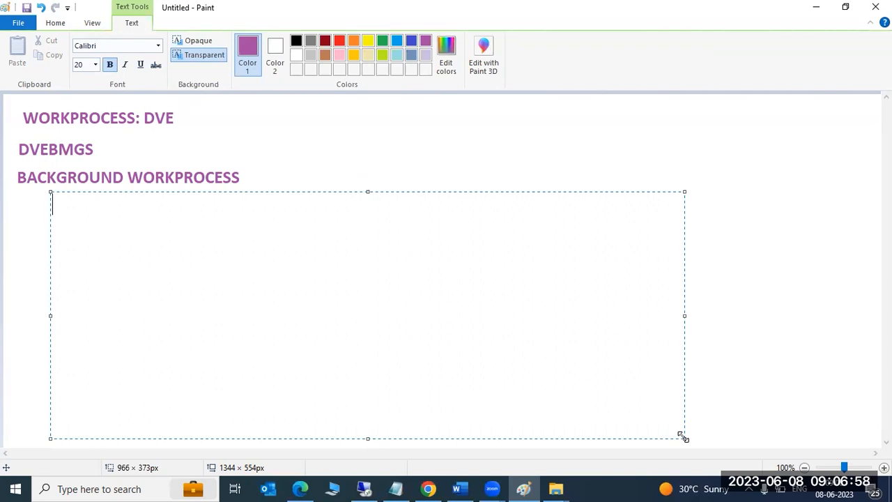
text(SA38 )
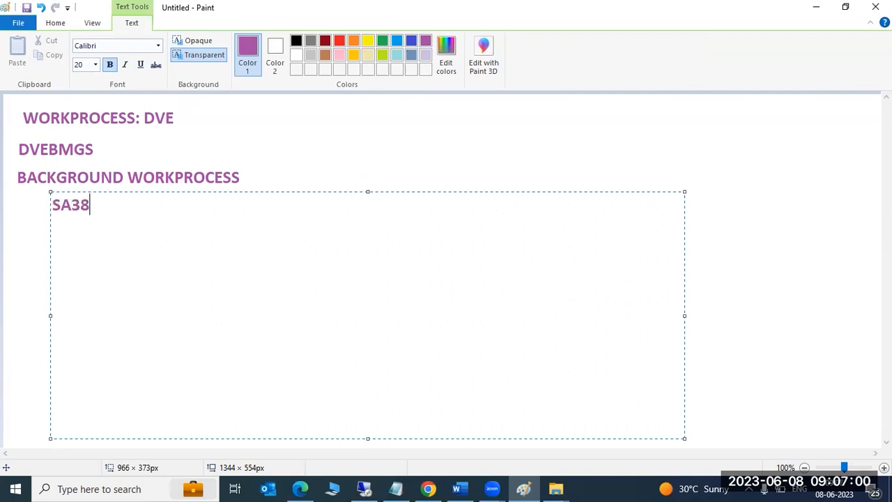
text(or SE)
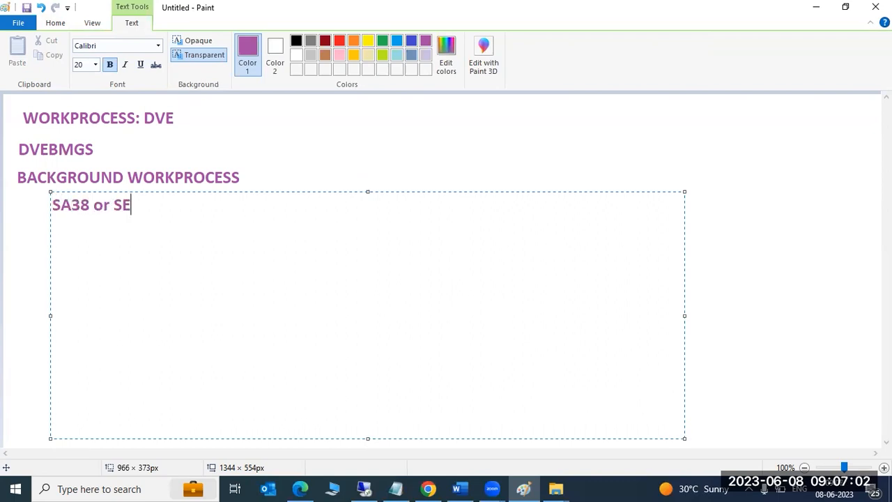
text(38 tra)
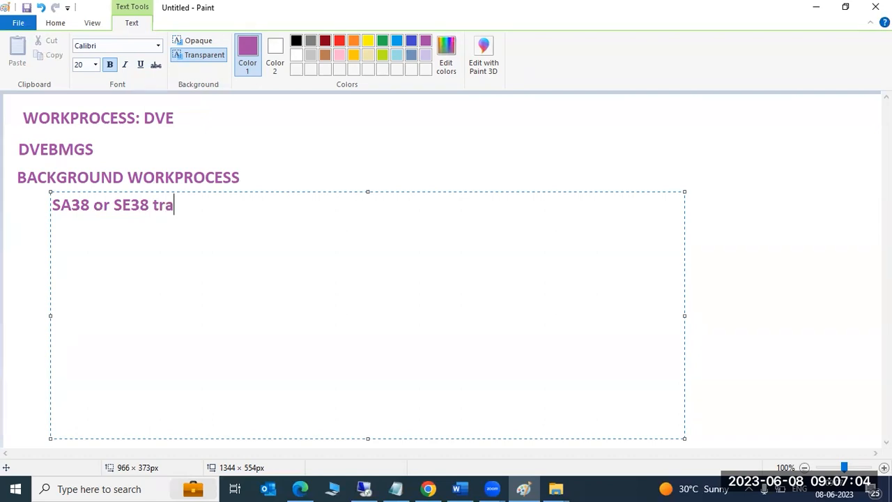
text(nsactio bfor p)
key(BackSpace)
key(BackSpace)
key(BackSpace)
key(BackSpace)
key(BackSpace)
key(BackSpace)
key(BackSpace)
text(n)
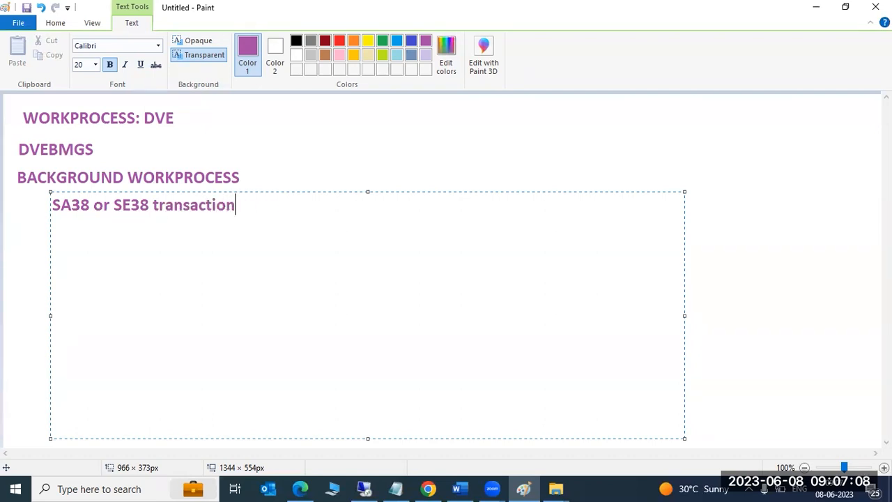
text( codes for )
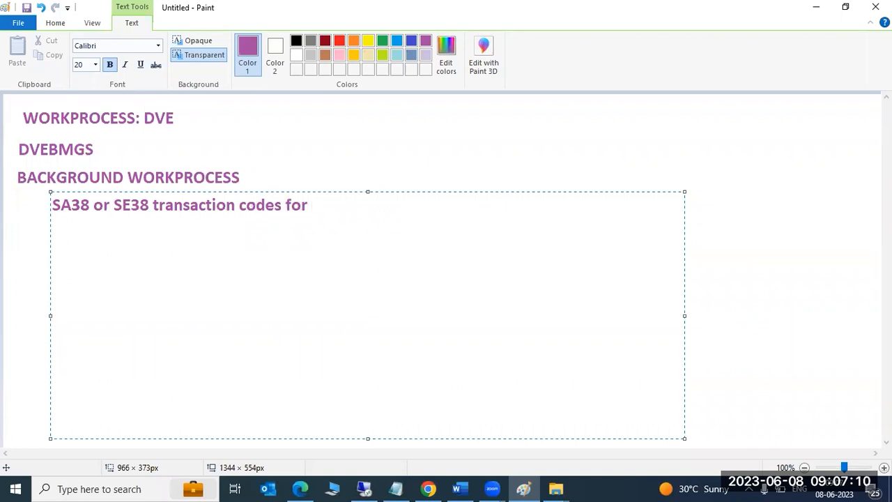
text(programs and)
key(BackSpace)
key(BackSpace)
key(BackSpace)
key(BackSpace)
text(or reports ..)
key(Return)
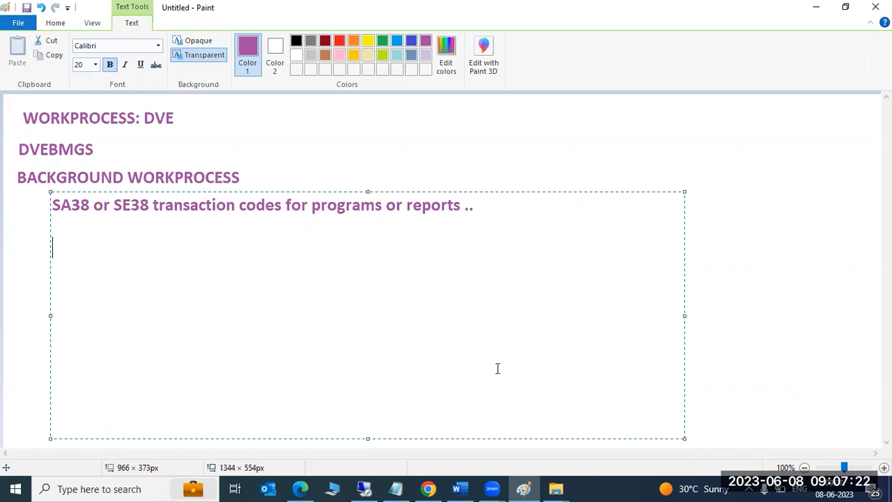
Highlight '38 or SE38' in the note, then switch to the SAP Logon window.
click(73, 205)
drag(72, 205, 149, 207)
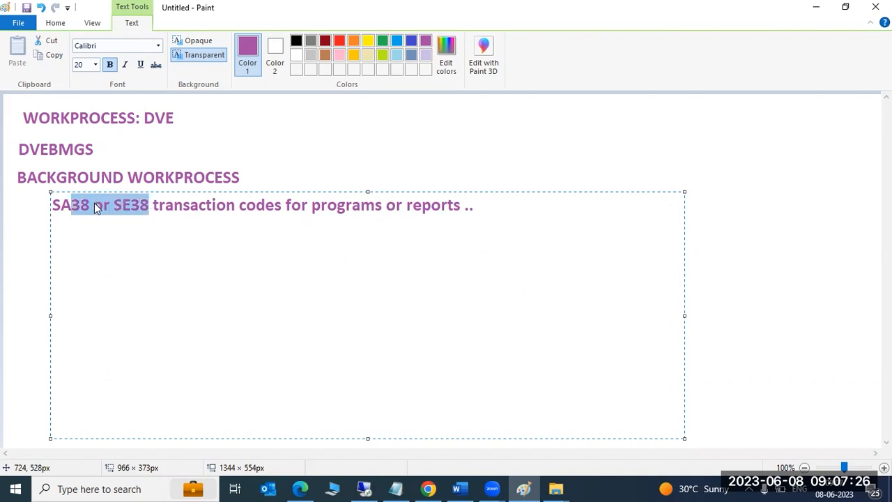
click(92, 206)
click(118, 204)
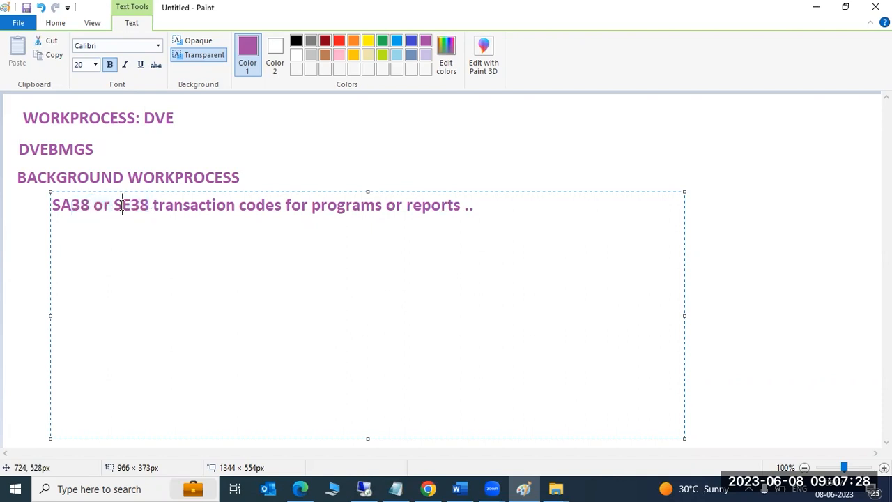
click(332, 489)
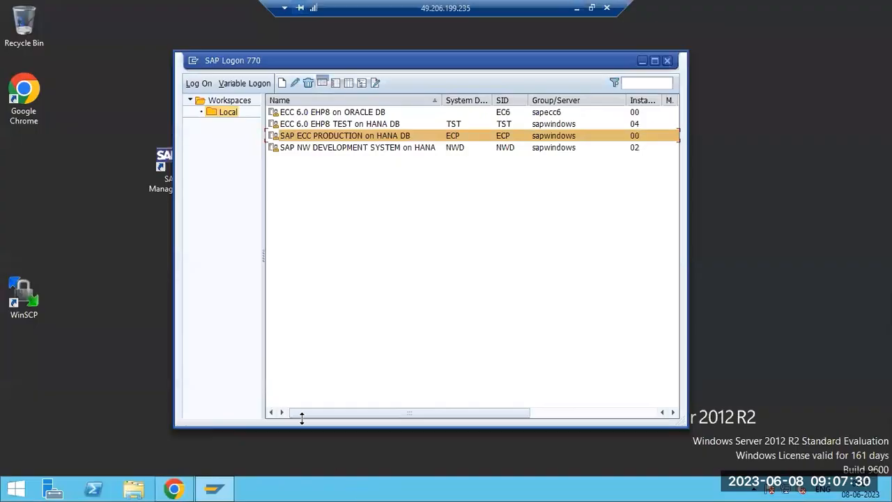
Log on to SAP ECC PRODUCTION, dismiss the license notice, and run transaction SA38.
double_click(335, 142)
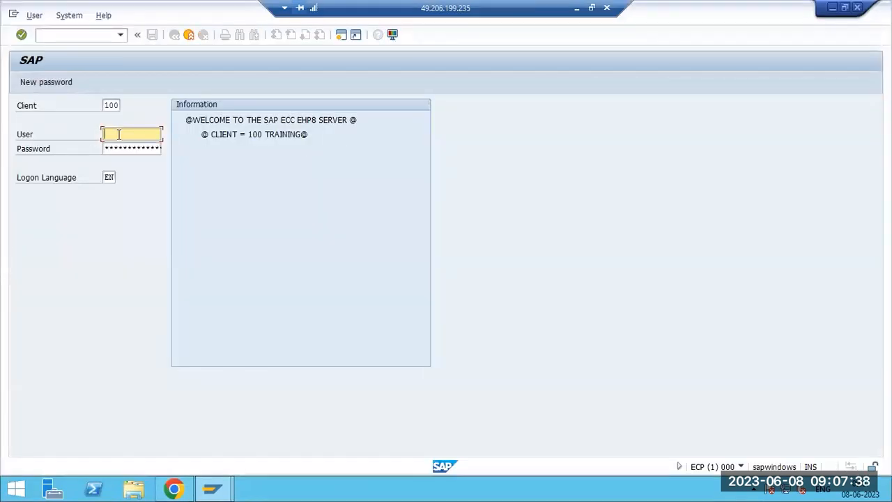
text(basis)
key(Tab)
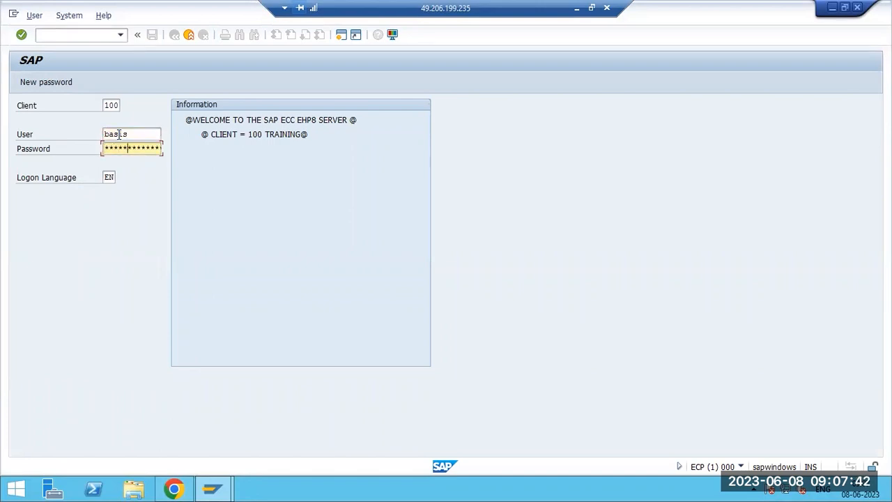
key(Return)
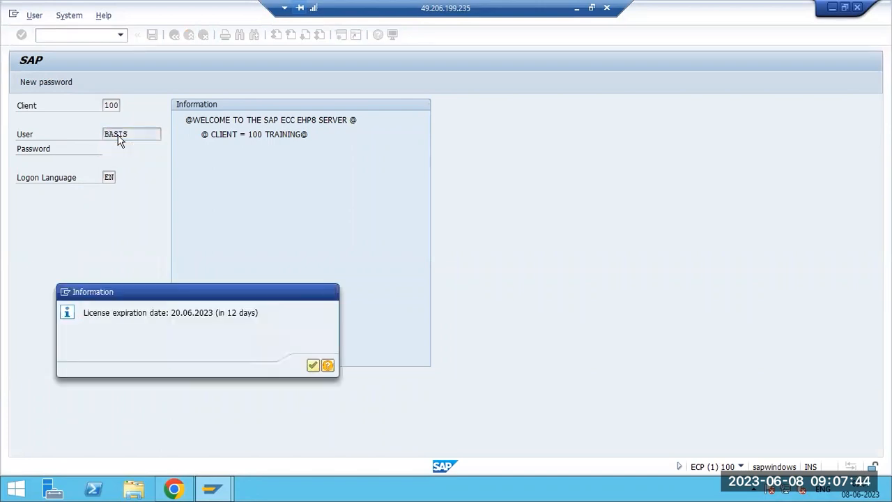
key(Return)
text(sa38)
key(Return)
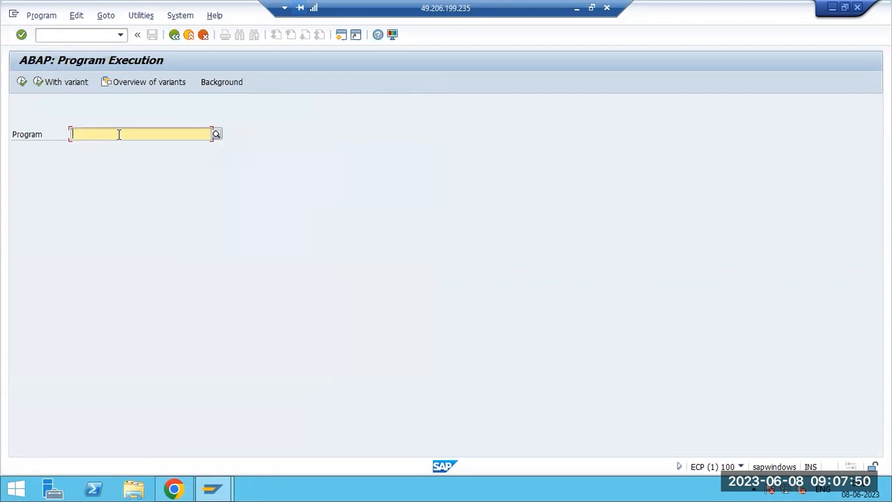
Execute program RADFLD3A, see its SYNTAX_ERROR runtime dump, and go back.
text(RSBTCDEL)
key(BackSpace)
key(BackSpace)
key(BackSpace)
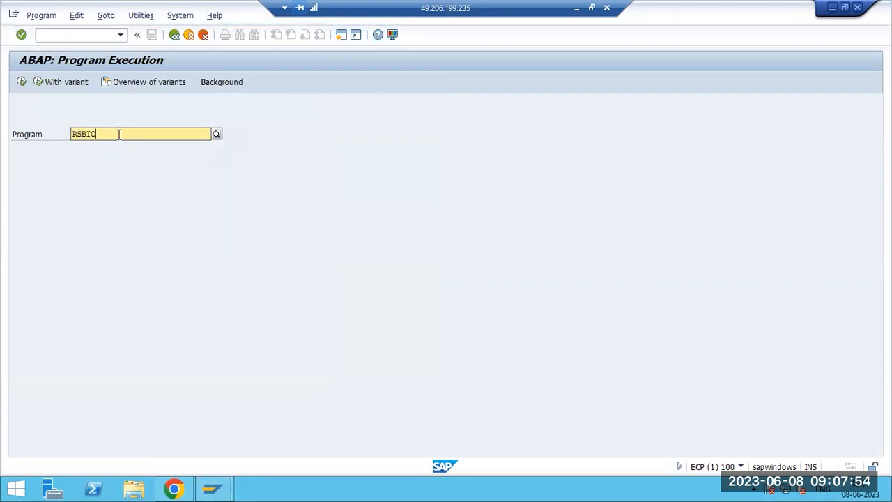
key(F4)
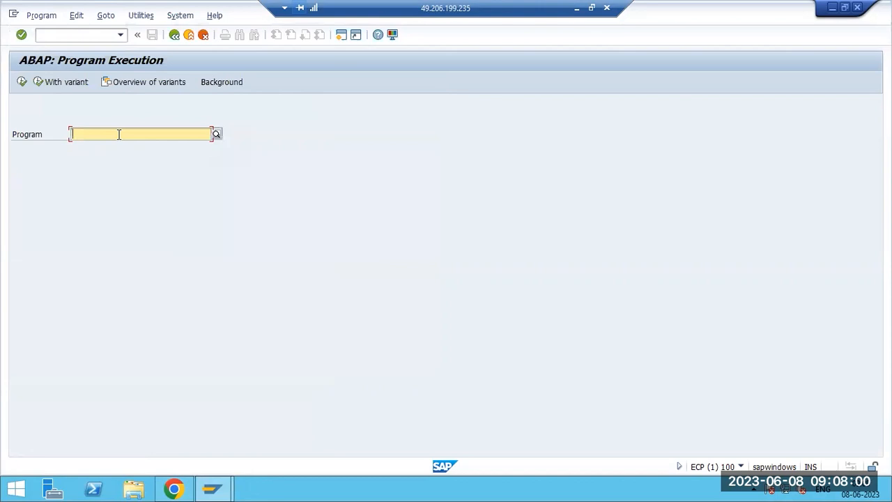
text(R)
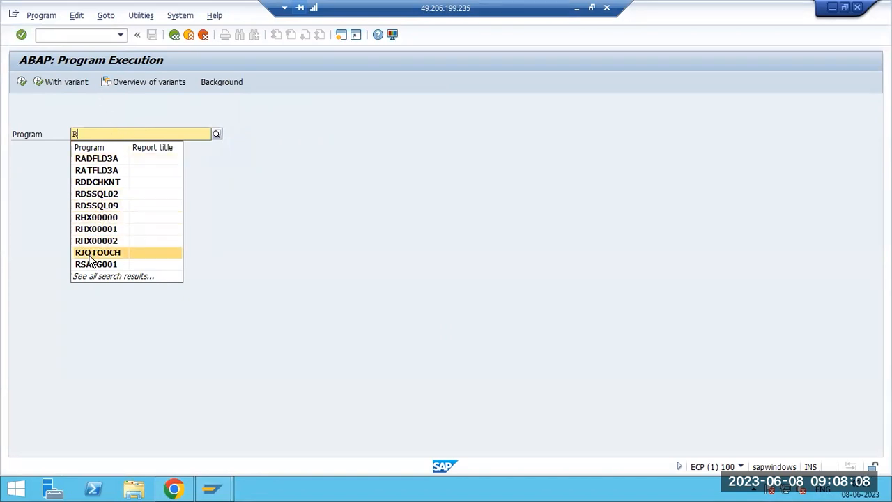
click(86, 159)
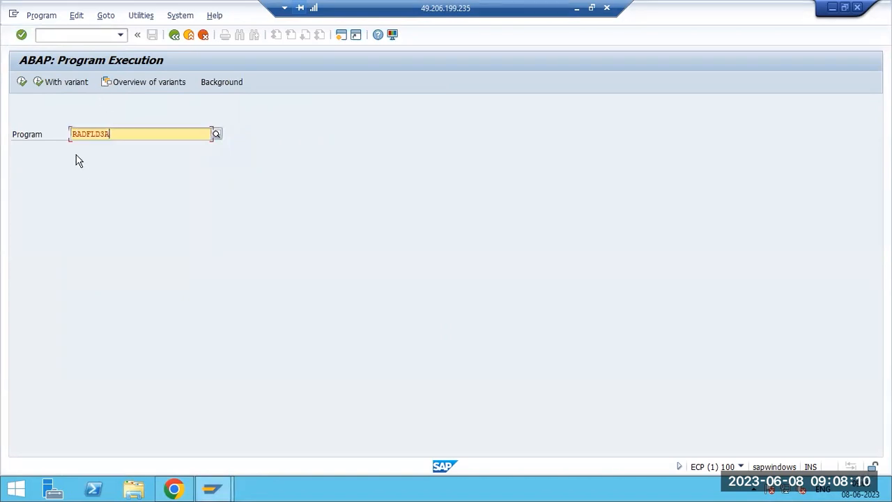
click(21, 82)
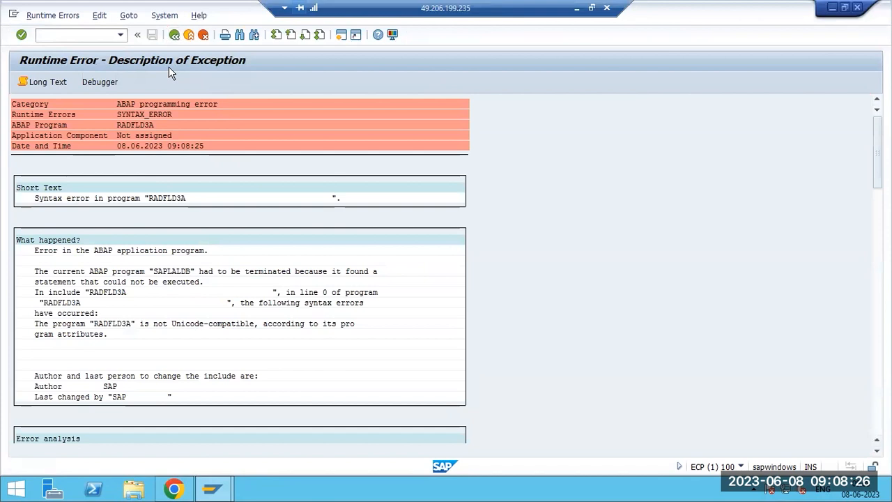
click(174, 35)
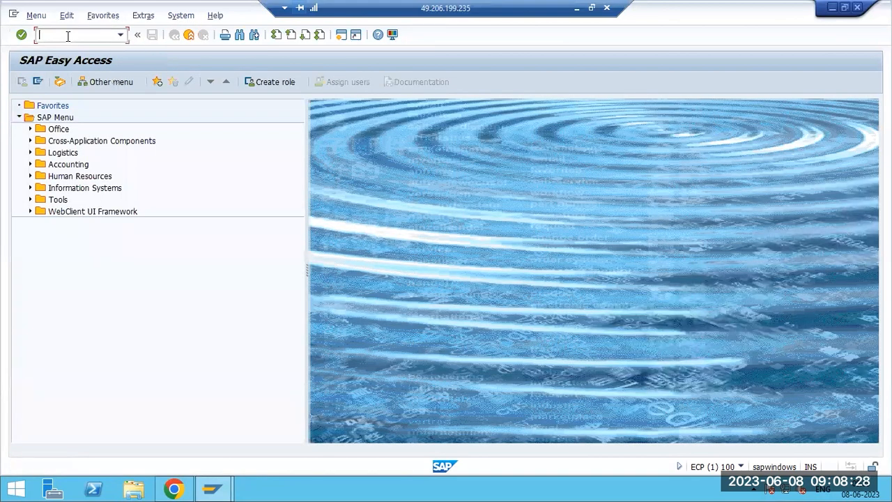
Open SE38 and display the RADFLD3A source code, scrolling through it.
text(se38)
key(Return)
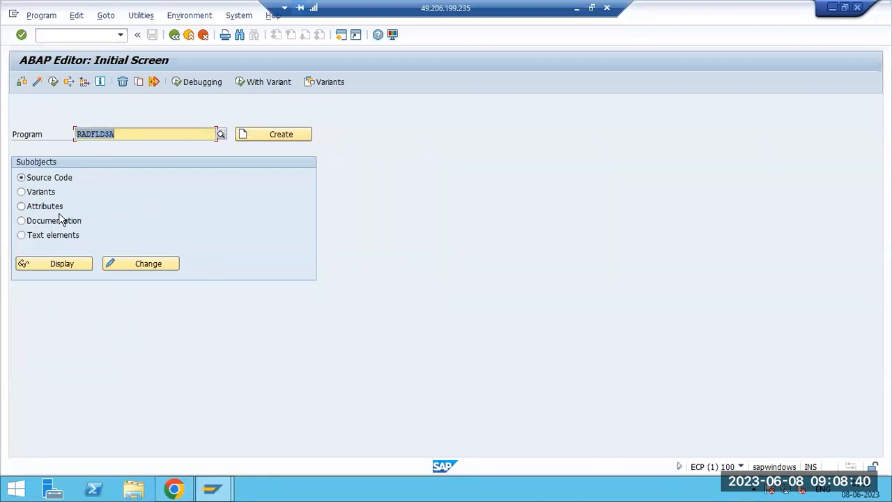
click(84, 263)
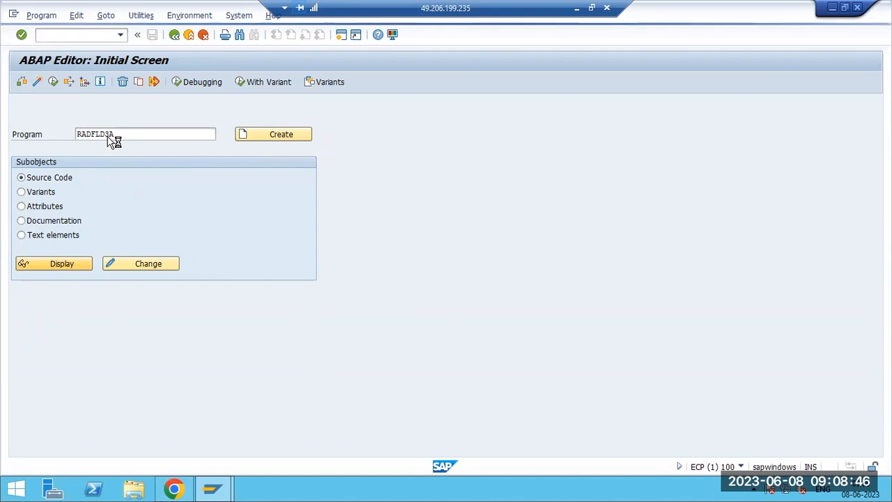
scroll(190, 320, down, 13)
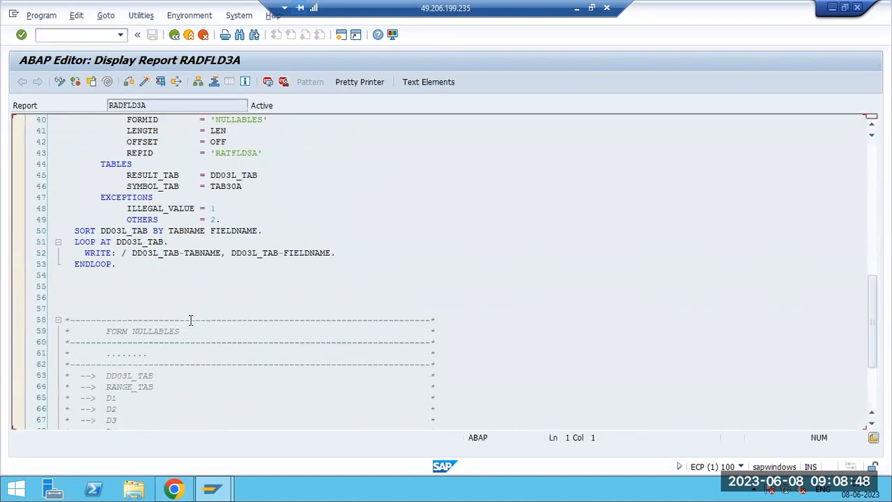
scroll(190, 319, down, 10)
scroll(192, 319, up, 20)
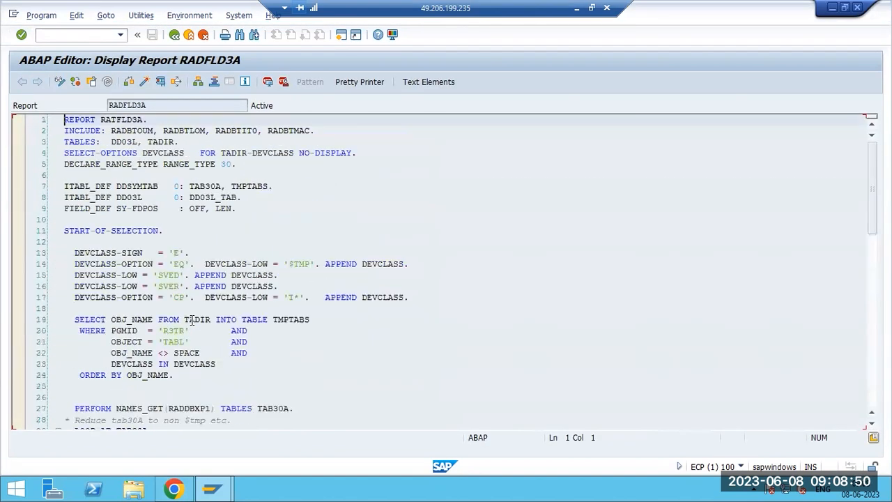
Return to the ABAP Editor, try the Variants and Attributes subobjects, and highlight SE38 in the Paint notes.
click(174, 34)
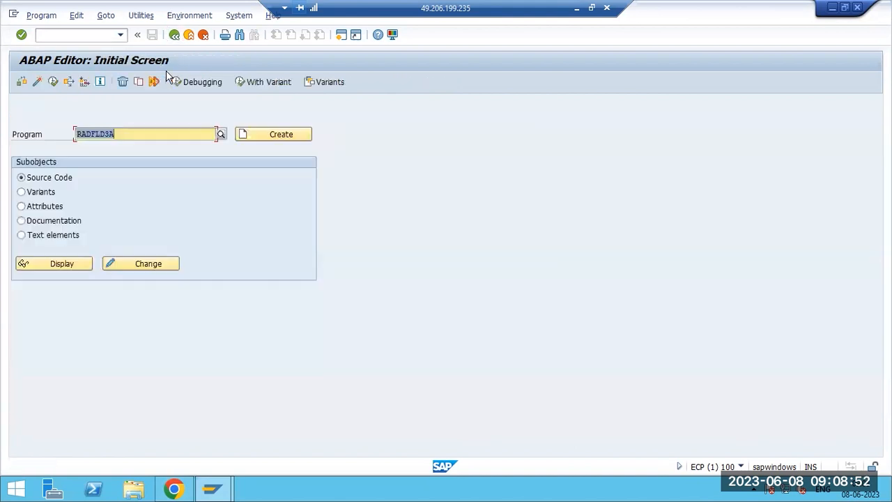
click(48, 194)
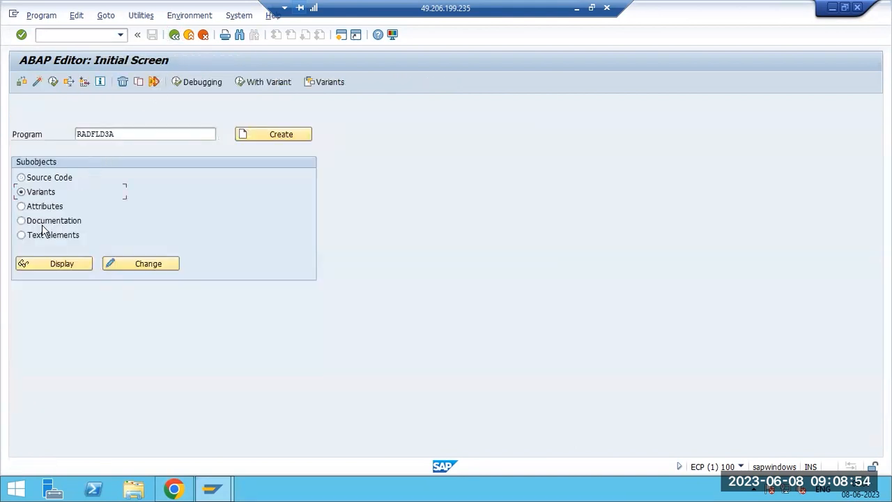
click(37, 208)
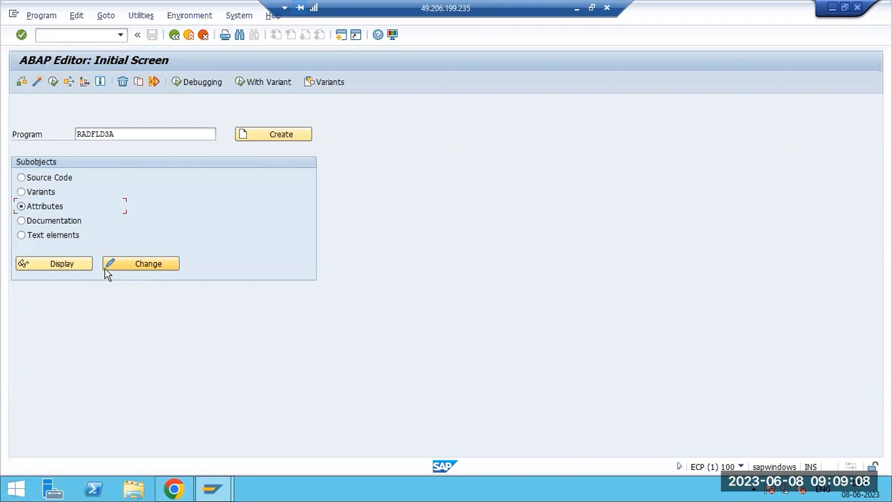
click(572, 12)
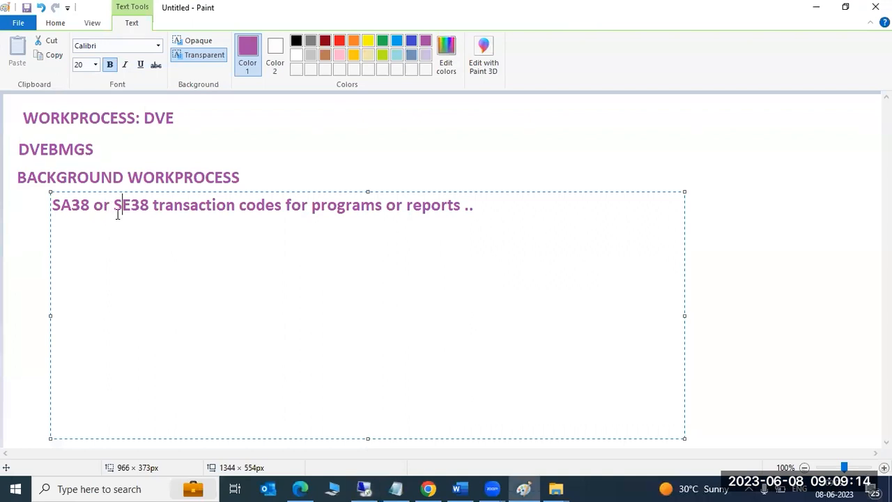
drag(114, 209, 148, 210)
click(364, 488)
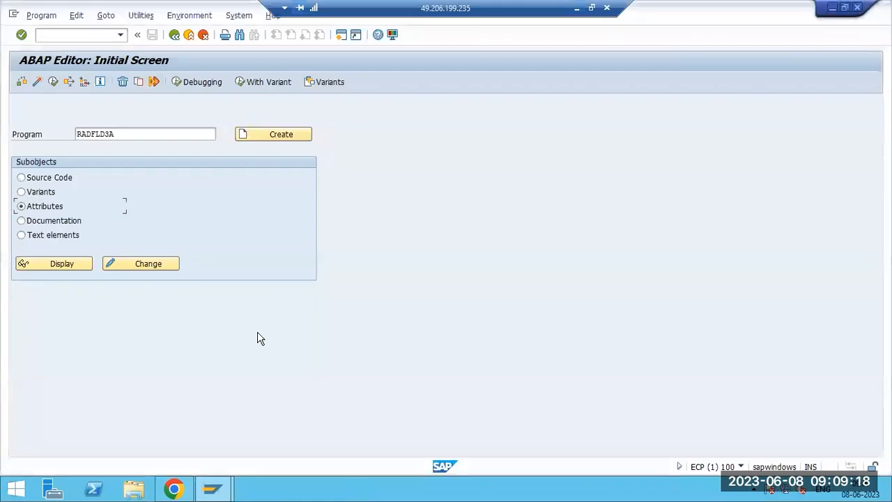
Try to create program ZTEST, cancelling the developer registration and access-denied prompts.
click(154, 131)
double_click(154, 131)
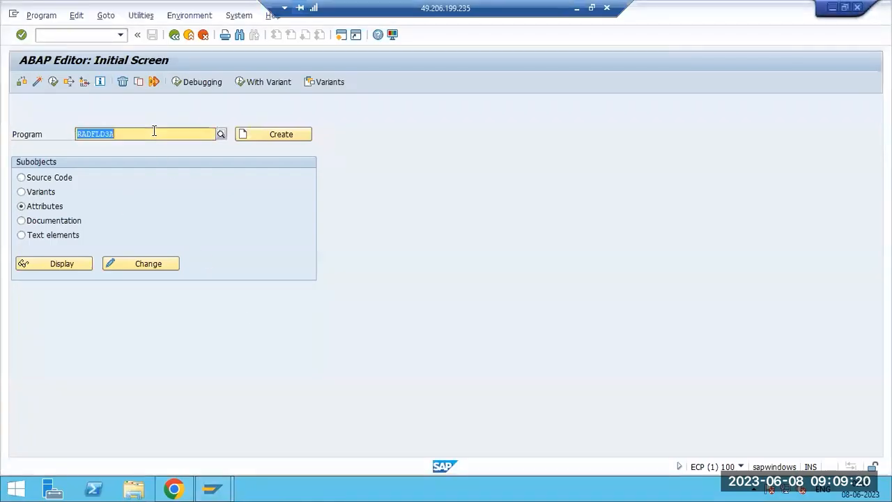
text(Z)
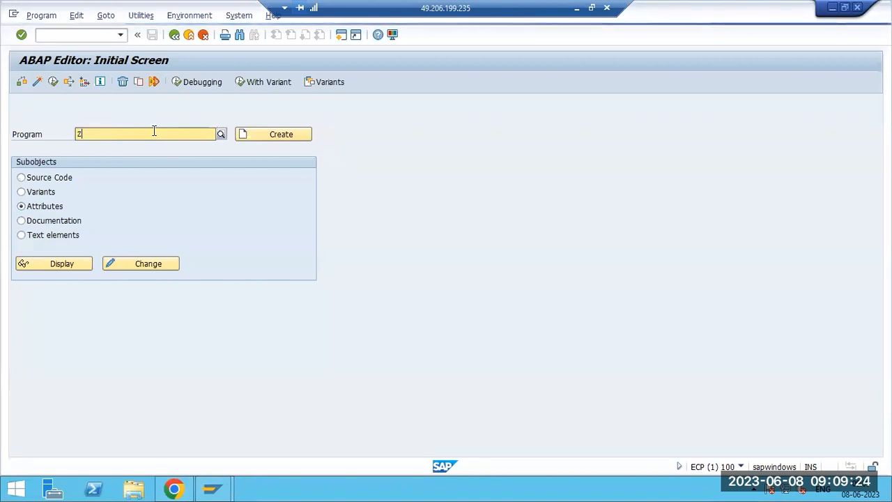
text(TEST)
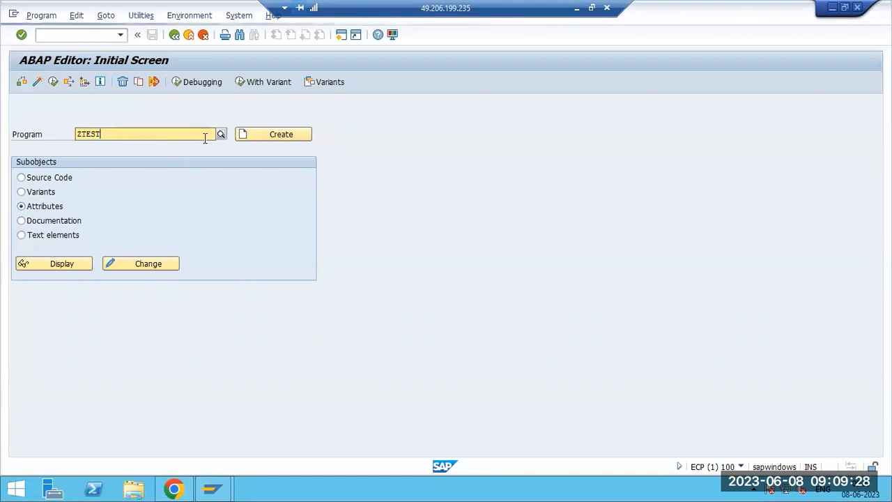
click(260, 133)
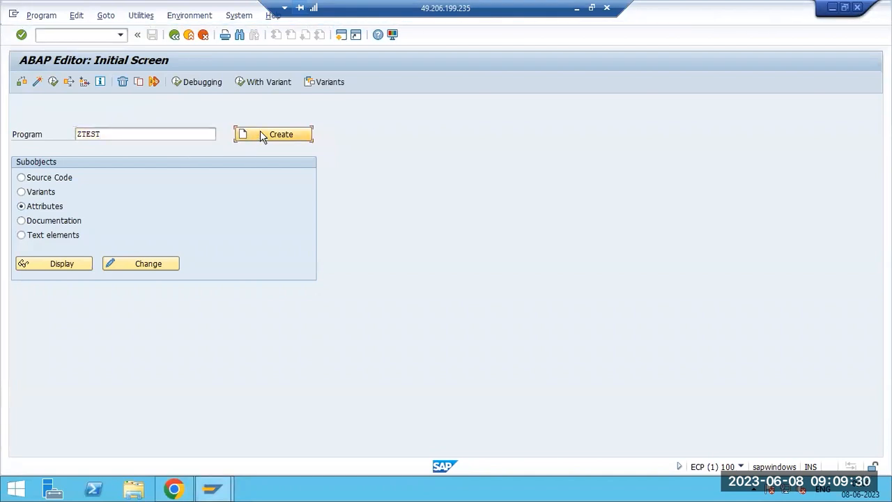
click(261, 134)
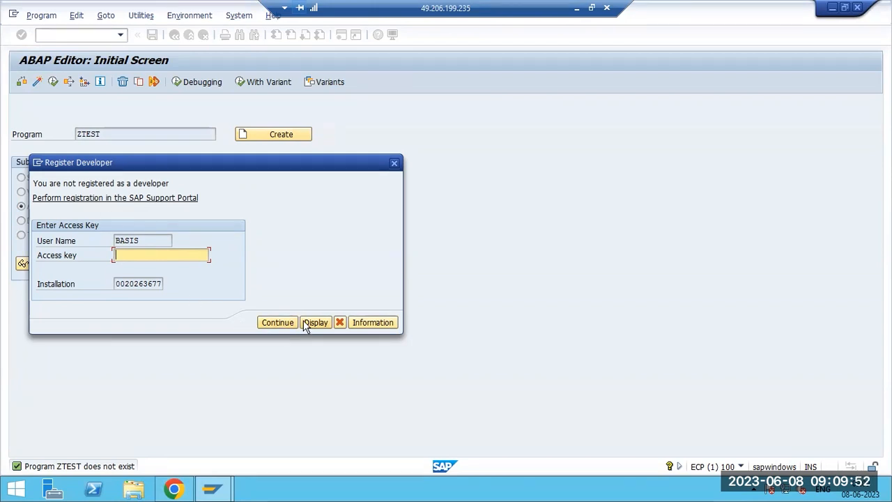
click(339, 322)
click(298, 379)
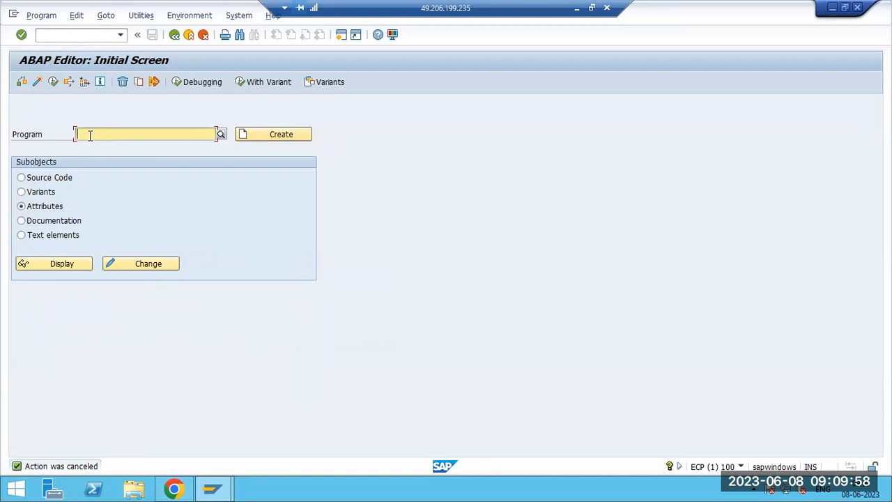
Fill the Program field with RADFLD3A from the recently used programs list.
click(220, 135)
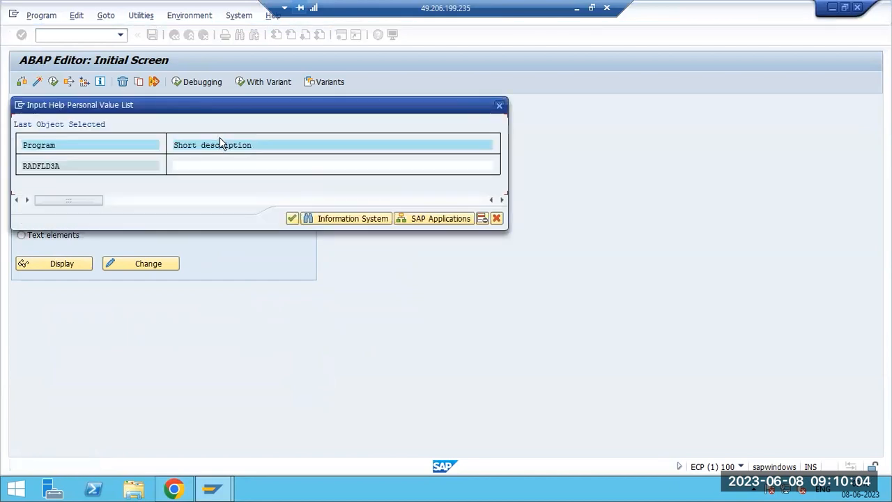
click(292, 219)
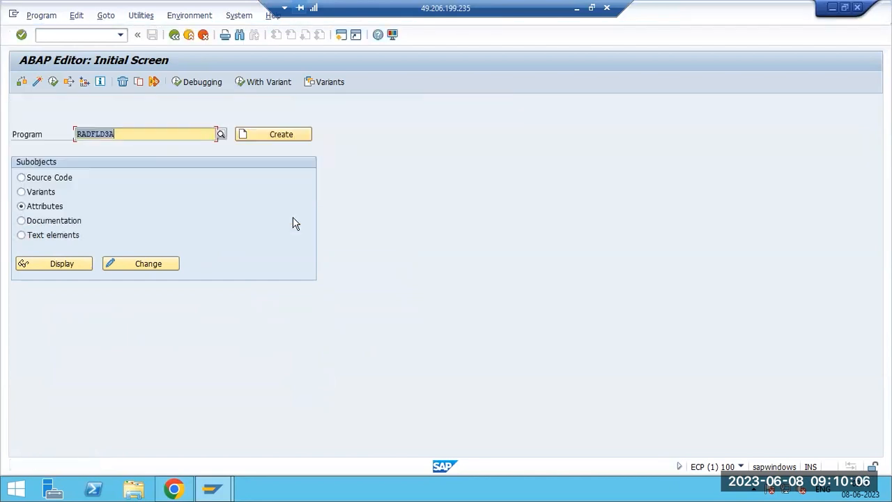
click(193, 133)
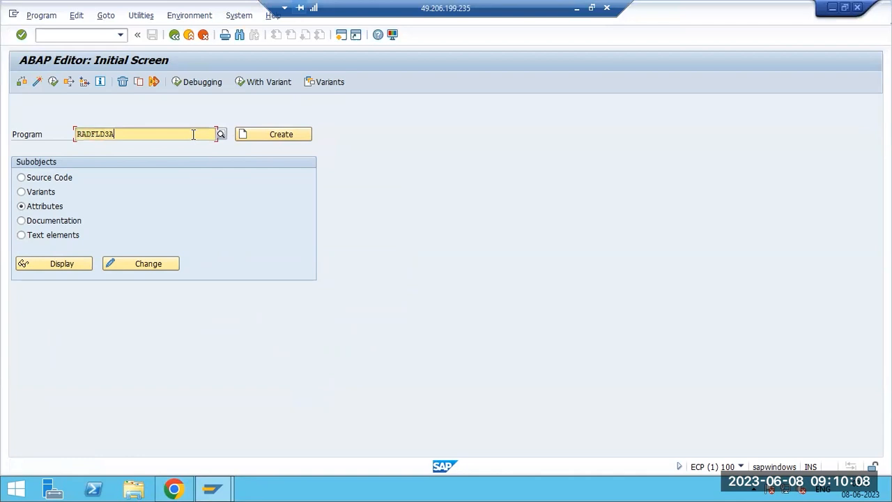
double_click(193, 134)
Cycle through the Source Code, Variants, Attributes, Documentation and Text elements subobjects, then go back.
click(52, 182)
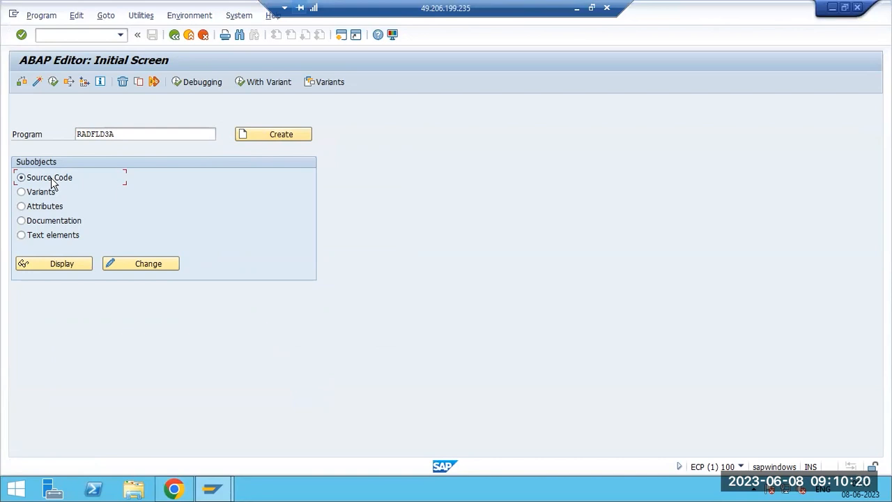
click(39, 194)
click(42, 207)
click(42, 221)
click(42, 235)
click(174, 35)
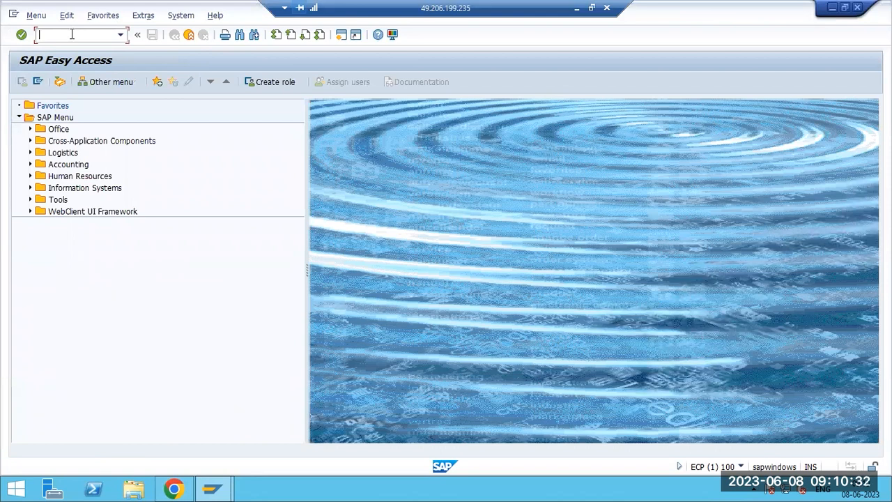
text(s)
text(e38)
key(Return)
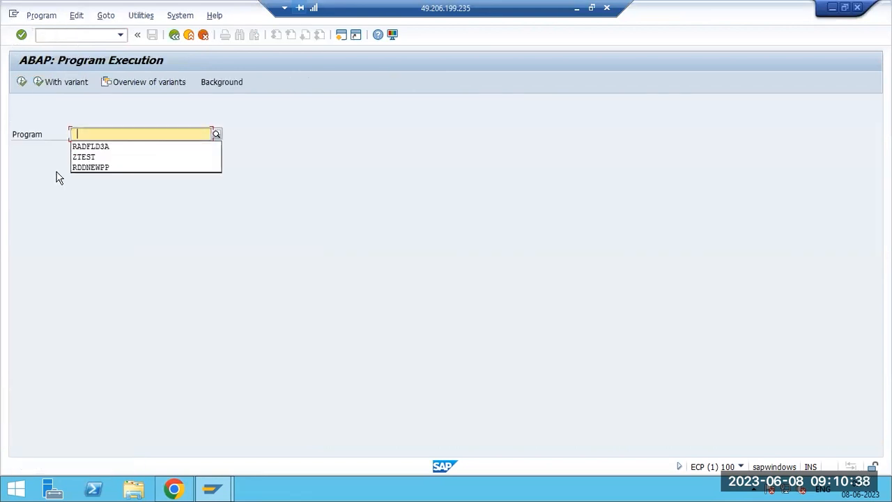
click(83, 170)
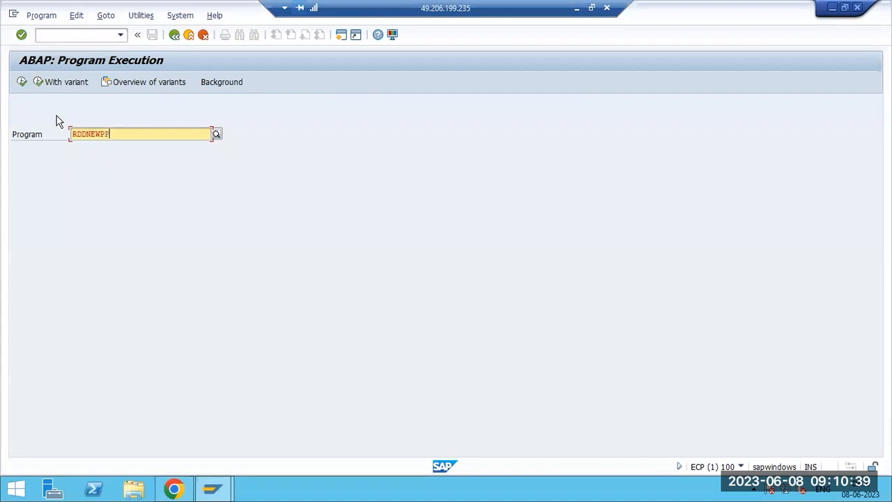
click(22, 82)
click(277, 270)
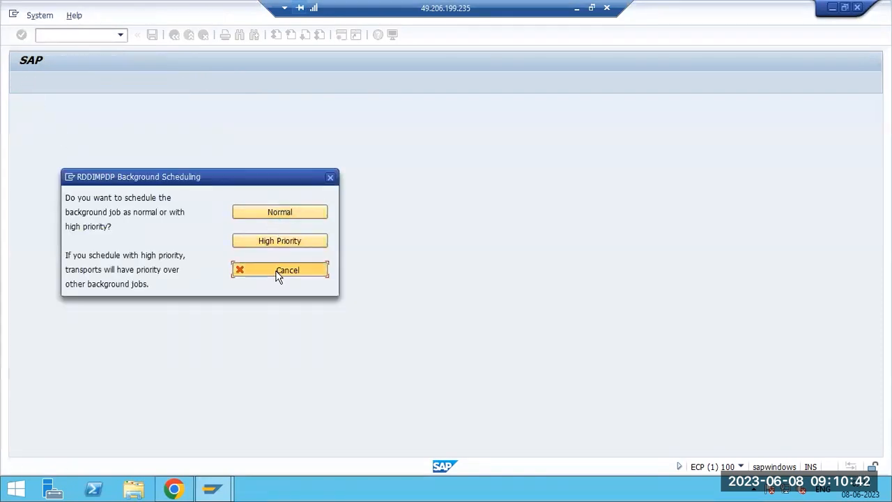
key(F3)
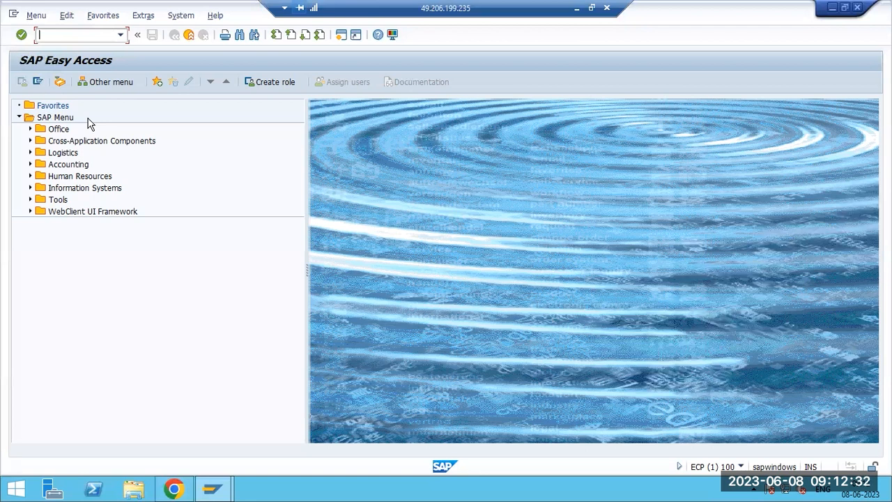
text(sm50)
key(Return)
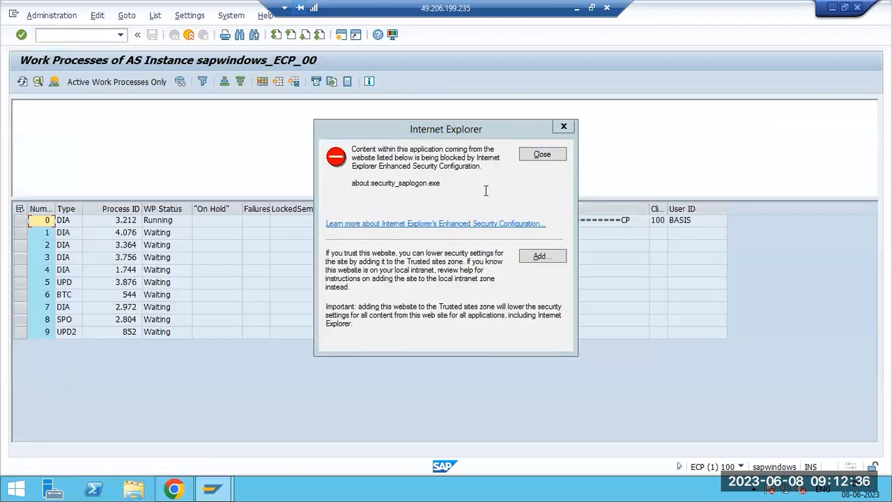
click(540, 154)
click(163, 222)
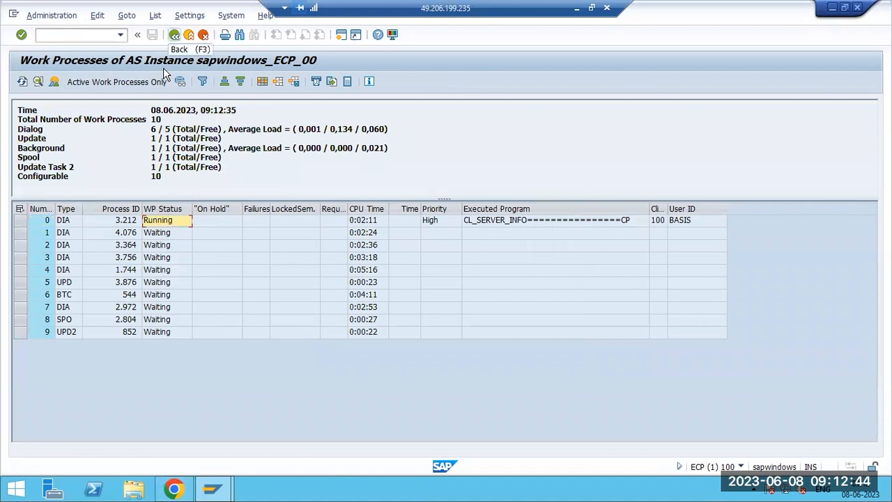
key(F3)
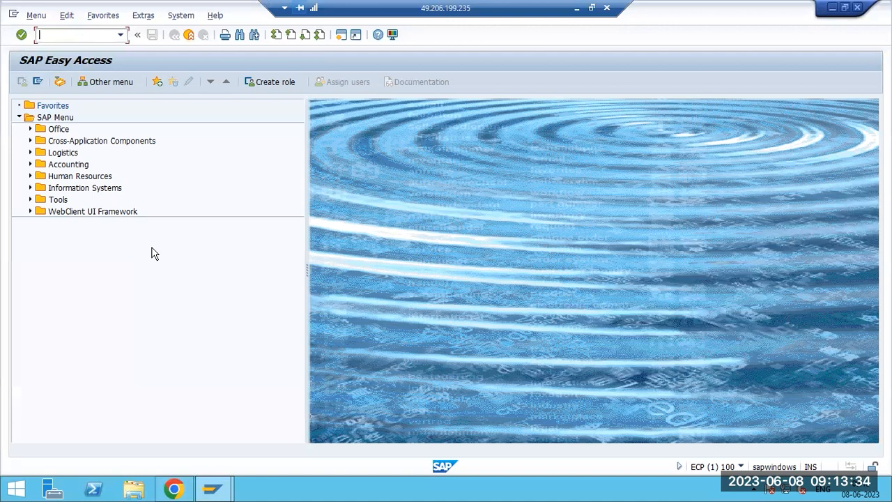
text(sm38)
key(Return)
key(F3)
text(se38)
key(Return)
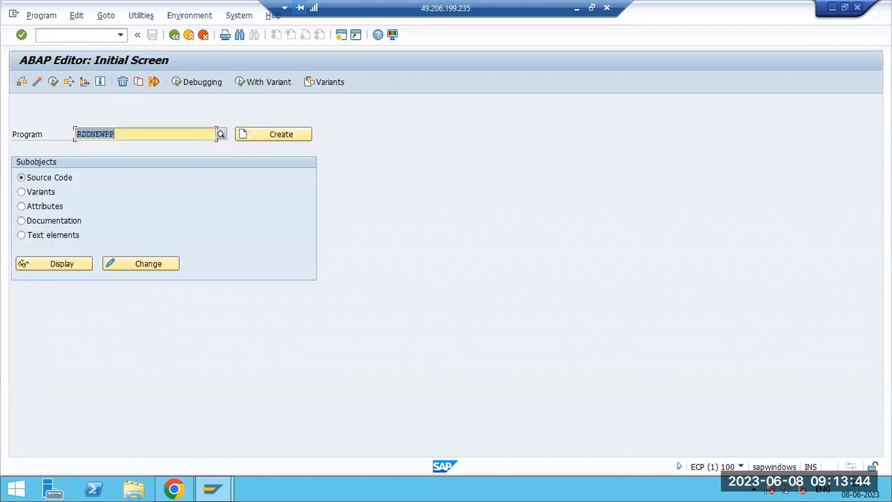
key(F3)
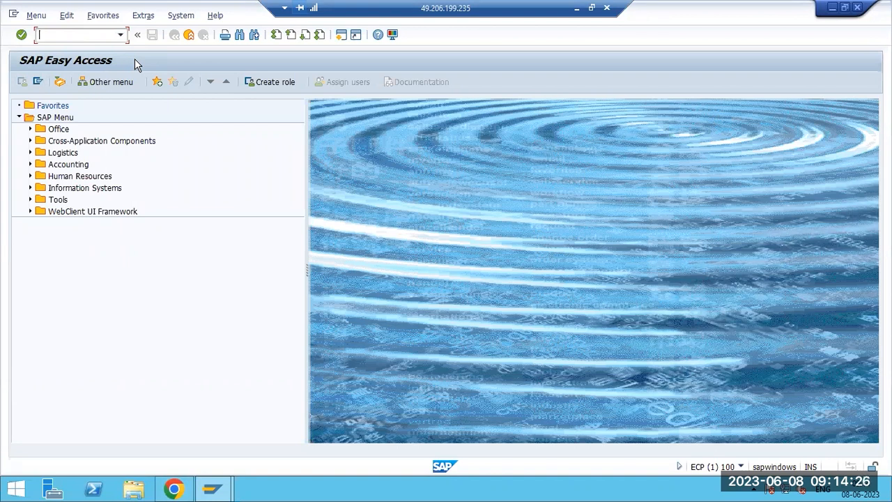
Write the note 'Sm36 - to create job' in a new wide text area of the Paint notes.
click(575, 9)
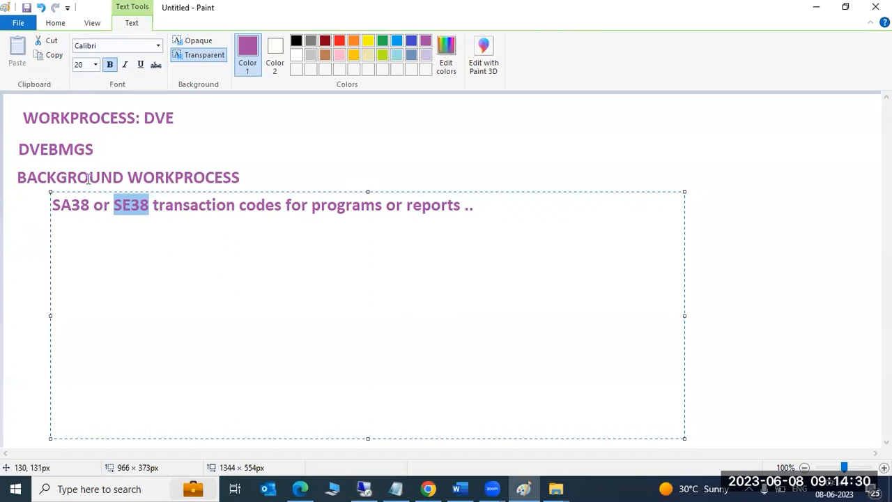
click(11, 242)
drag(29, 223, 856, 433)
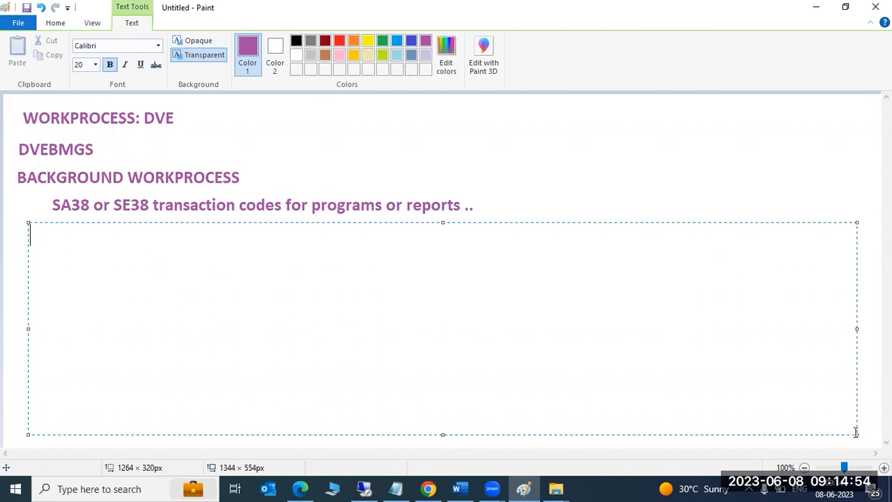
text(S)
text(36 - )
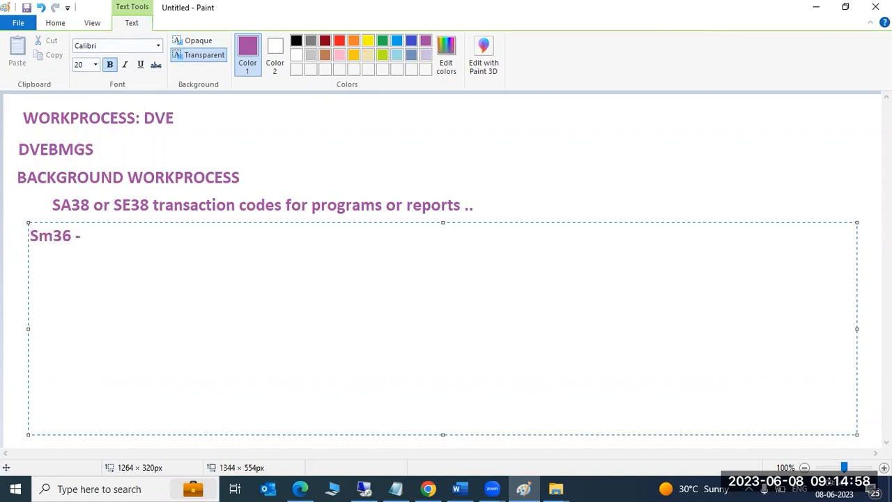
text(to crea)
text(tw)
key(BackSpace)
key(BackSpace)
text(a)
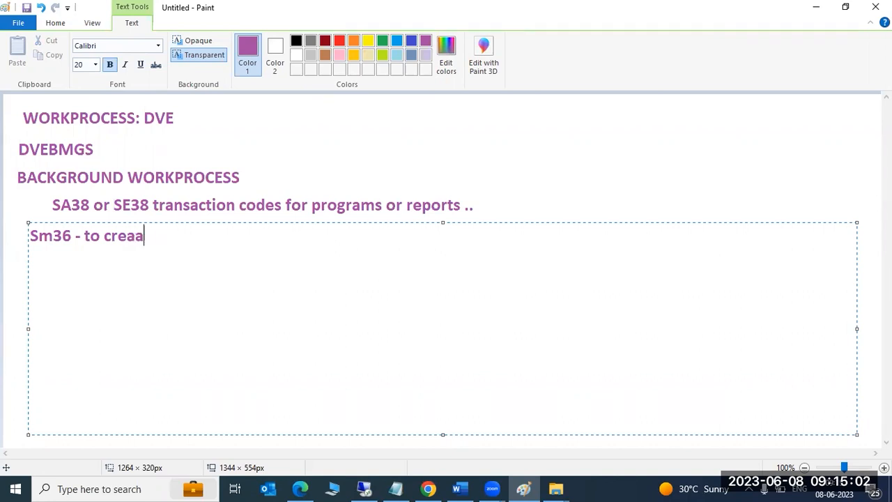
key(BackSpace)
text(te job)
Add a 'JOB' heading below the note and return to the SAP session.
key(Return)
key(Return)
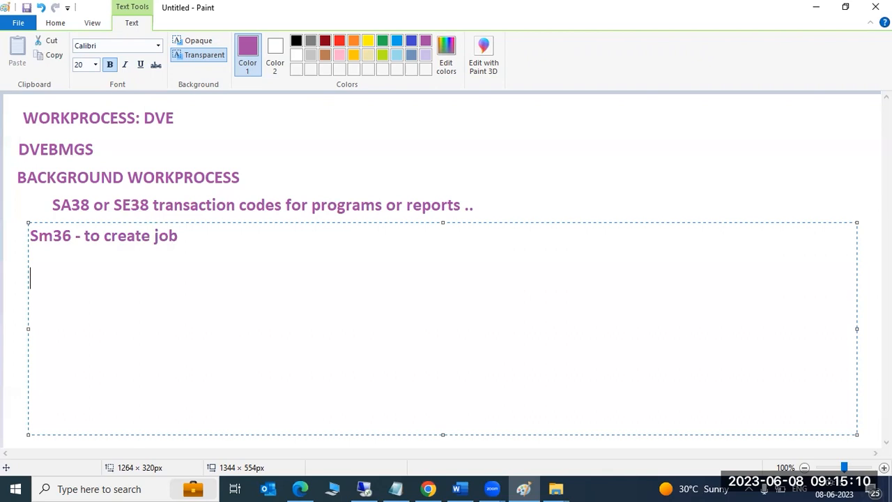
text(JOB)
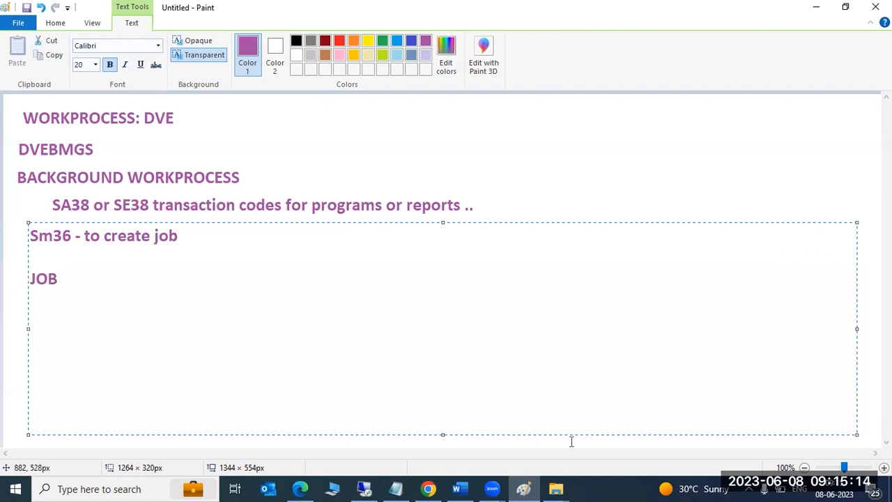
click(364, 488)
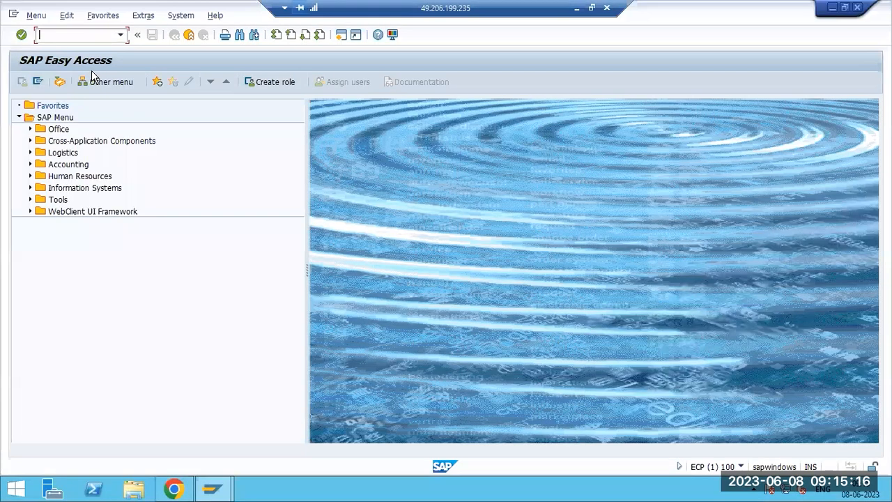
In SM36, enter job name 'SALARY PAYMENTS' and start defining its first step.
text(sm36)
key(Return)
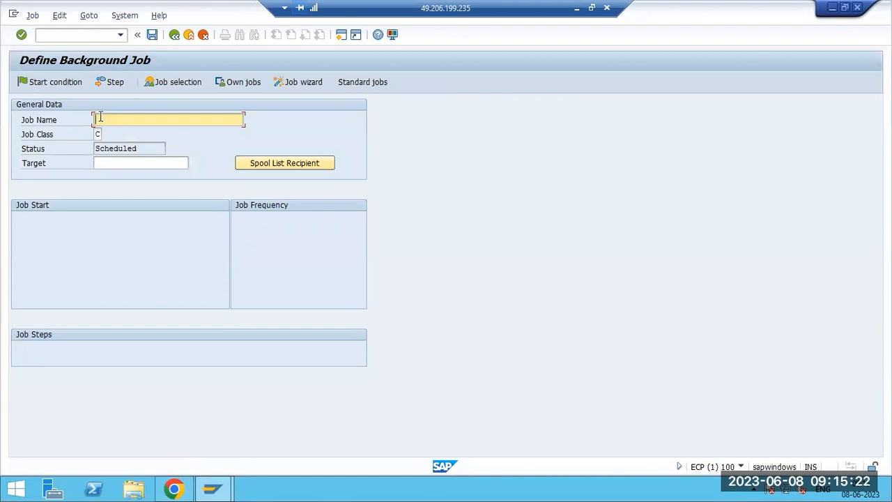
text(SALARY PAYMENTS)
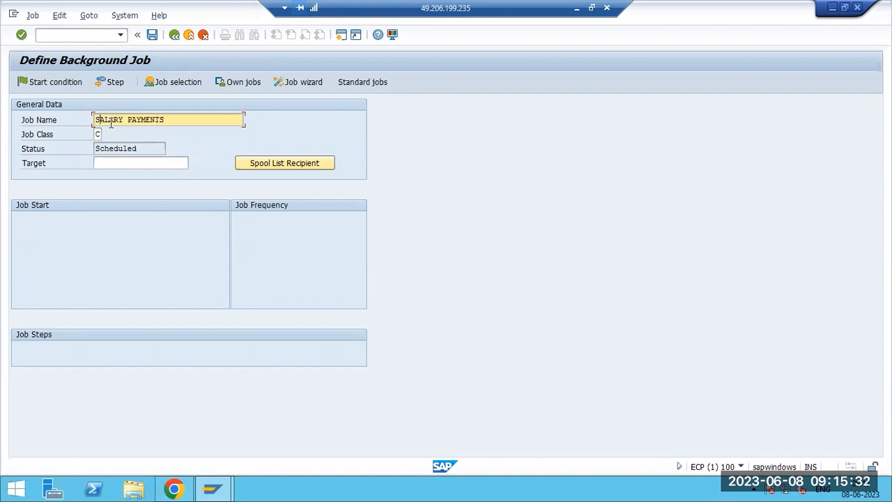
drag(97, 119, 167, 122)
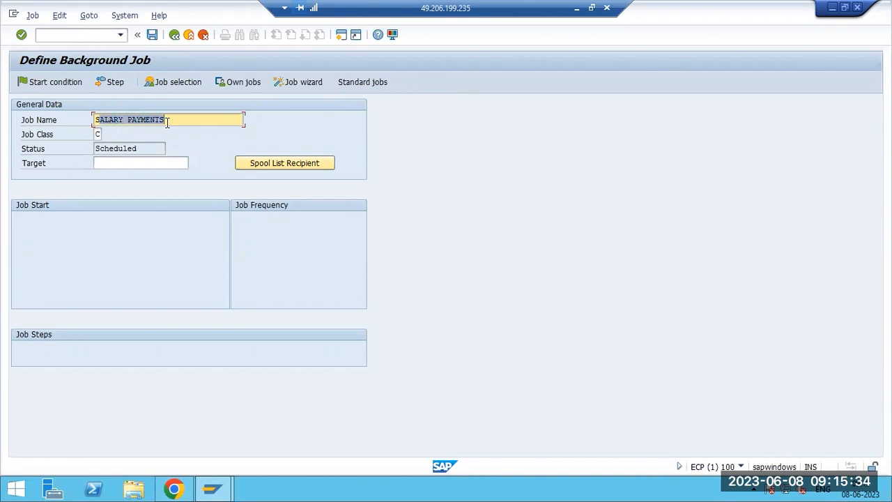
click(167, 122)
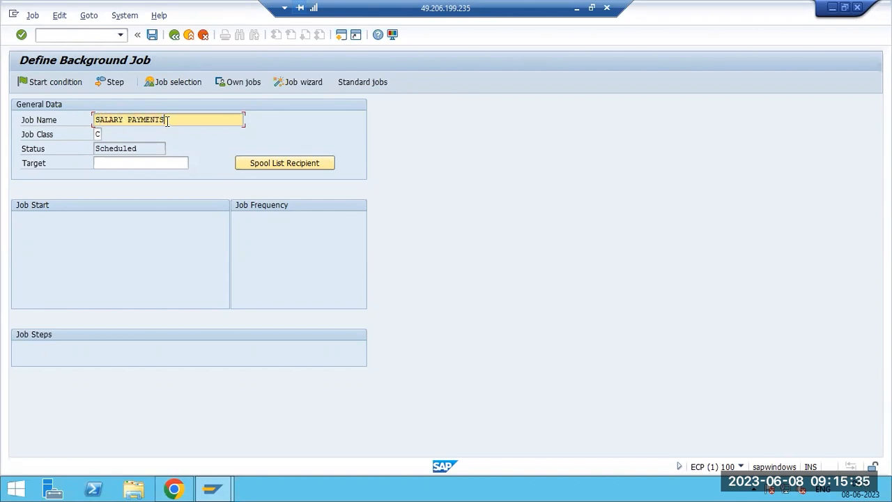
click(114, 83)
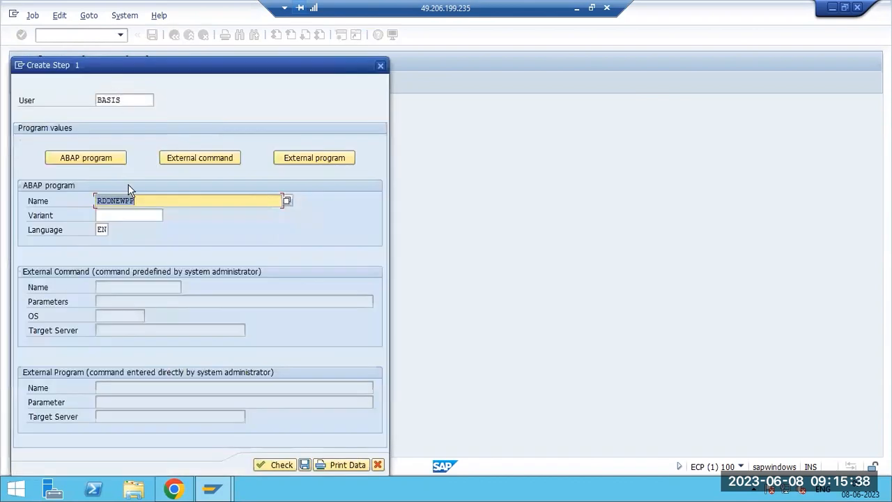
Pick RSINF609 from the RS* program list as the step's ABAP program.
click(287, 201)
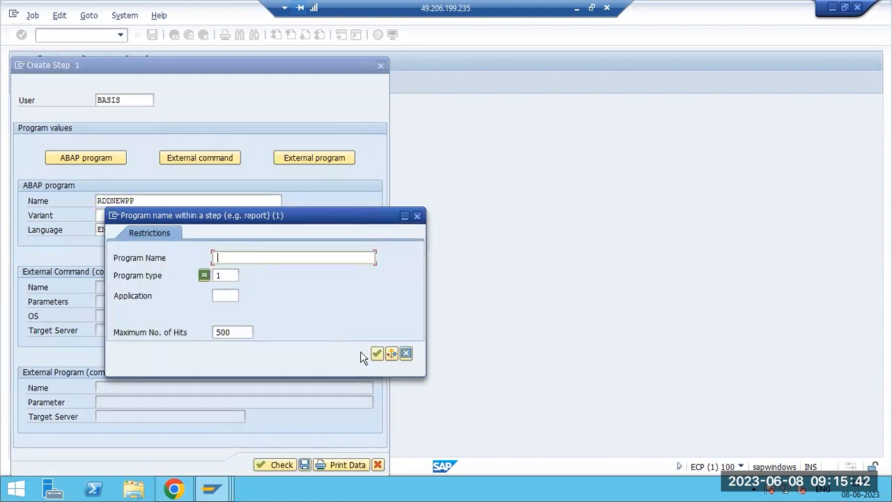
text(RS)
click(377, 354)
click(287, 258)
text(*)
key(Return)
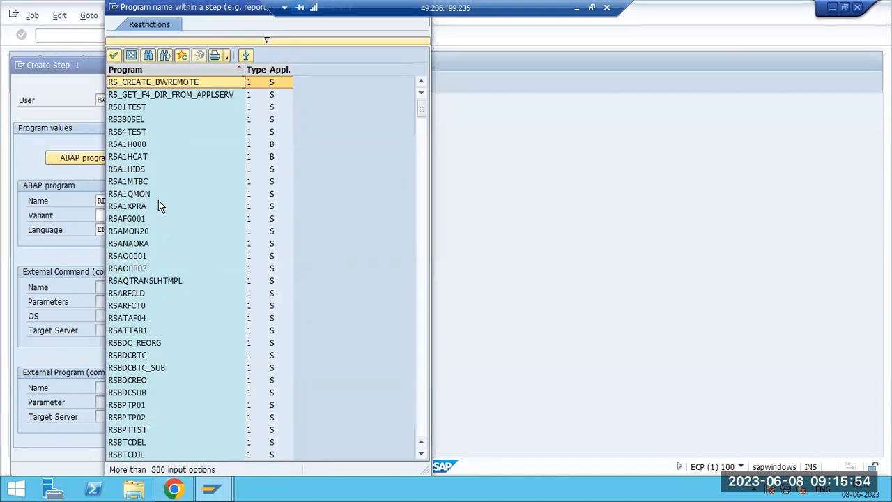
scroll(132, 159, down, 6)
scroll(139, 331, down, 20)
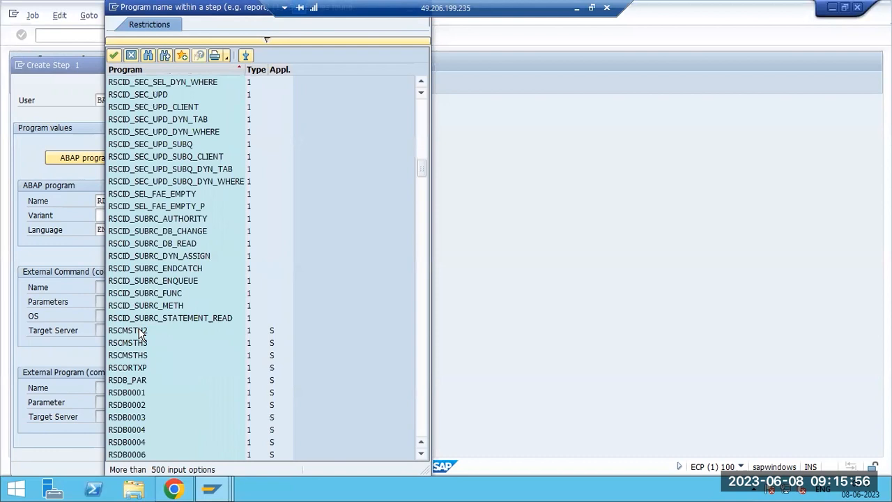
scroll(139, 333, down, 20)
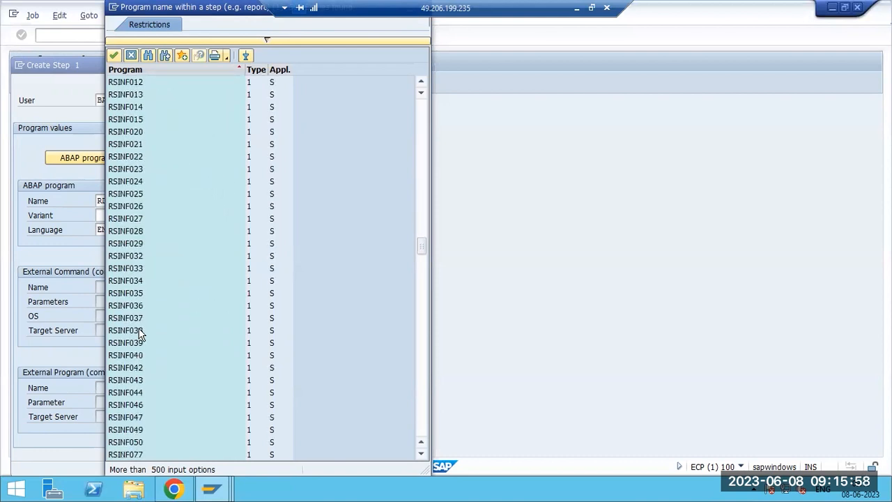
click(139, 332)
double_click(140, 332)
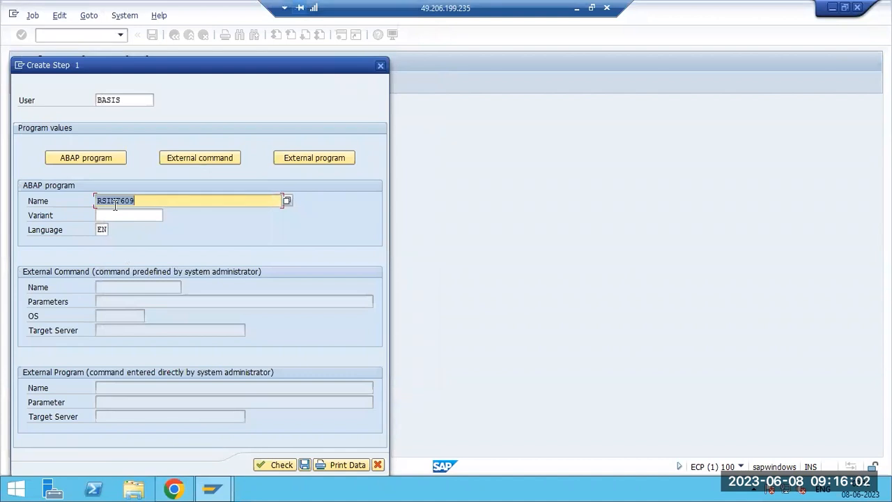
click(120, 202)
click(130, 216)
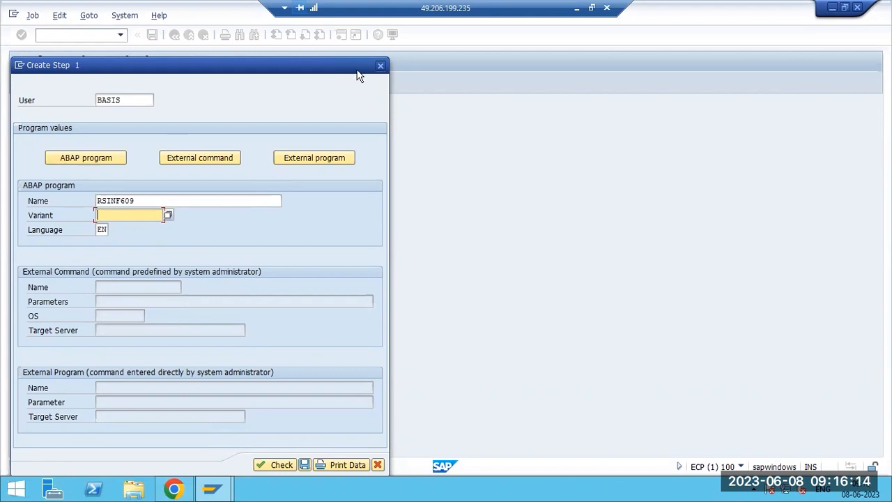
In the Paint notes, write 'JOB steps :' and '1)ABAP program', and start a '2)' line.
click(577, 8)
text(steps :)
key(Return)
key(Return)
text(1)ABAP program)
key(Return)
text(2))
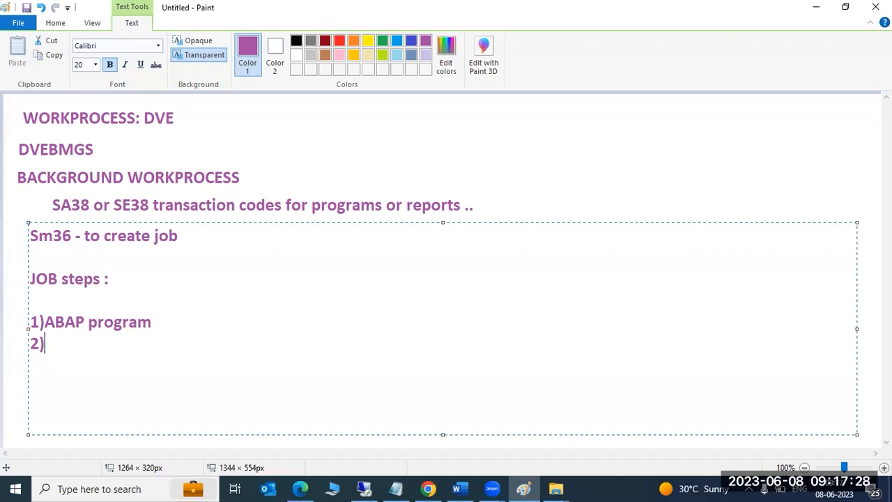
Add '2) EXTERNAL program' and '3)External commands' to the Paint list, then return to SAP.
text(EXTERNAL program)
key(Return)
text(3)External commands)
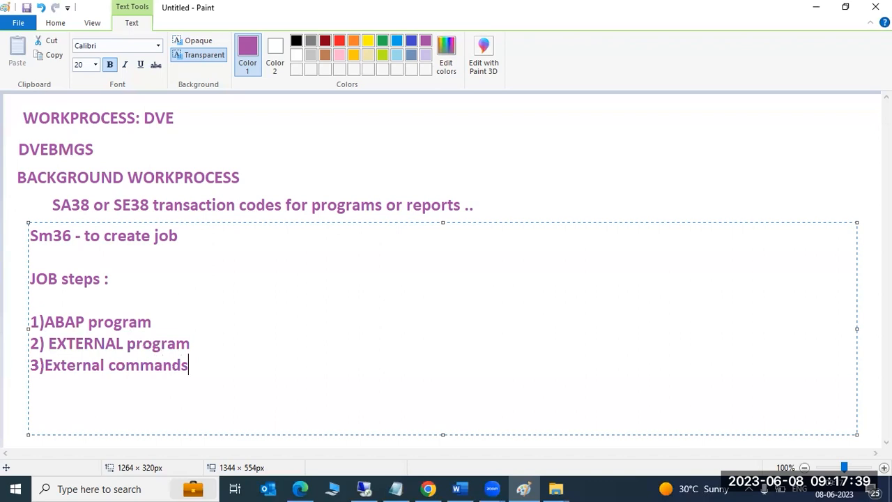
click(366, 488)
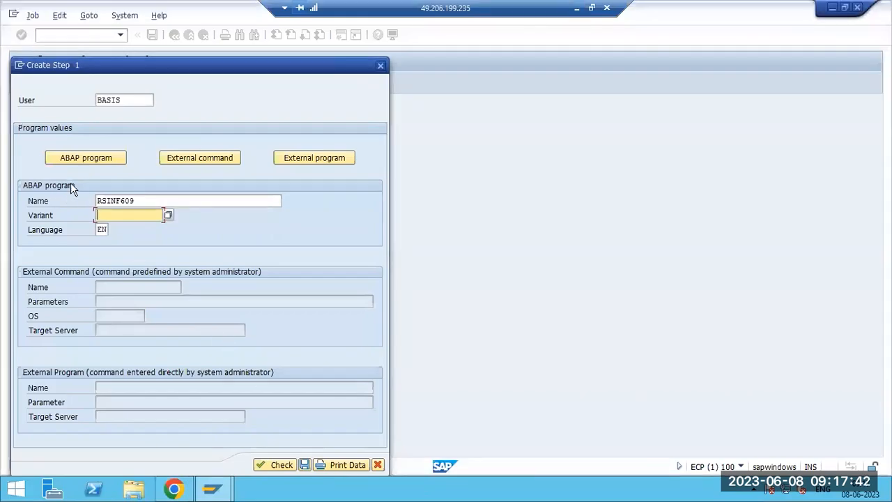
Try the External command and External program step types, then return to ABAP program RDDNEWPP.
click(75, 156)
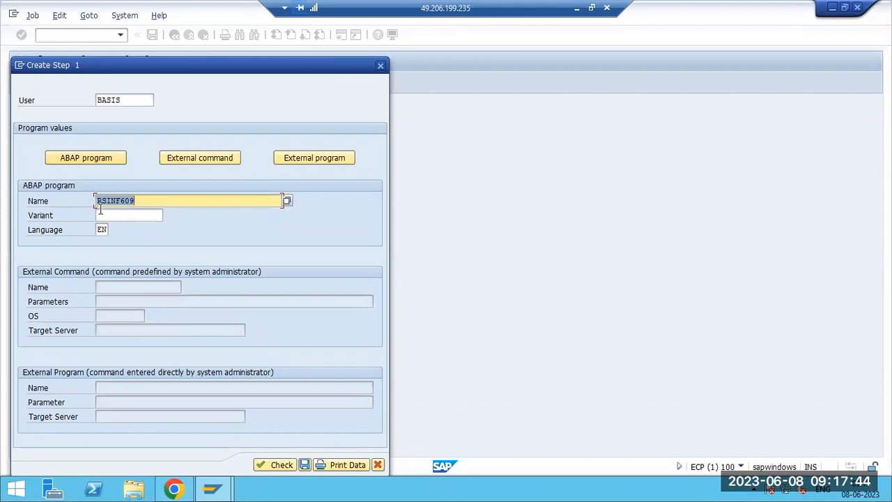
click(184, 158)
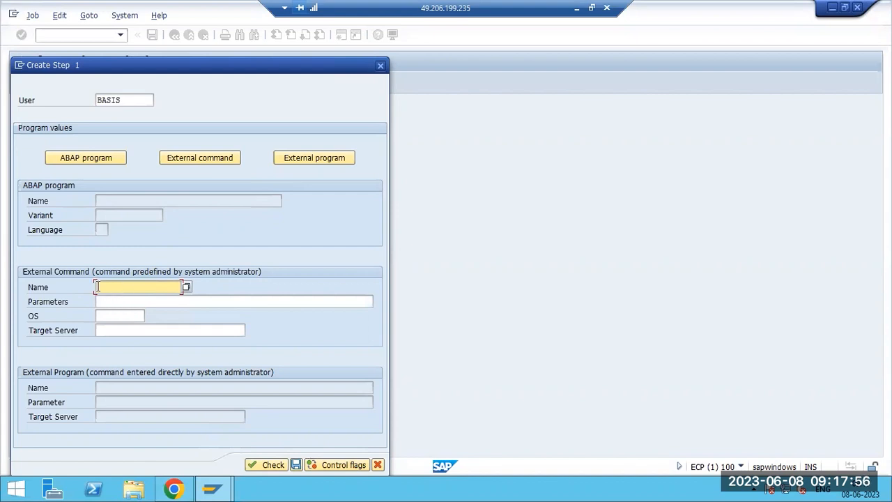
click(312, 161)
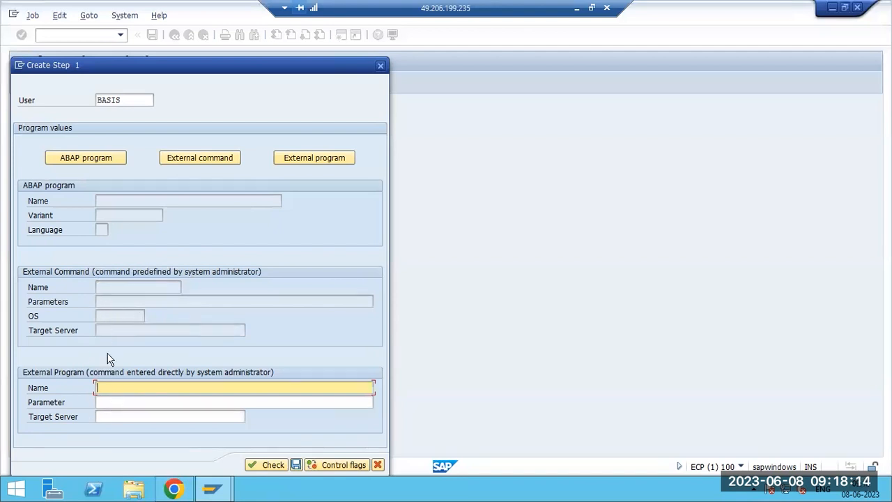
click(110, 402)
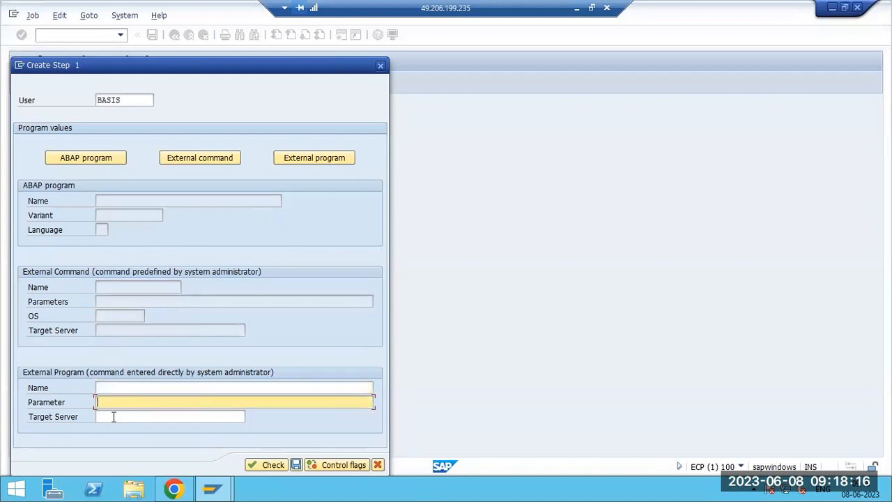
click(135, 416)
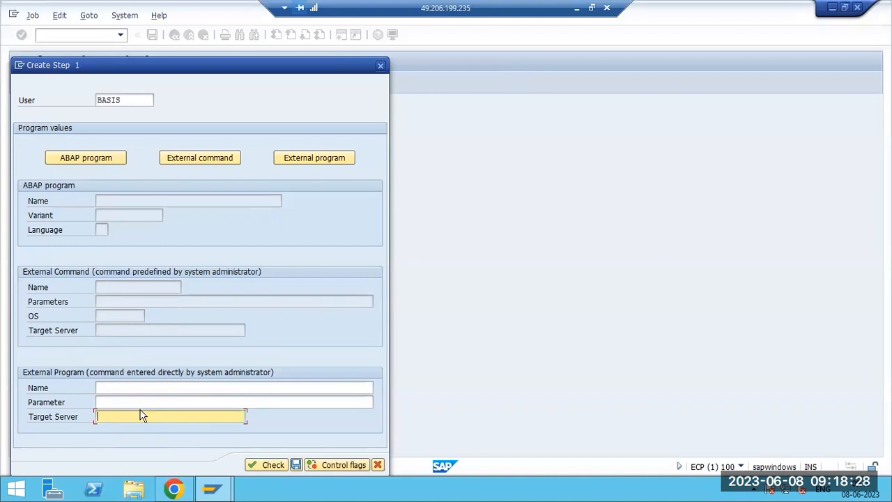
click(101, 161)
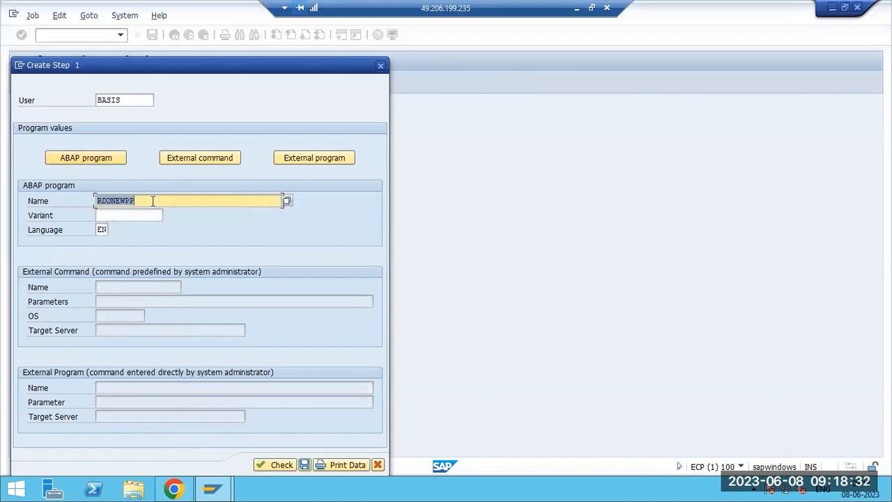
Pick RSANAORA from the RS* program list and try to save the step.
click(287, 201)
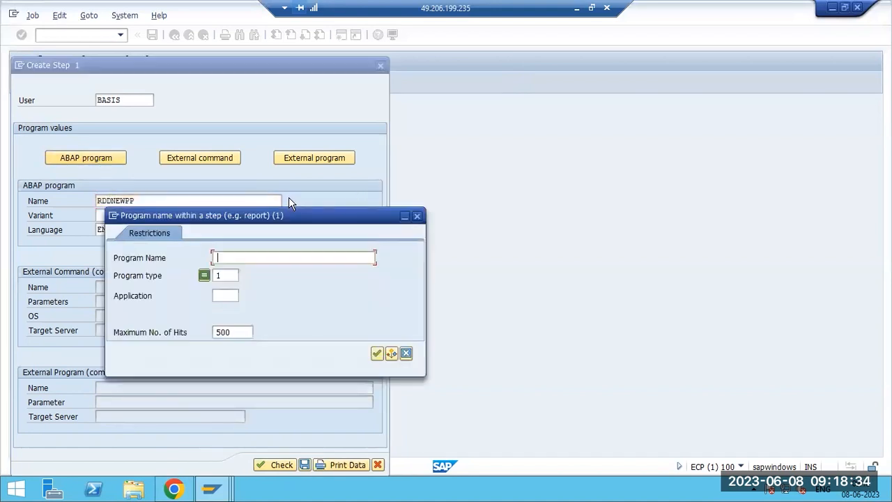
text(RS*)
key(Return)
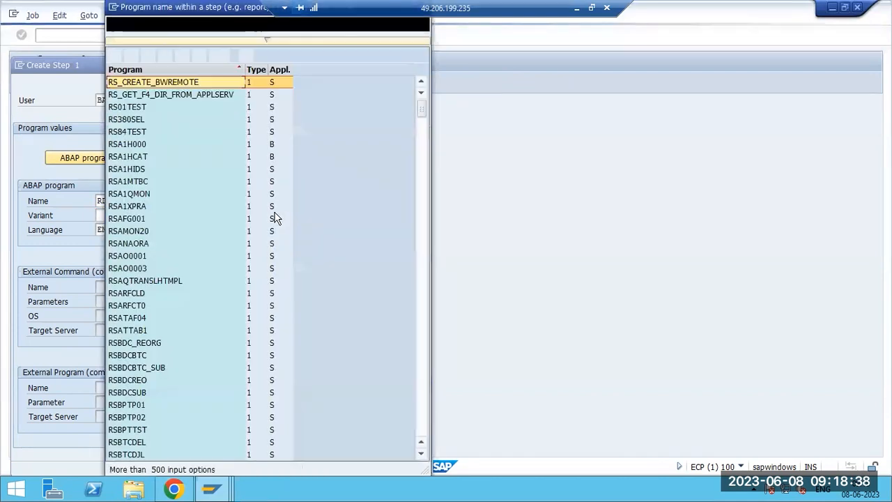
double_click(131, 245)
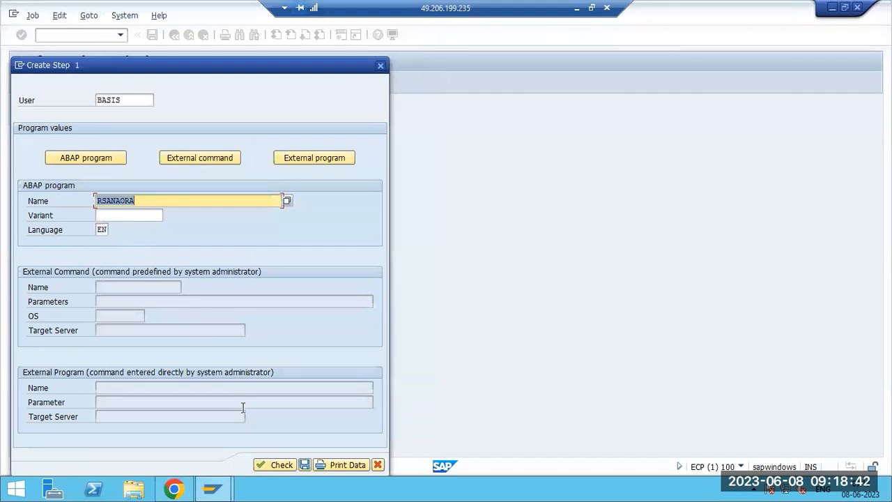
click(138, 101)
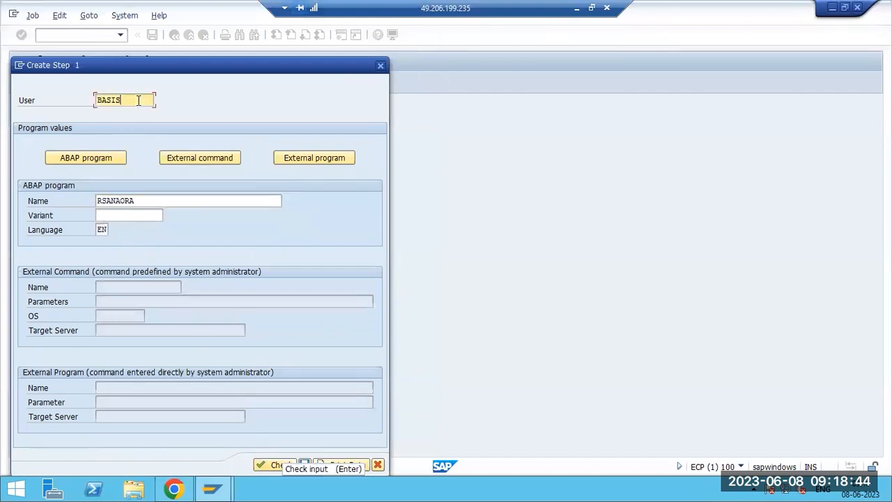
drag(138, 101, 54, 104)
click(304, 465)
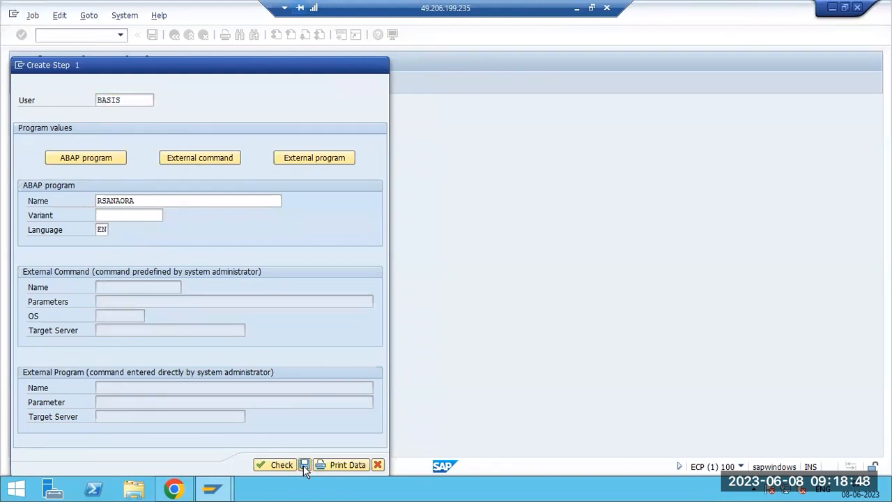
click(303, 465)
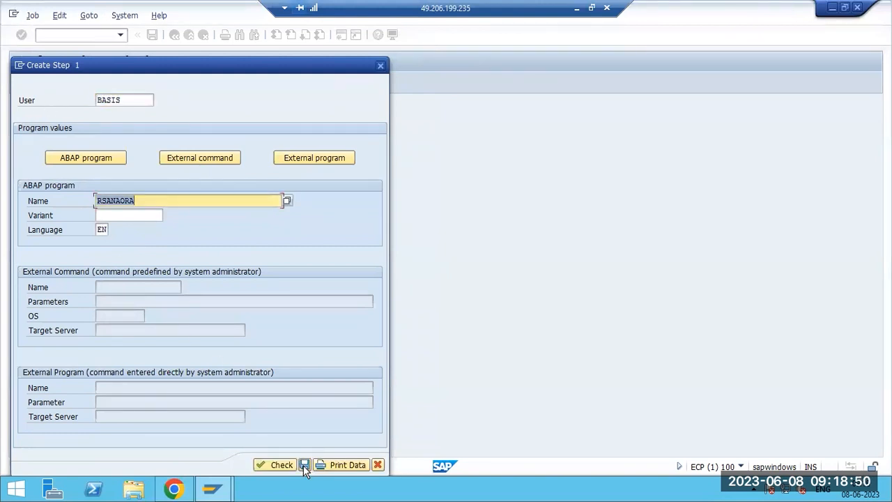
click(147, 214)
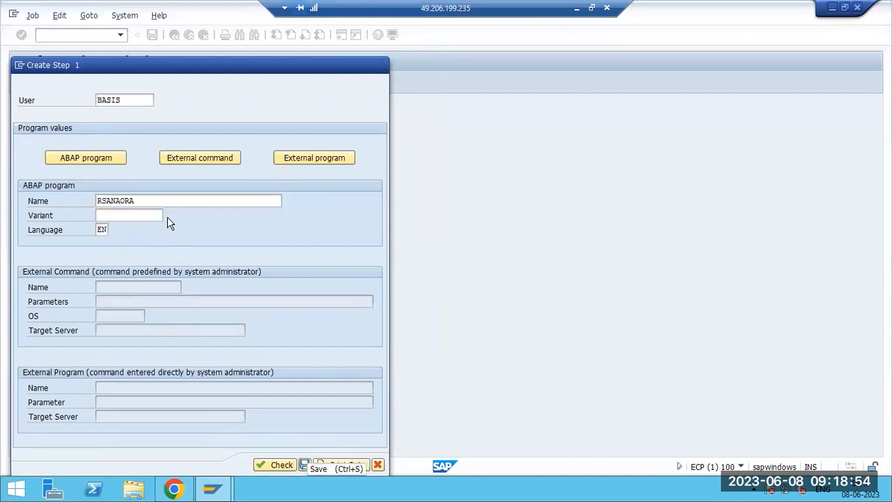
click(304, 464)
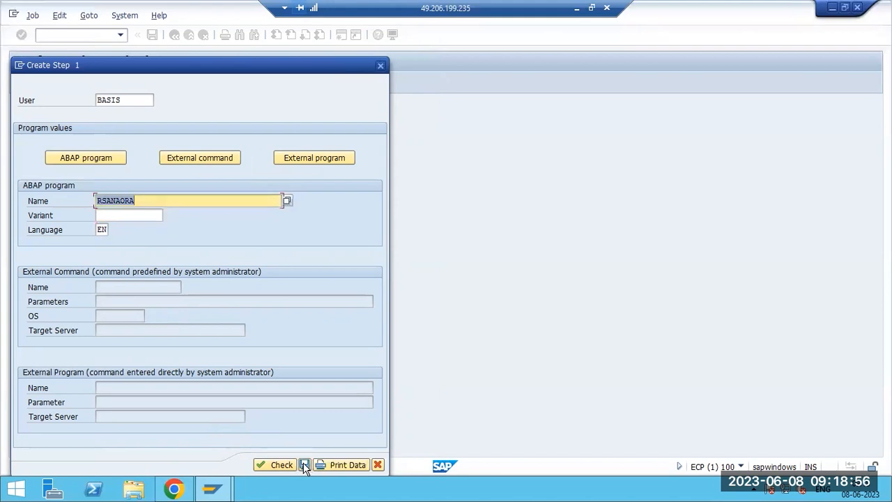
Replace it with RS84TEST from the RS* program list and save the step.
click(286, 201)
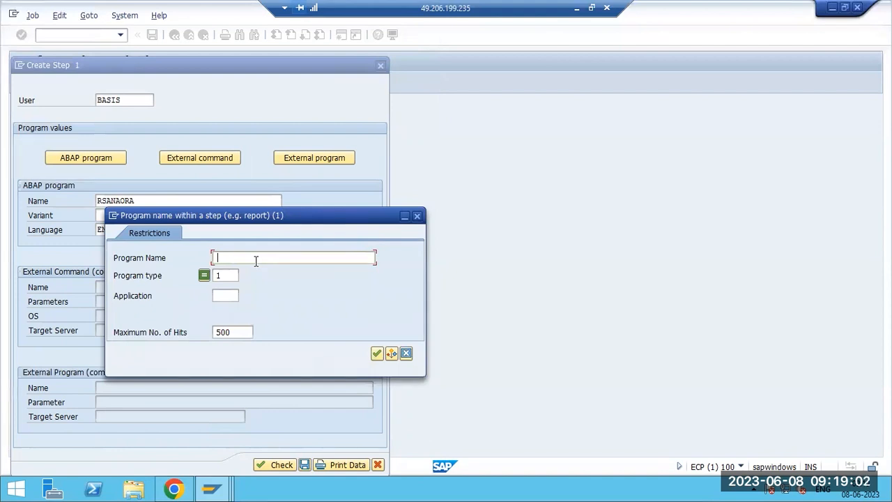
text(RS*)
key(Return)
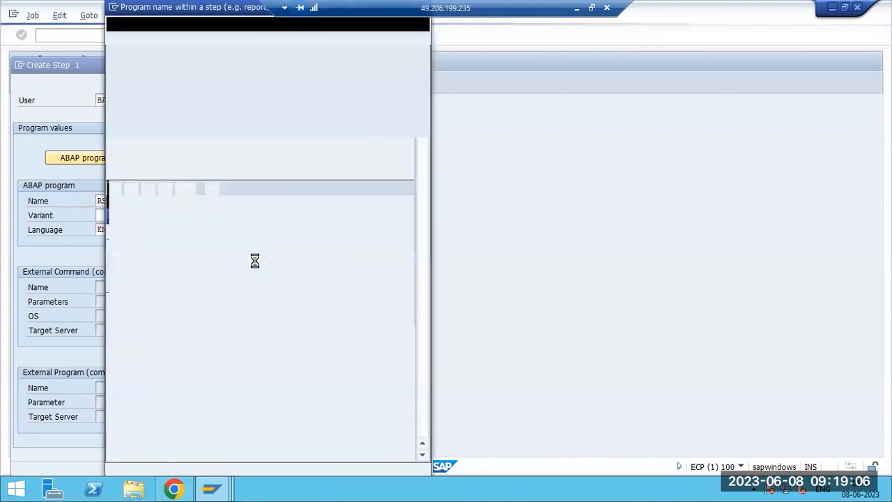
click(125, 131)
double_click(125, 130)
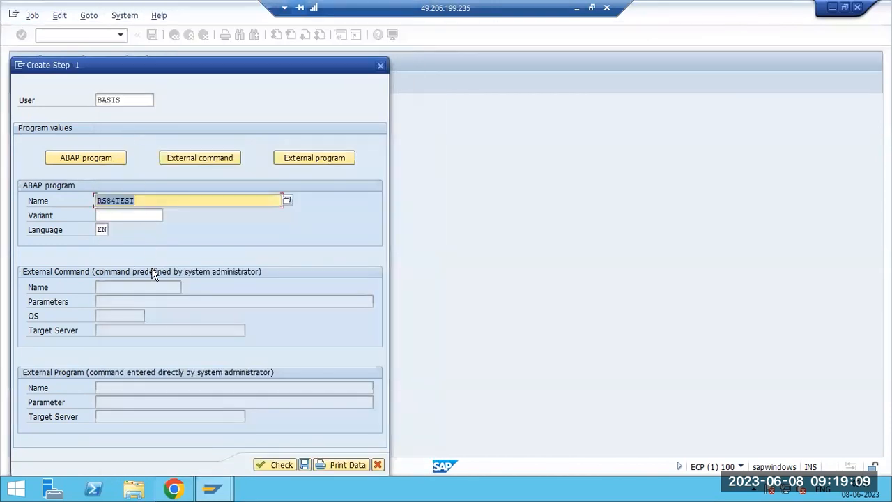
click(304, 465)
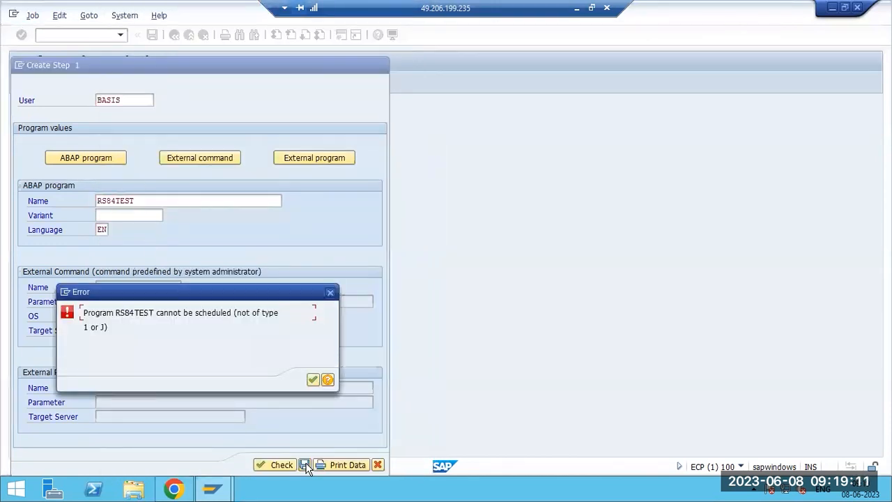
Retry saving and dismiss the 'cannot be scheduled' error for RS84TEST twice.
click(312, 379)
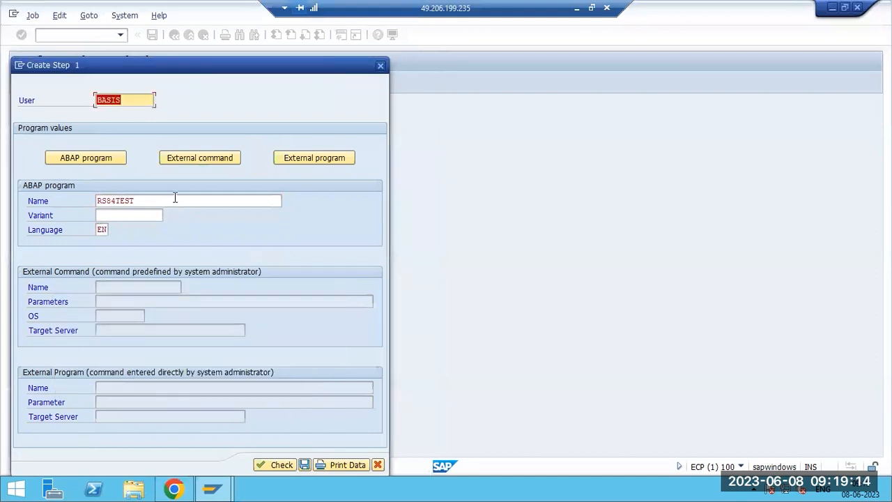
click(304, 465)
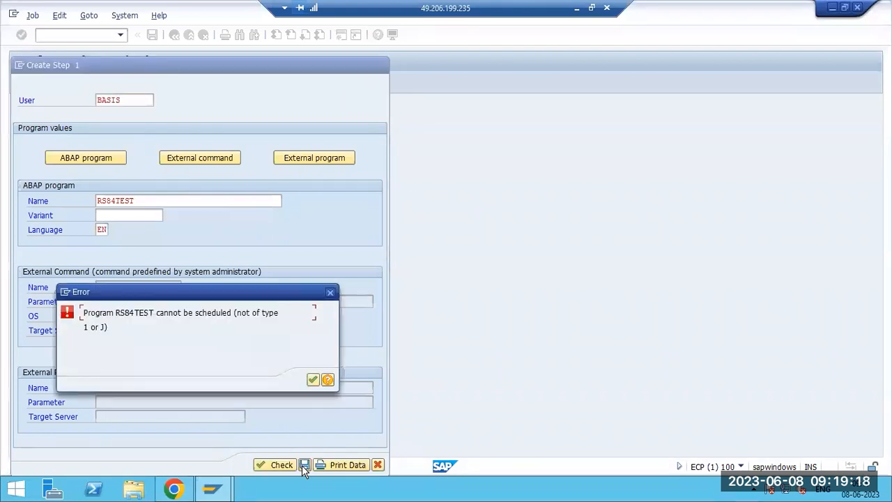
click(312, 379)
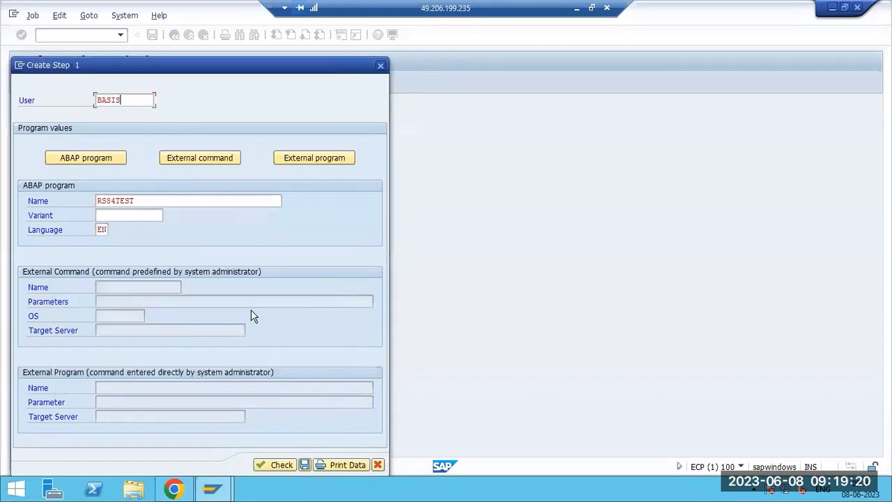
click(169, 199)
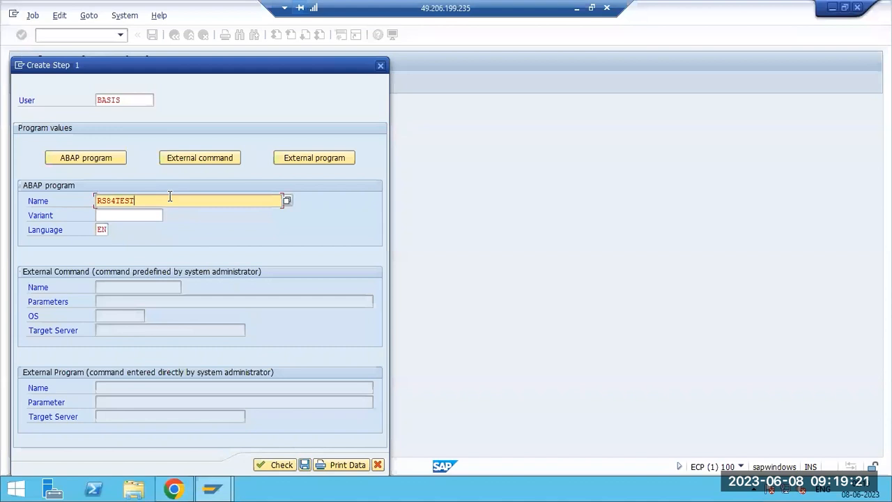
Choose RSINF862 from the RS* program list as the step's program.
click(286, 202)
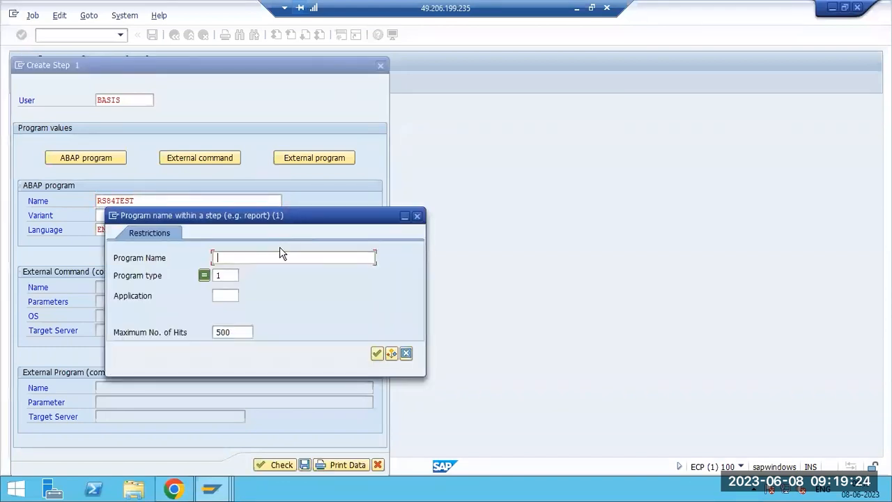
text(RS*)
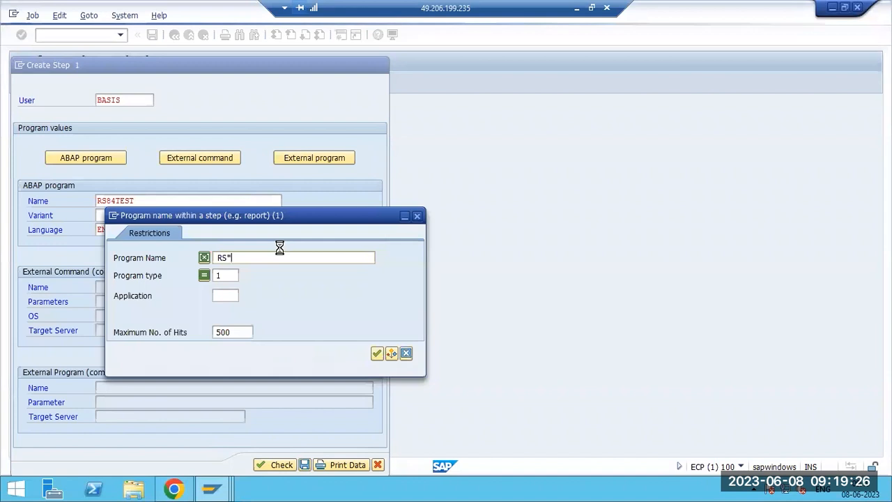
key(Return)
scroll(215, 353, down, 20)
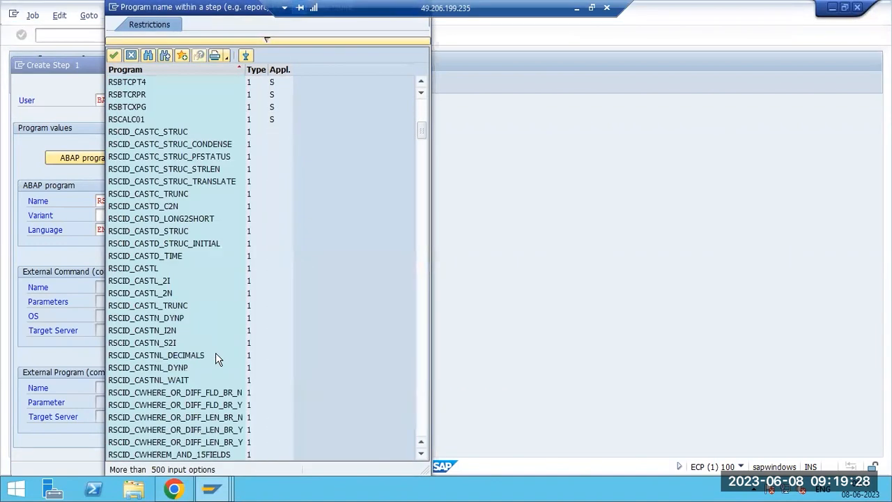
scroll(216, 353, down, 20)
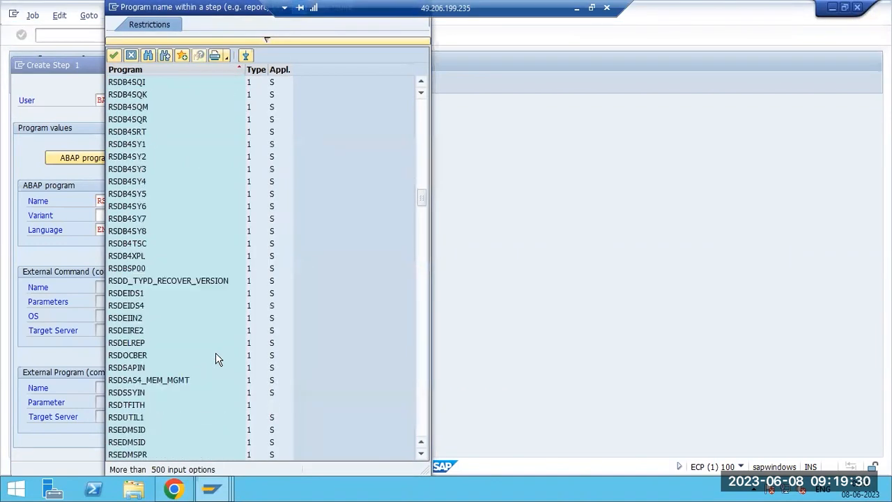
scroll(215, 353, down, 6)
scroll(134, 364, down, 8)
click(132, 356)
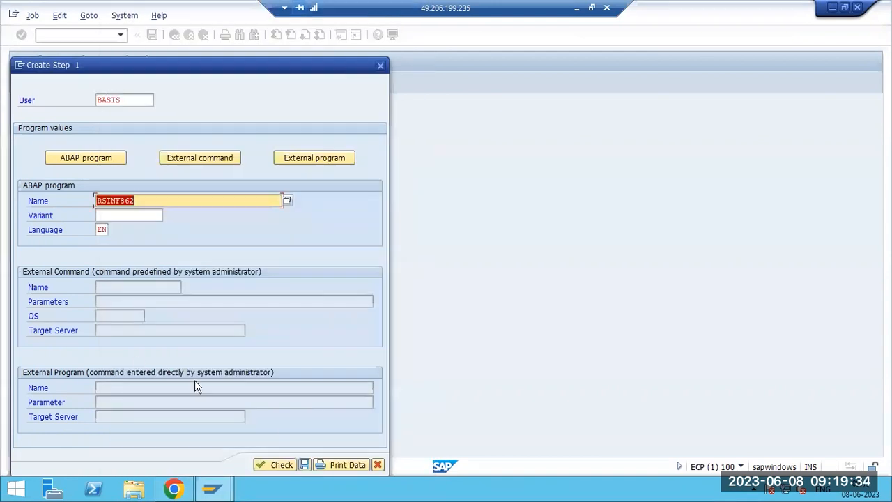
Save the RSINF862 step, go back to SALARY PAYMENTS, and bring up the Start Time dialog.
click(304, 464)
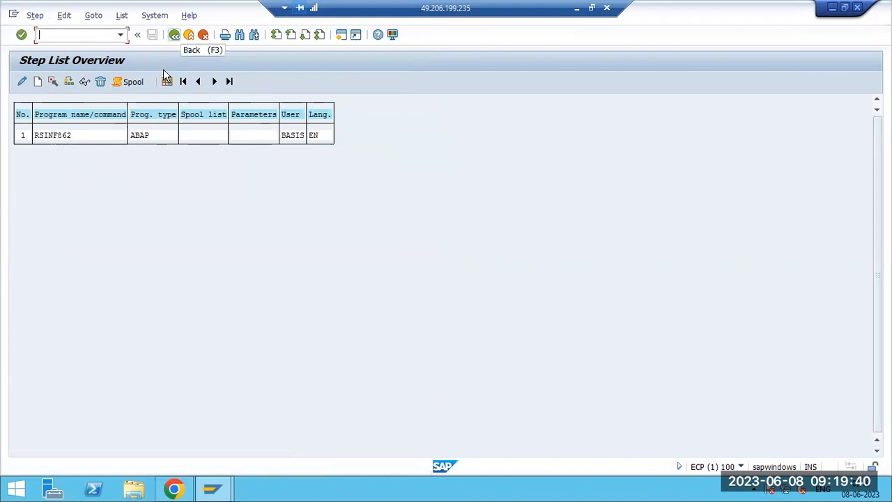
key(F3)
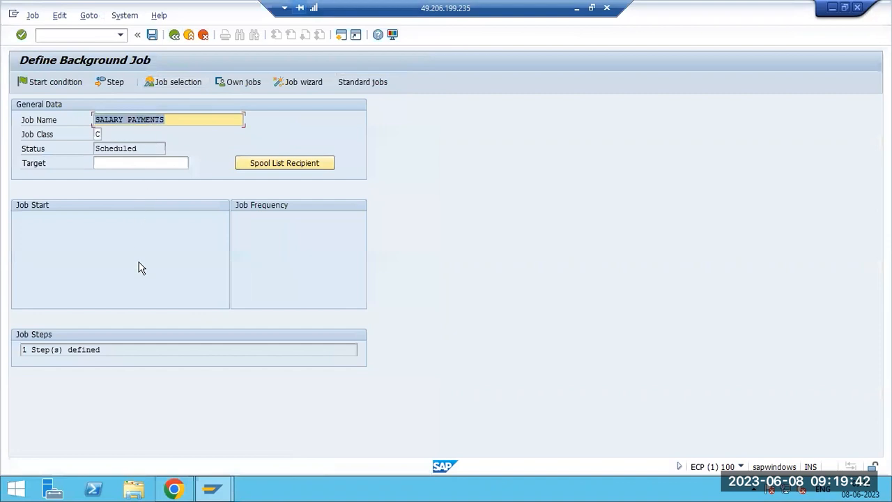
click(56, 83)
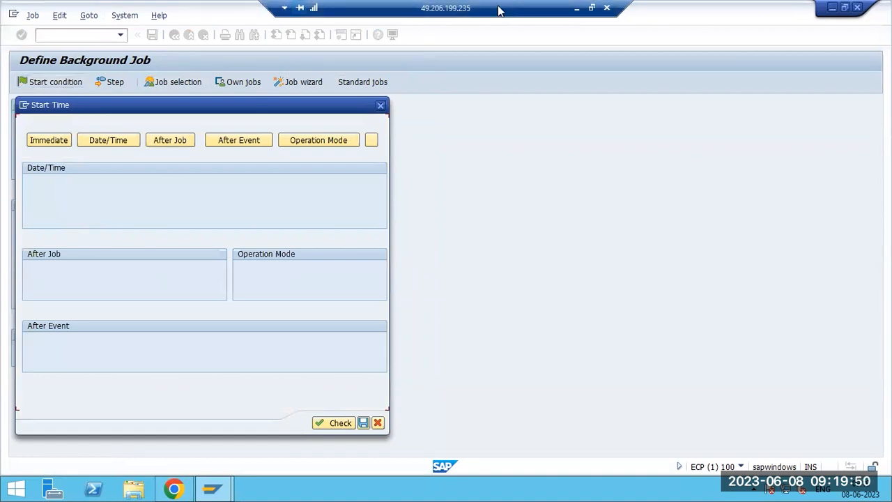
click(576, 7)
Add the Paint line 'JOb startup conditions : Immeidate, date/time ,after event ,after job,'.
key(Return)
text(H)
key(BackSpace)
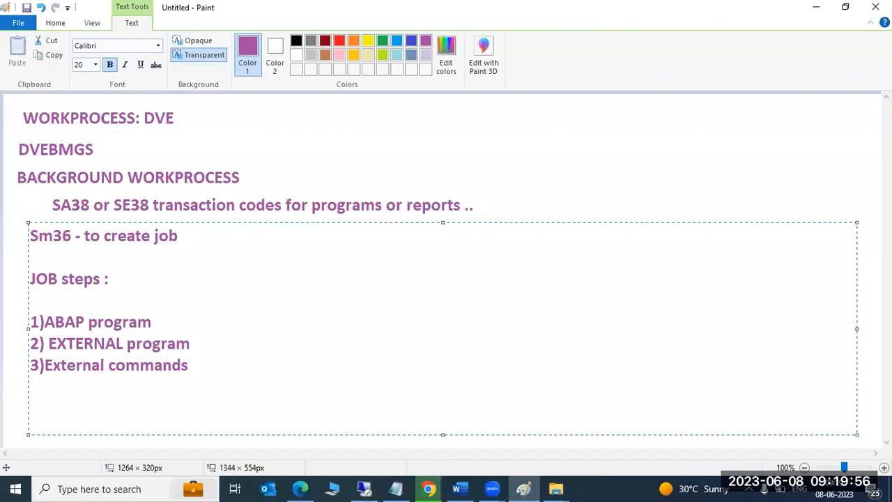
text(JOb sta)
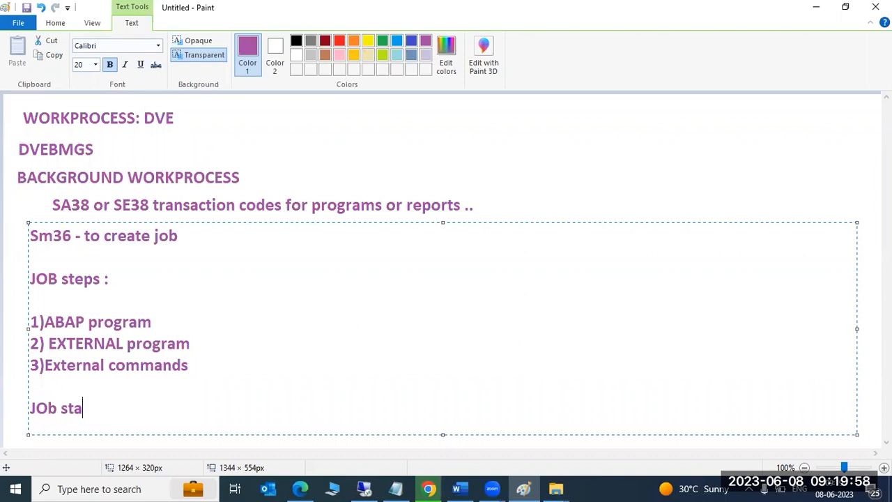
text(rtup conditio)
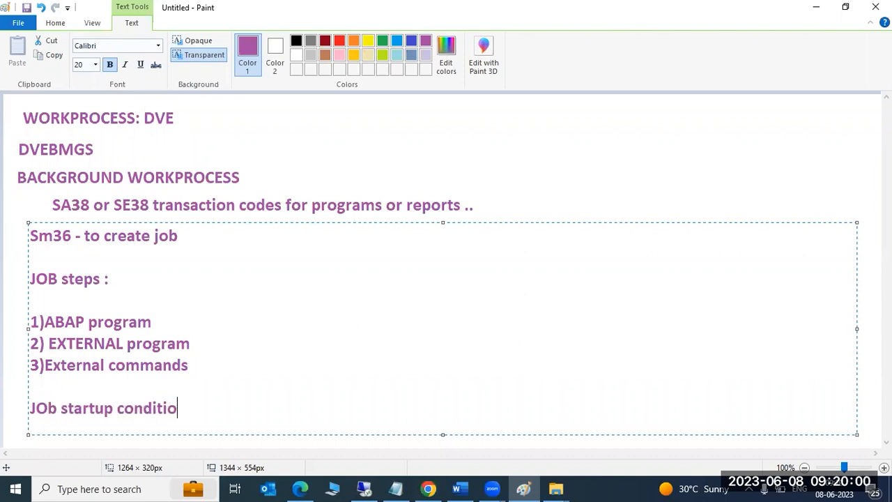
text(ns : Immeidate, dat)
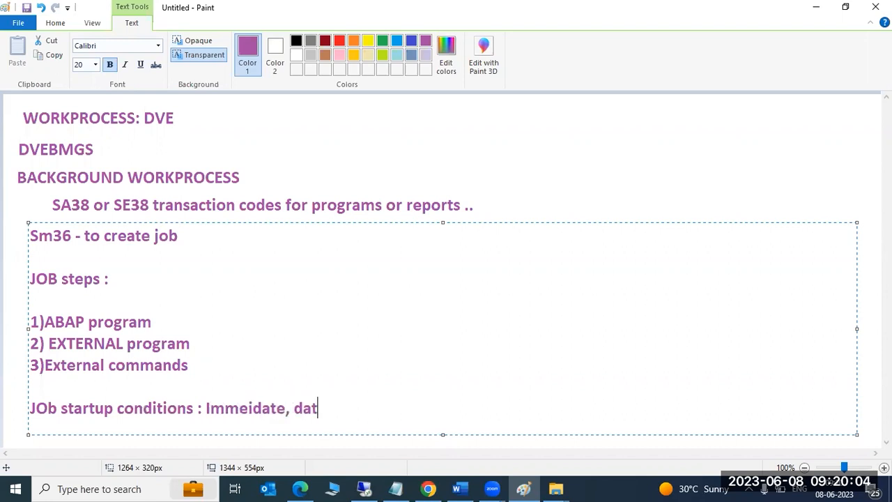
text(te/time ,after event )
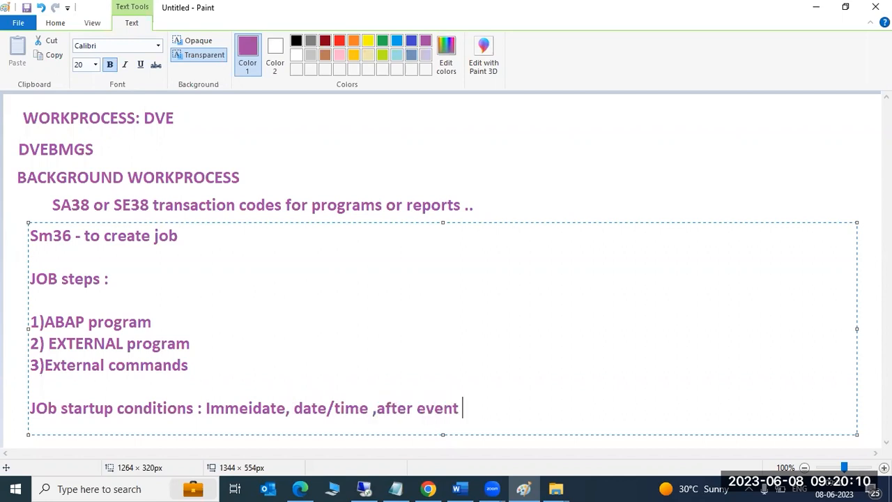
text(,afyer)
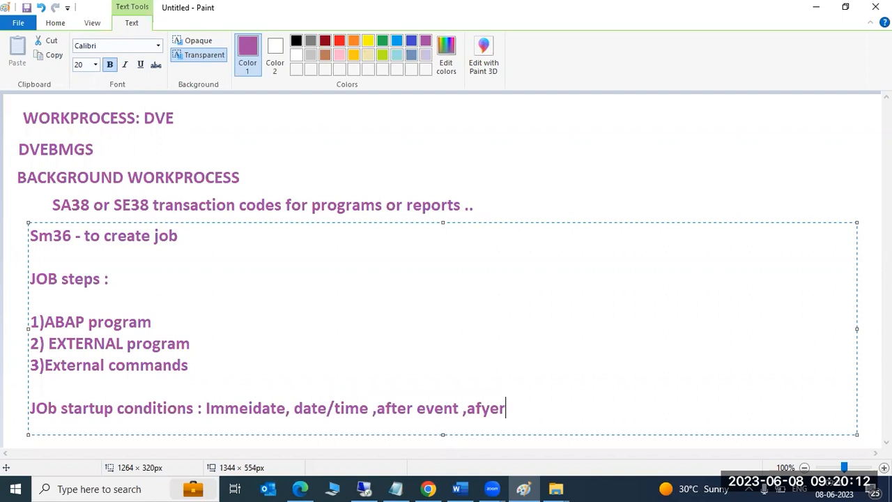
key(BackSpace)
key(BackSpace)
key(BackSpace)
key(BackSpace)
text(ter job, OM)
Set SALARY PAYMENTS to an Immediate start after briefly checking the Date/Time calendar.
click(365, 488)
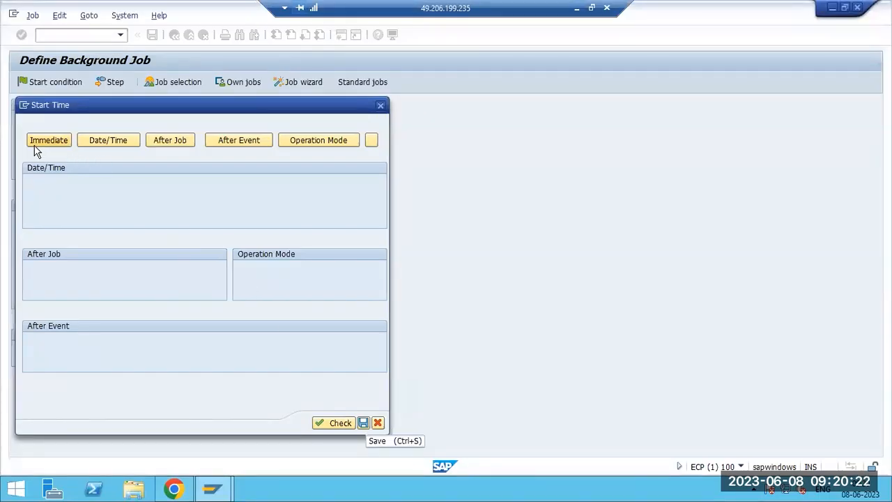
click(34, 145)
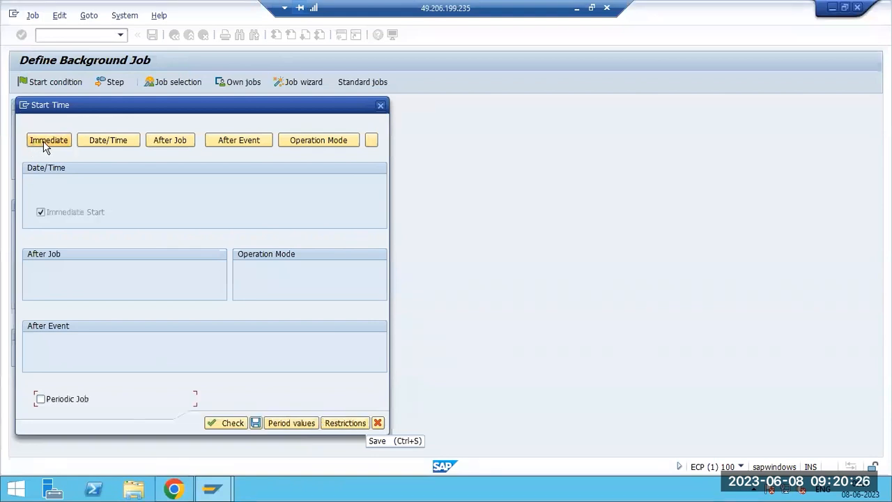
click(108, 146)
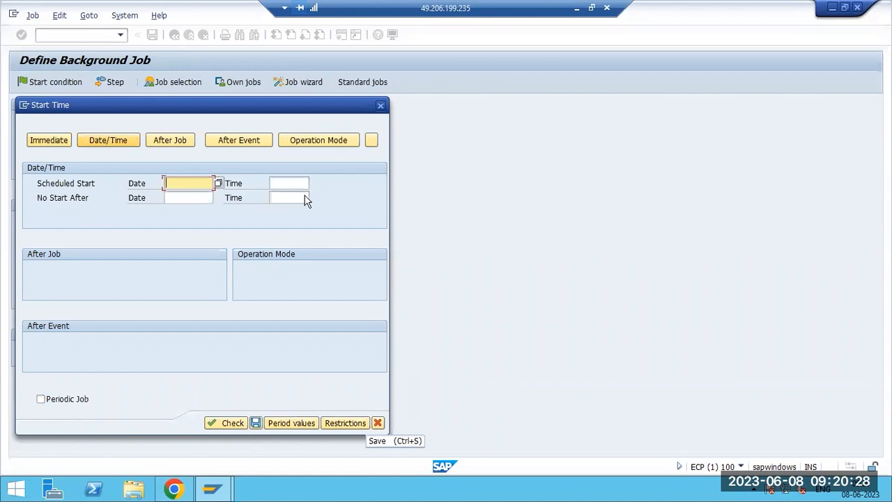
click(218, 182)
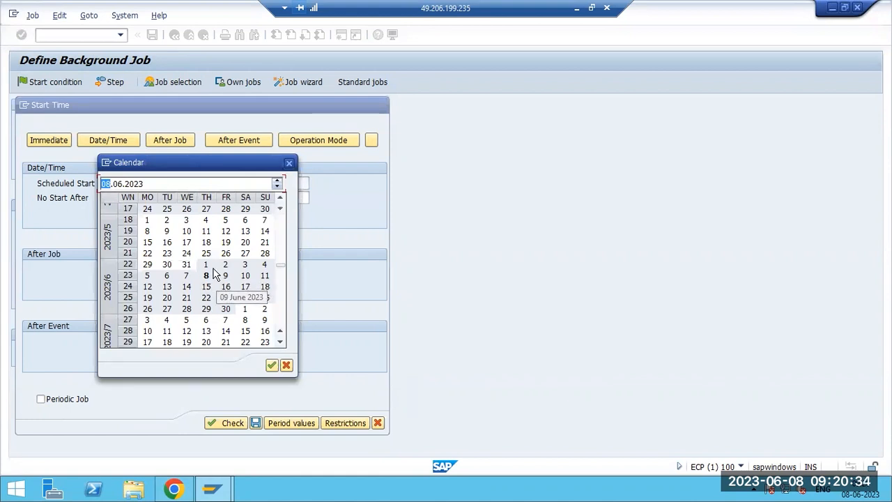
click(289, 163)
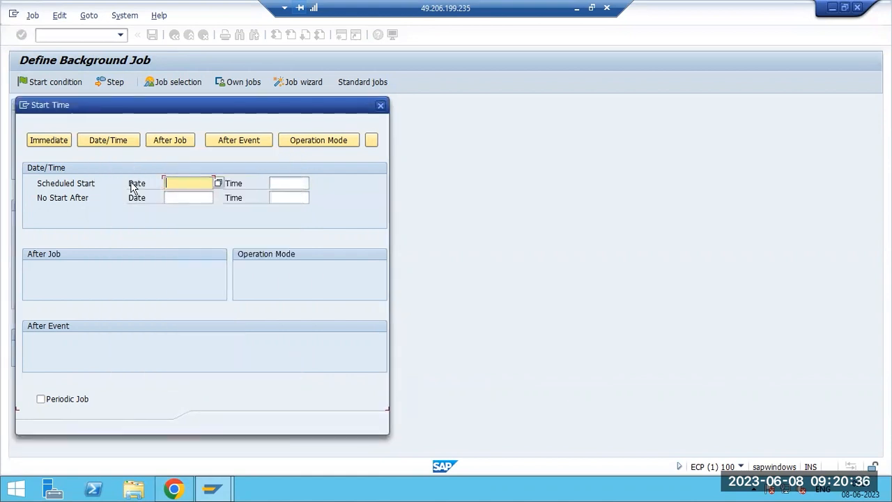
click(57, 143)
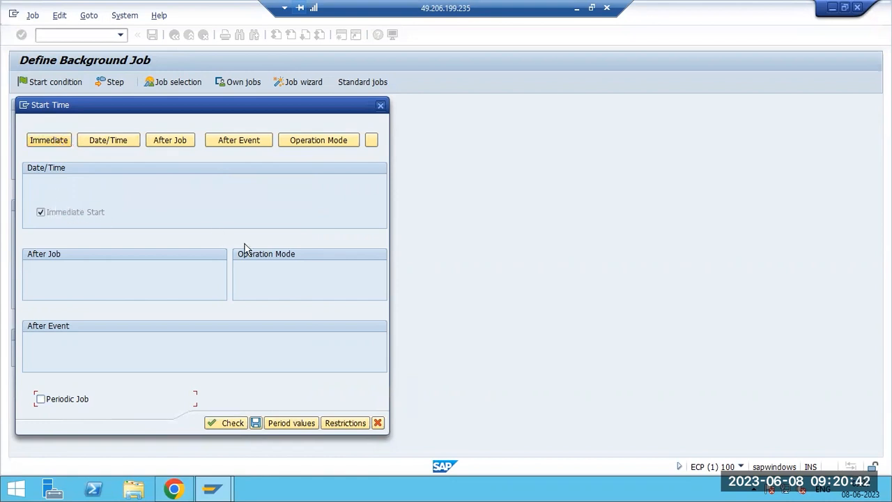
Restrict the start to not on Sundays or public holidays using factory calendar 01.
click(333, 423)
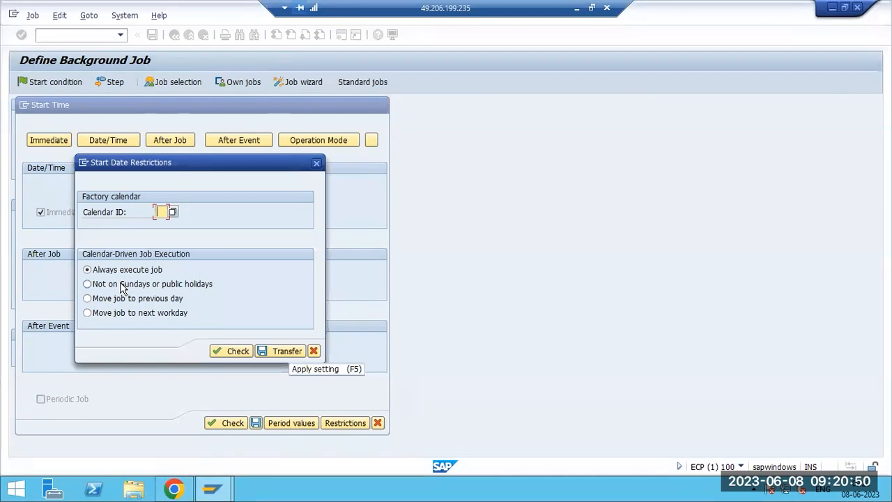
click(122, 289)
click(161, 212)
click(174, 212)
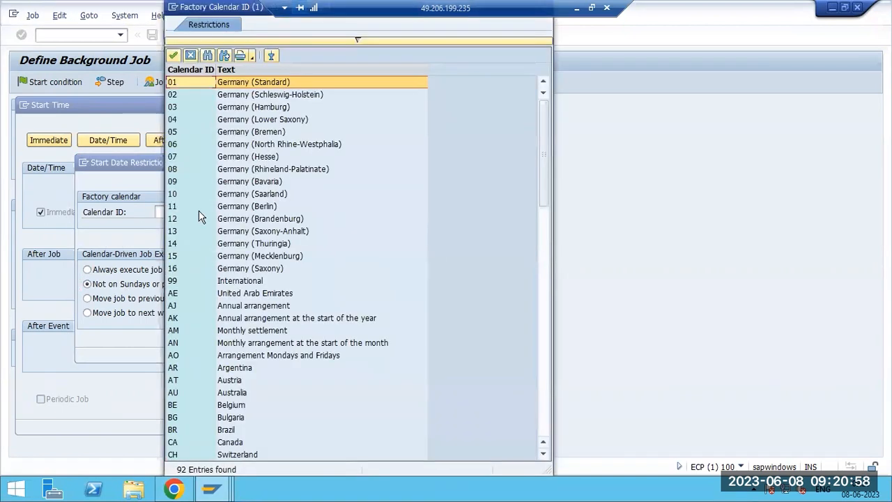
double_click(212, 88)
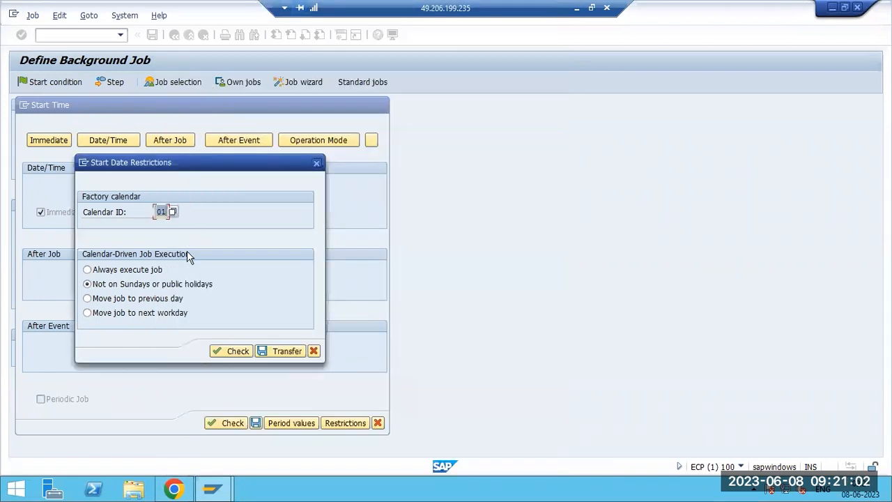
click(260, 351)
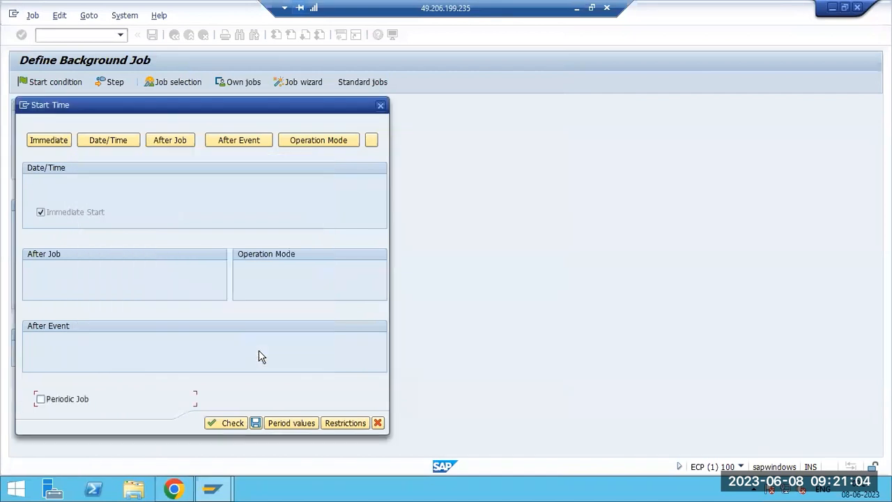
click(269, 425)
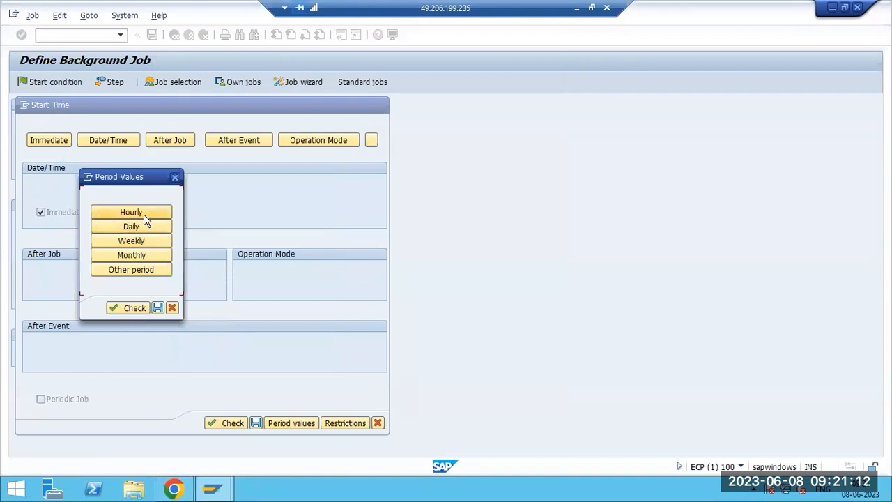
Choose a Monthly repeat period and save, dismissing the not-a-workday error.
click(140, 255)
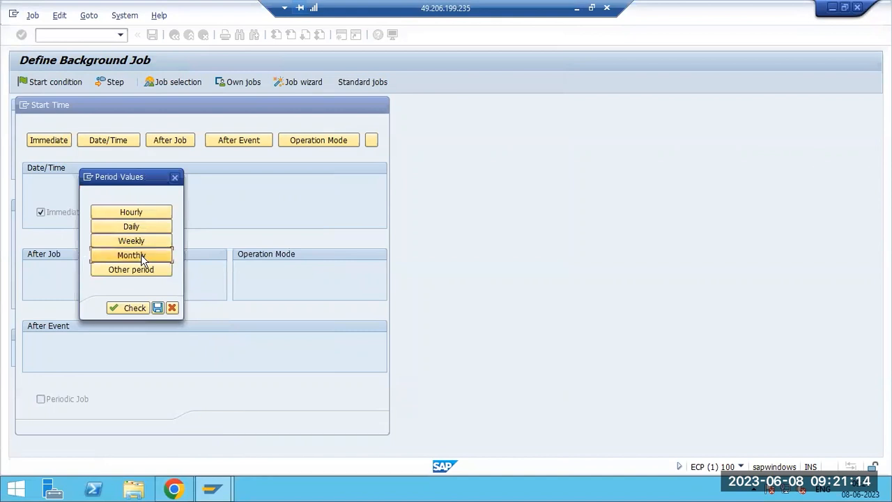
click(158, 307)
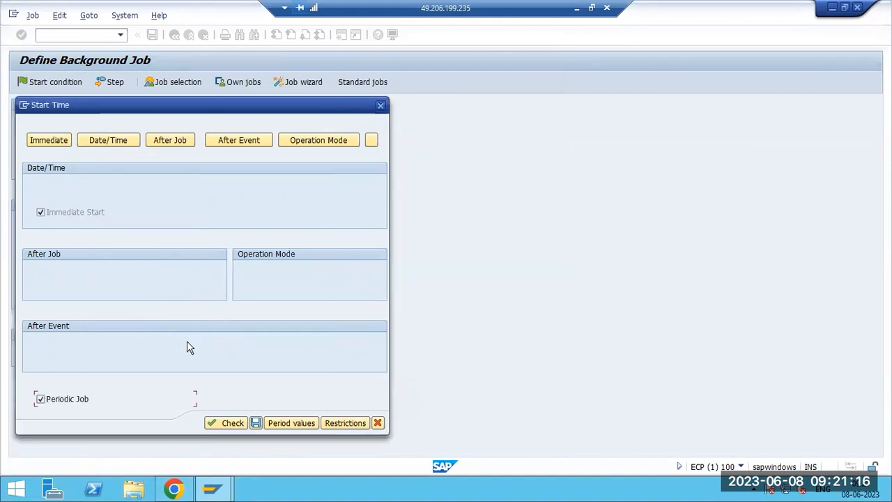
click(255, 424)
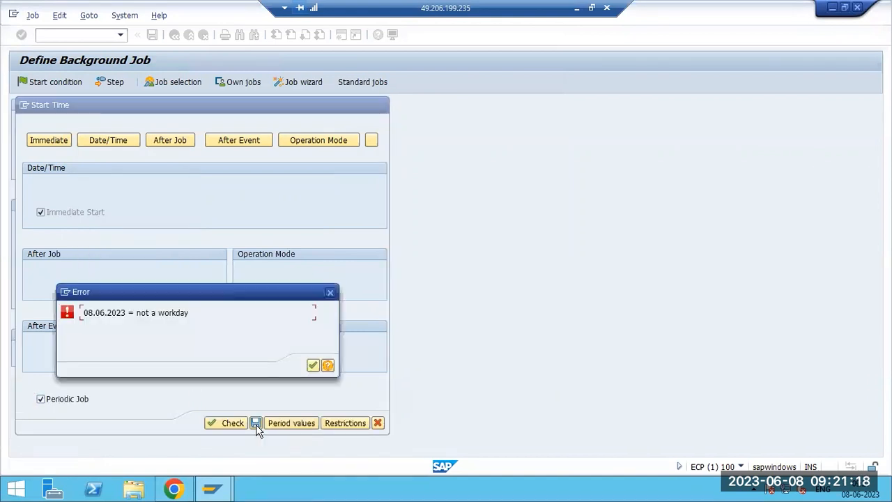
click(311, 366)
Switch the restriction to the India factory calendar IN and save the start conditions.
click(330, 423)
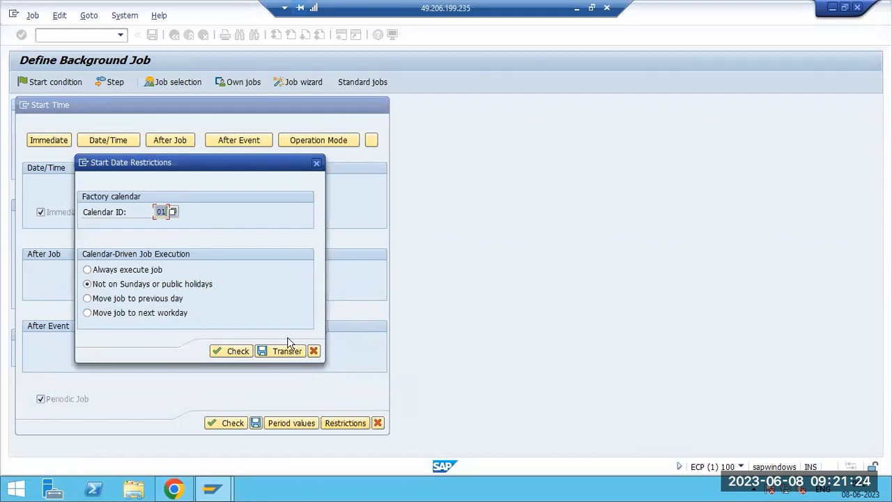
click(173, 213)
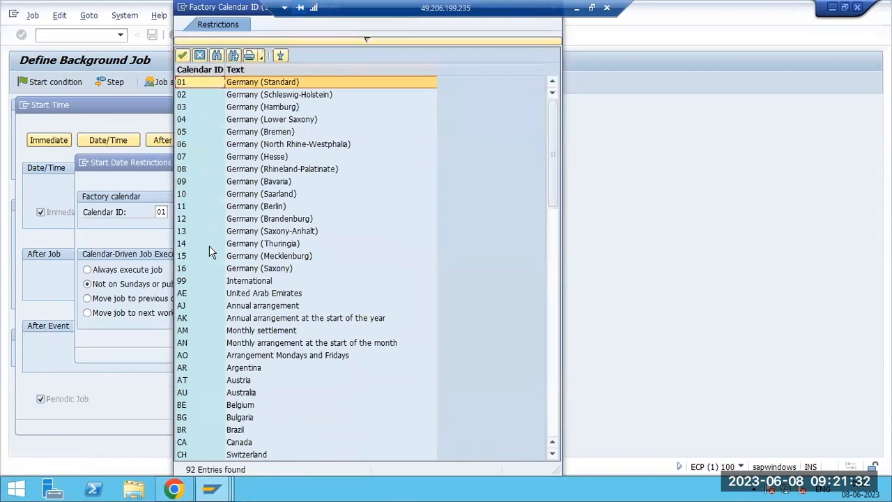
scroll(213, 249, down, 5)
scroll(217, 255, down, 5)
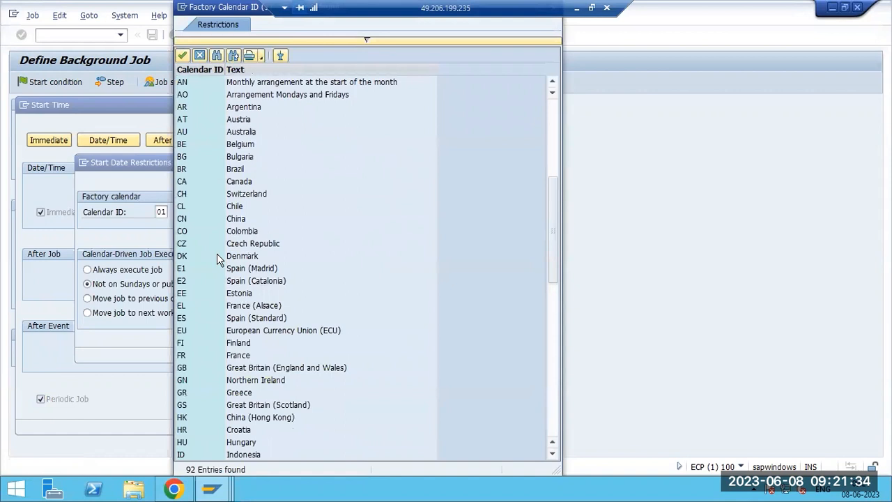
double_click(230, 380)
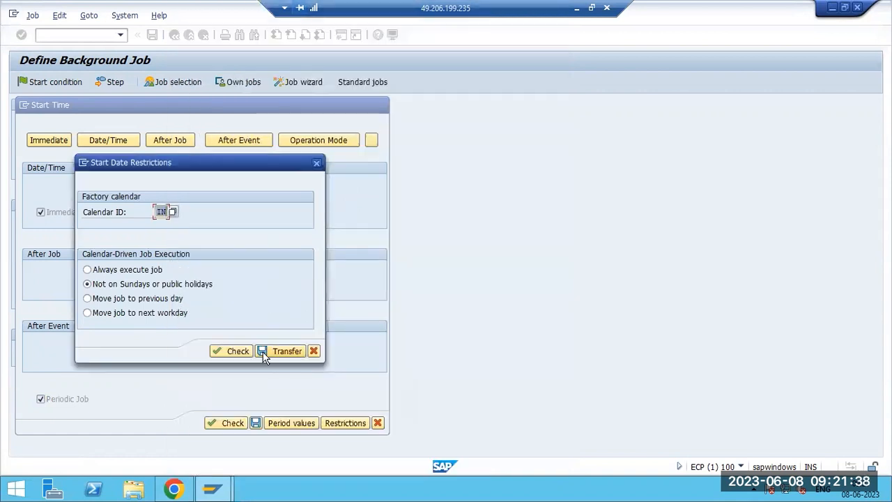
click(264, 353)
click(256, 423)
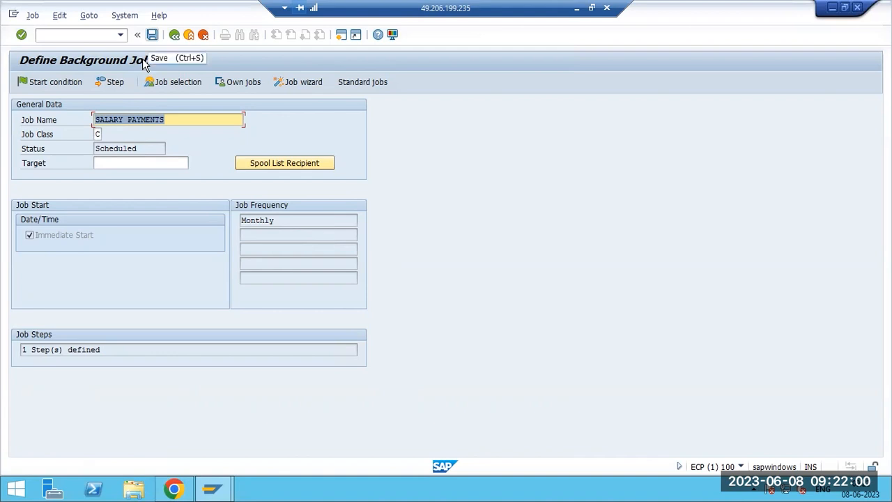
Save SALARY PAYMENTS as Released, check the saved-job message details, and return to Easy Access.
click(152, 34)
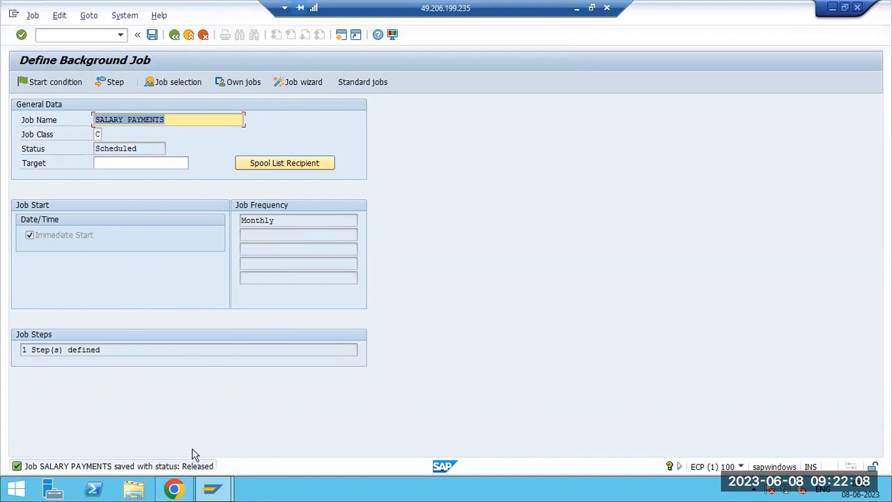
click(199, 472)
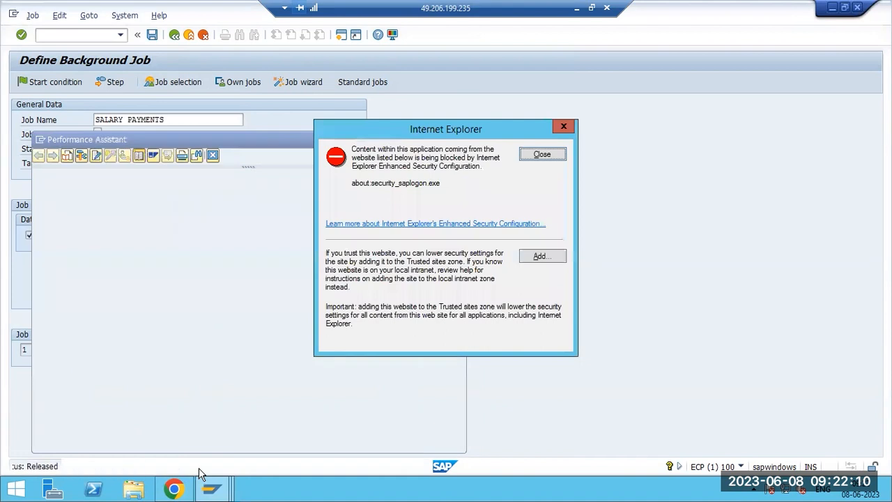
click(542, 158)
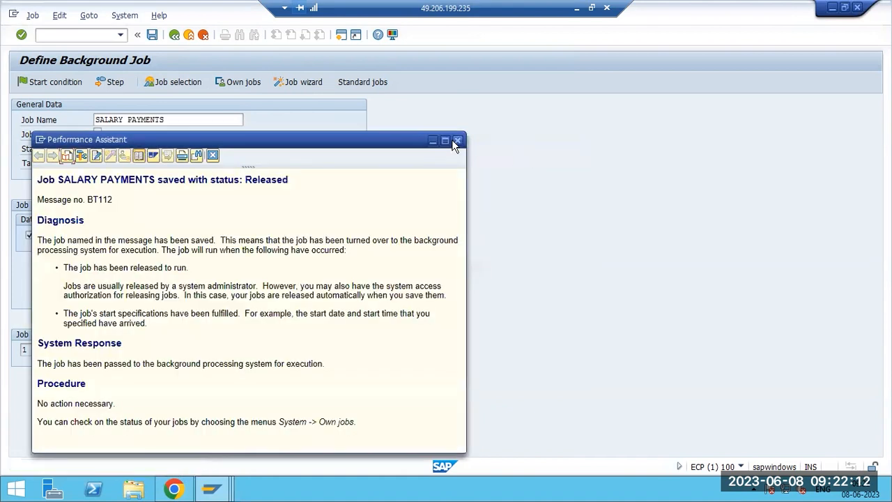
click(456, 140)
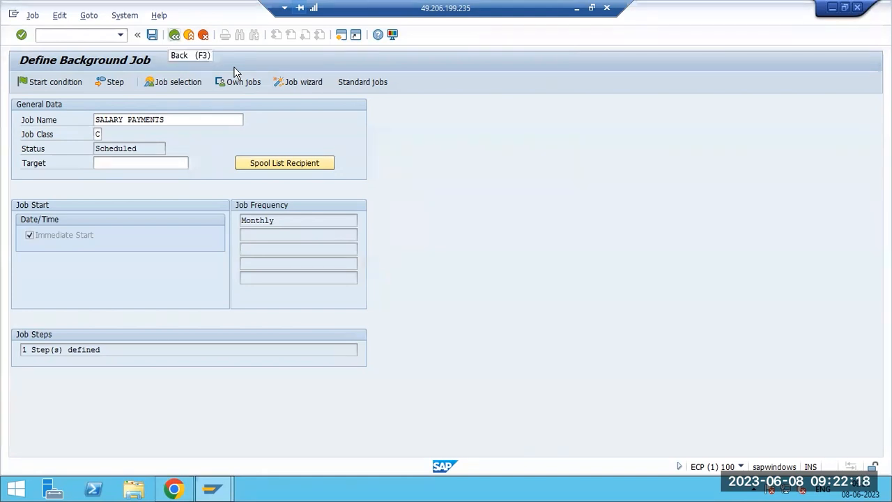
key(F3)
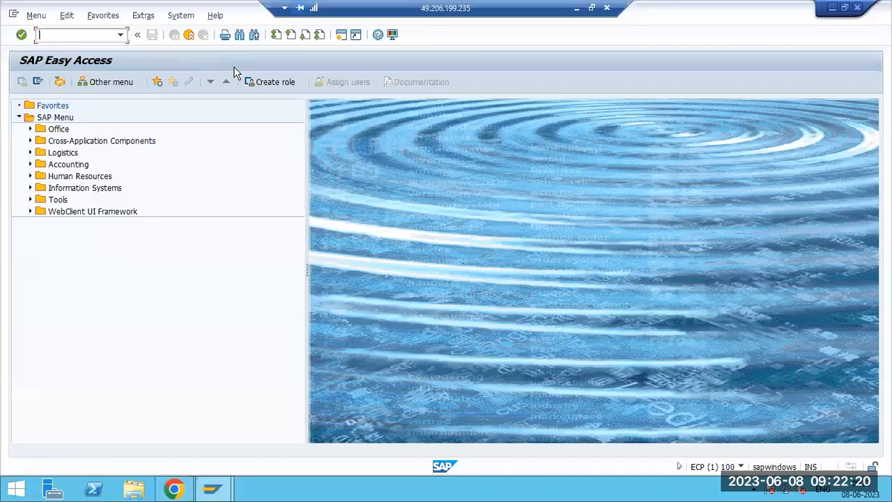
Add a Paint text box noting 'SM36 - used to create thge job only' and 'Sm37 - used to check the status of the JOB status'.
click(576, 9)
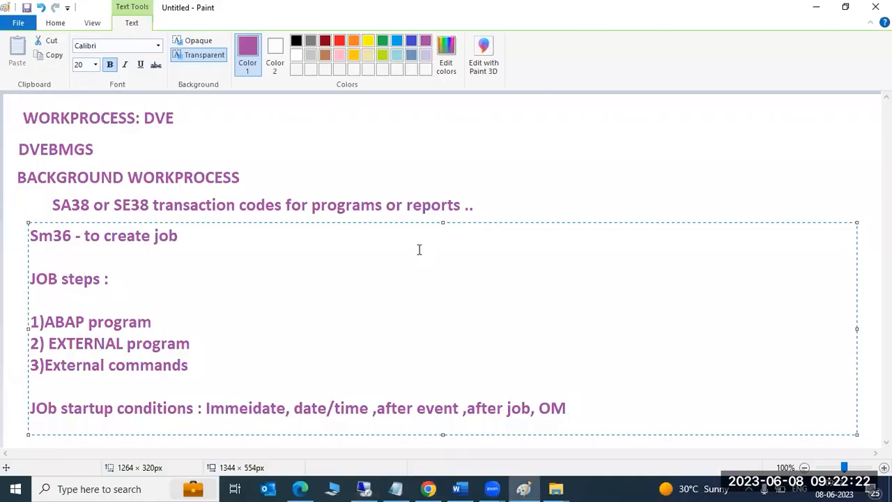
drag(487, 112, 812, 198)
text(SM)
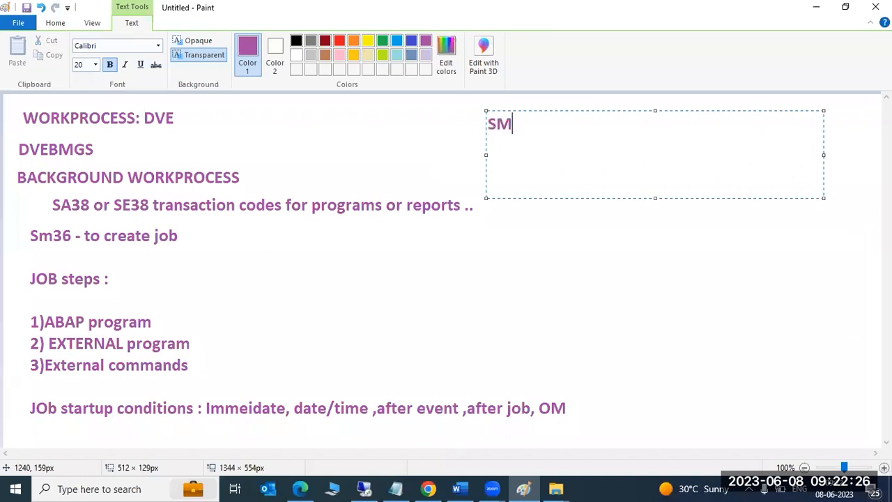
text(36 - used)
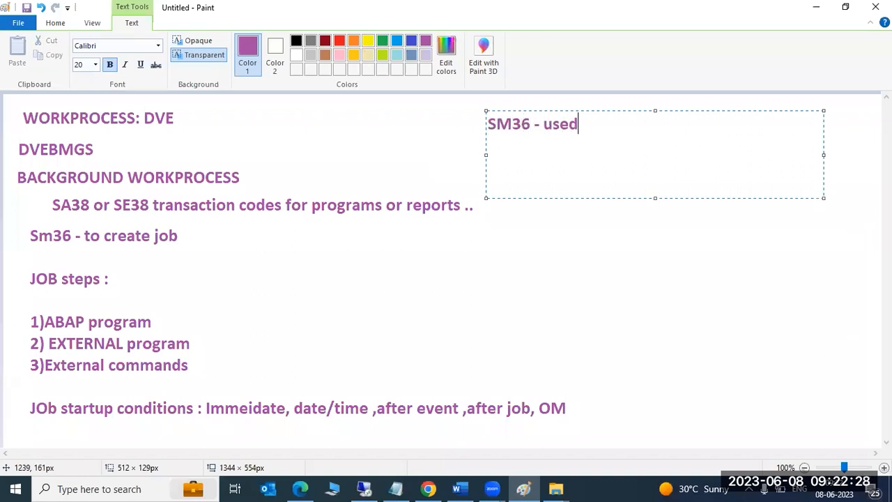
text( to create thge )
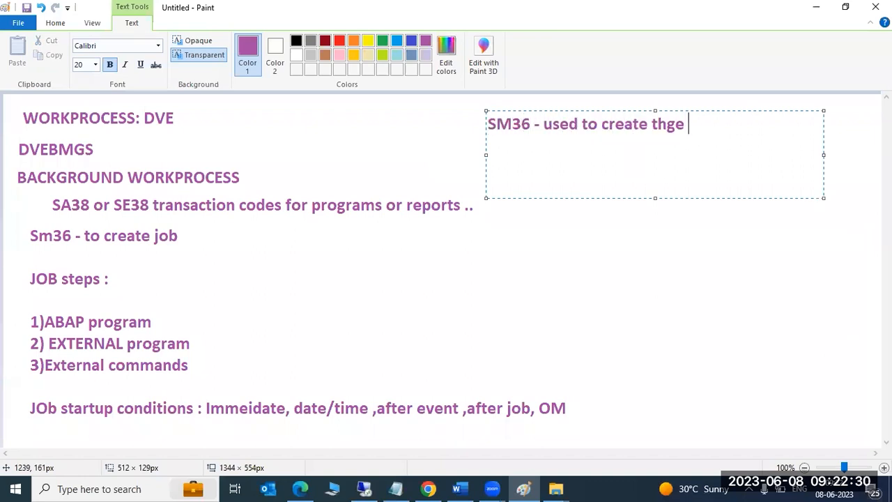
text(job only)
key(Return)
text(Sm37 - used to )
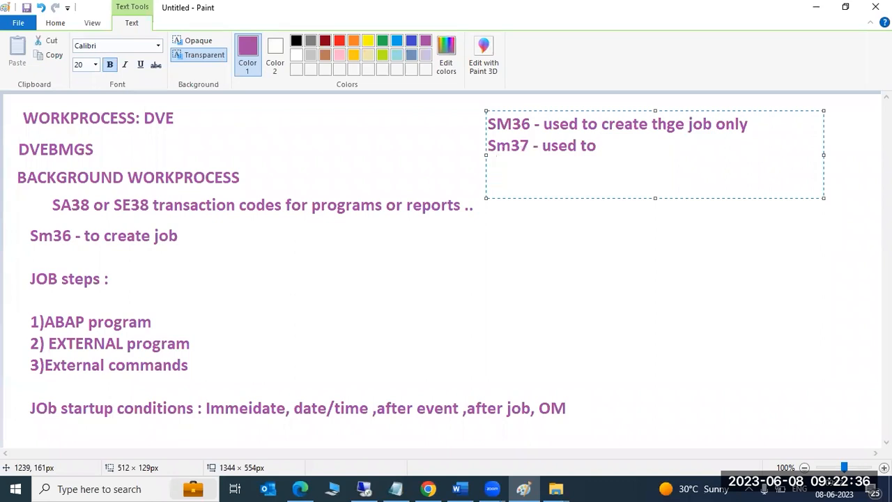
text(check the status of the JOB  )
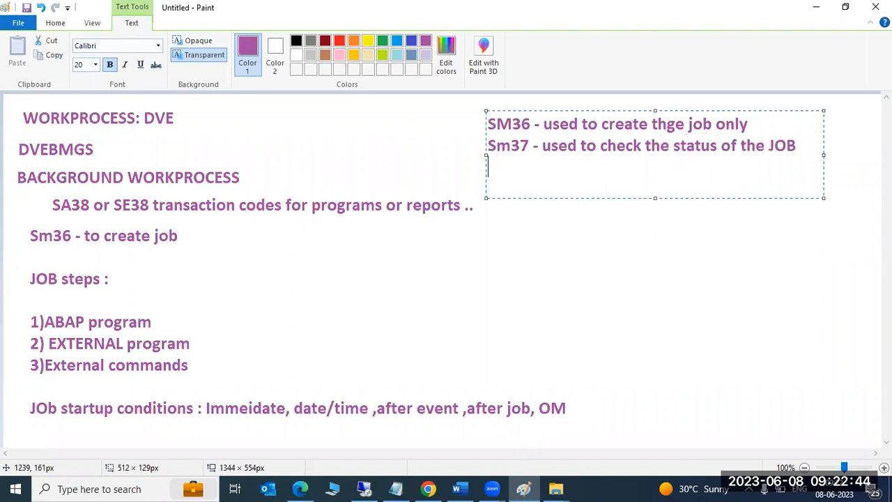
text(status :)
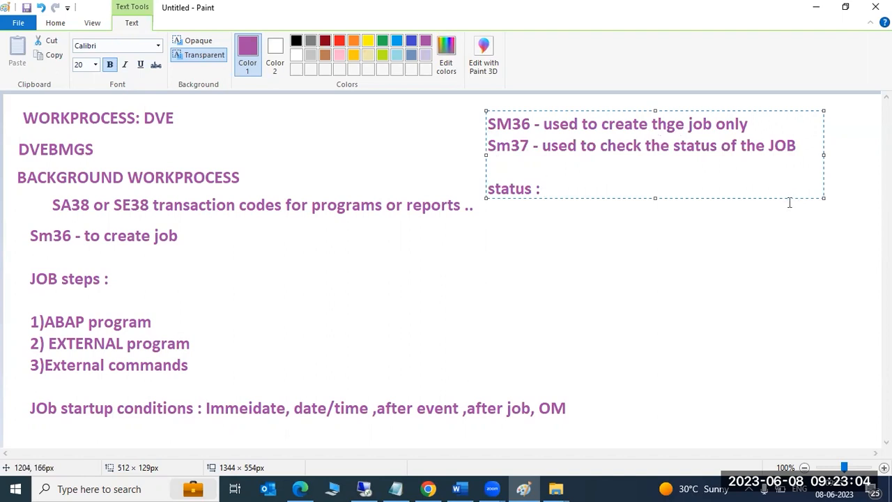
Add the status line 'scheduled-->Released -->active --> Finished ,cancelled due to some error ...' and highlight Sm37.
text(scheduled)
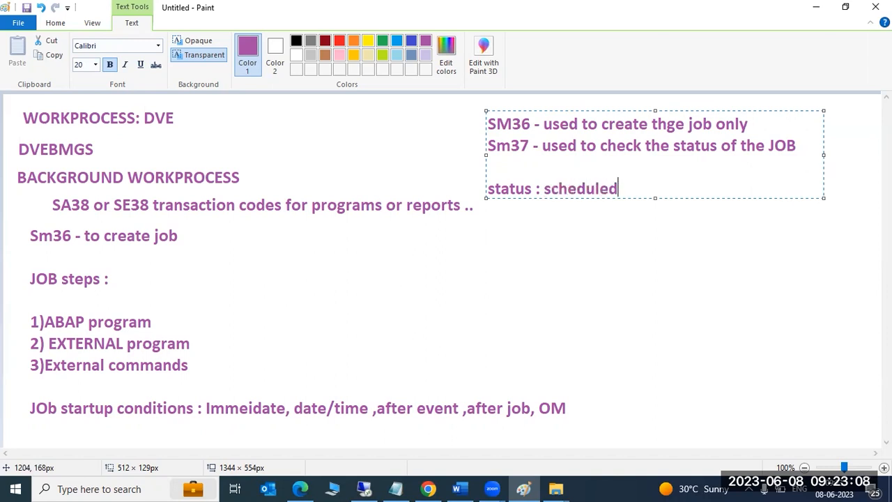
text(-->Released --)
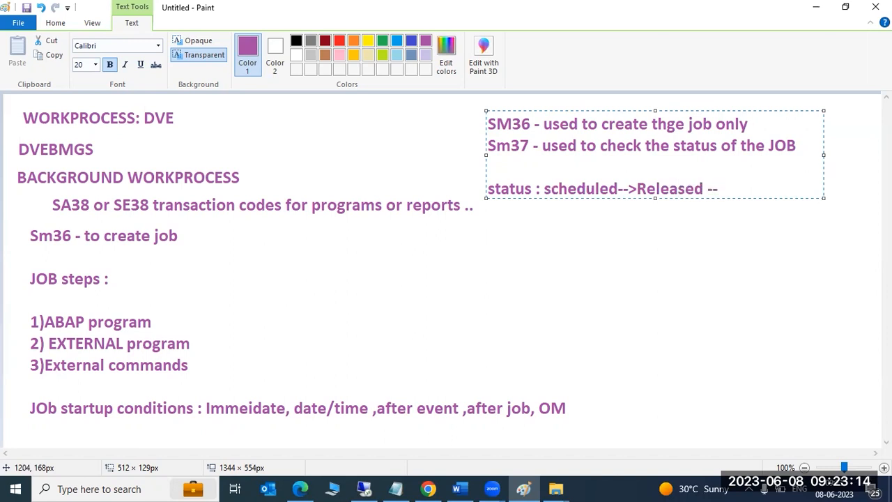
text(>active --> Finished )
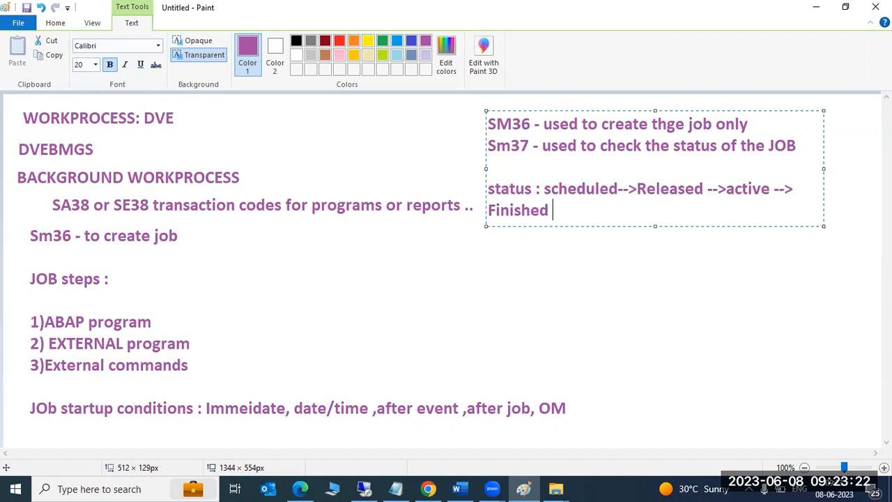
text(,cancelled due to )
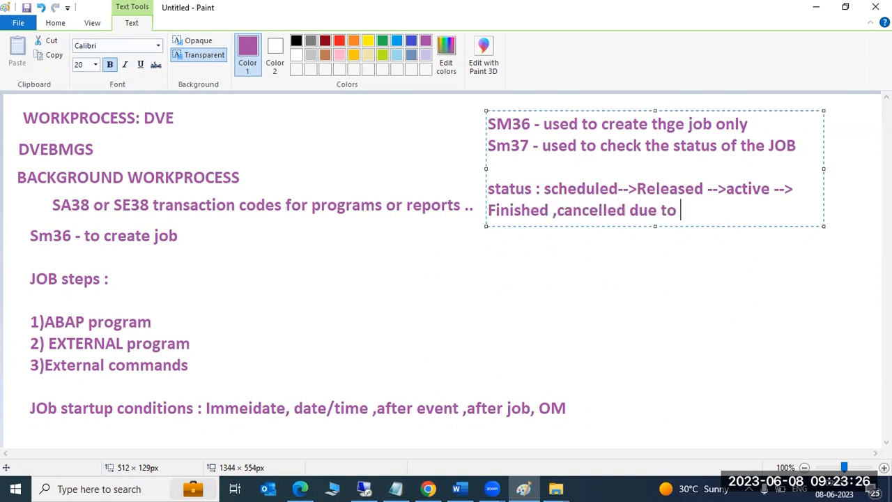
text(some error ...)
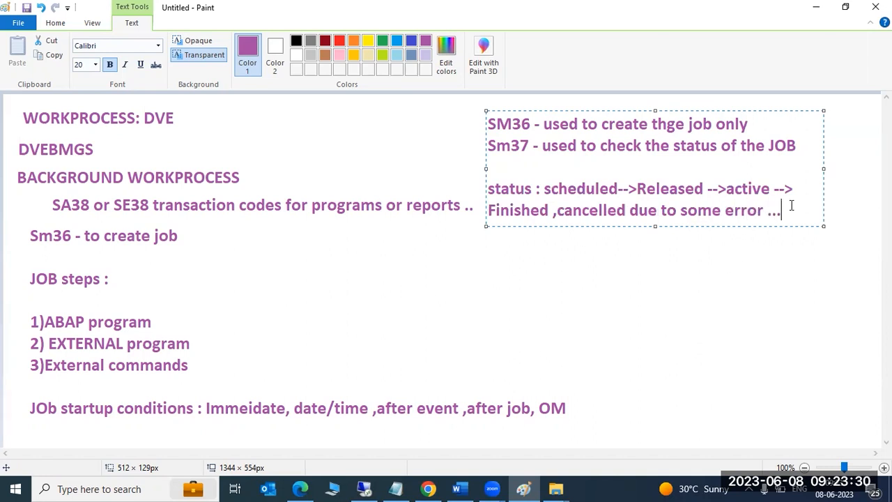
drag(489, 187, 764, 223)
drag(530, 147, 487, 147)
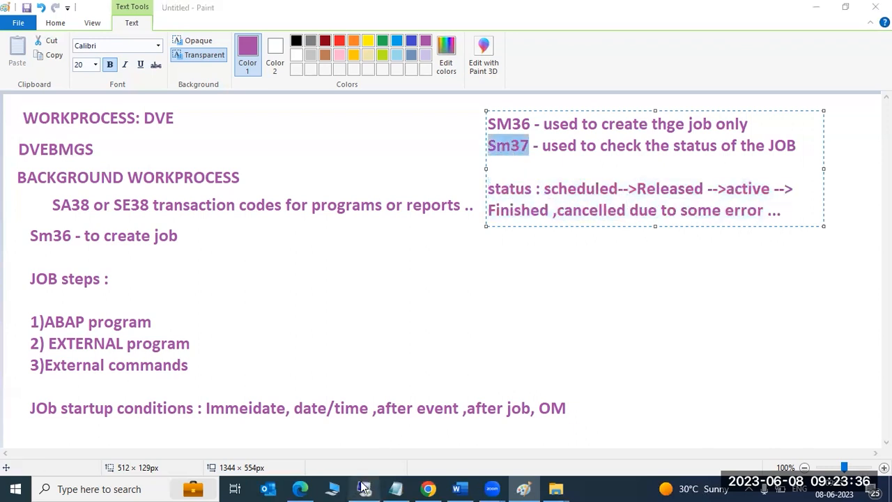
click(364, 488)
In SM37, filter Job Name to SALARY* and list jobs, showing SALARY PAYMENTS as Canceled.
text(sm37)
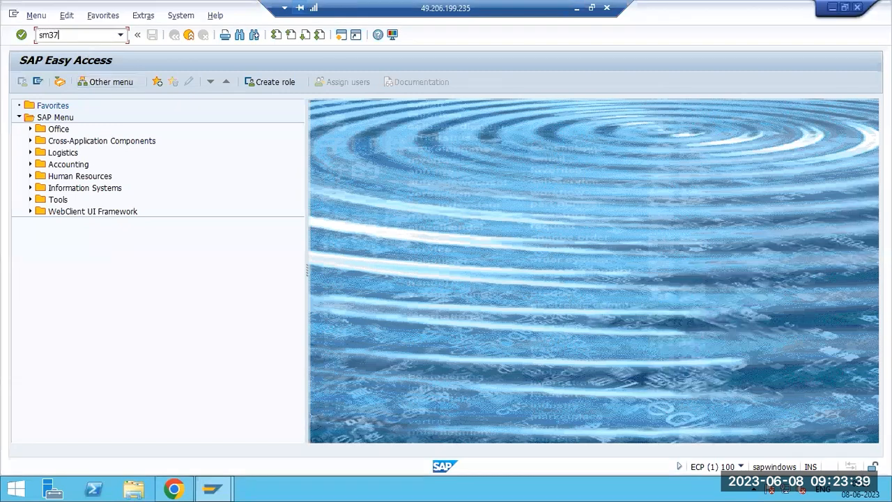
key(Return)
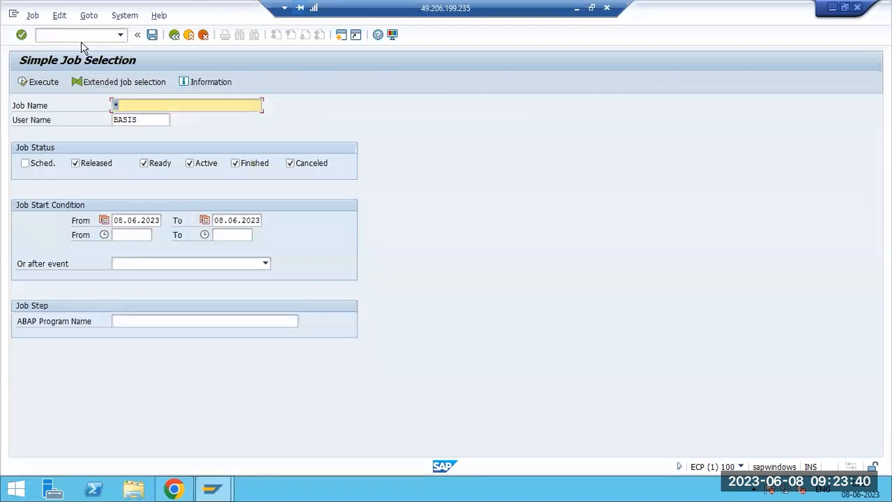
click(141, 106)
click(32, 83)
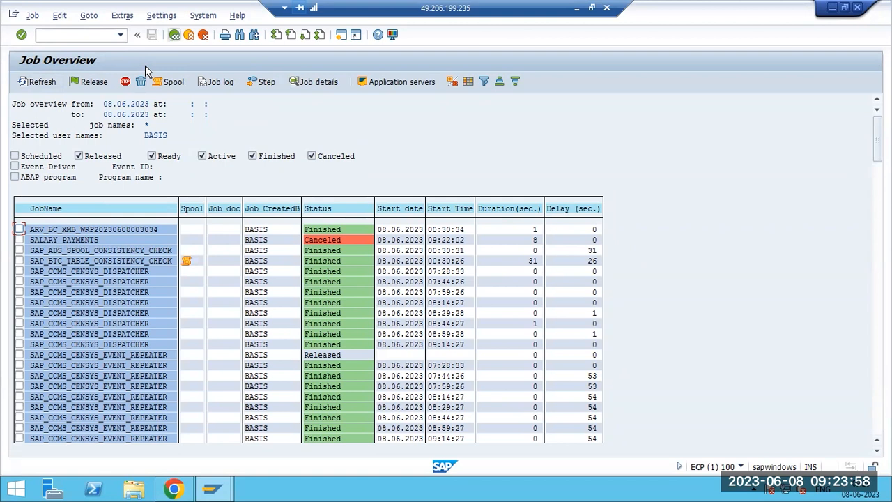
click(174, 34)
text(SALARY*)
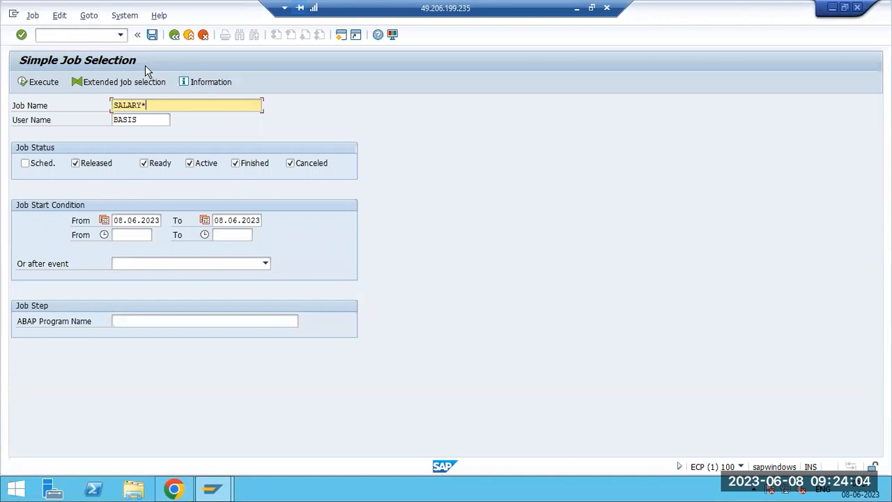
click(43, 82)
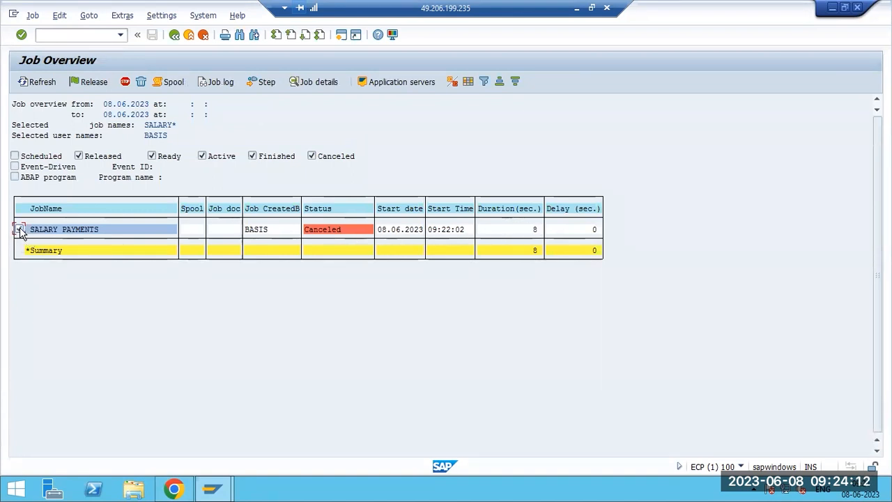
click(212, 83)
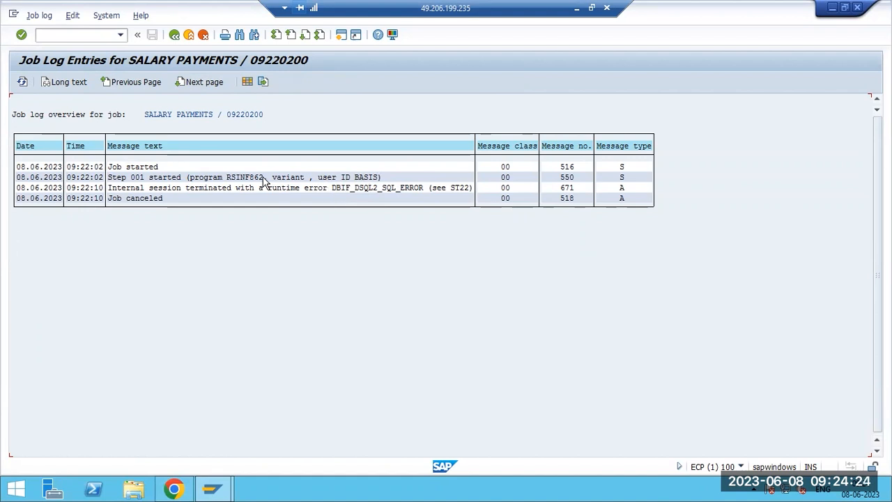
double_click(196, 187)
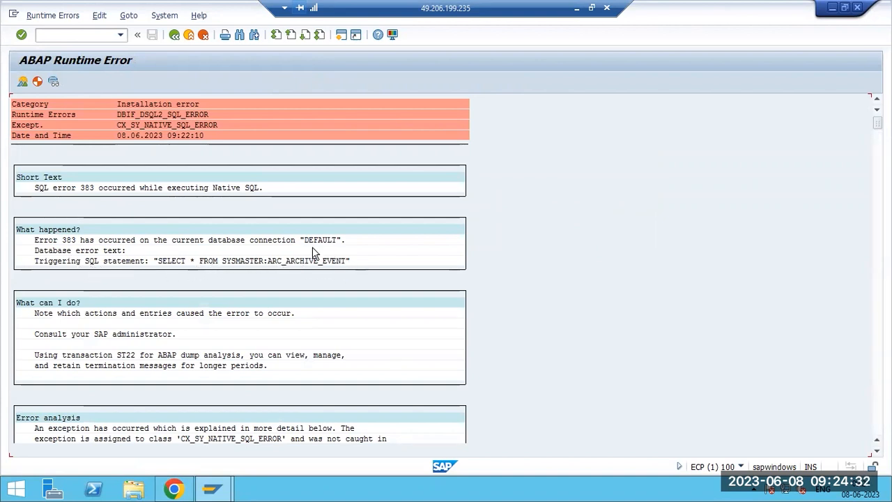
scroll(171, 342, down, 3)
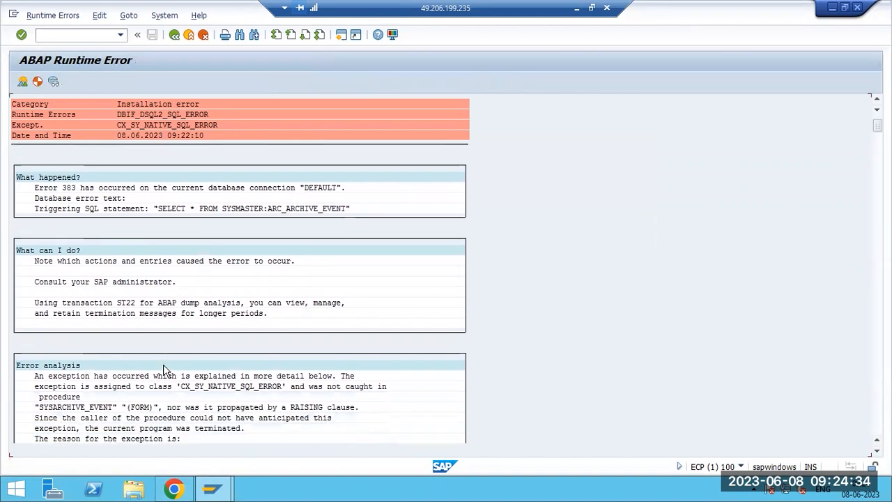
scroll(166, 369, down, 5)
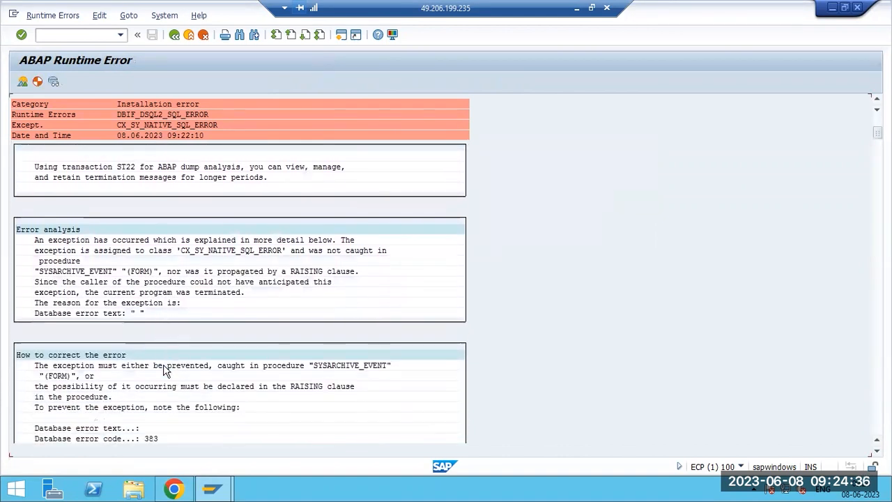
scroll(166, 369, down, 6)
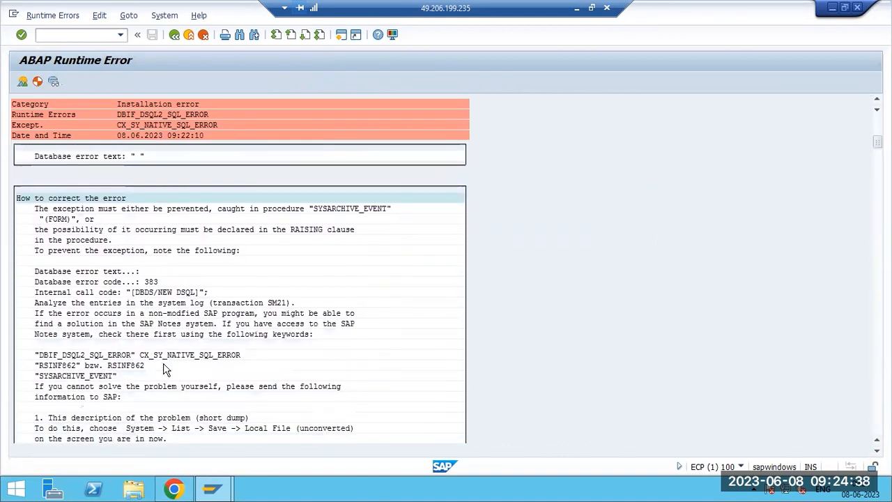
scroll(166, 370, down, 1)
key(F3)
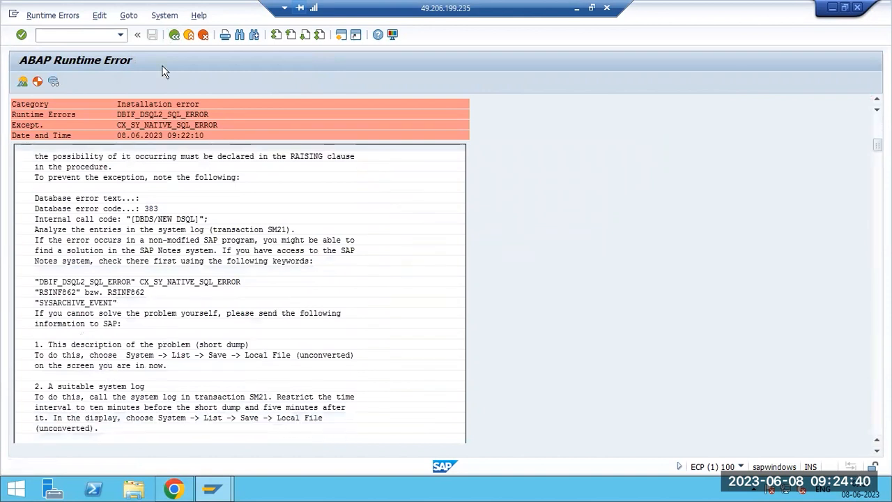
key(F3)
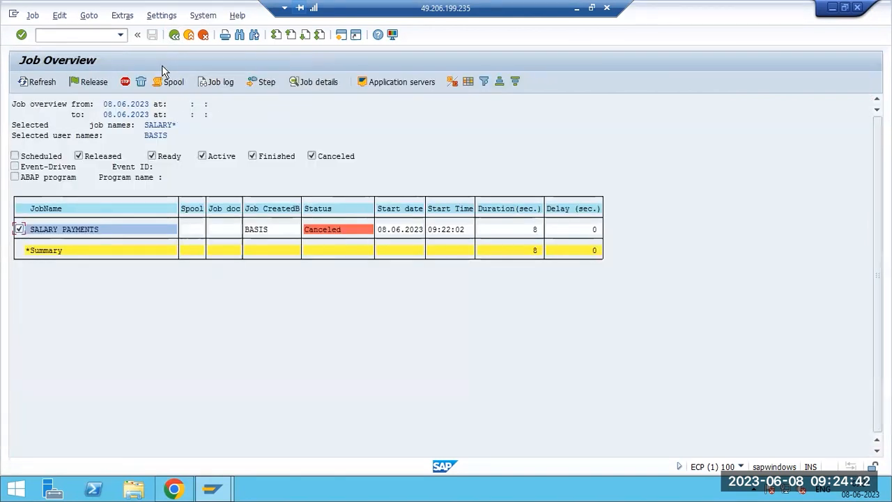
key(F3)
click(36, 82)
click(69, 232)
click(216, 82)
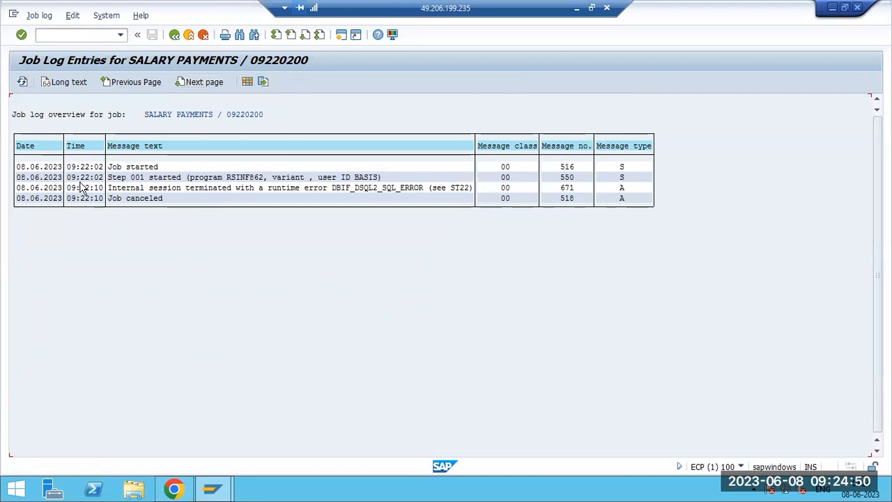
click(174, 35)
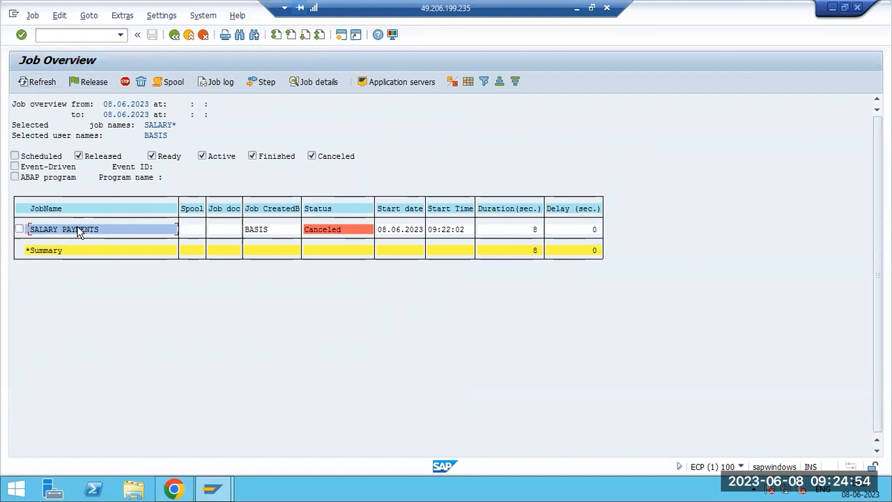
Review SALARY PAYMENTS job details (Canceled, start 09:22:02, Monthly) and its work process, then close them.
click(310, 82)
click(164, 82)
click(164, 440)
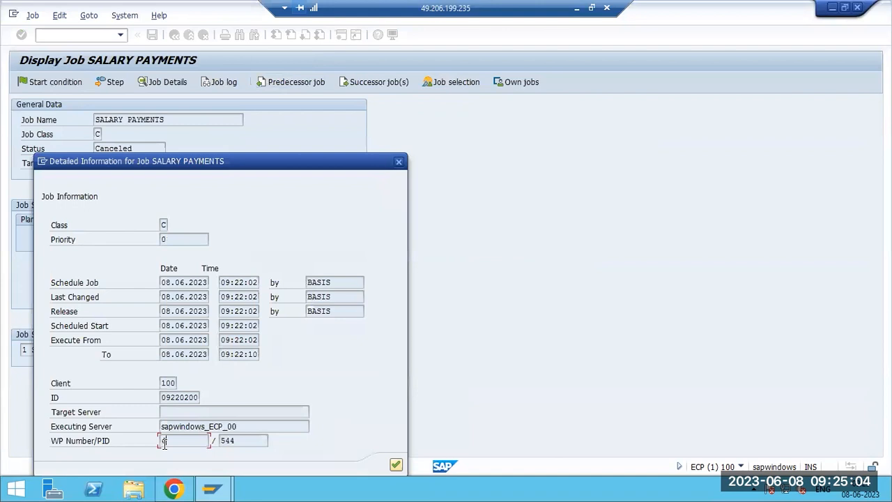
drag(394, 166, 396, 160)
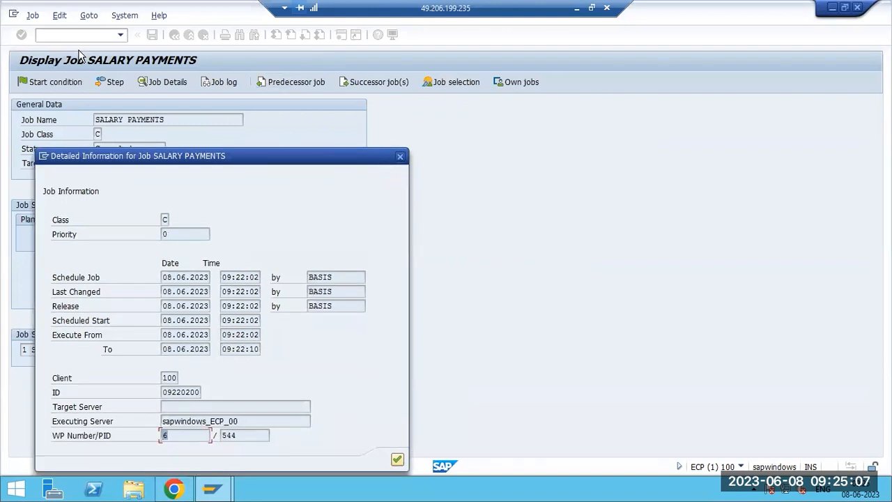
click(400, 157)
Open SM50, dismiss the browser warning, select BTC work process 6 (PID 544), and return to the menu.
text(/nsm)
key(Return)
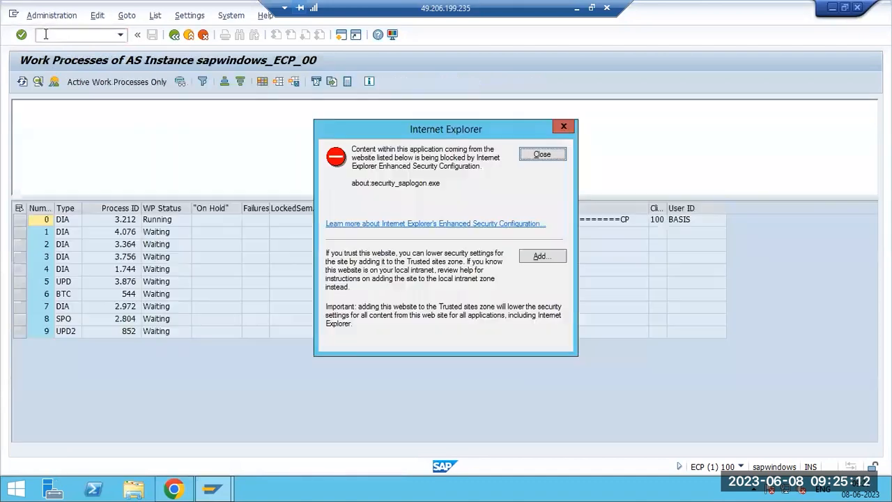
click(68, 293)
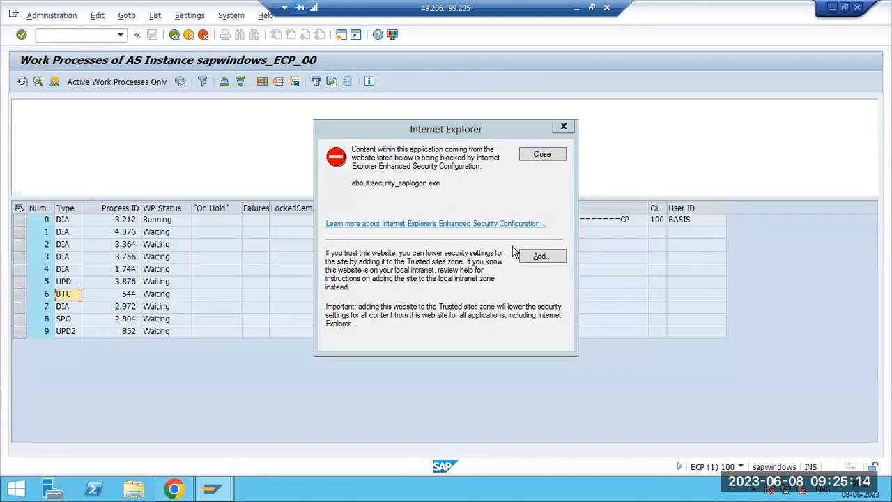
click(544, 143)
click(540, 154)
click(162, 296)
click(21, 294)
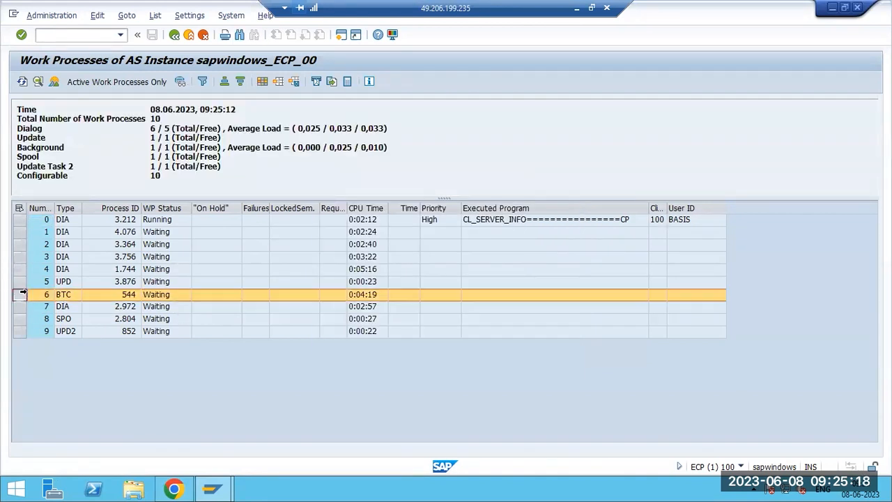
click(20, 294)
click(189, 34)
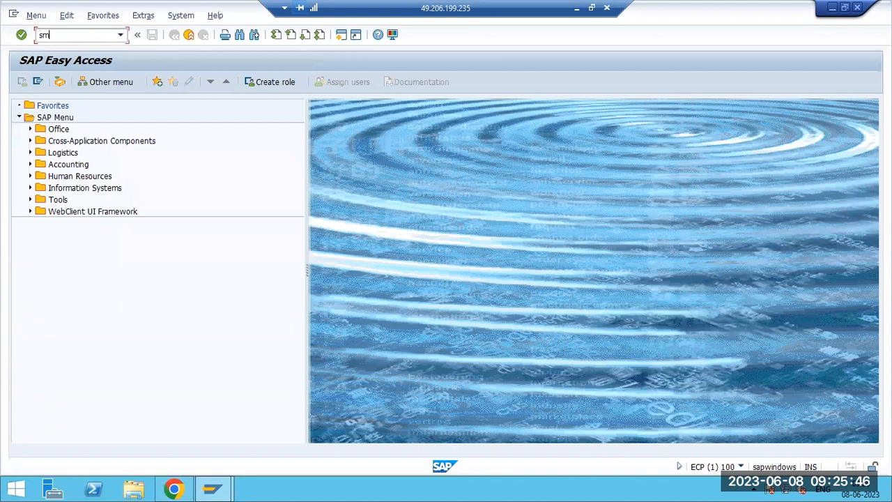
List jobs in SM37 and view the log of the SAP_CHECK_ACTIVE_JOBS run from 08:40:27.
text(7)
key(Return)
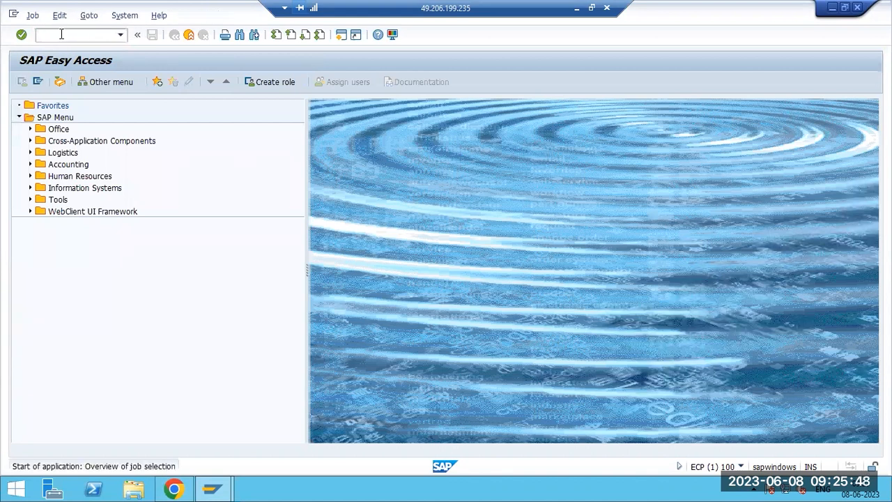
click(43, 84)
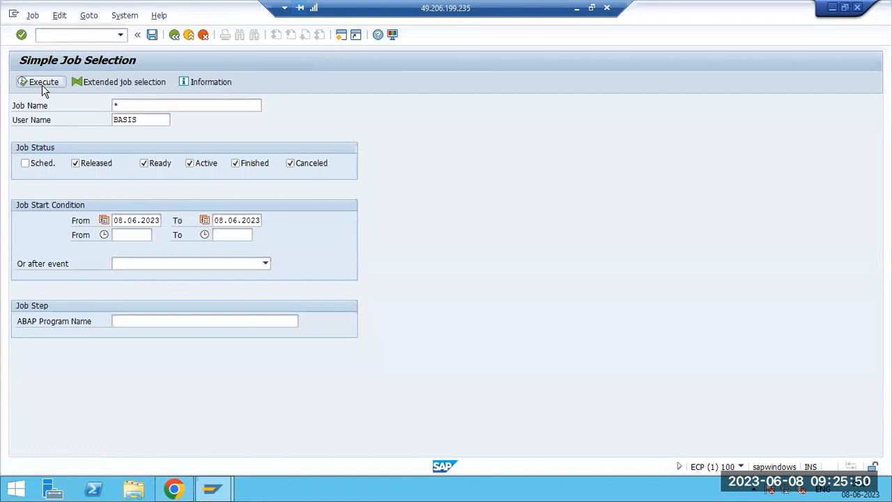
scroll(63, 335, down, 5)
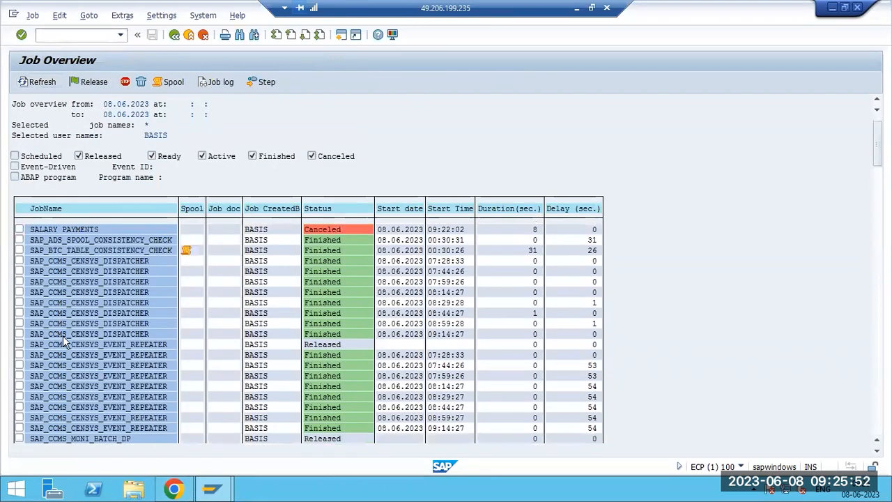
scroll(69, 338, down, 10)
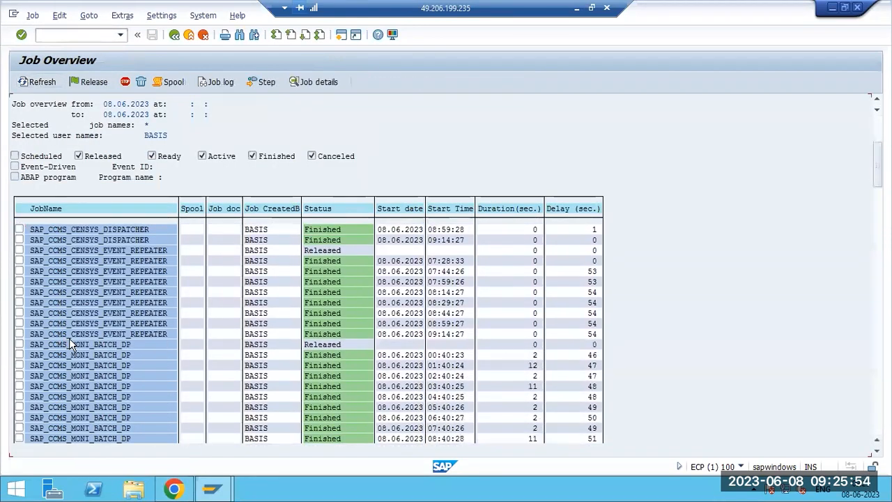
scroll(69, 338, down, 10)
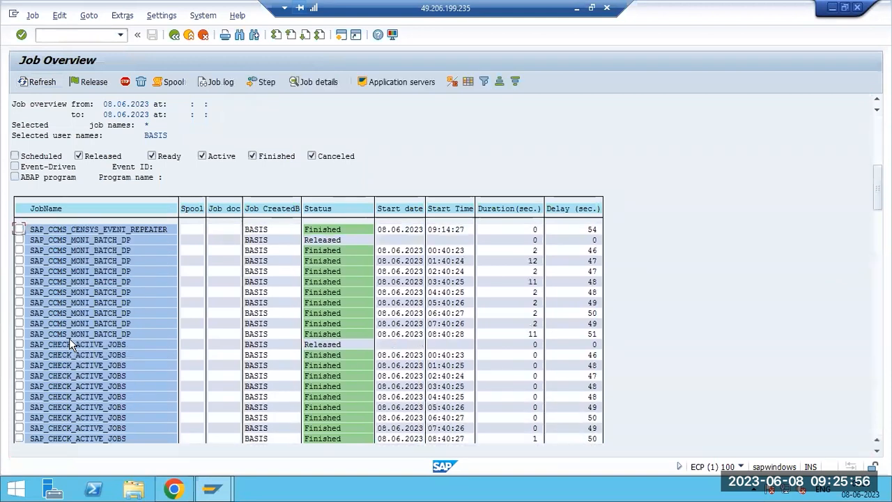
scroll(69, 338, down, 7)
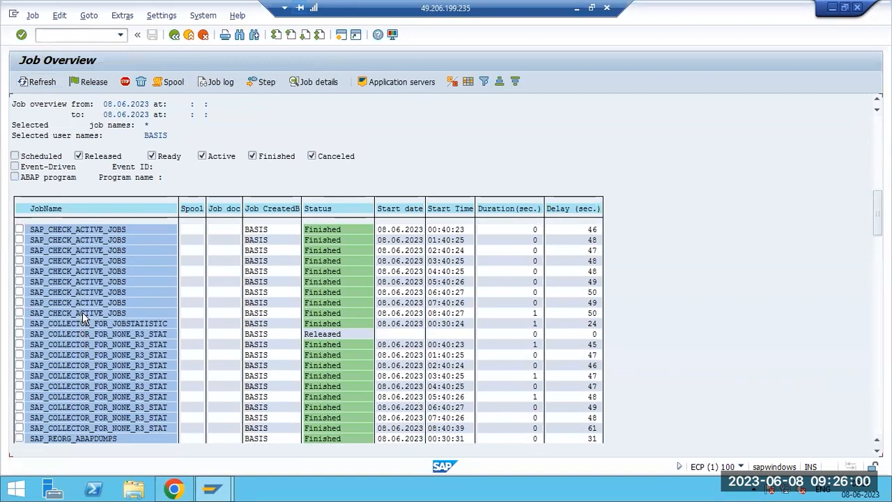
double_click(83, 313)
click(220, 83)
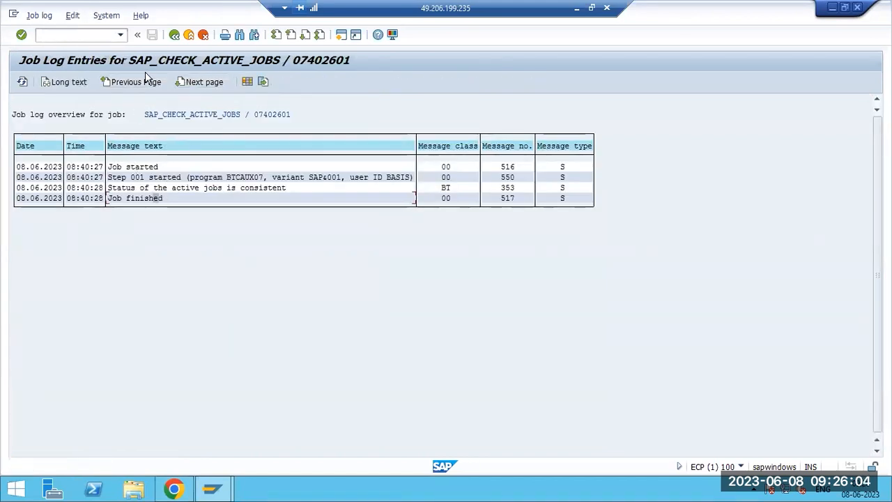
key(F3)
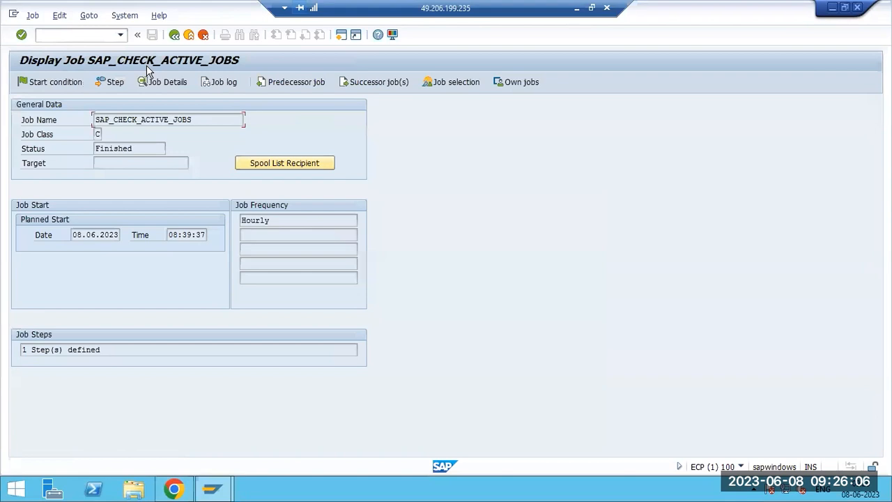
key(F3)
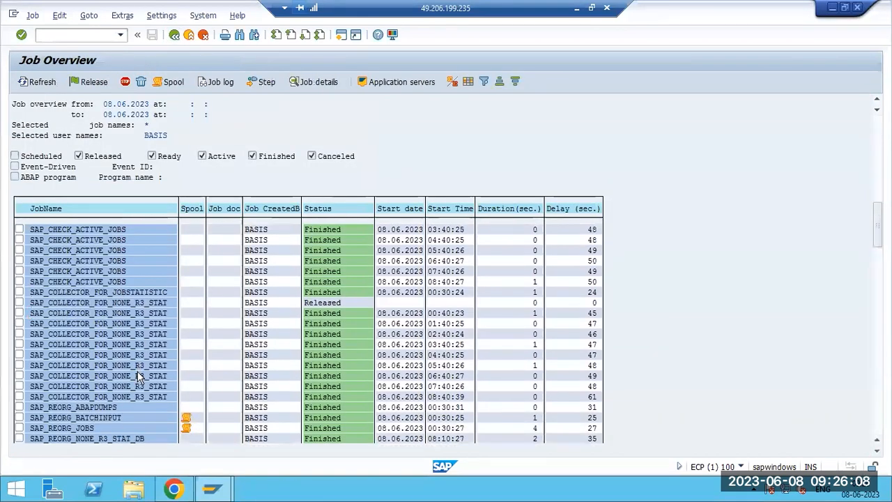
scroll(137, 376, down, 3)
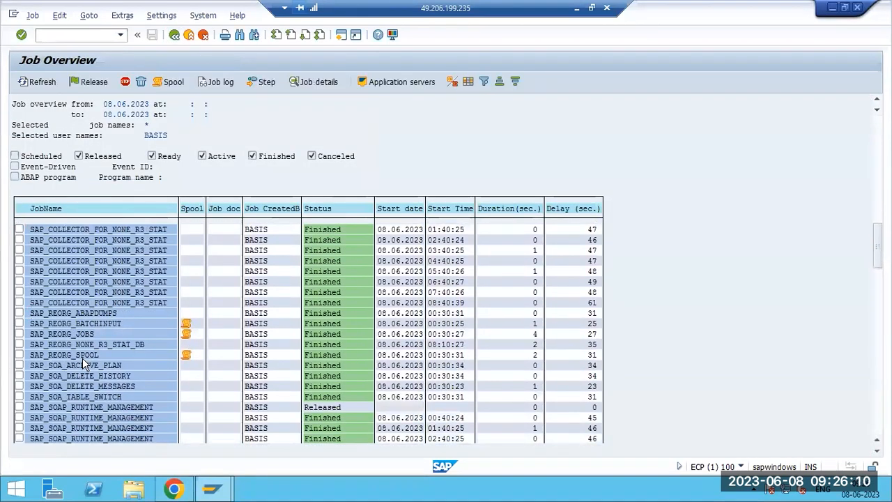
scroll(82, 364, down, 4)
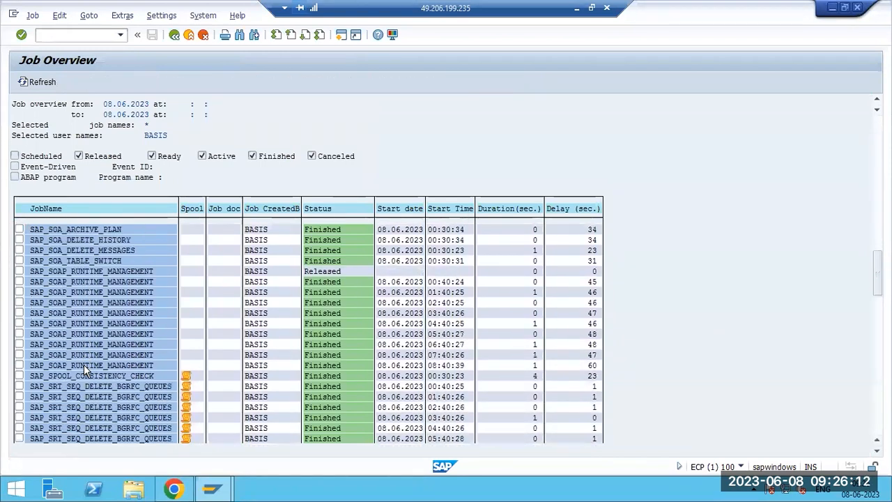
scroll(85, 370, down, 4)
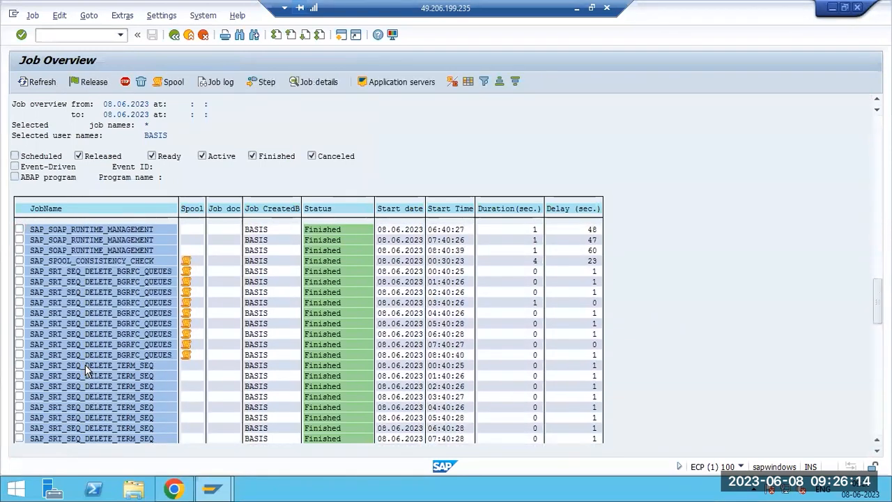
scroll(85, 369, down, 4)
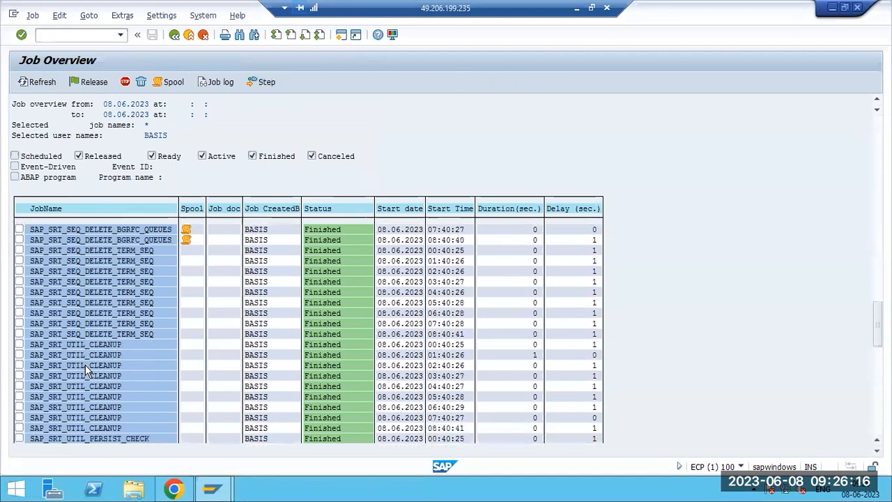
scroll(85, 369, down, 3)
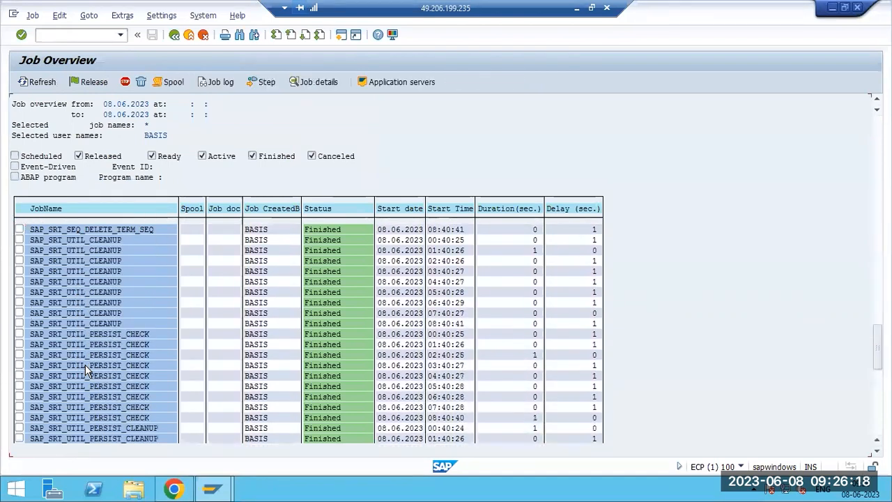
scroll(85, 370, down, 2)
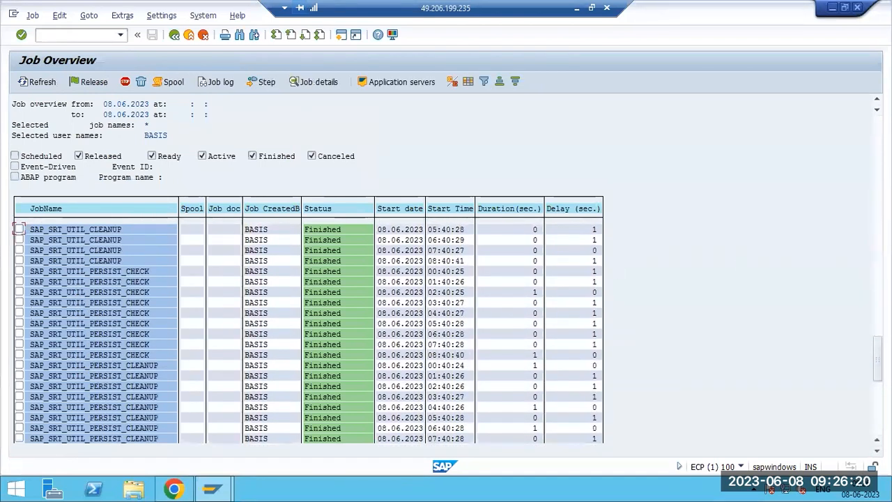
scroll(187, 251, up, 10)
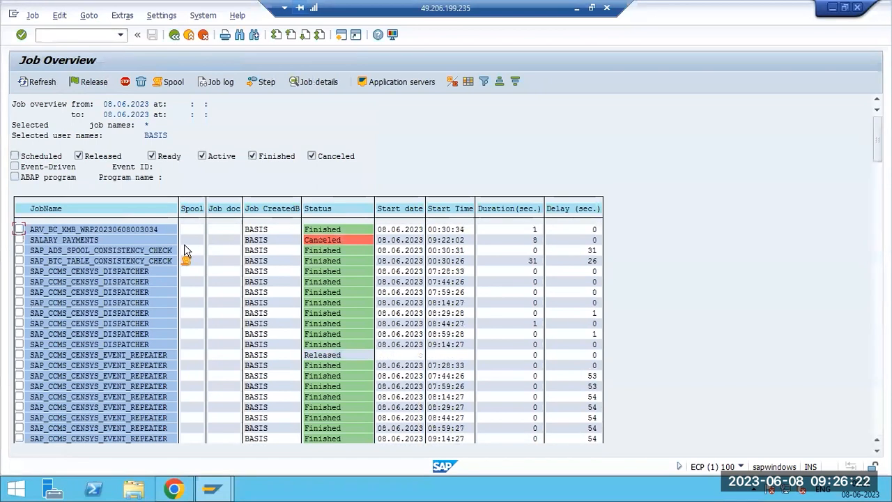
double_click(59, 230)
click(217, 82)
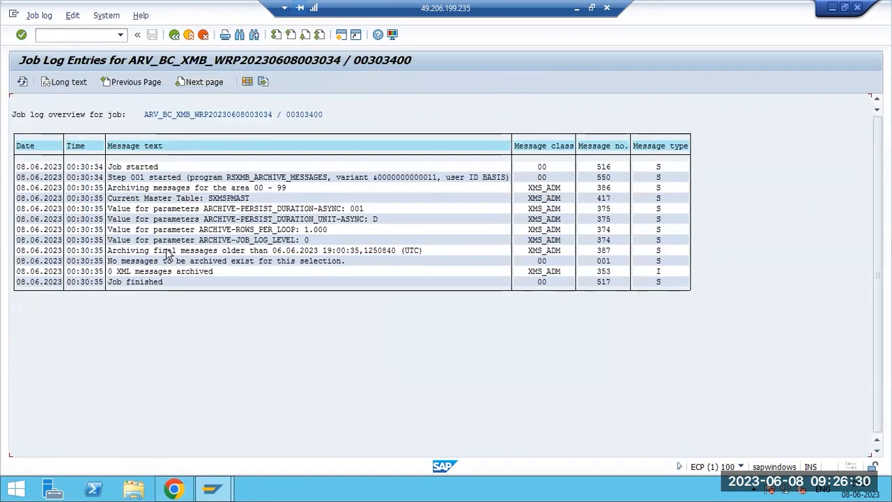
key(F3)
key(F3)
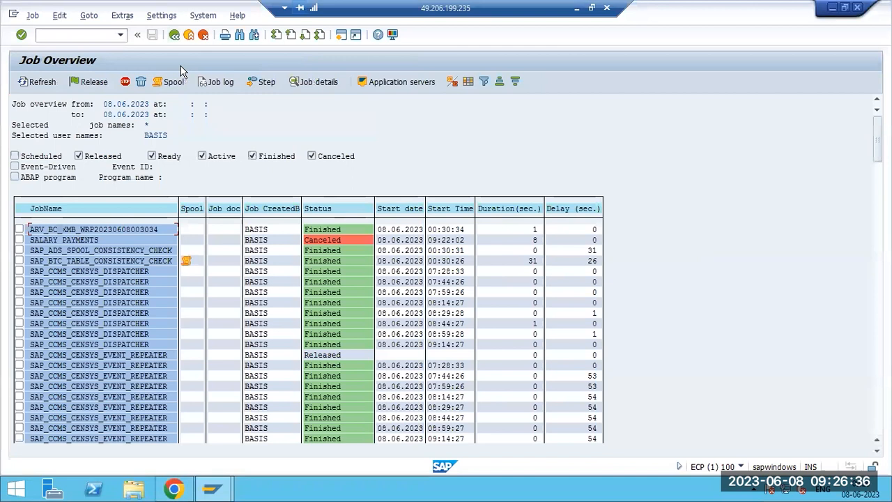
click(174, 35)
Start defining a new background job in SM36 named EXAMPLE1.
key(F3)
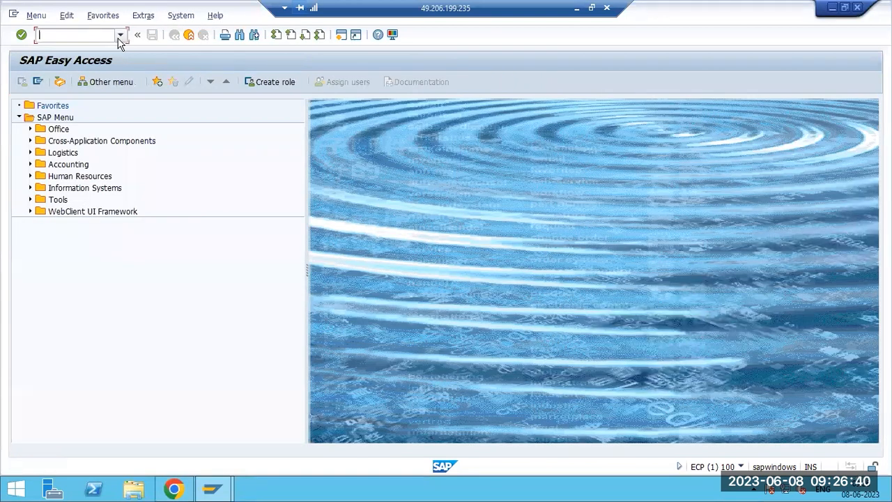
text(sm36)
key(Return)
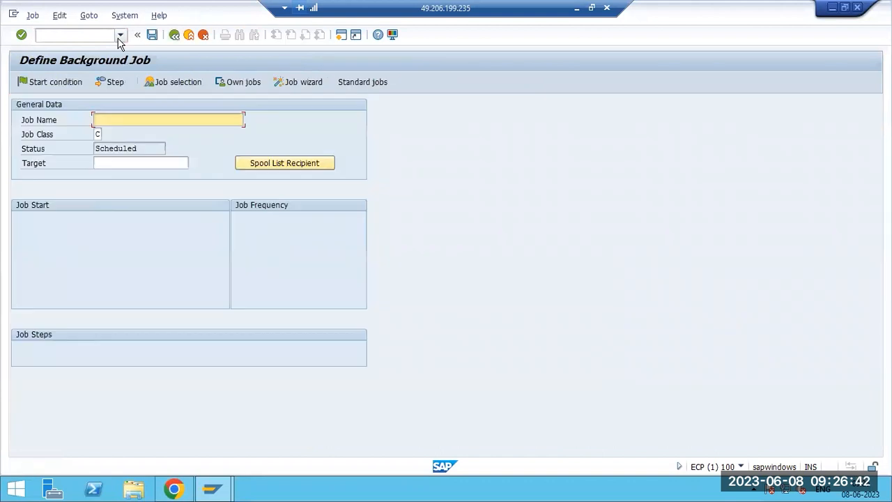
text(EXAMPLE1)
Add a job step and browse the full program list without choosing one.
click(110, 82)
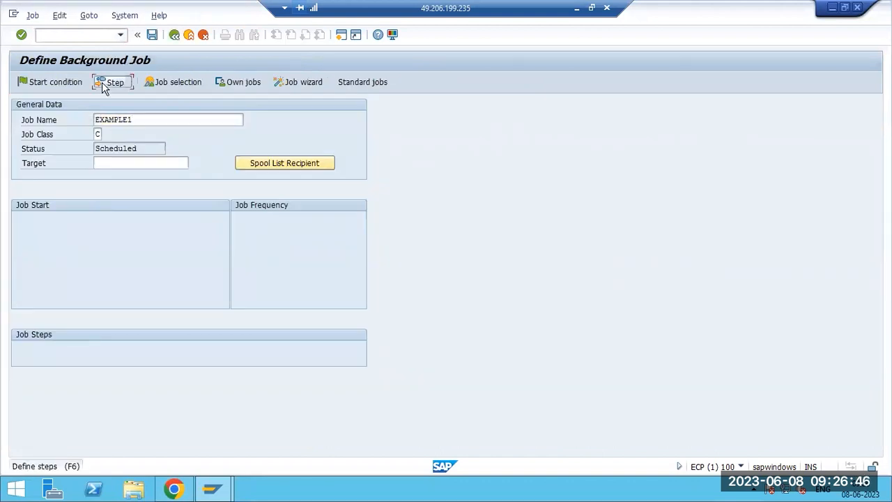
click(286, 201)
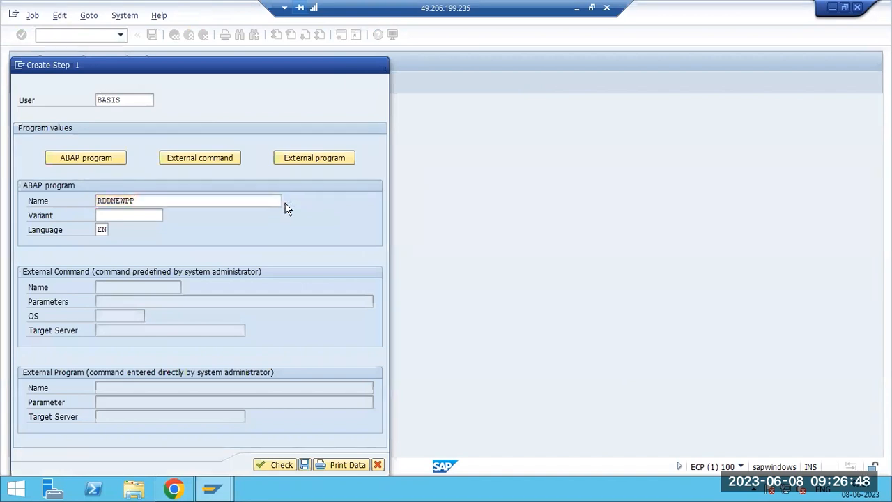
click(377, 353)
scroll(217, 301, down, 12)
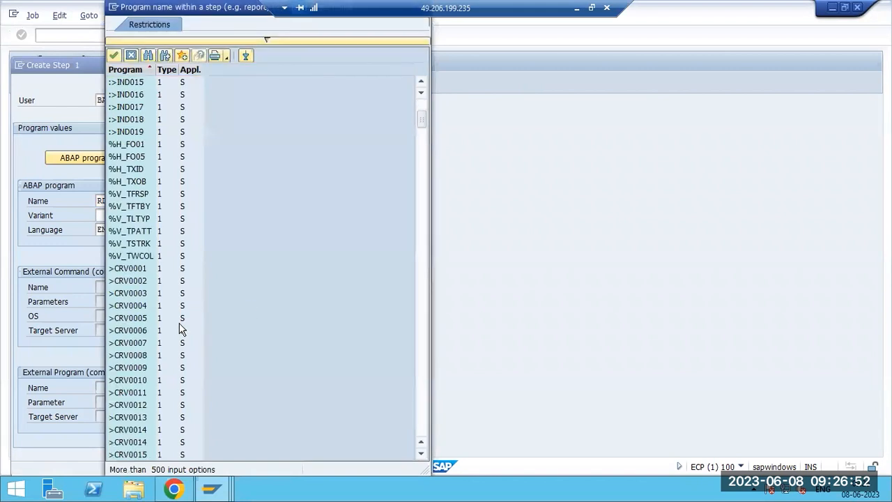
scroll(185, 368, down, 3)
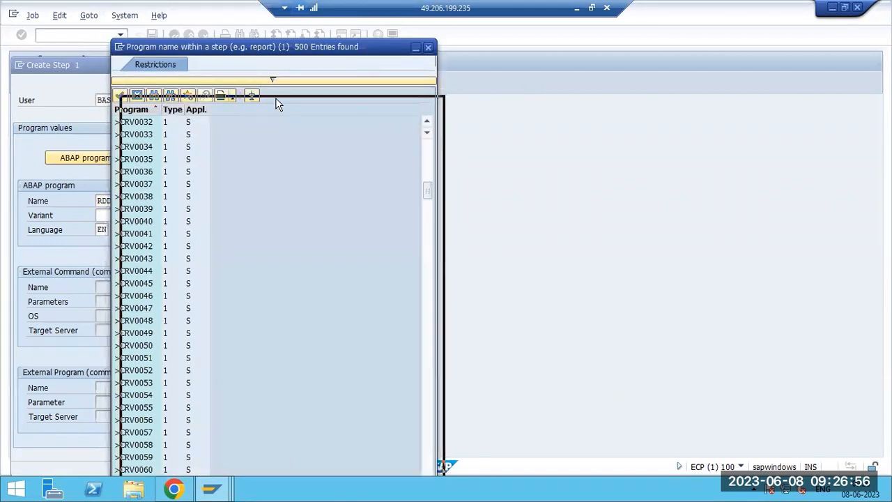
click(437, 104)
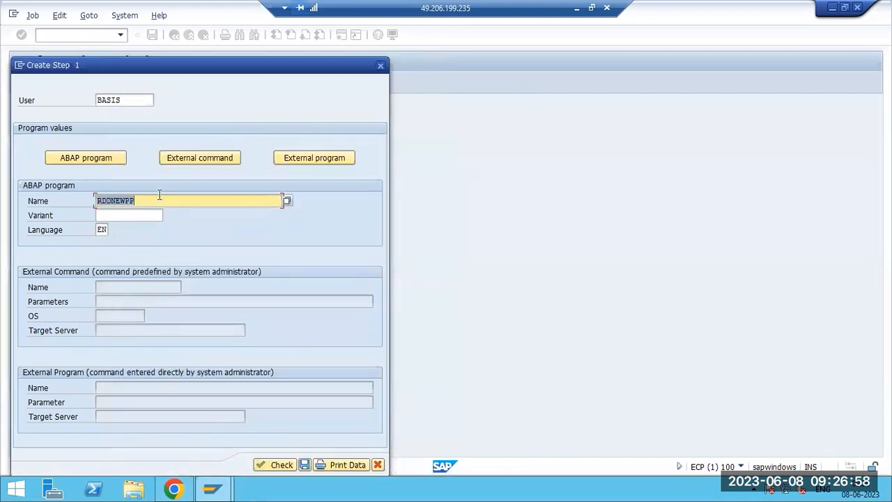
Search programs matching RS*, set RSDB4TSC as the step's ABAP program, and save the step.
text(RS)
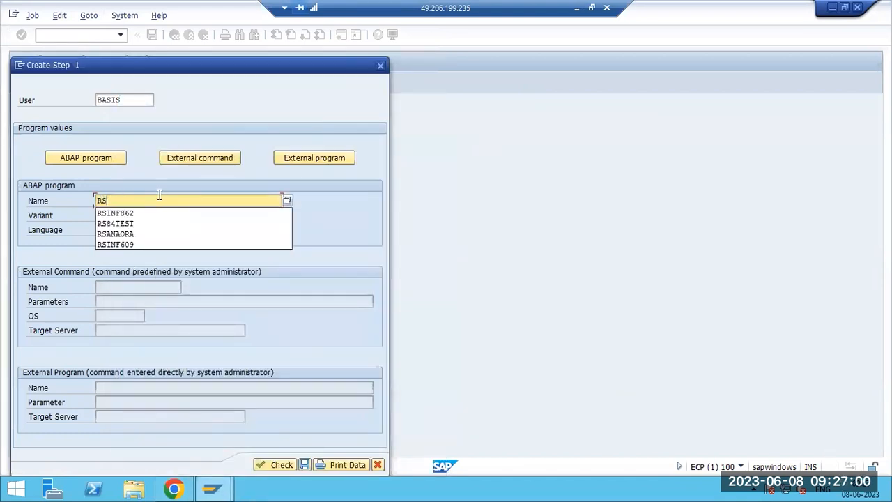
click(287, 200)
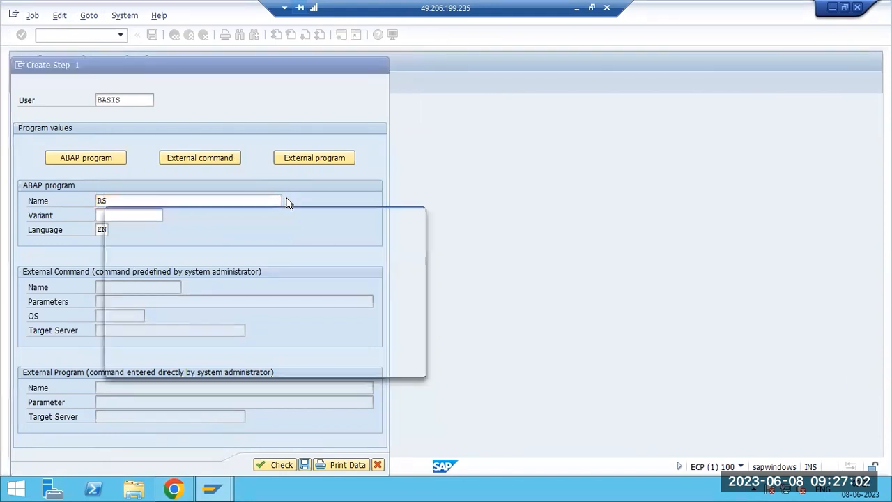
text(RS*)
key(Return)
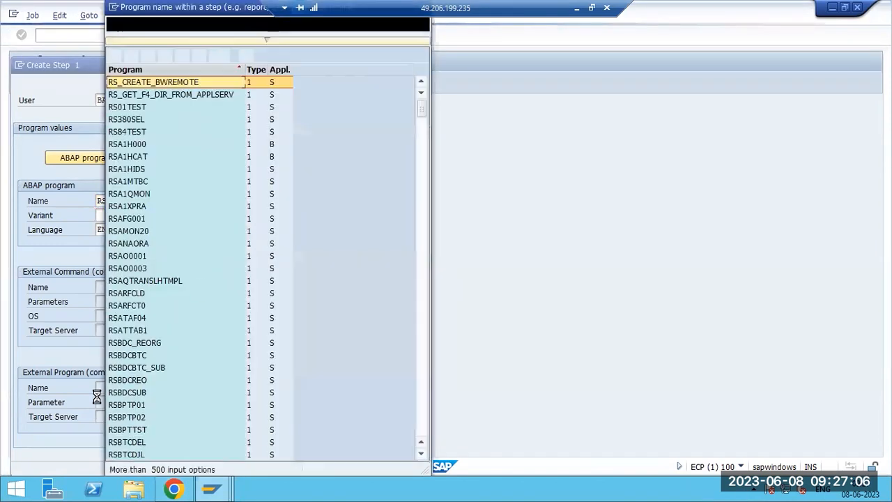
scroll(146, 397, down, 10)
scroll(146, 396, down, 15)
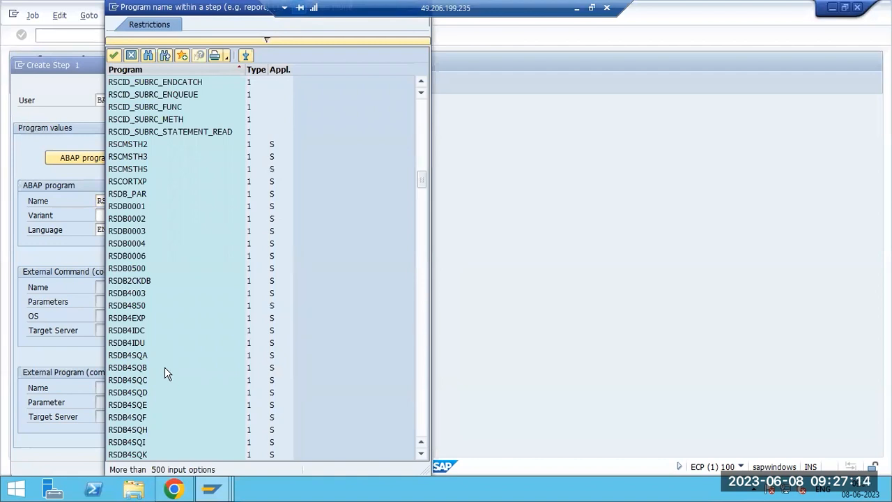
scroll(165, 370, down, 6)
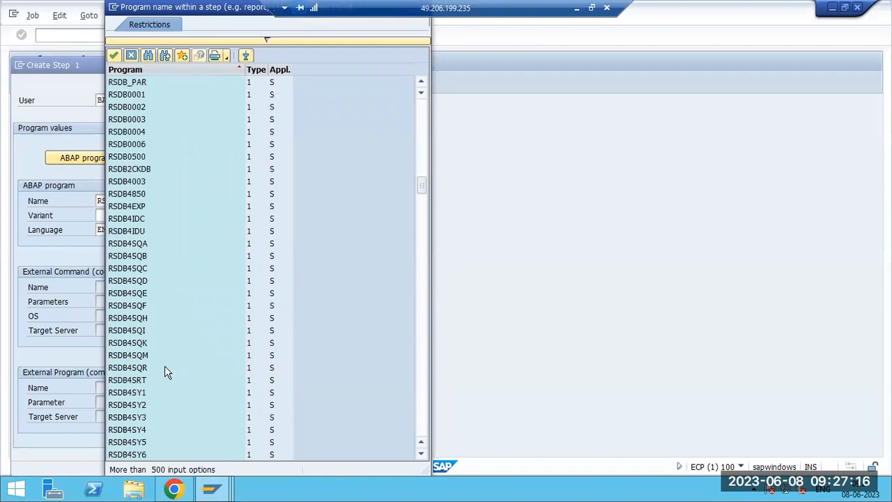
double_click(139, 381)
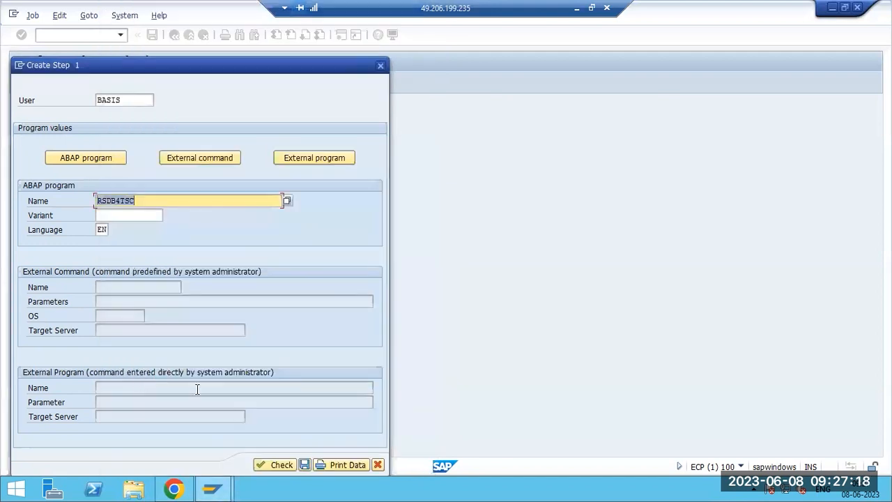
click(304, 465)
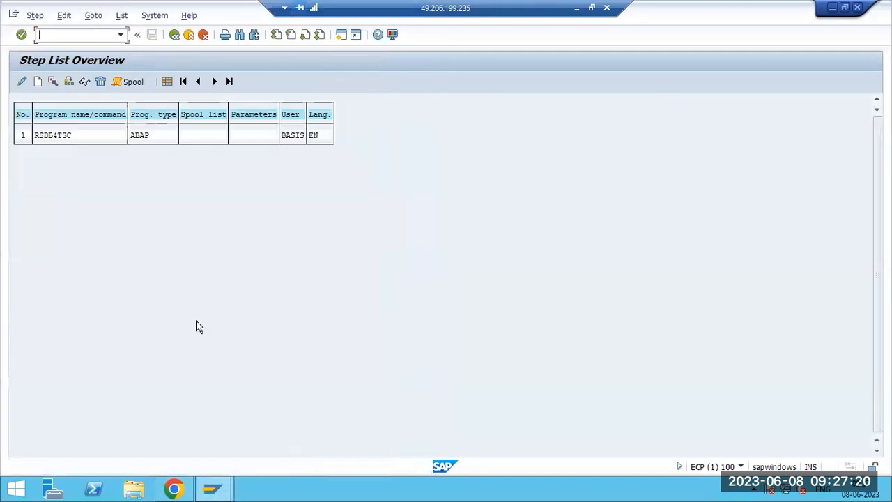
key(F3)
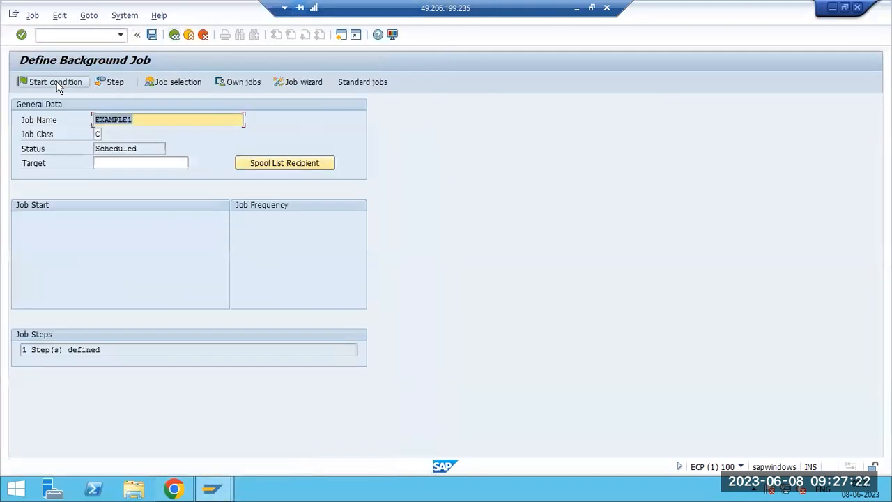
Set EXAMPLE1's start condition to date 09.06.2023 at time 09:00:00.
click(56, 84)
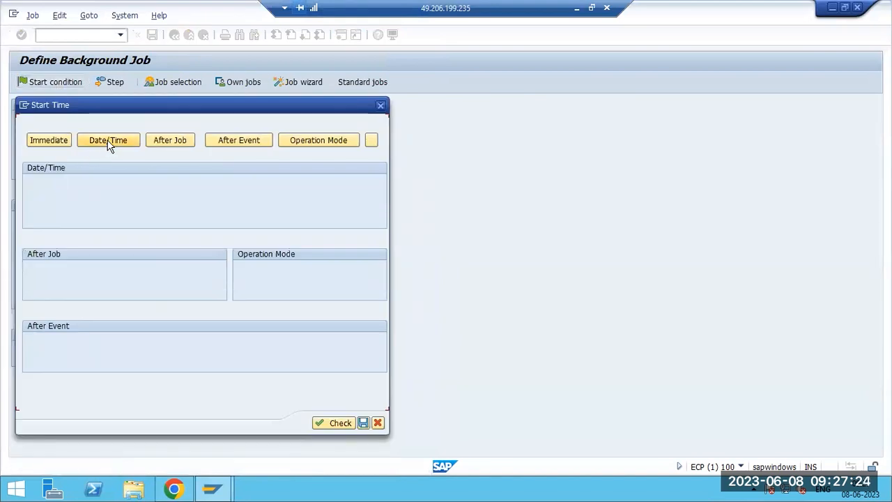
click(108, 142)
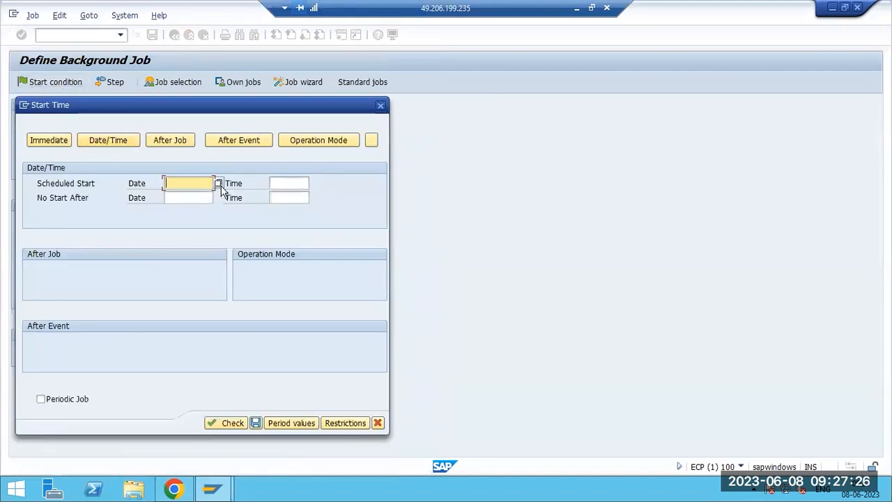
click(218, 184)
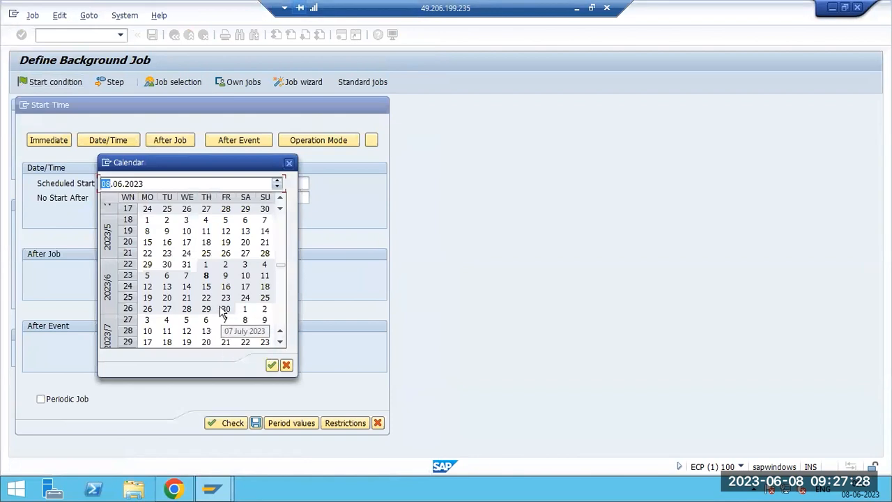
double_click(225, 275)
click(281, 183)
click(315, 184)
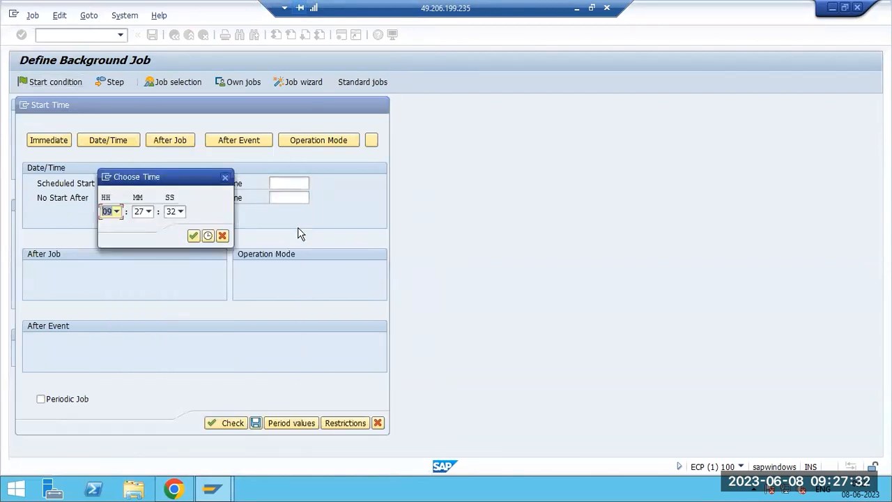
click(145, 215)
scroll(143, 247, up, 9)
click(132, 224)
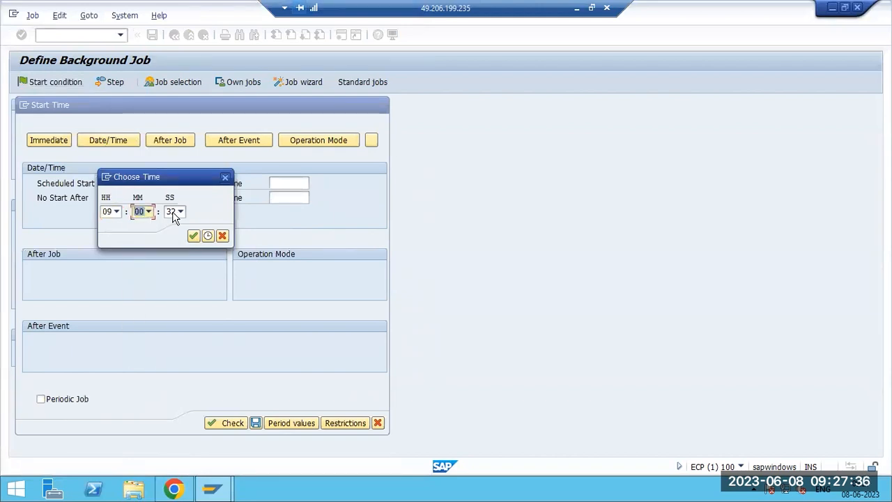
click(177, 211)
scroll(174, 258, up, 10)
click(172, 224)
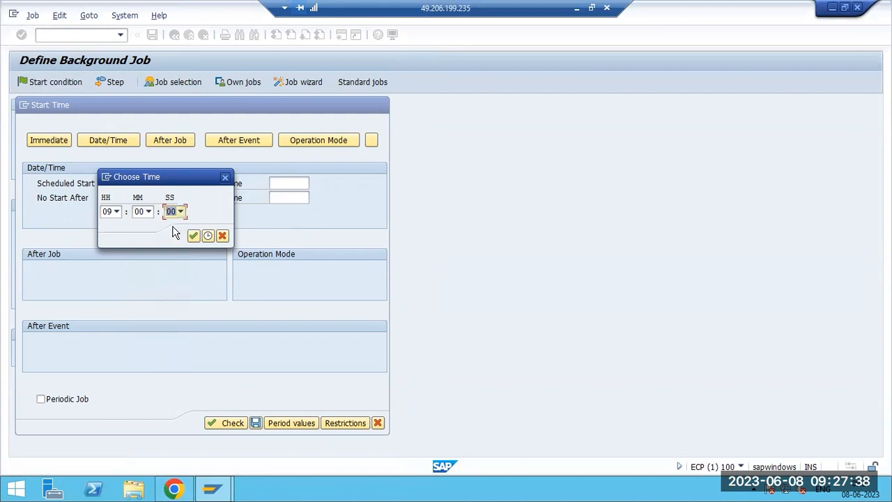
click(194, 236)
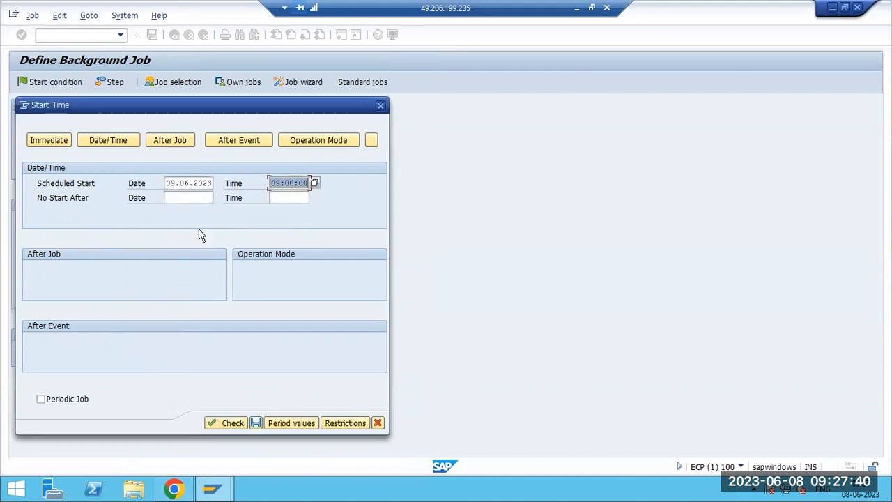
Make the job repeat daily, save the start condition, and save EXAMPLE1.
click(282, 422)
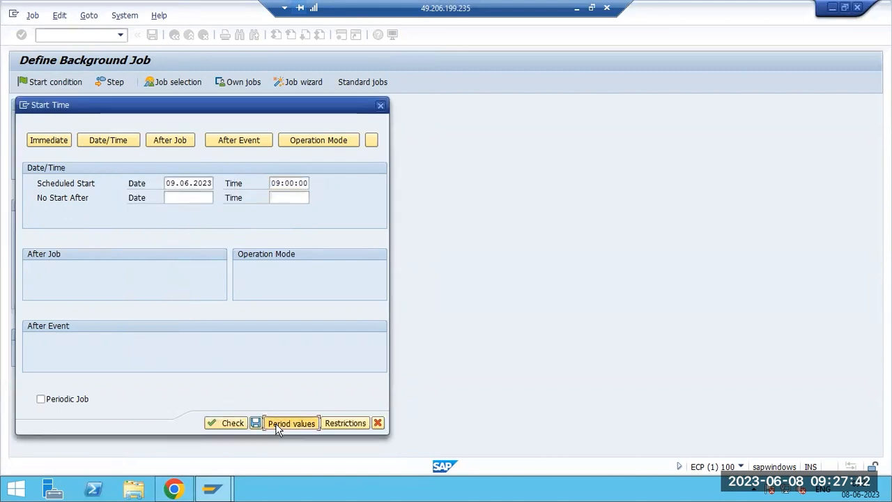
click(142, 228)
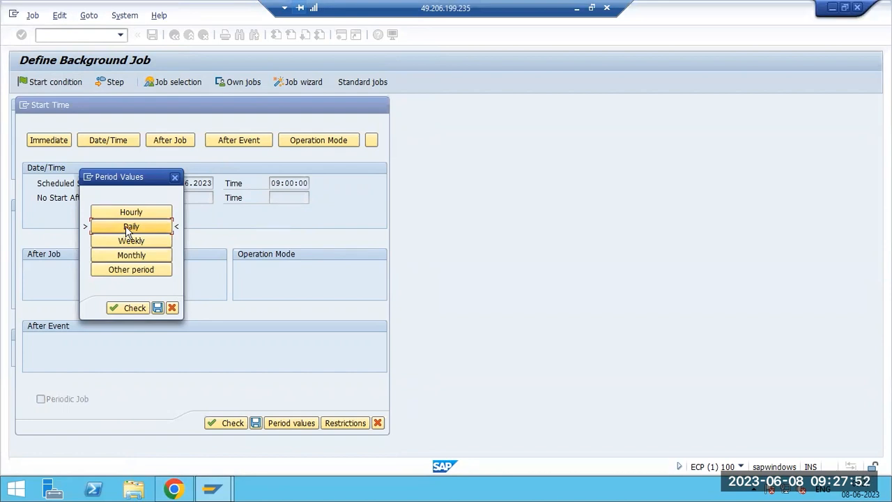
click(158, 307)
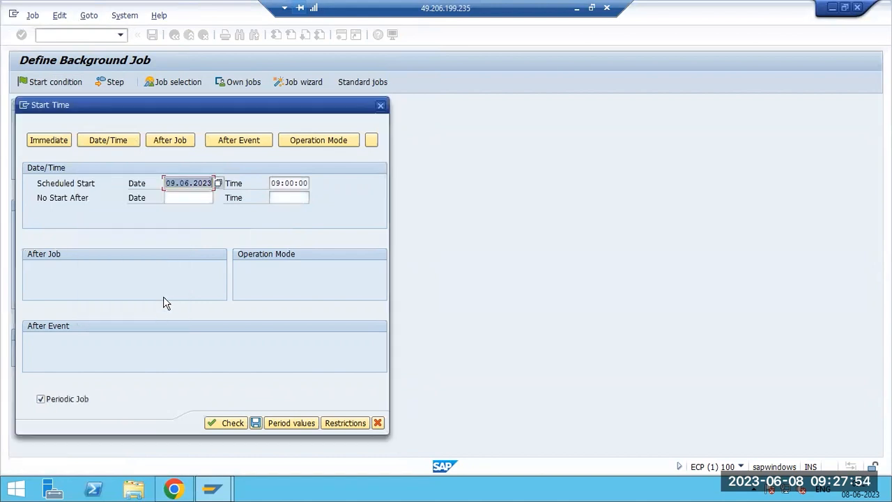
click(256, 423)
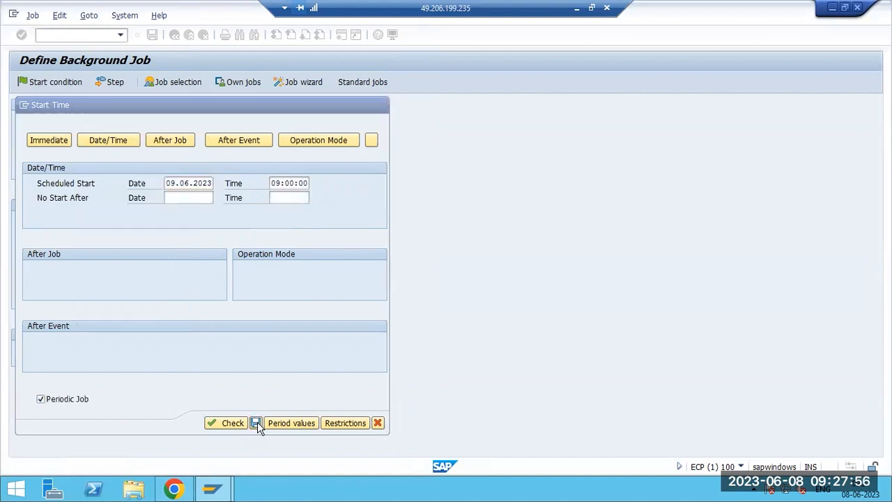
key(ctrl+s)
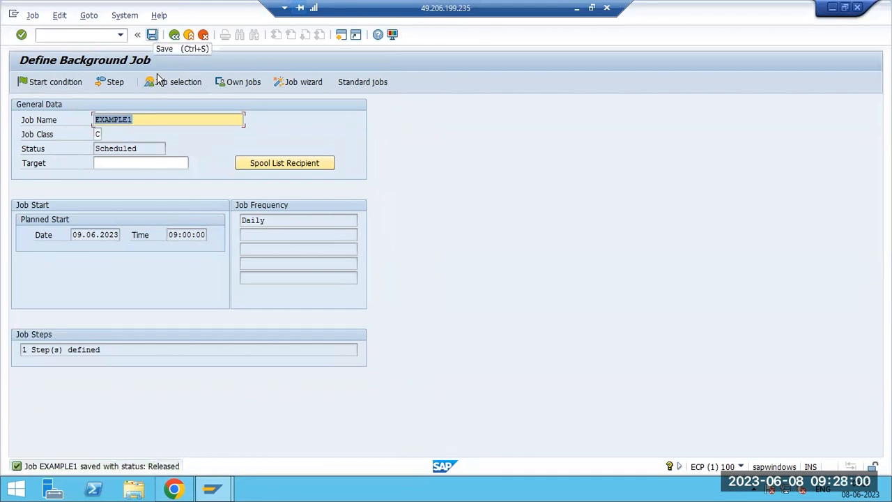
Open SM37 with /nsm37 and run a job search for EXAMPLE1.
click(73, 36)
text(/nsm37)
key(Return)
text(EXAMPLE1)
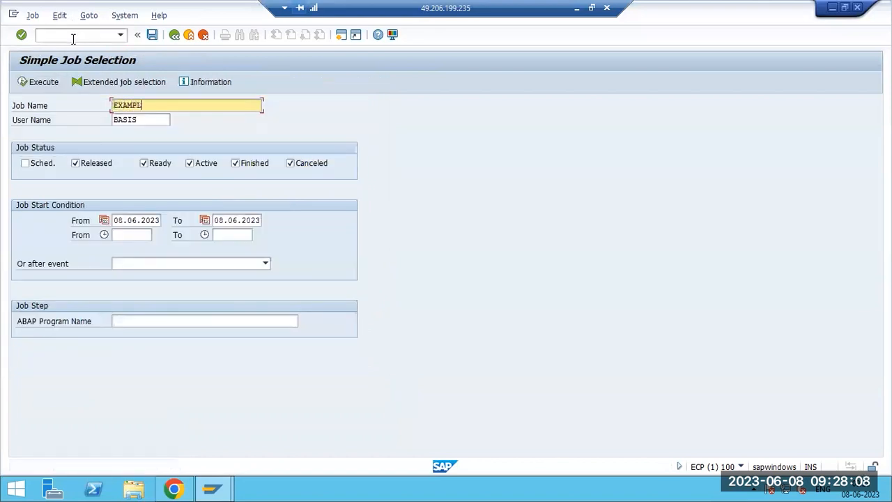
click(55, 82)
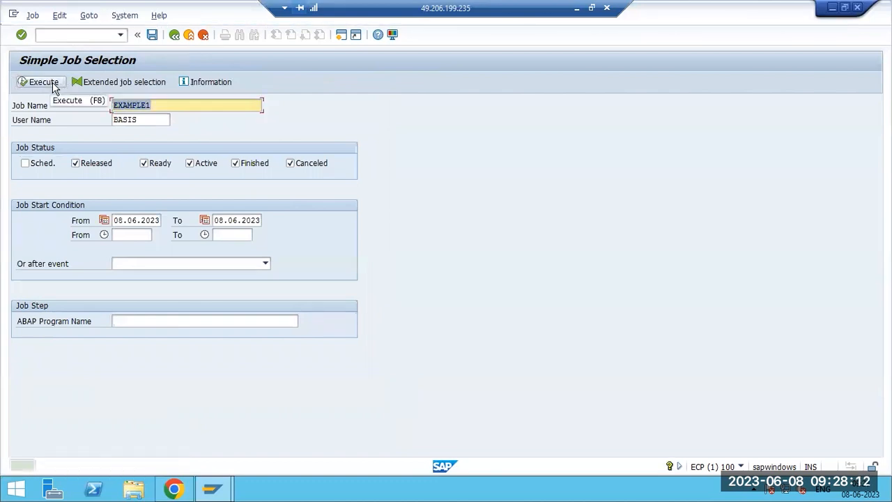
Include scheduled jobs, change the end date to 09.06.2023, and list EXAMPLE1 as Released.
click(158, 107)
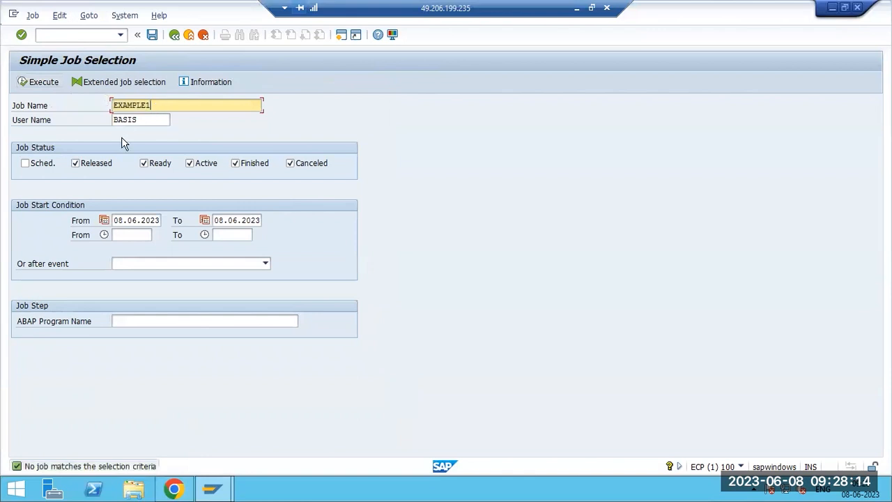
click(48, 168)
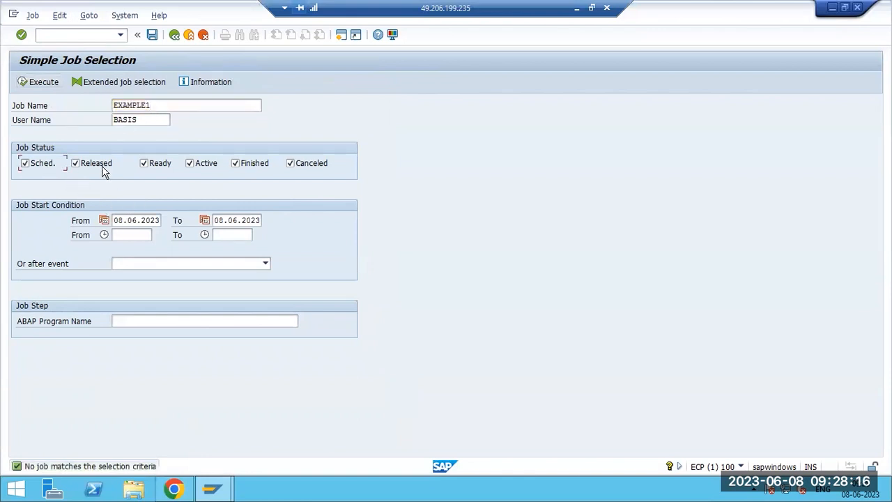
click(41, 83)
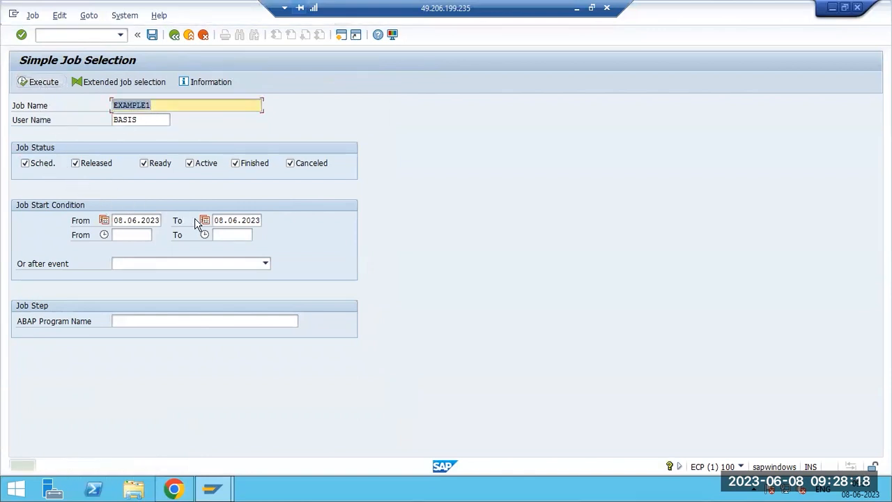
click(221, 221)
key(BackSpace)
text(9)
click(39, 83)
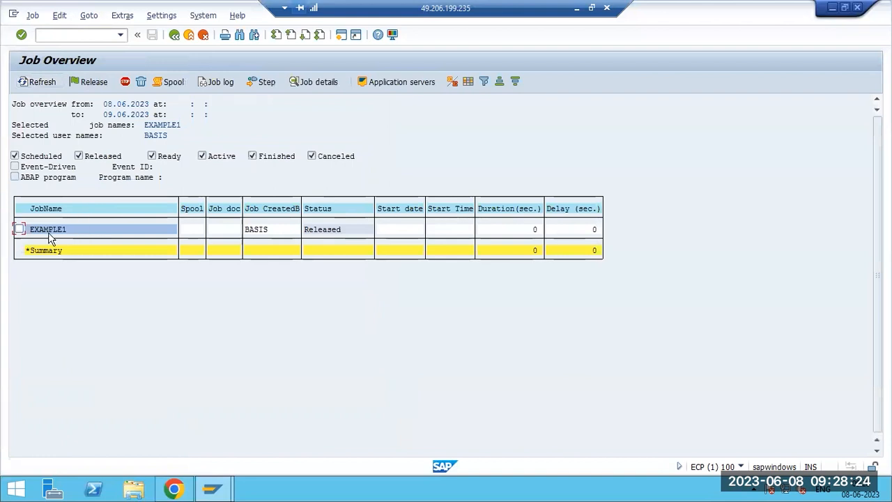
click(19, 230)
double_click(48, 231)
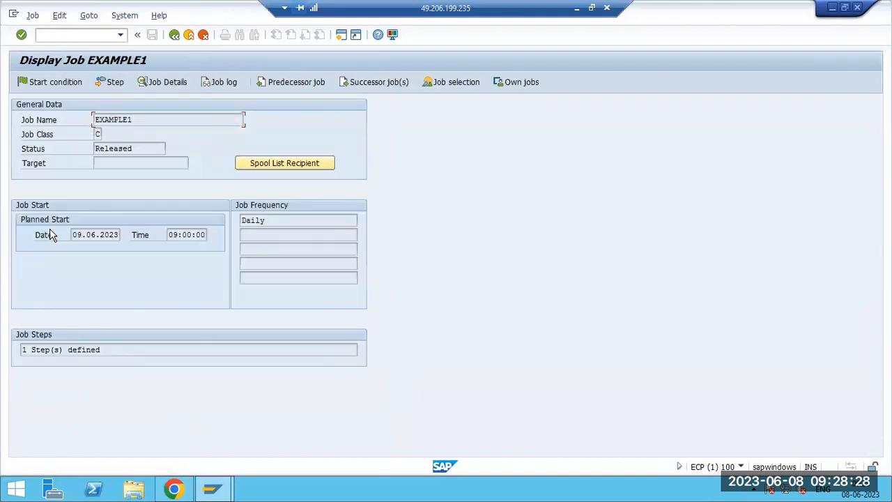
drag(265, 222, 241, 221)
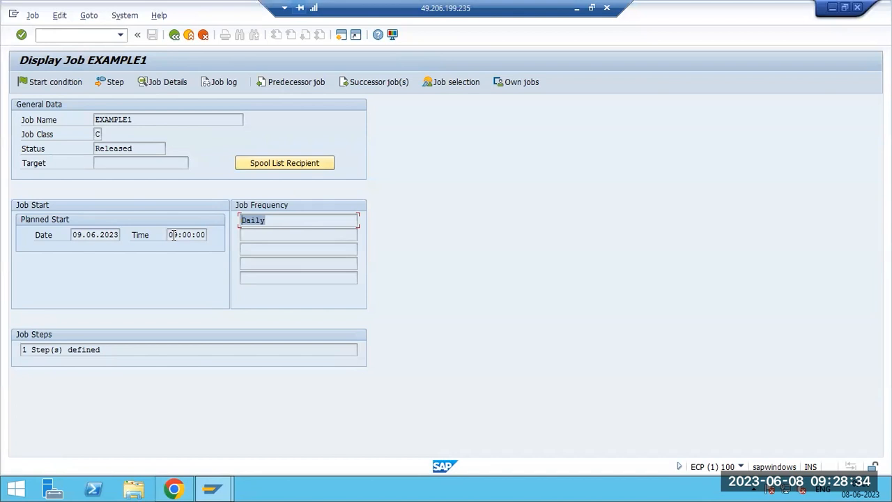
drag(169, 235, 205, 235)
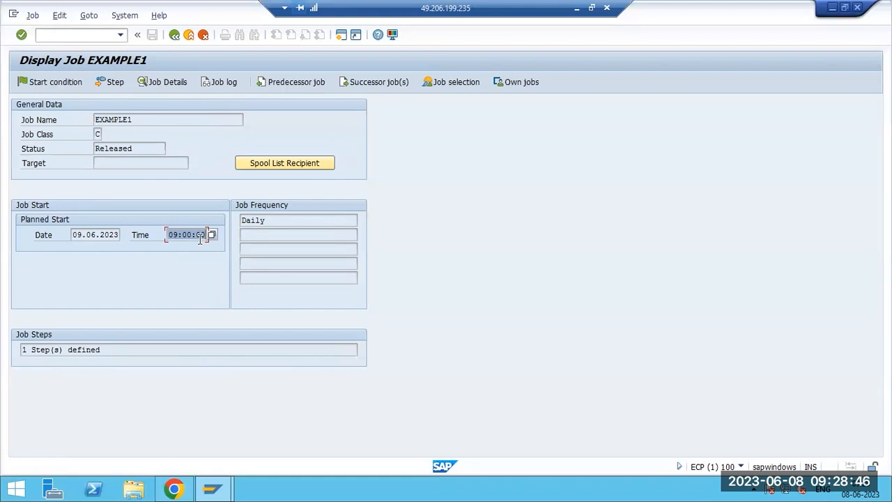
key(F3)
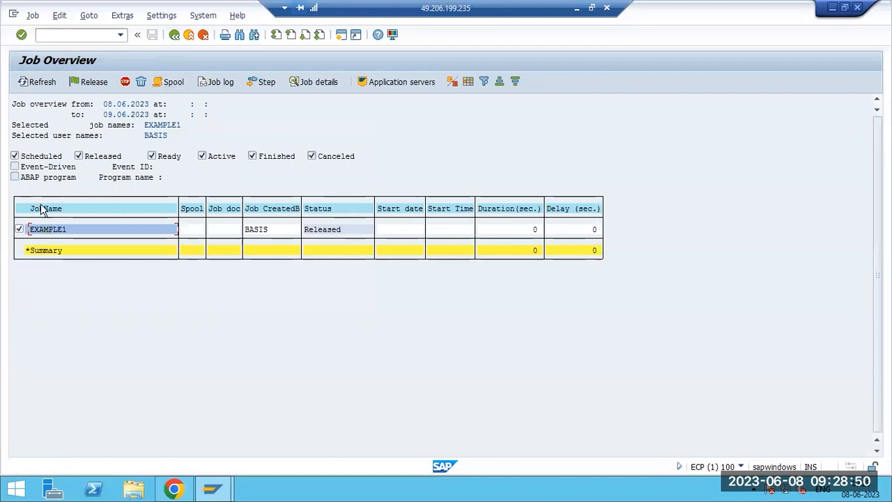
click(36, 17)
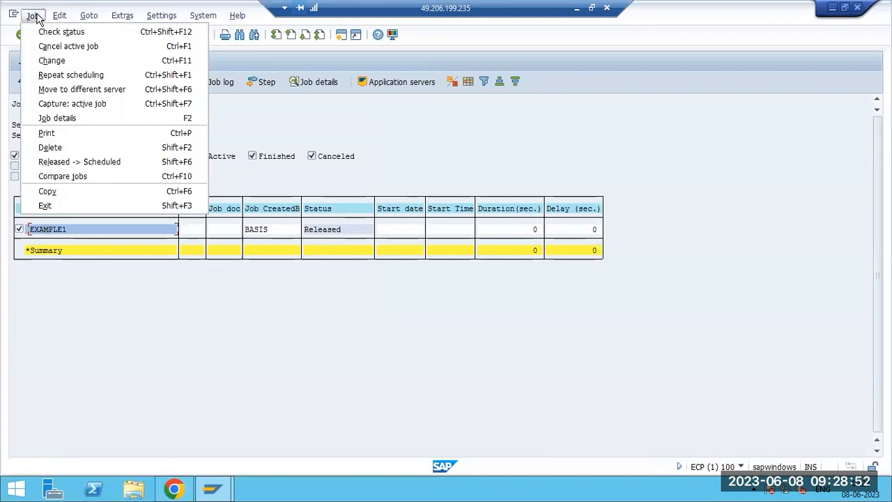
Change EXAMPLE1's start condition to Immediate and save the job.
click(48, 62)
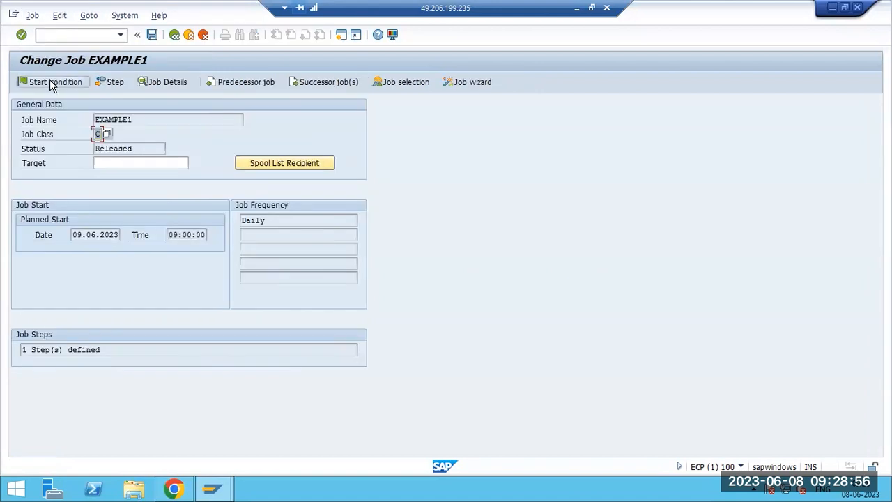
click(50, 81)
click(48, 139)
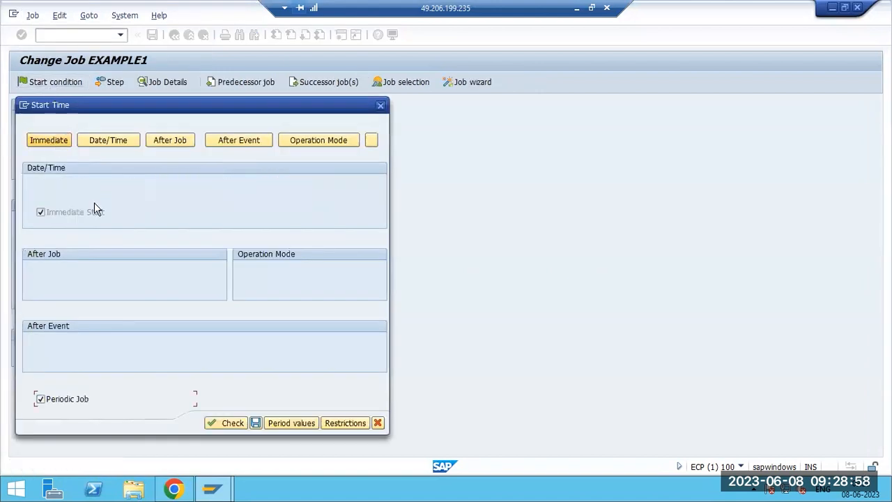
click(256, 423)
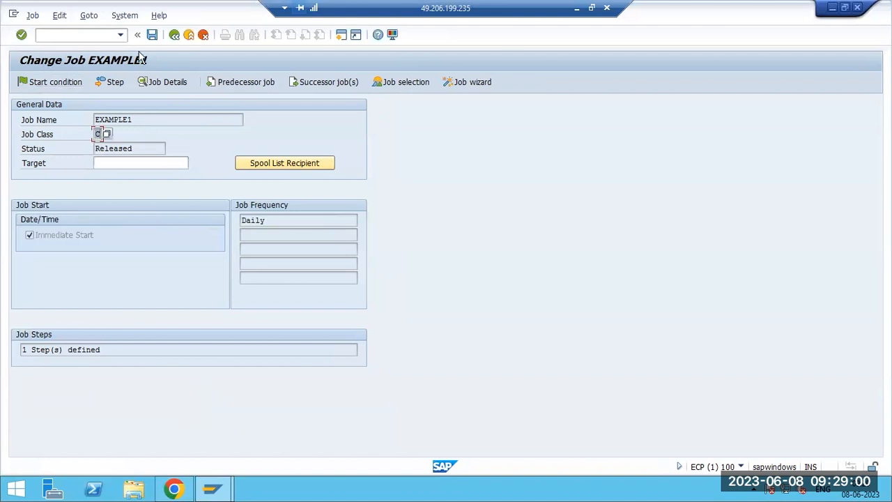
click(152, 35)
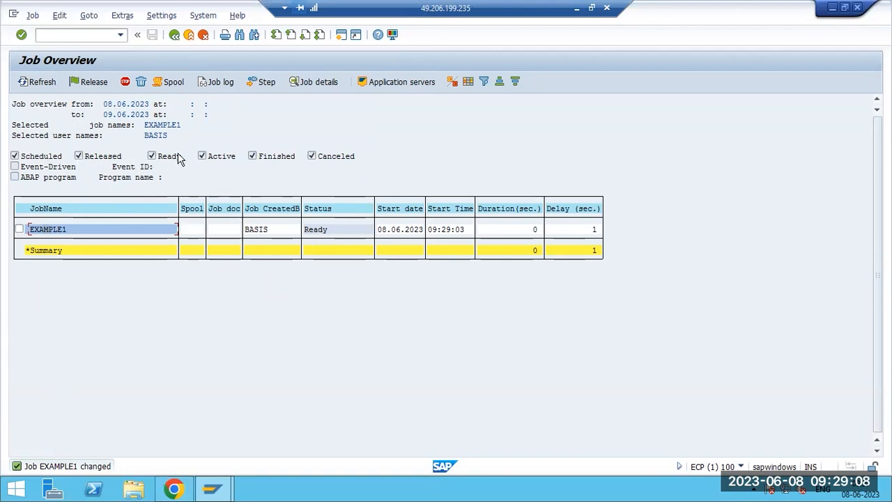
click(605, 8)
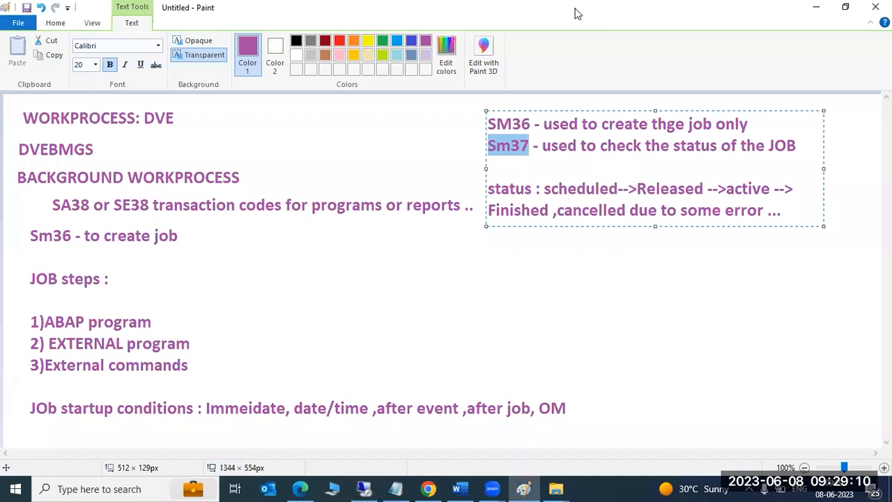
Insert 'ready -->' before 'active' in the Paint notes' status line, then return to SAP GUI.
click(726, 189)
text(ready -)
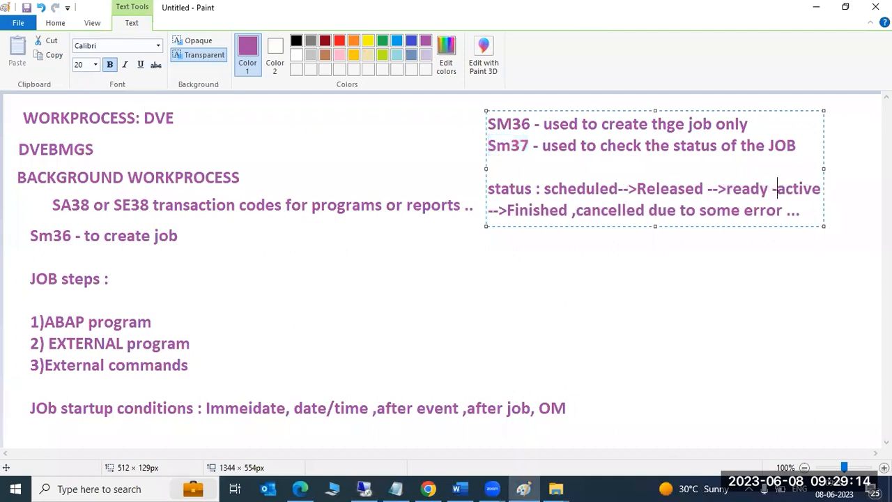
text(-)
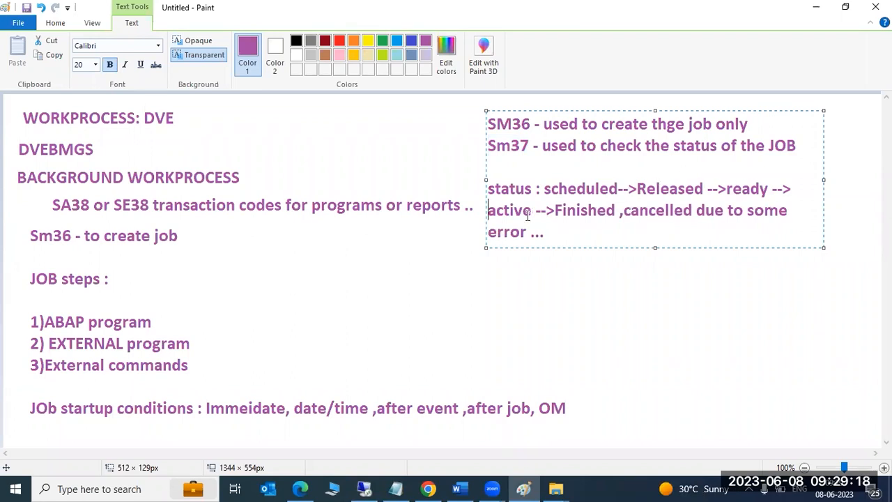
click(363, 488)
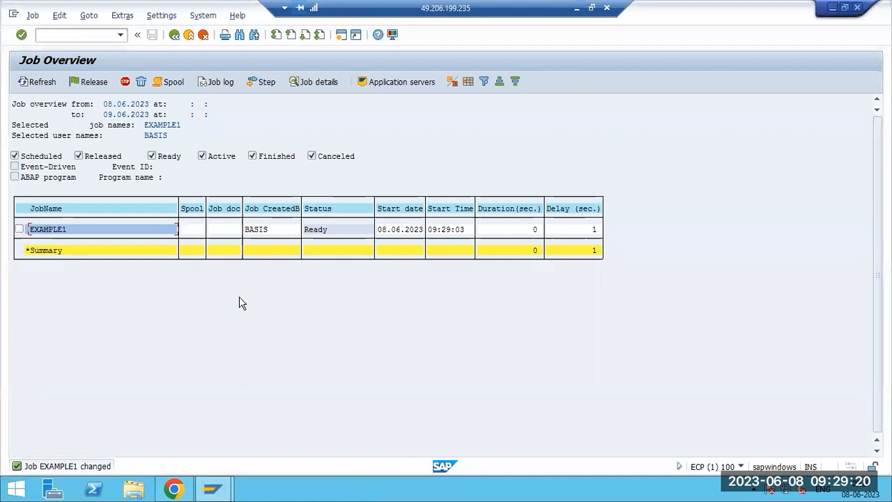
Refresh the Job Overview, inspect the Released EXAMPLE1 job, then select the Finished EXAMPLE1 run.
click(29, 83)
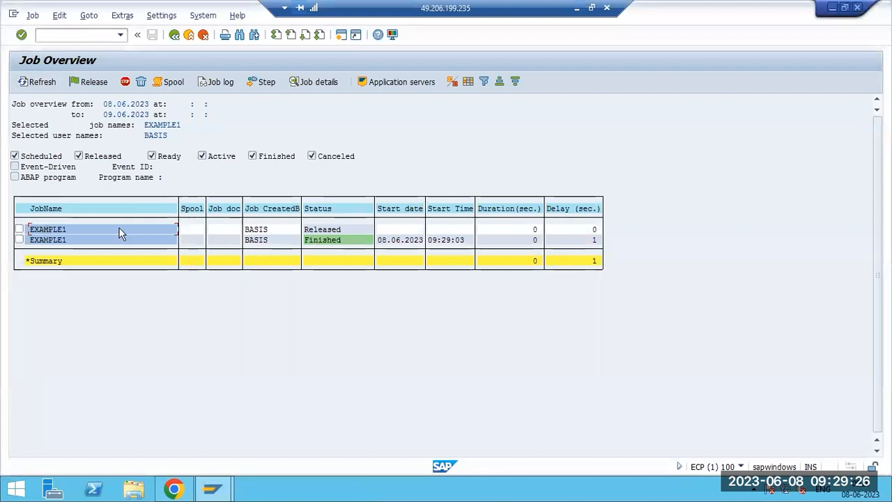
double_click(59, 229)
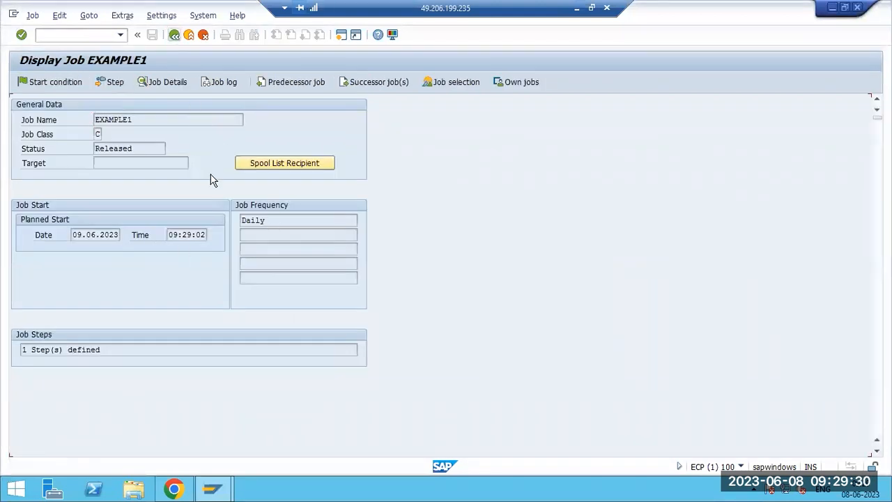
key(F3)
click(20, 240)
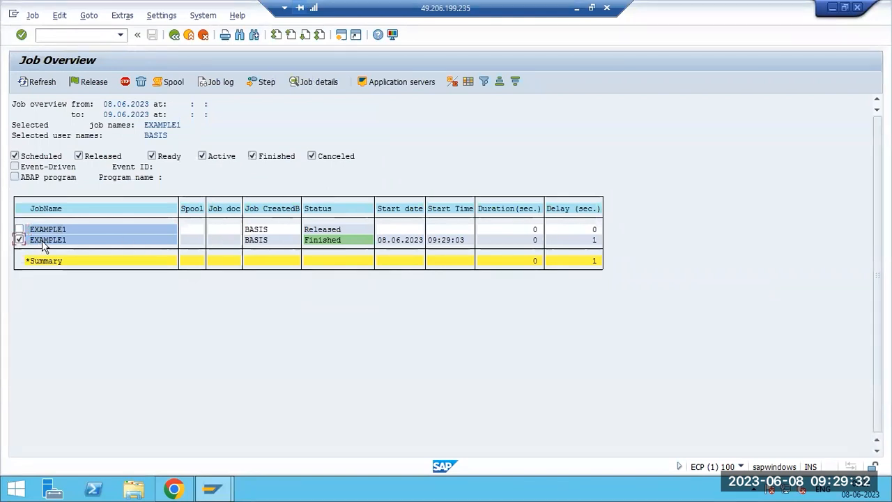
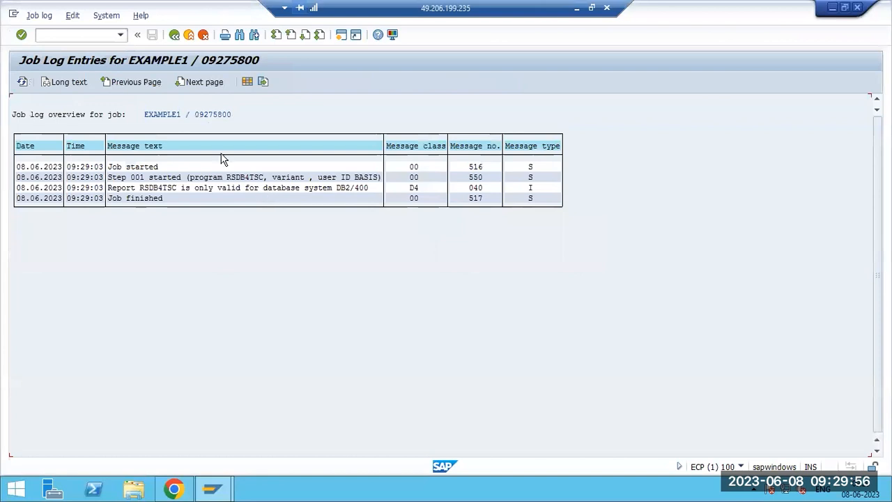
Leave the job log and re-run Simple Job Selection to list the EXAMPLE1 jobs.
click(138, 36)
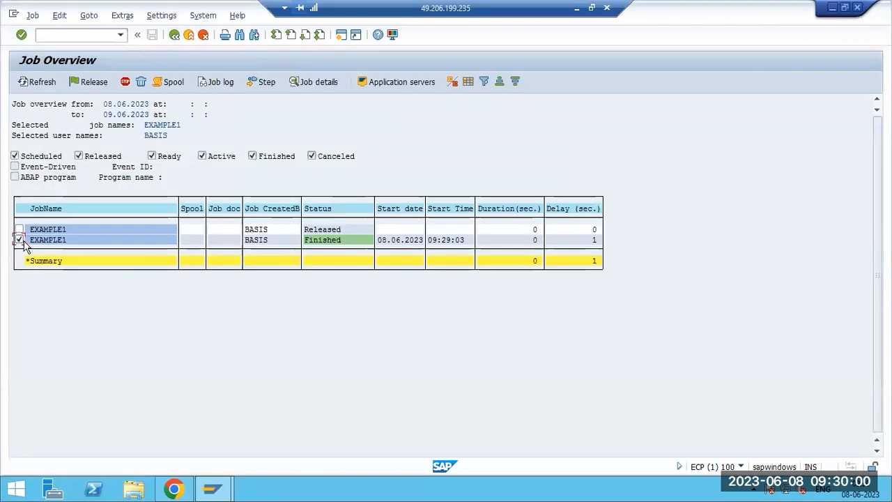
click(139, 36)
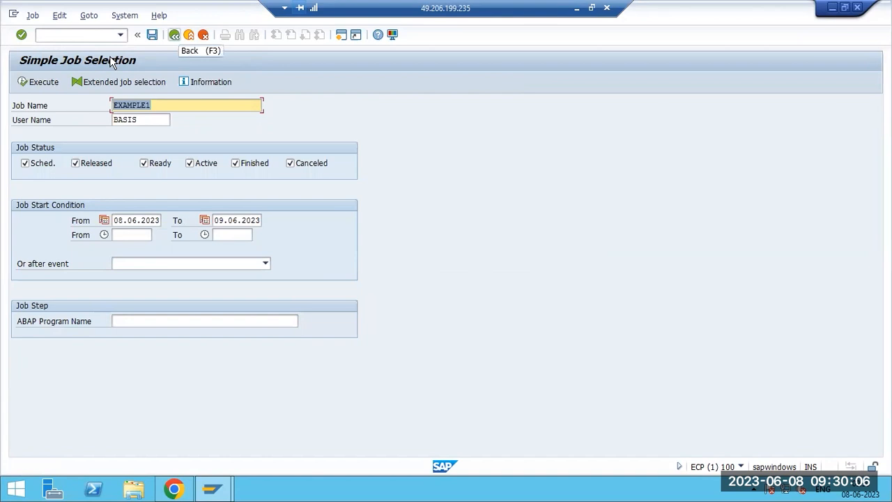
click(42, 83)
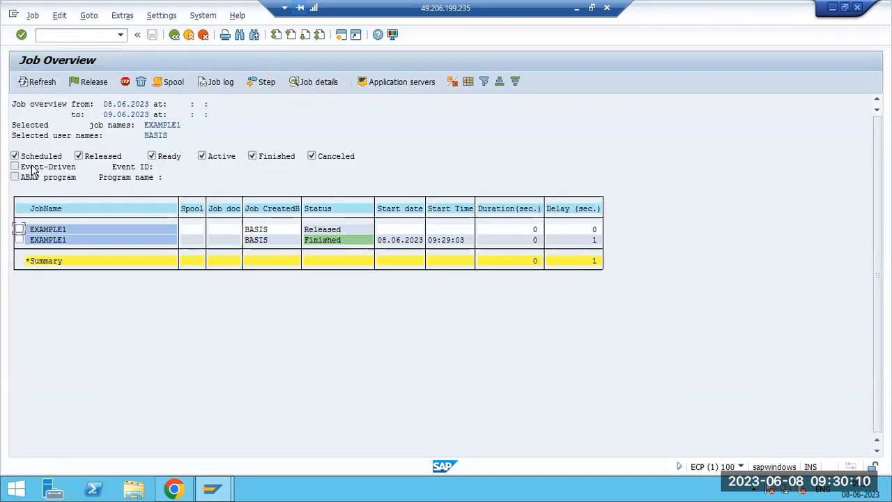
Tick the Finished EXAMPLE1 job and browse the Job and Edit menus without choosing anything.
click(18, 239)
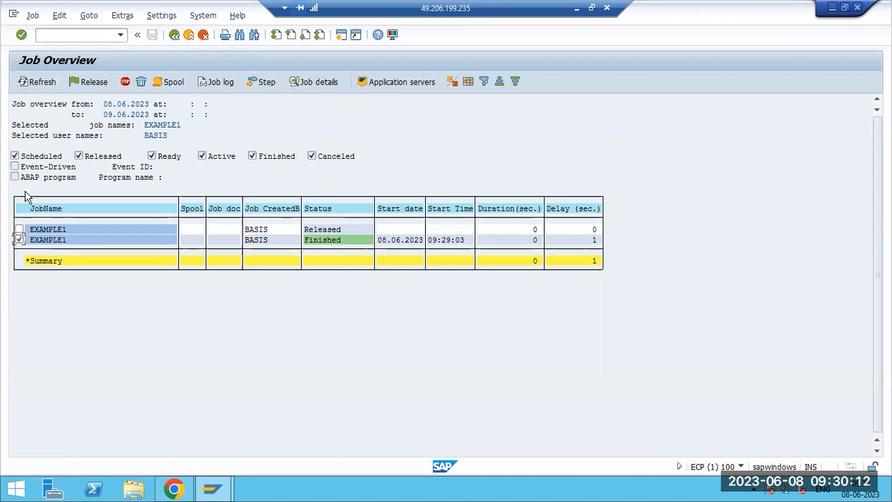
click(29, 16)
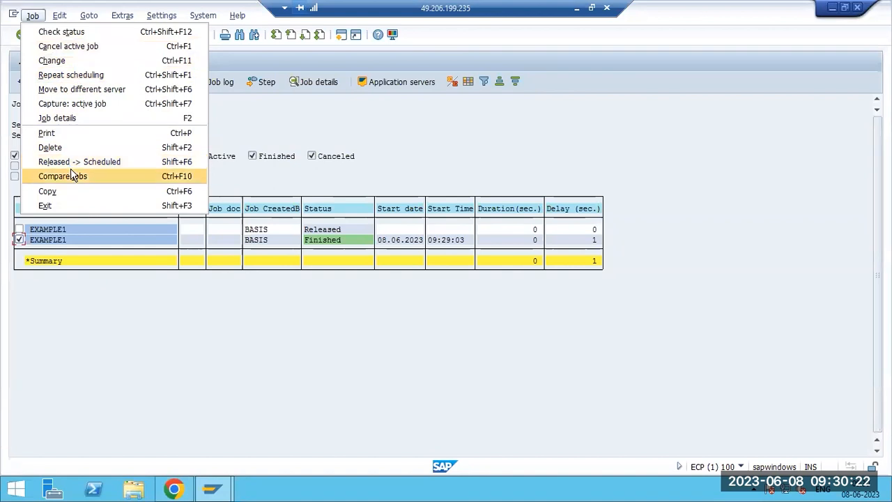
mouse_move(60, 15)
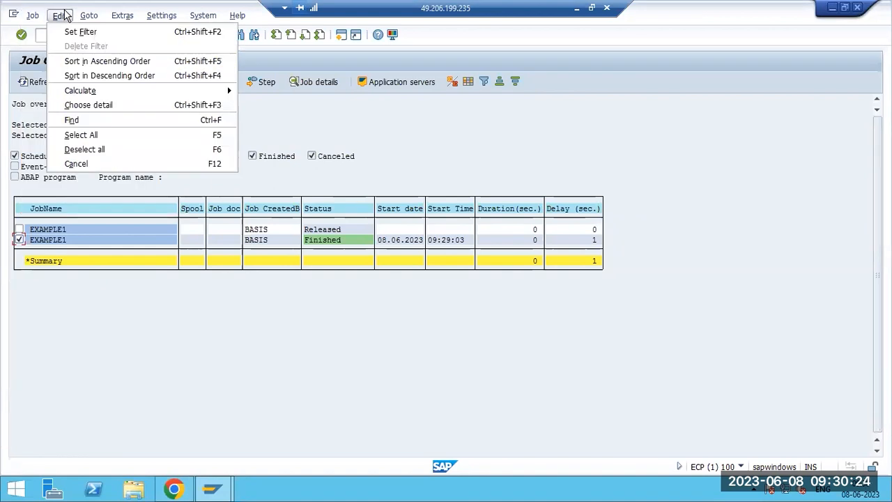
click(249, 361)
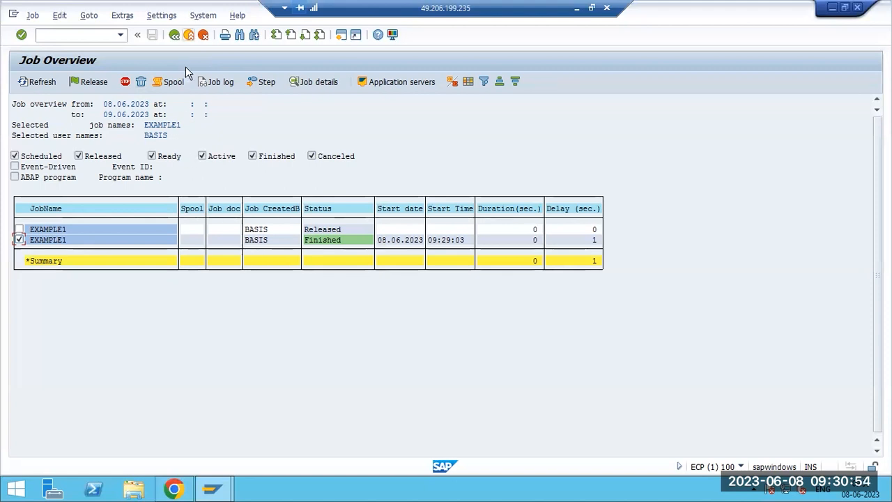
Return to Easy Access and start a new SM36 job named EXAMPLE2.
key(F3)
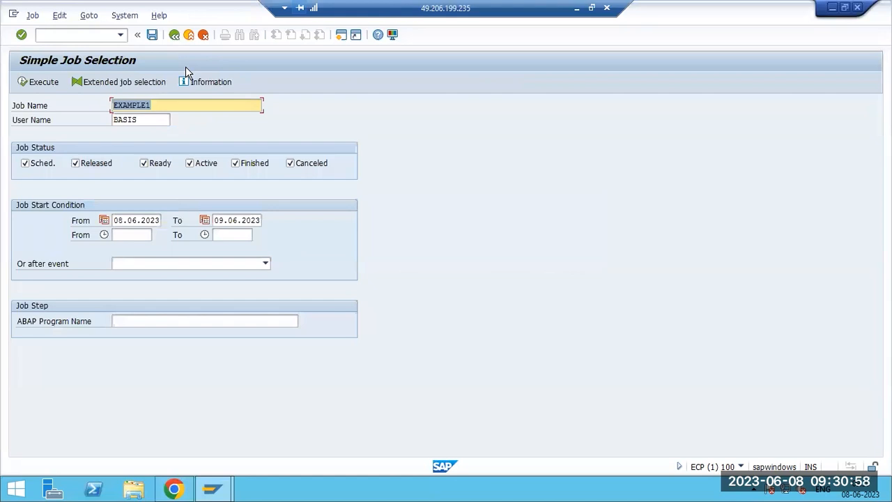
key(F3)
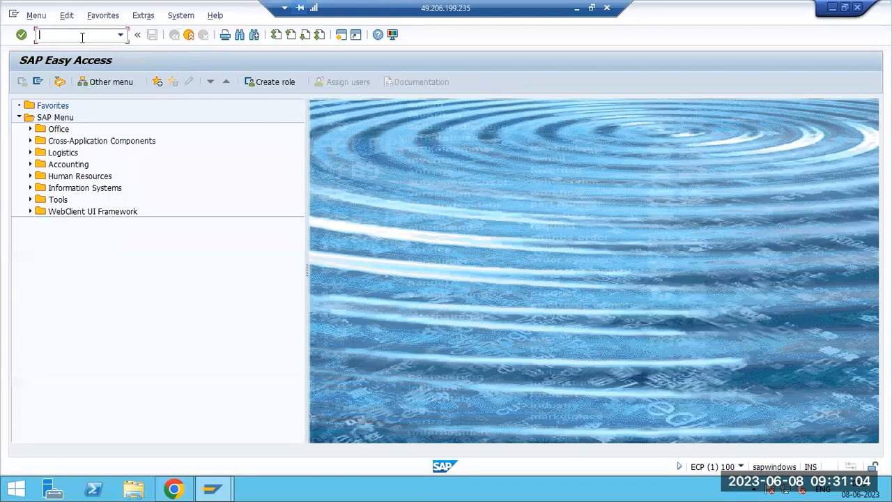
text(sm36)
key(Return)
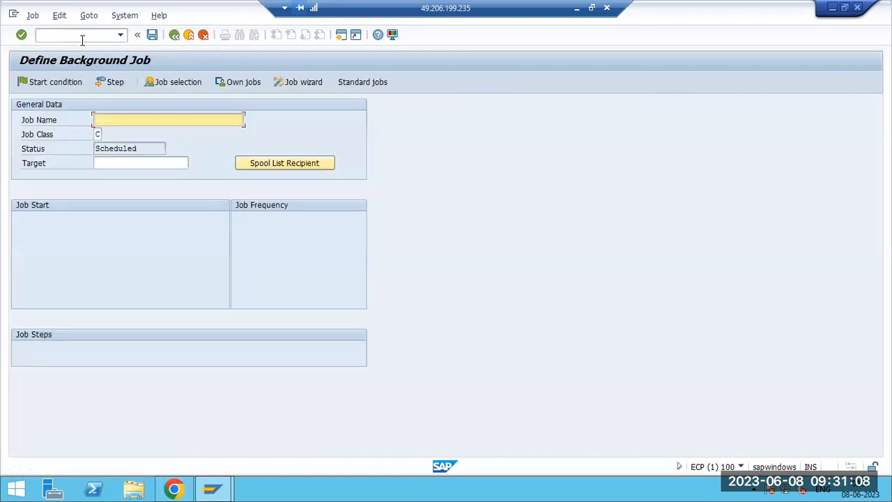
click(104, 120)
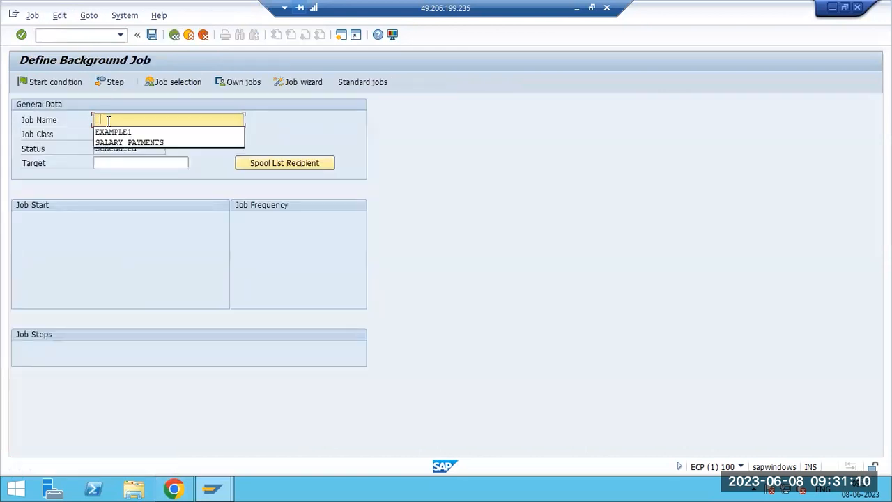
click(117, 132)
key(BackSpace)
text(2)
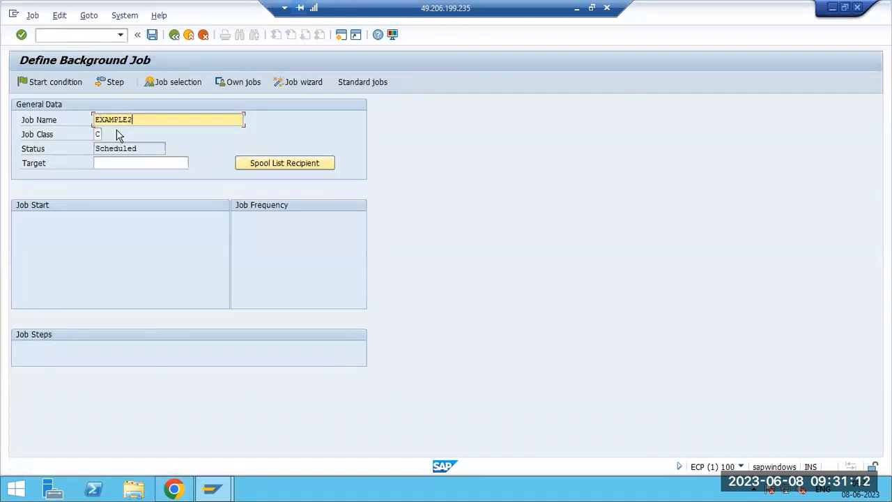
Add an ABAP step running program RSARFCT0, found via an RS* search, and save it.
click(114, 82)
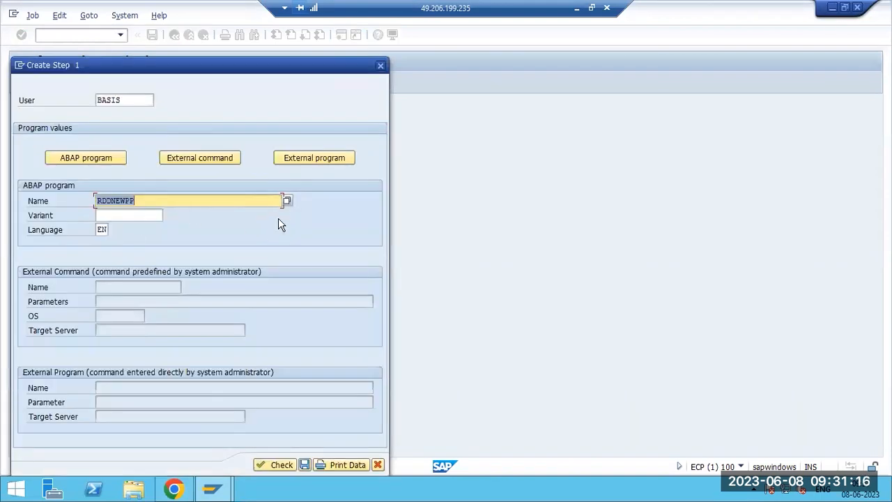
click(286, 201)
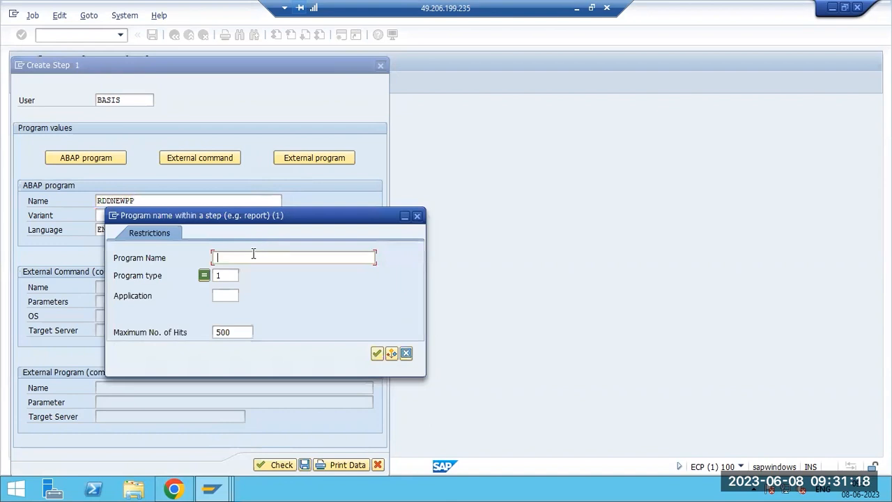
text(RS*)
key(Return)
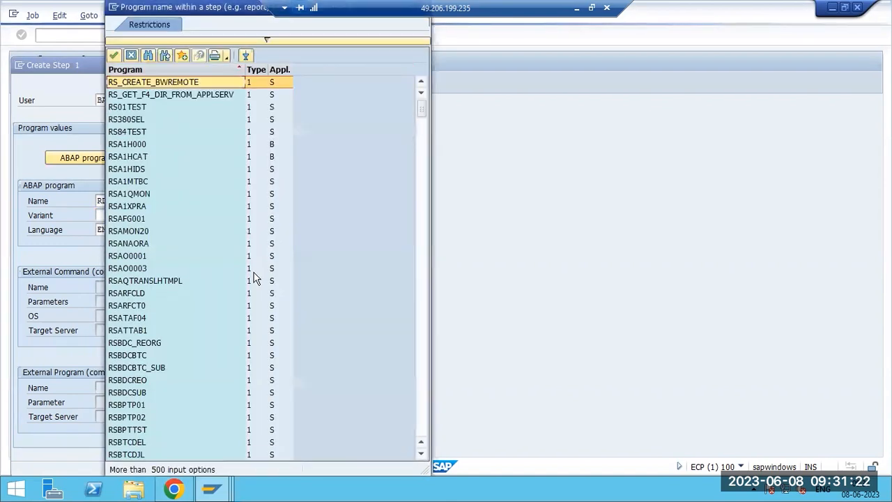
double_click(149, 308)
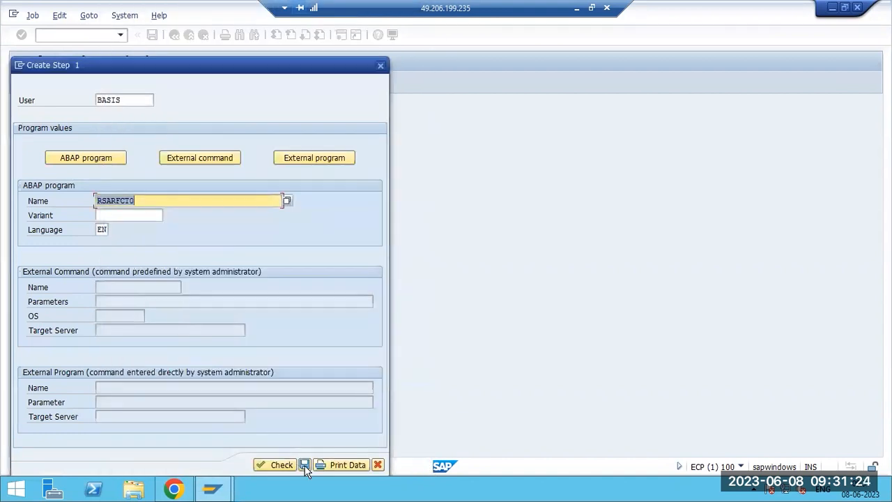
click(304, 465)
key(F3)
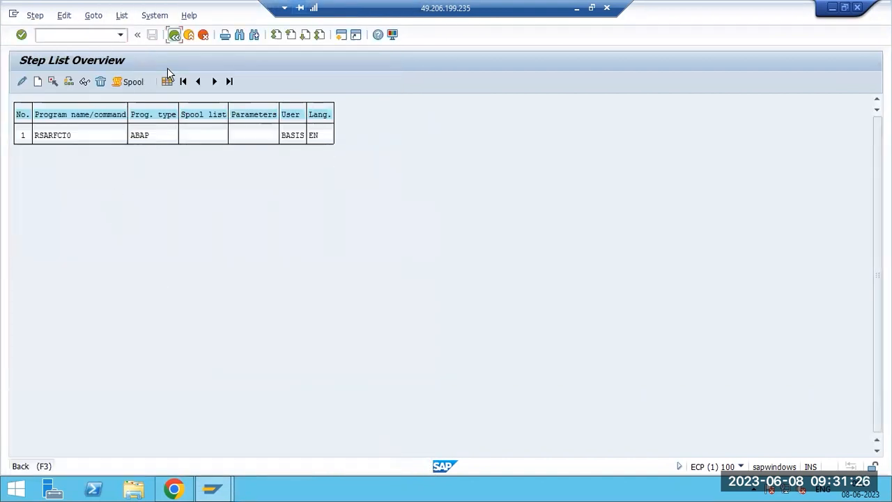
click(45, 82)
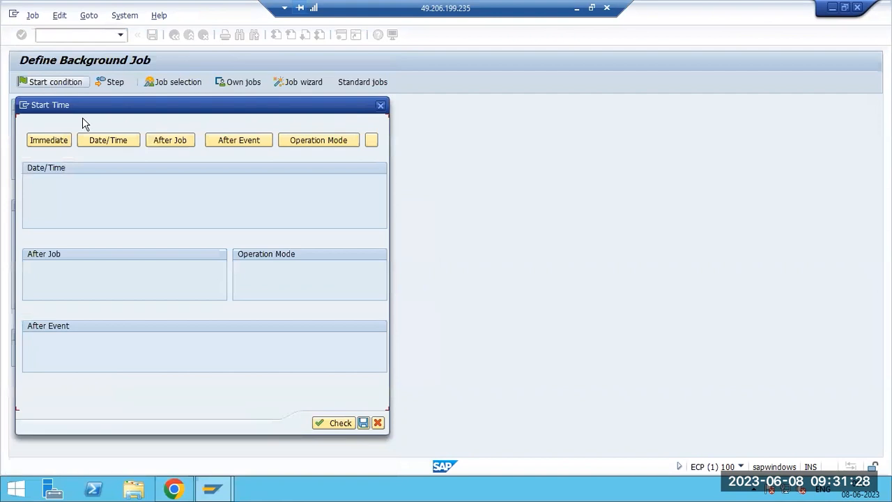
Schedule the job by date/time with a daily period, starting 08.06.2023.
click(115, 141)
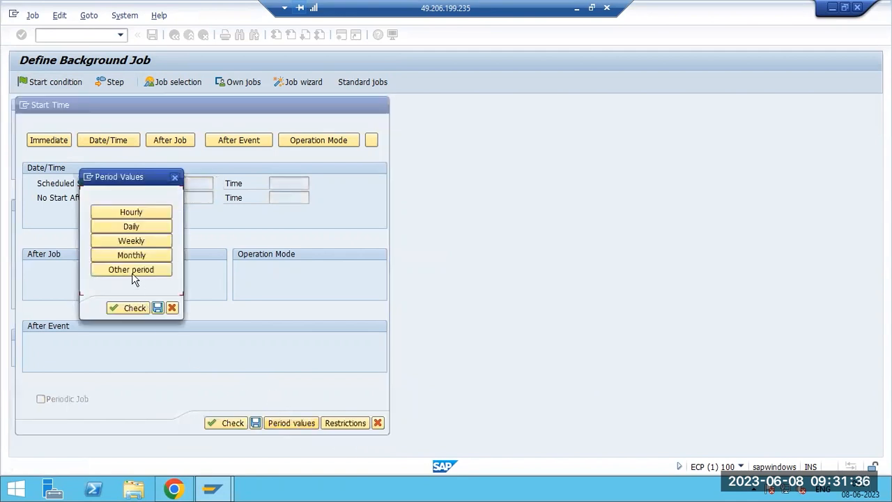
click(136, 228)
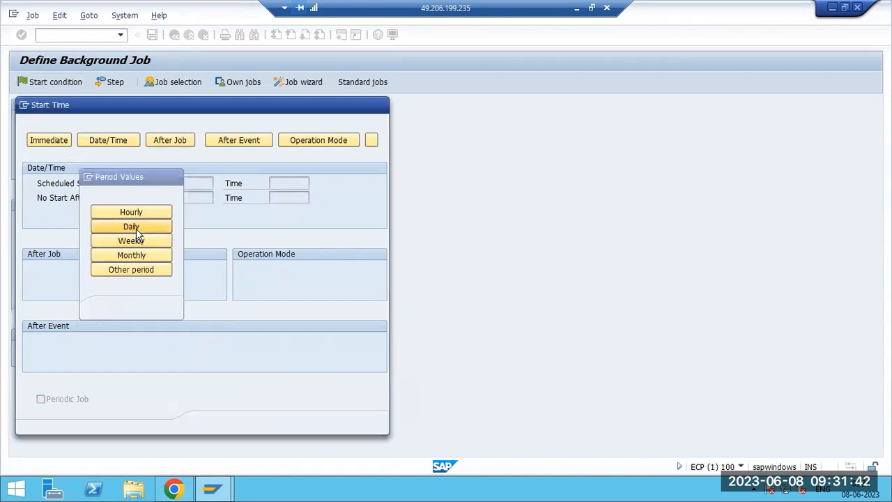
click(157, 309)
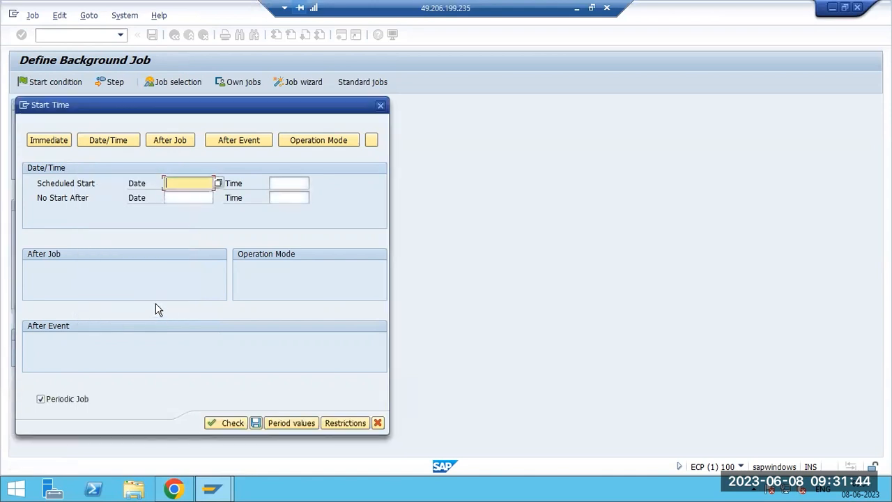
click(217, 183)
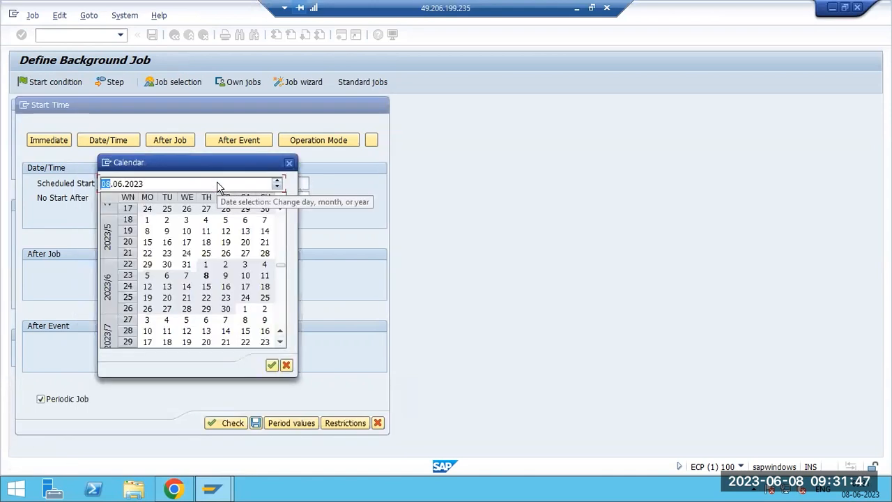
click(208, 277)
click(207, 277)
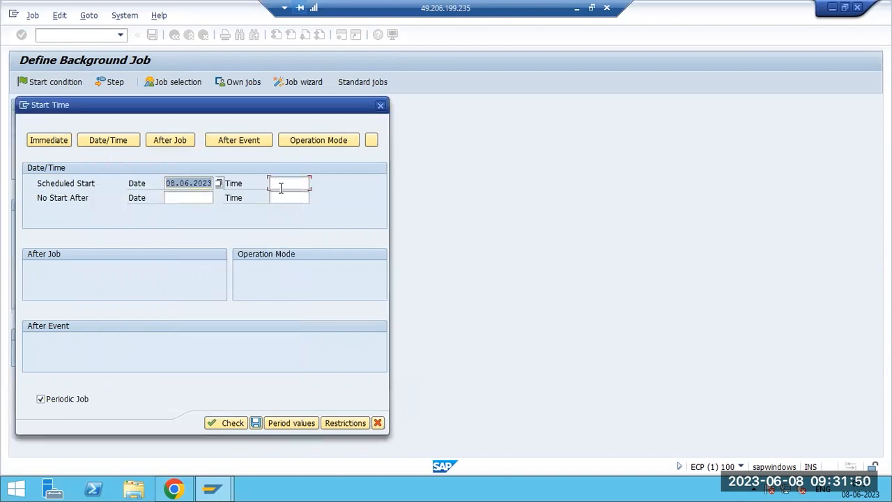
Set the scheduled start time to 09:40:52.
click(280, 183)
click(313, 183)
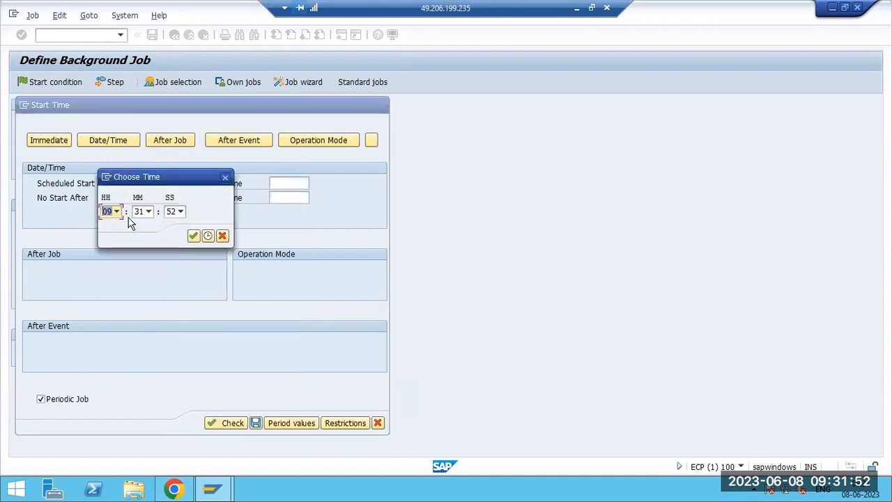
click(147, 211)
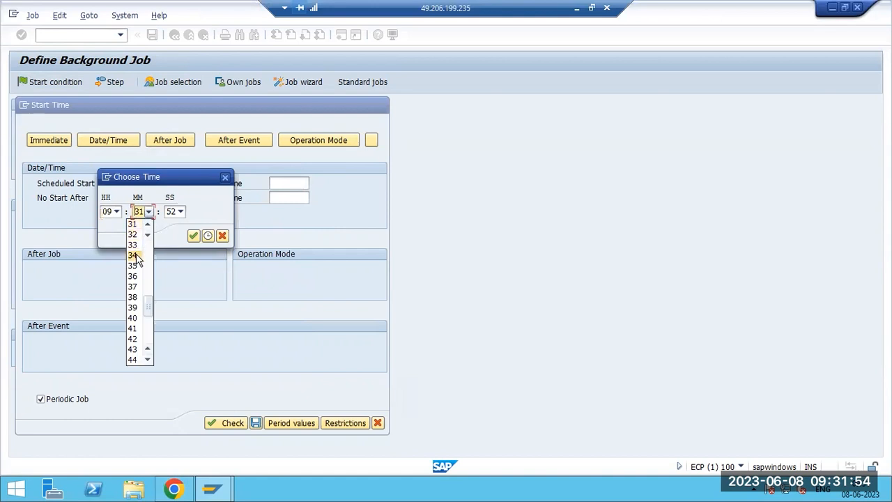
click(133, 318)
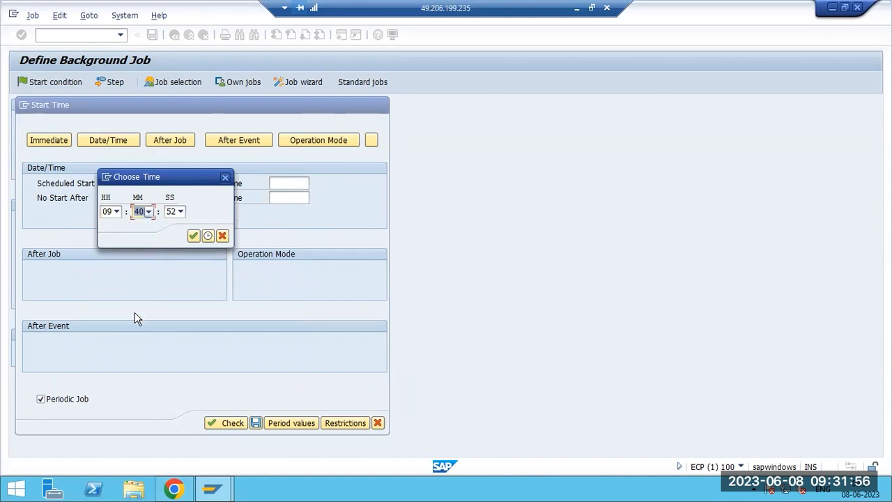
click(194, 236)
Set no start after 08.06.2023 at 16:32:07 and save the start time settings.
click(180, 199)
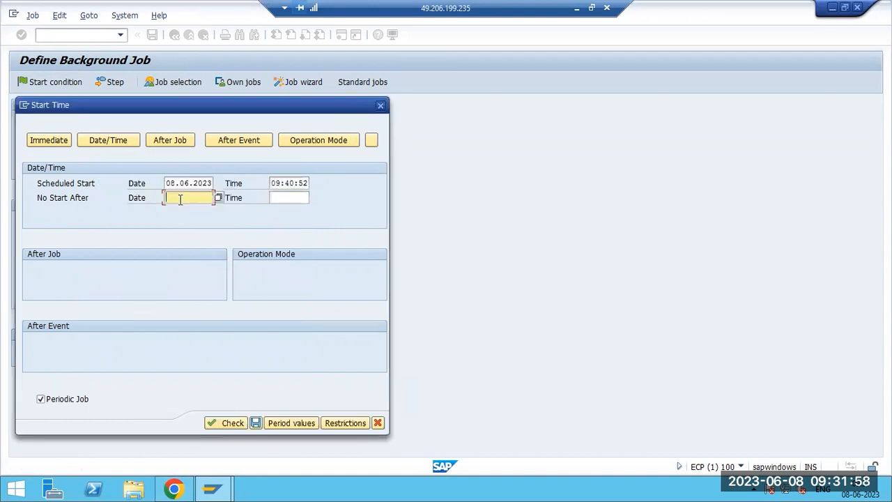
click(218, 199)
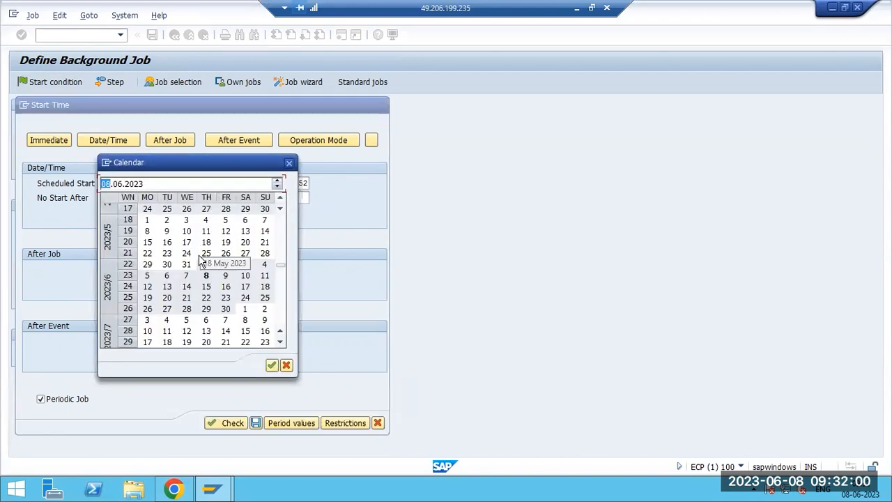
double_click(205, 274)
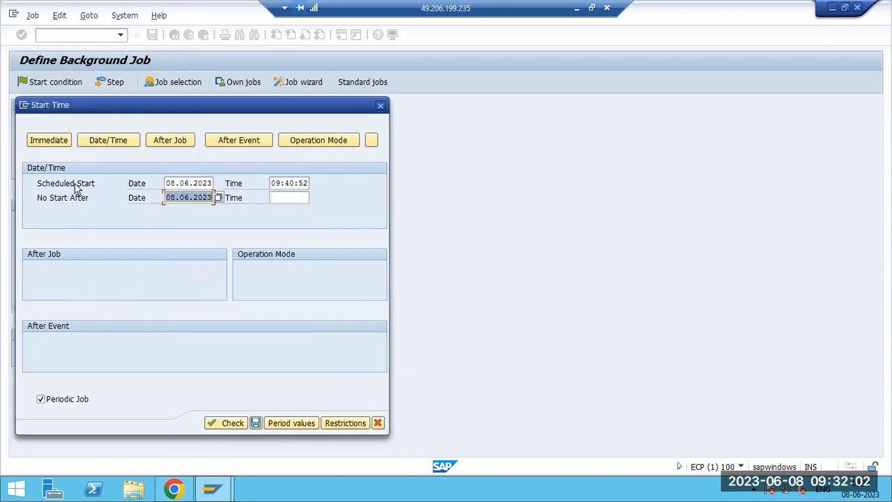
click(274, 182)
drag(274, 183, 304, 183)
click(295, 197)
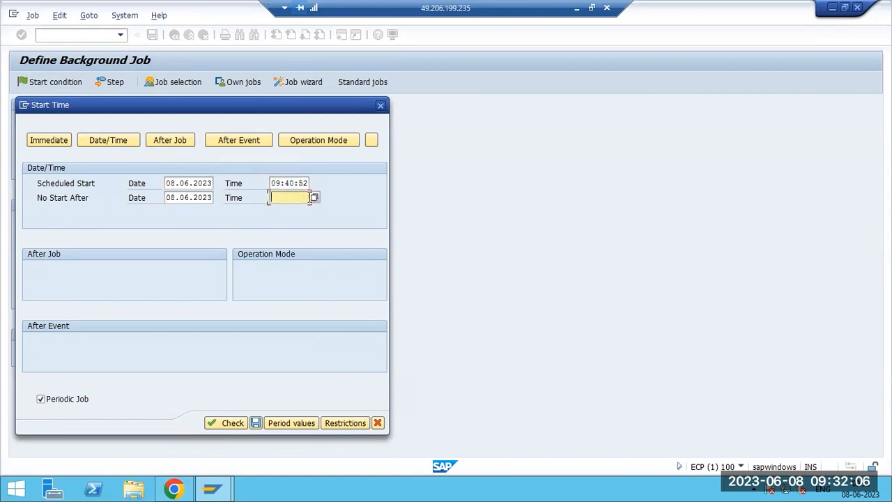
click(312, 199)
click(116, 212)
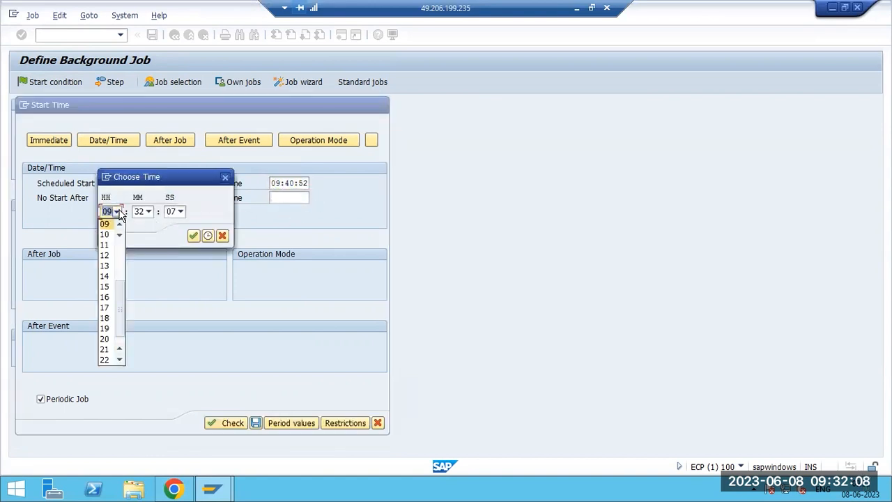
click(106, 297)
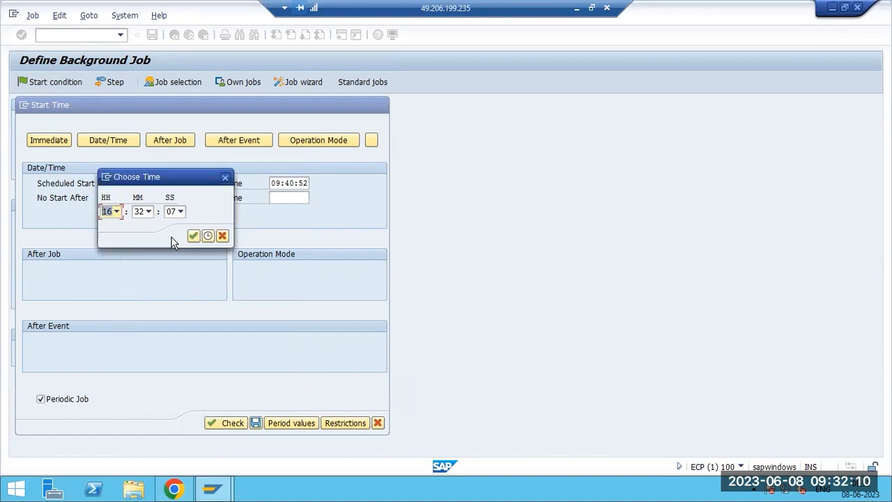
click(194, 236)
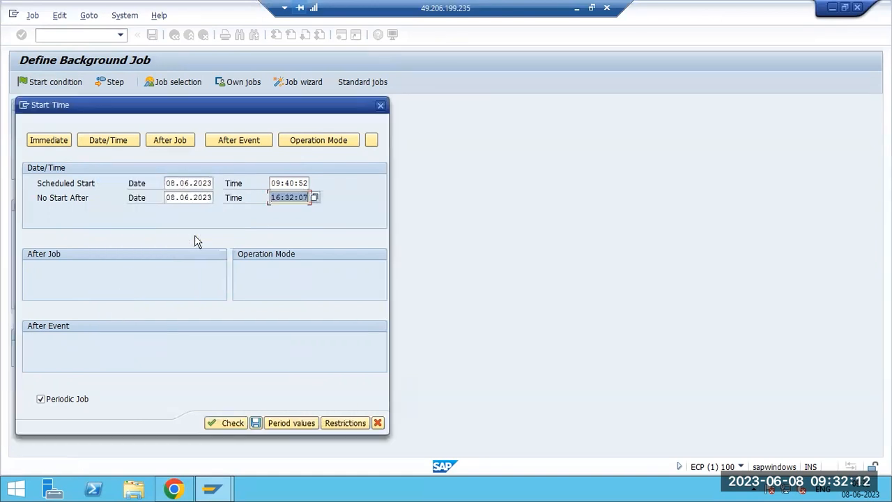
click(255, 423)
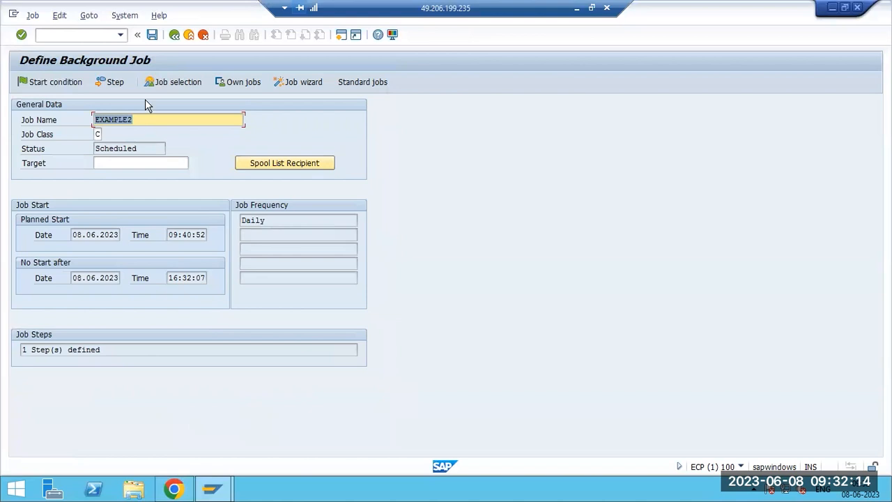
Save EXAMPLE2 as Released and review its Daily frequency, start and no-start-after times.
click(152, 35)
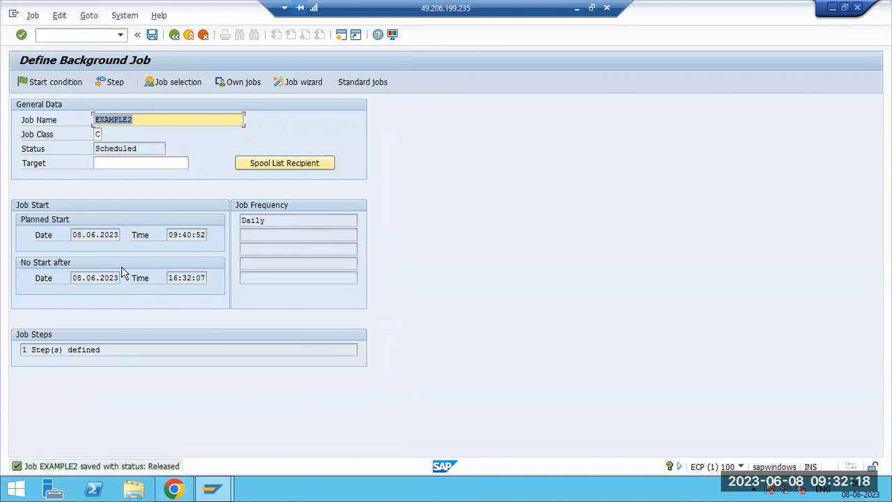
click(260, 220)
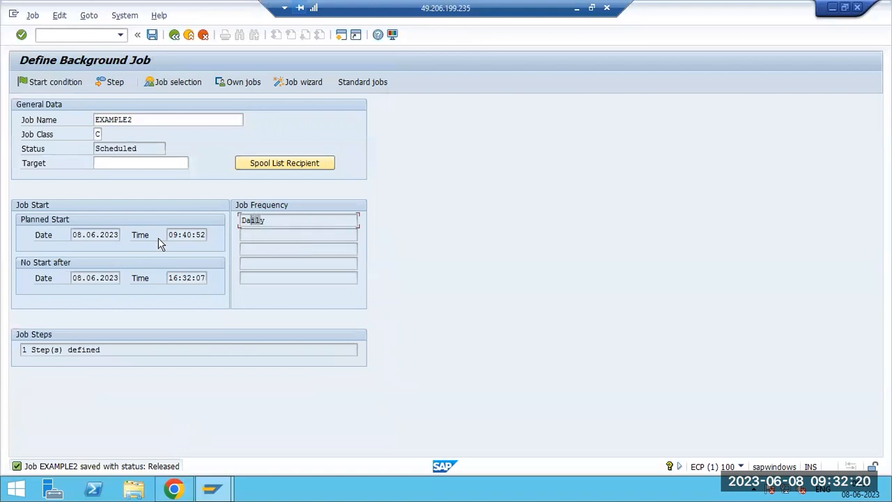
drag(168, 235, 187, 235)
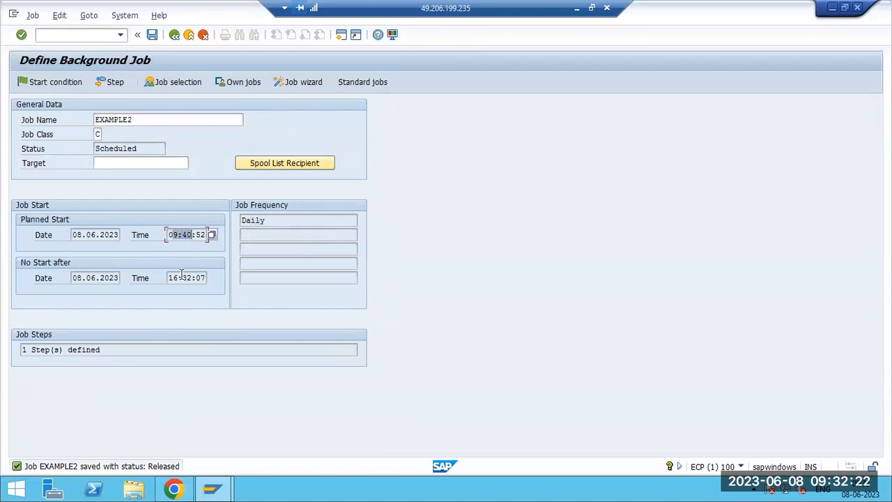
drag(182, 277, 193, 277)
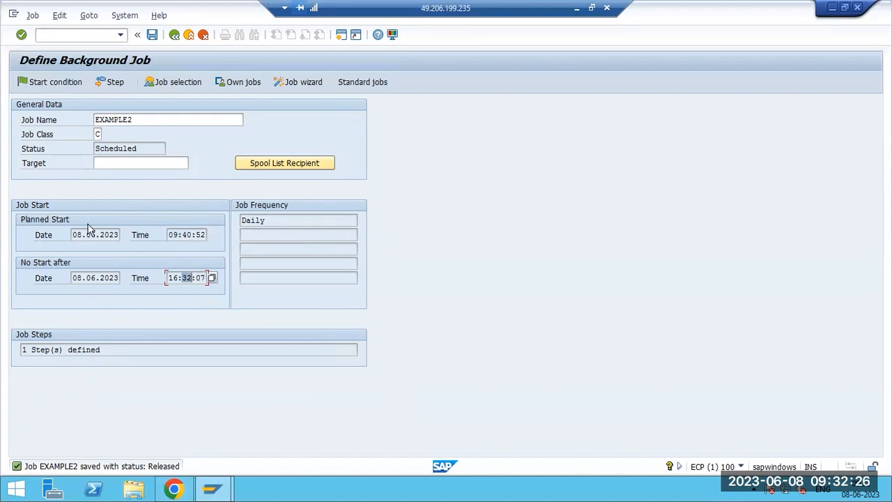
click(52, 82)
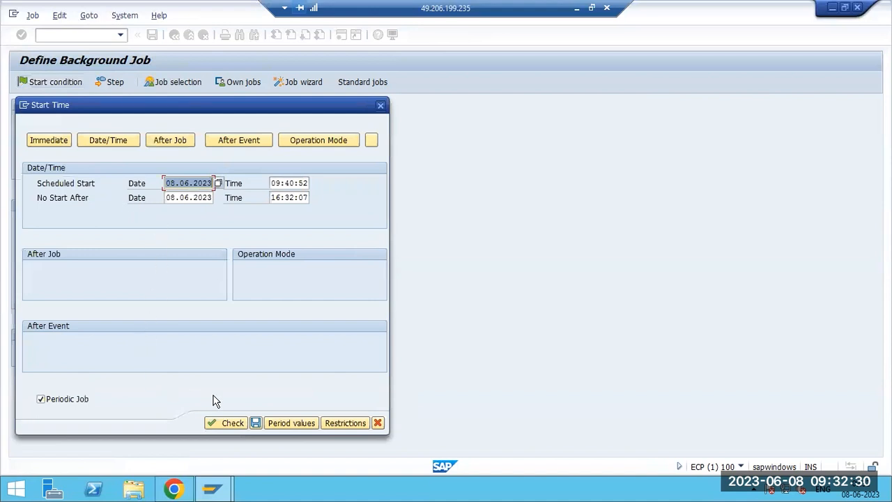
Set a custom repeat period of Hour(s) and save the start time settings.
click(271, 422)
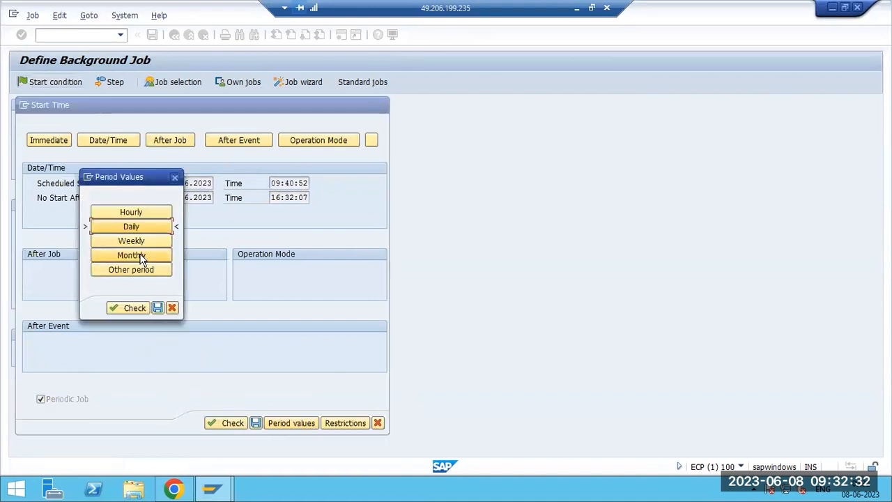
click(143, 271)
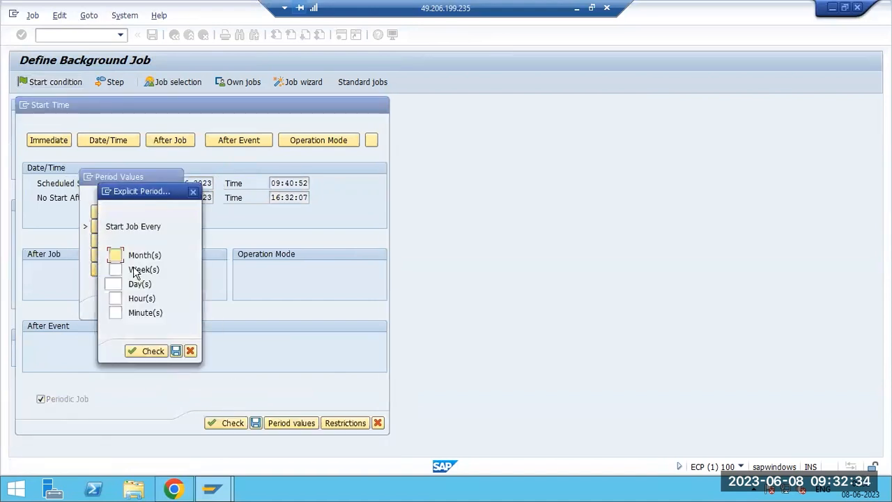
click(116, 298)
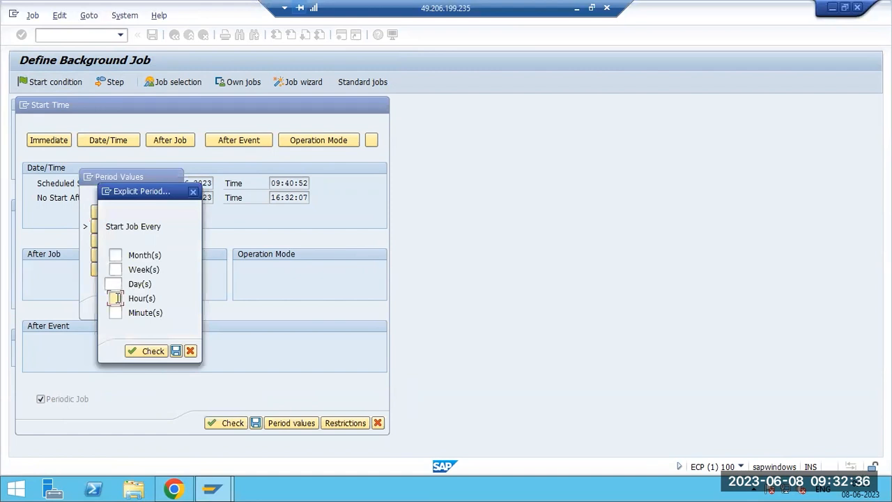
click(175, 350)
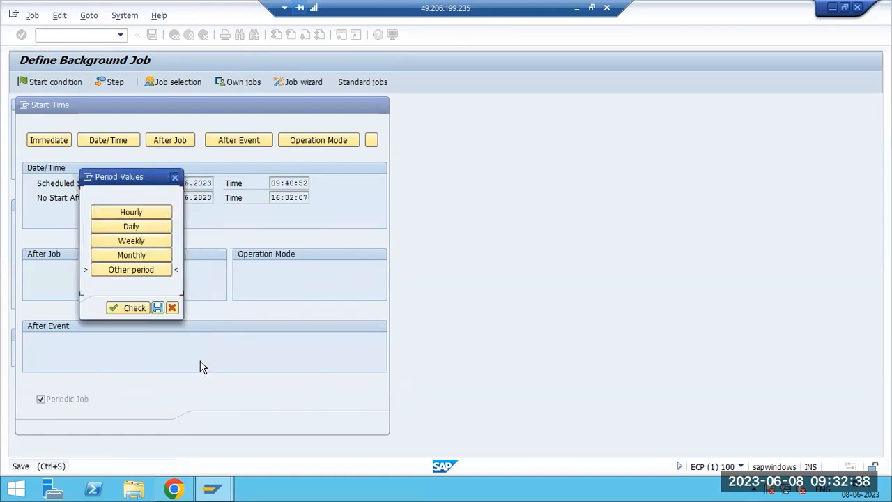
click(158, 308)
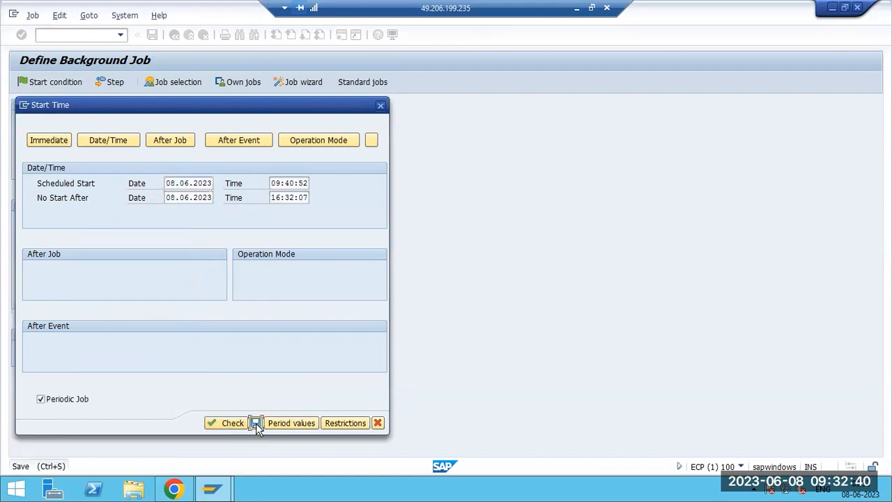
click(256, 423)
Check the new Hourly frequency and planned start time, then save EXAMPLE2.
double_click(272, 220)
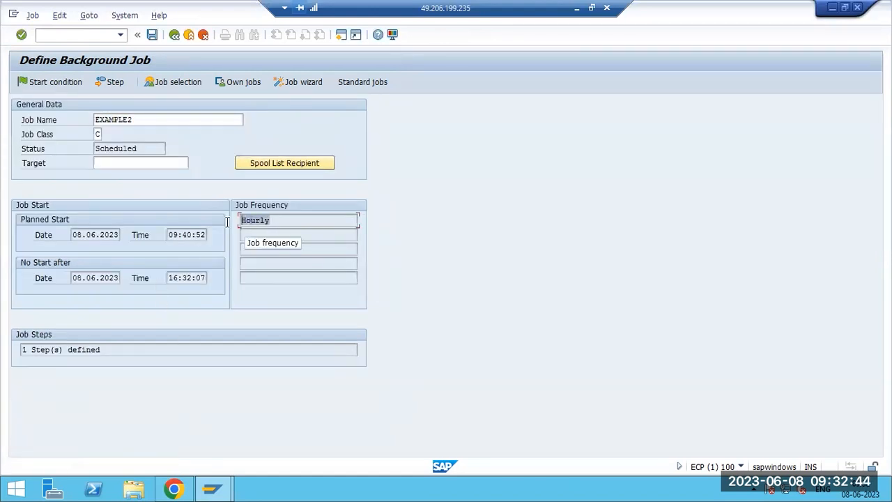
drag(170, 236, 190, 237)
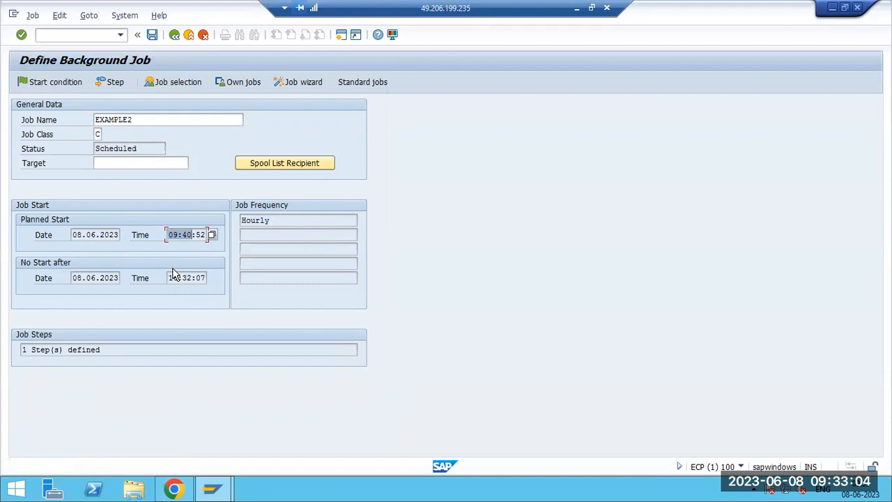
click(152, 35)
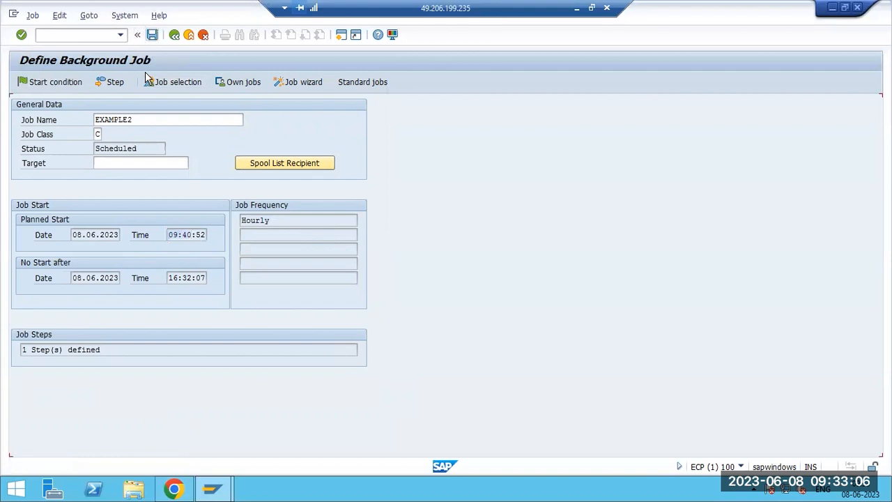
click(59, 83)
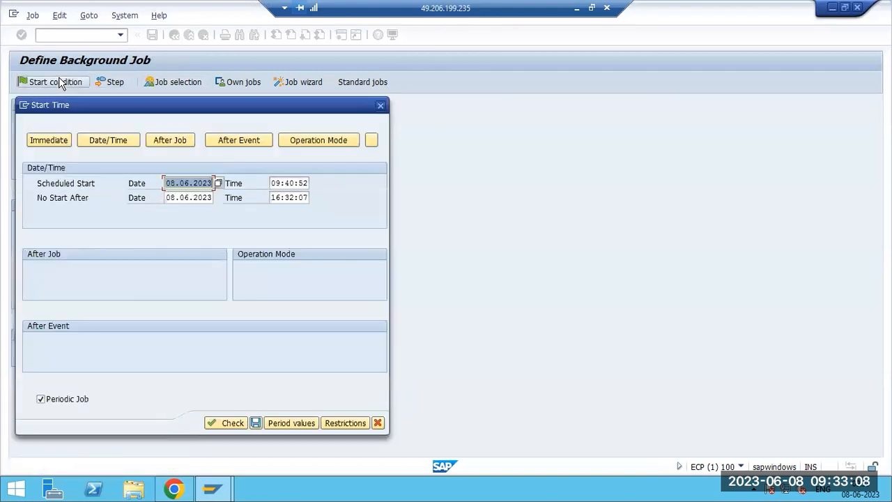
Make EXAMPLE2 start after event SAP_BKK_CASH_CONCENTR_JOB_END instead of after a job.
click(172, 140)
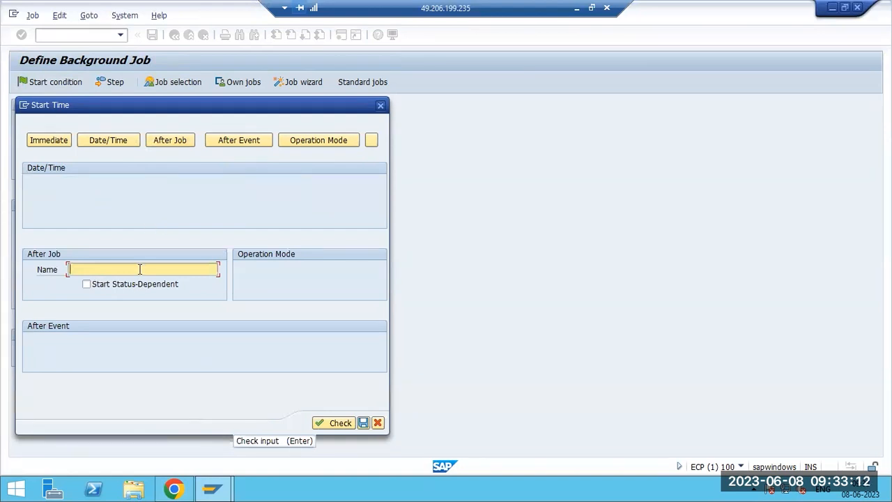
text(EXAMPLEe2)
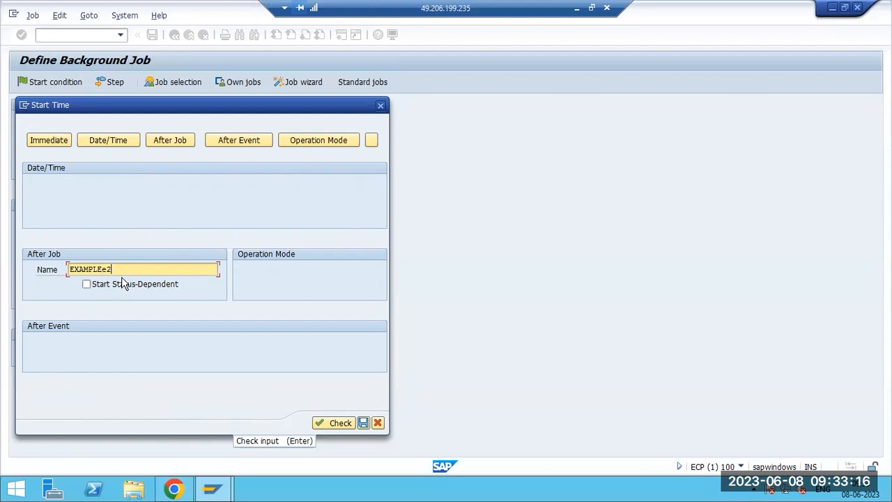
key(ctrl+a)
key(BackSpace)
click(241, 142)
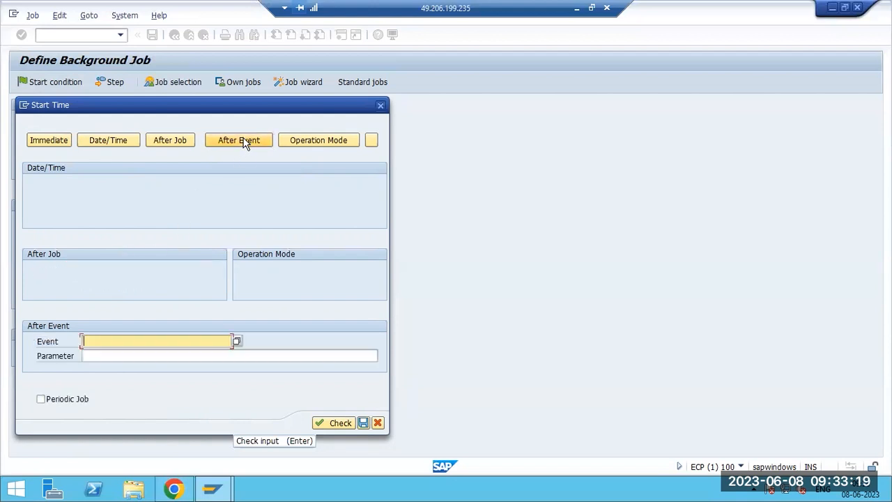
click(237, 342)
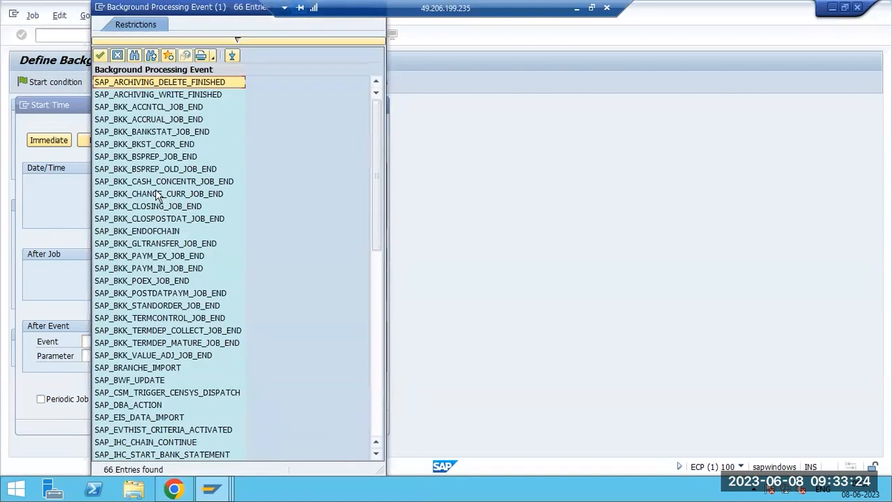
double_click(154, 183)
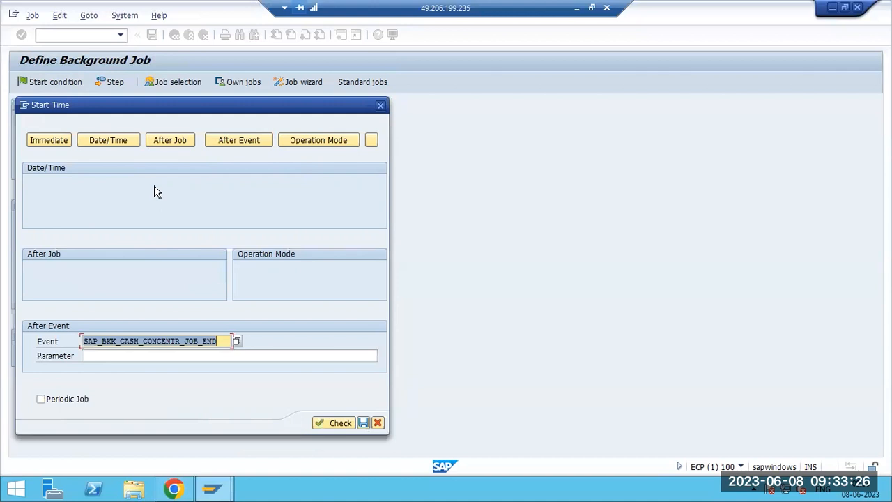
click(363, 424)
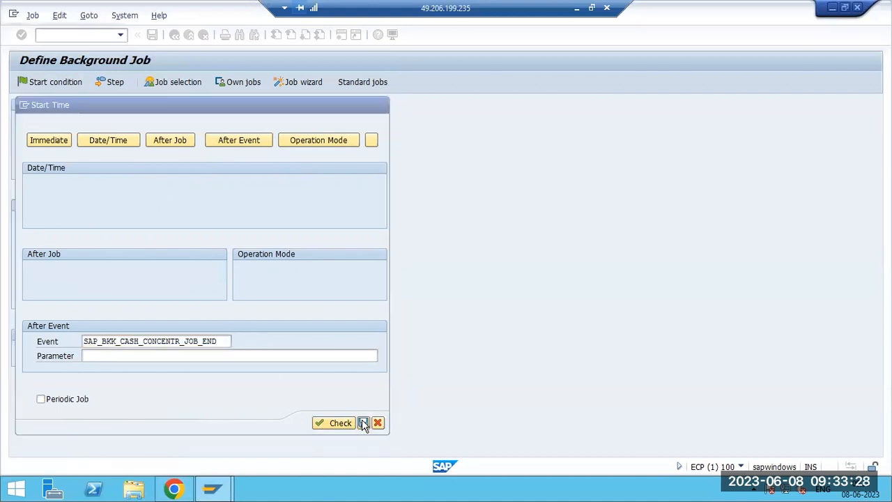
Save EXAMPLE2 as Released, review its start event, and return to SAP Easy Access.
click(152, 35)
click(174, 35)
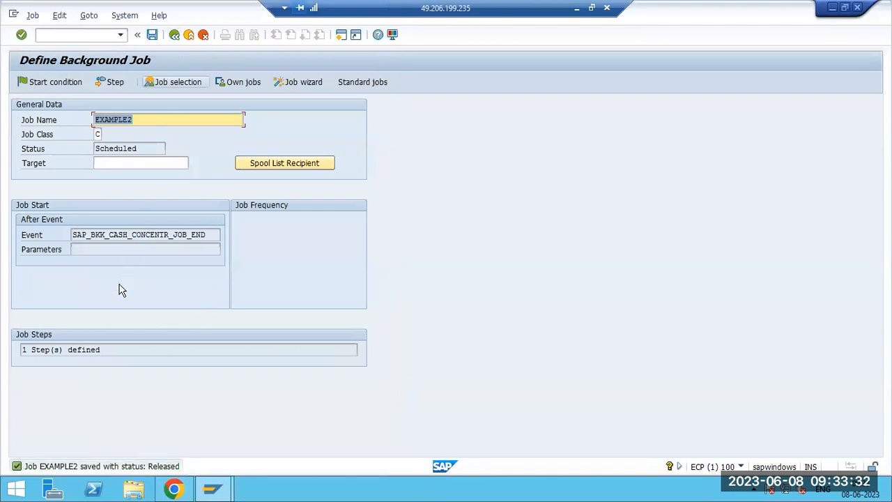
drag(74, 234, 214, 233)
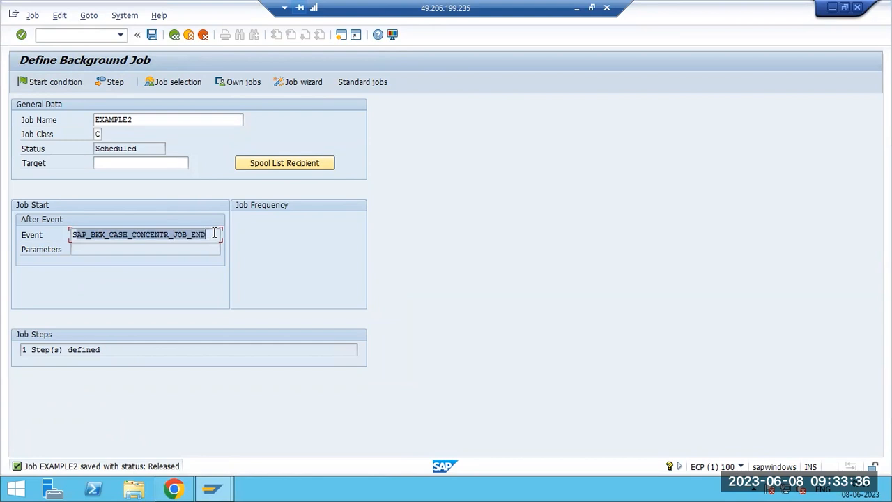
click(127, 236)
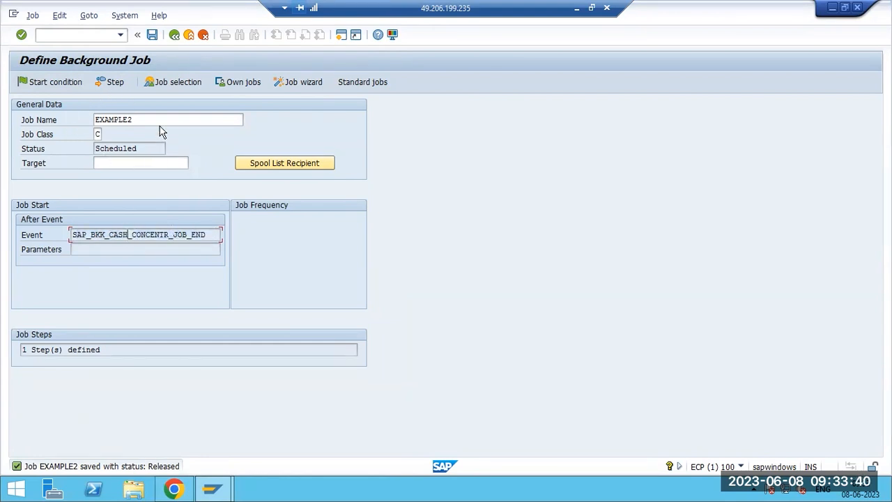
key(F3)
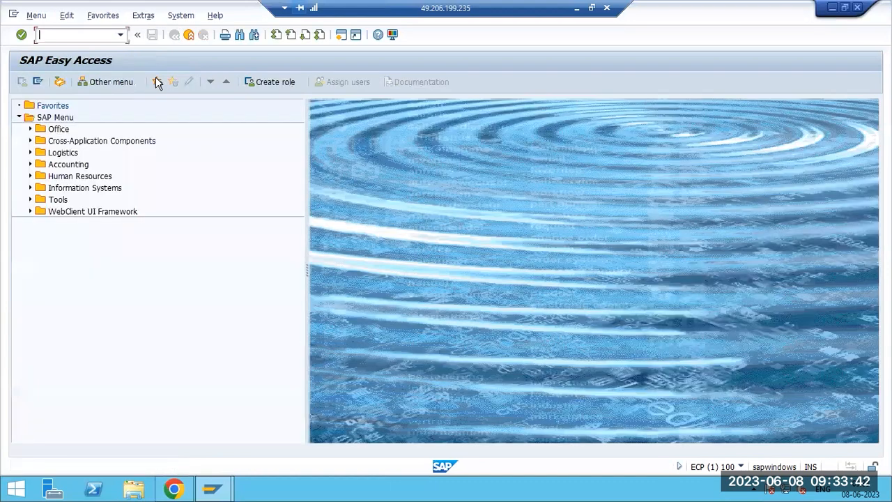
Add a Paint note: 'SM36 - for creation of BTC jobs --each job is required the one BTC work process--'.
click(576, 8)
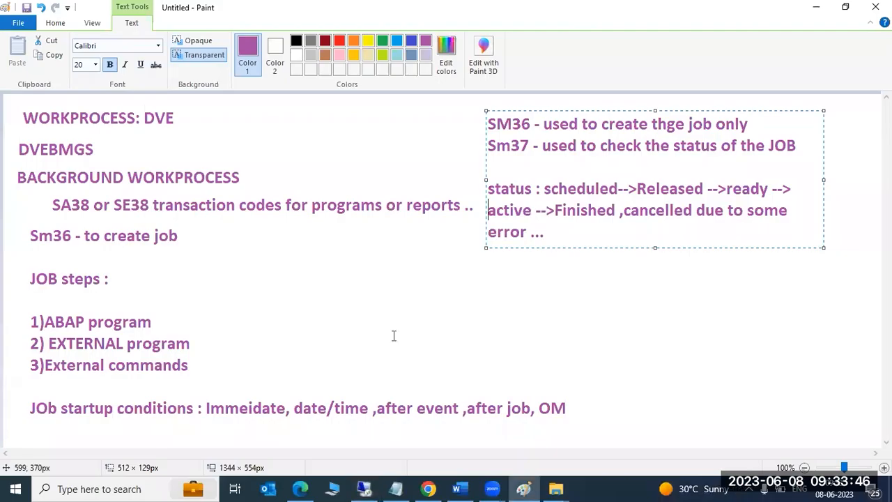
drag(313, 267, 846, 372)
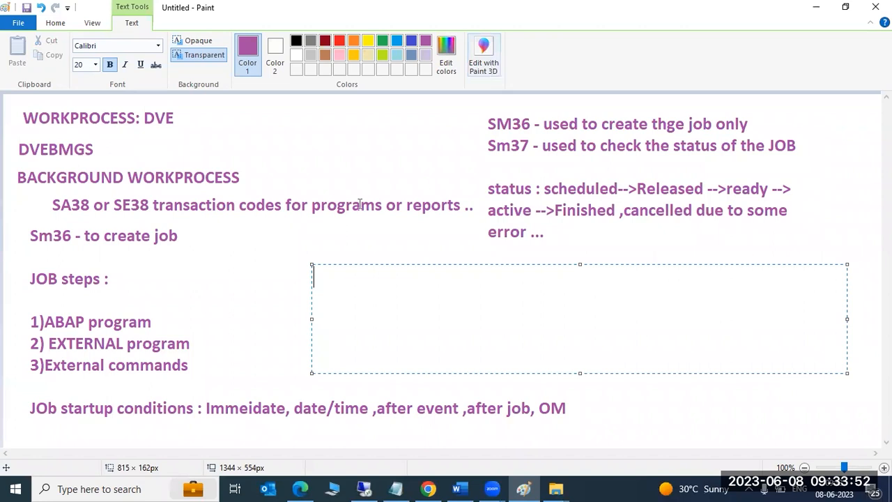
text(SM36 -)
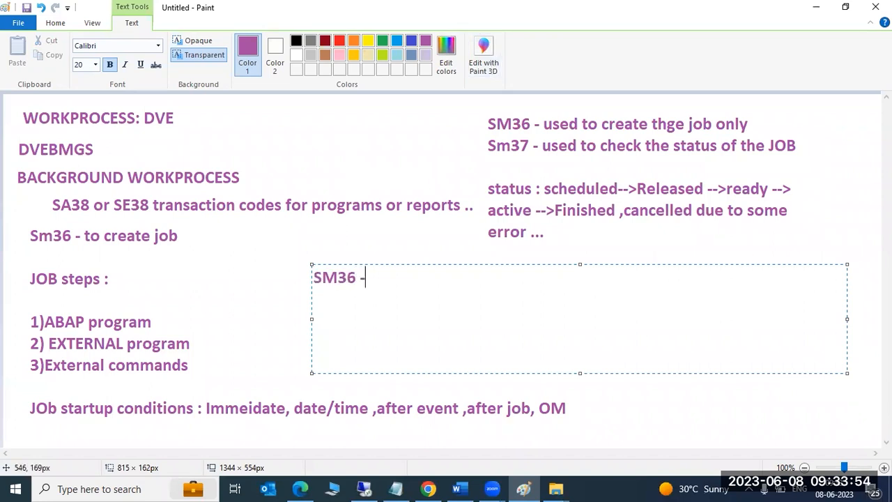
text( for cre)
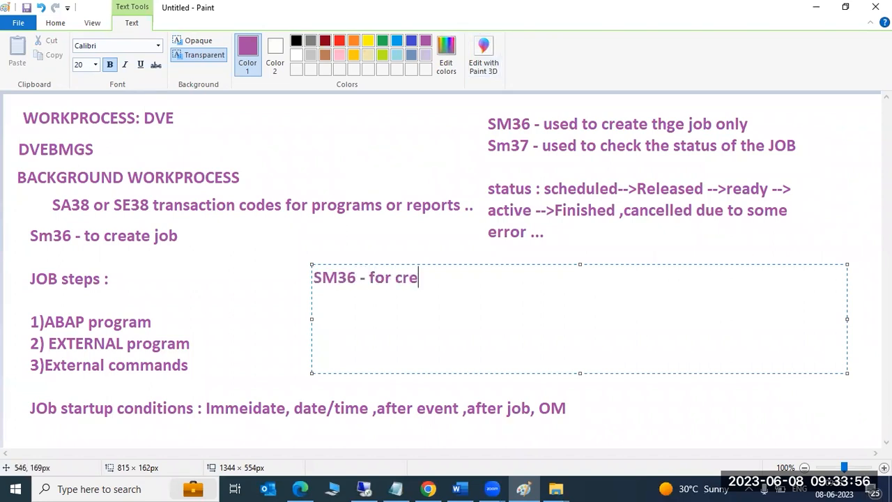
text(ation of B)
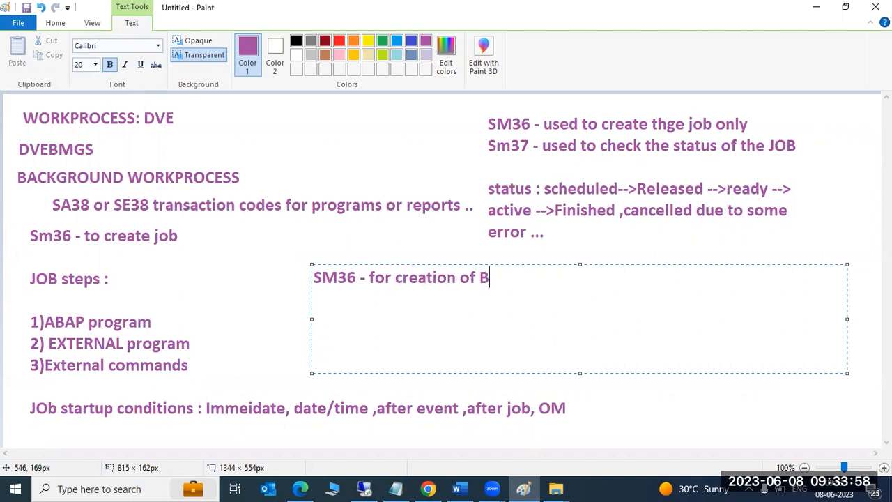
text(TC jobs --each job is required the one BTC work process)
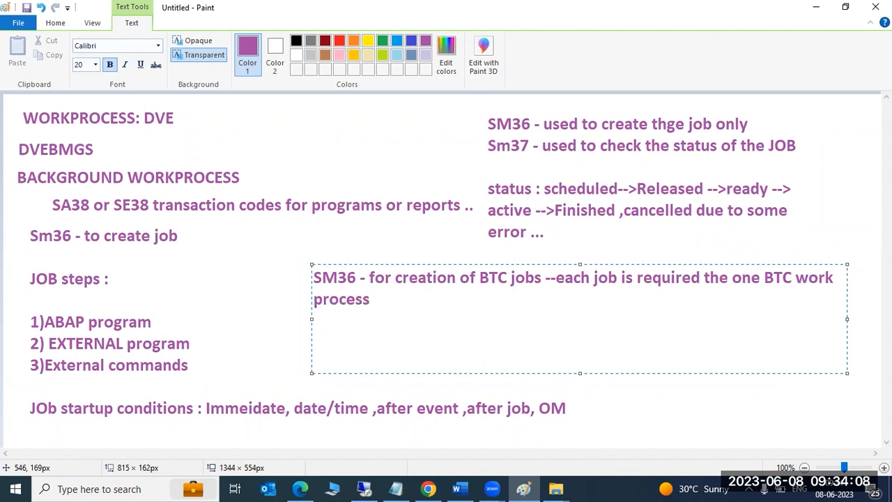
text(---)
Start a new note line 'Sm37 -' and return to the SAP remote session.
key(Return)
text(Sm37 -)
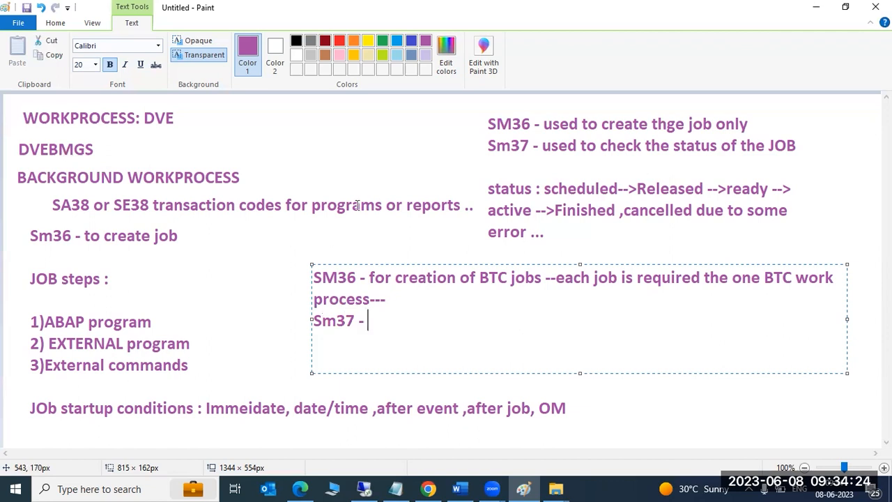
click(363, 488)
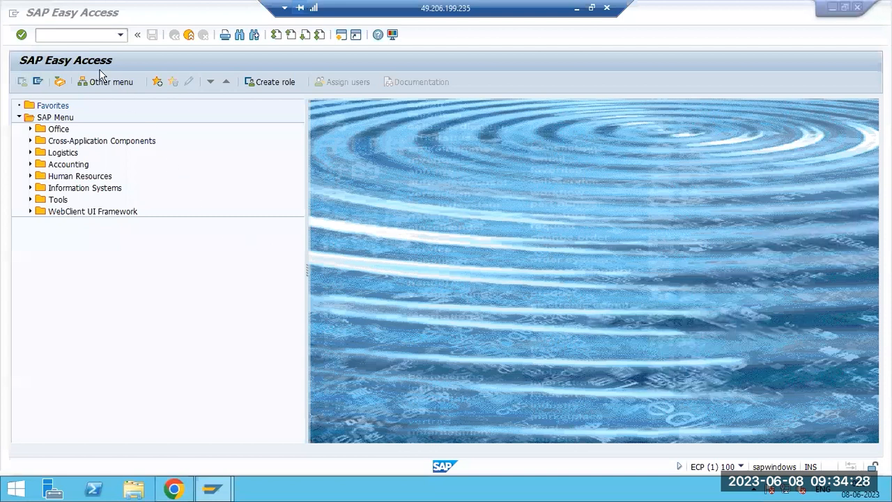
Launch the SM37 job monitoring transaction.
click(82, 35)
key(Return)
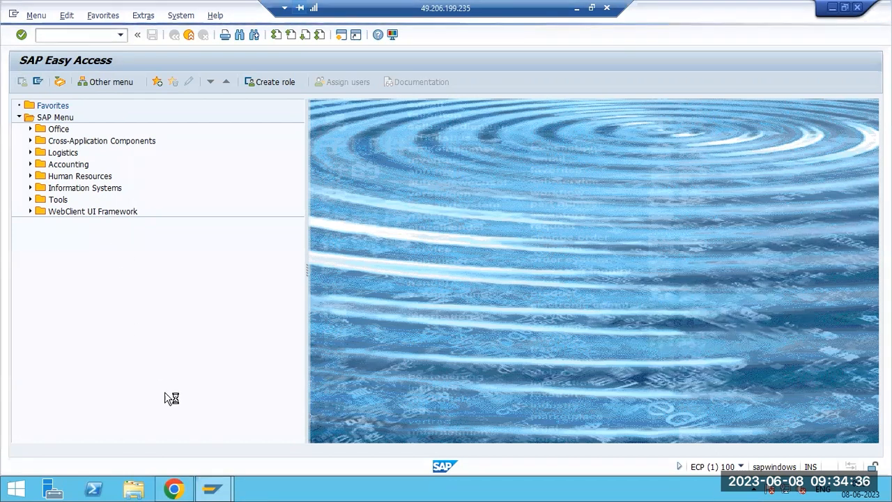
mouse_move(214, 487)
click(258, 412)
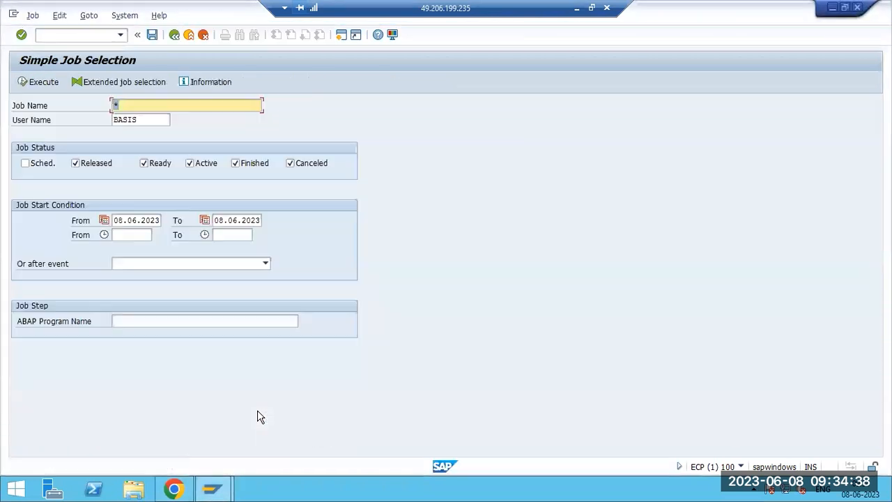
Restrict the selection to Canceled jobs for user name * and list them.
click(101, 163)
click(143, 166)
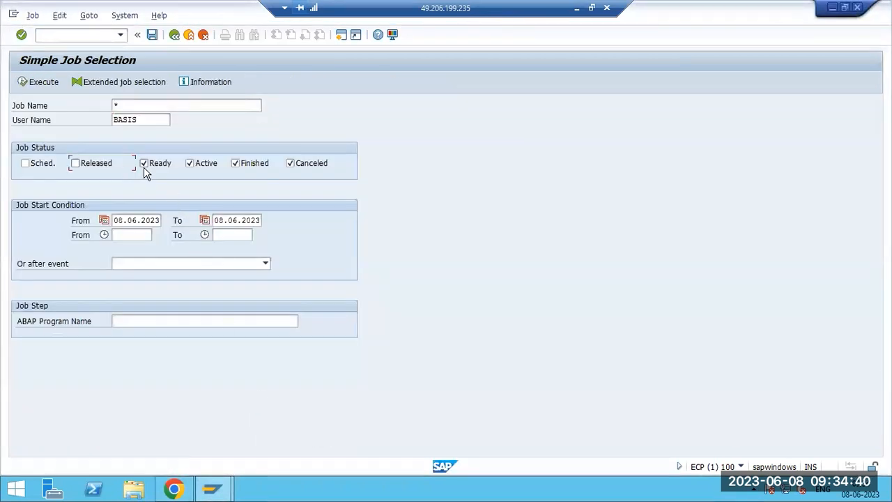
click(200, 164)
click(236, 165)
click(158, 122)
double_click(158, 122)
text(*)
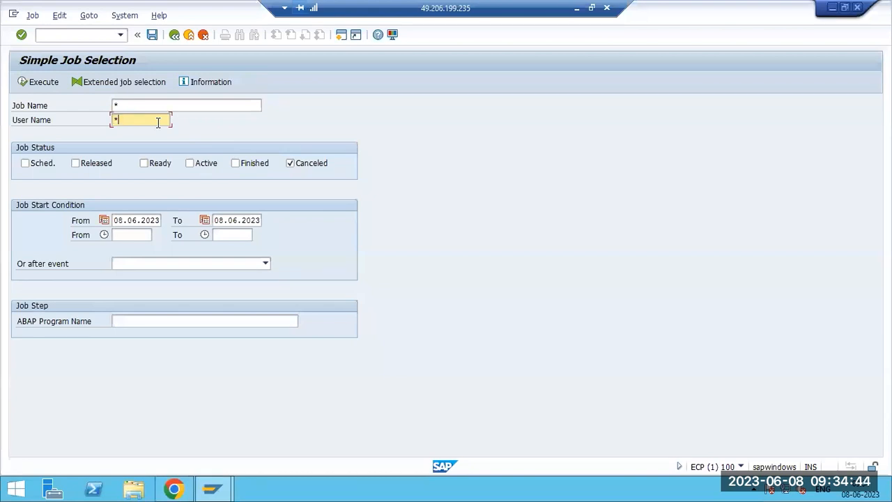
click(49, 82)
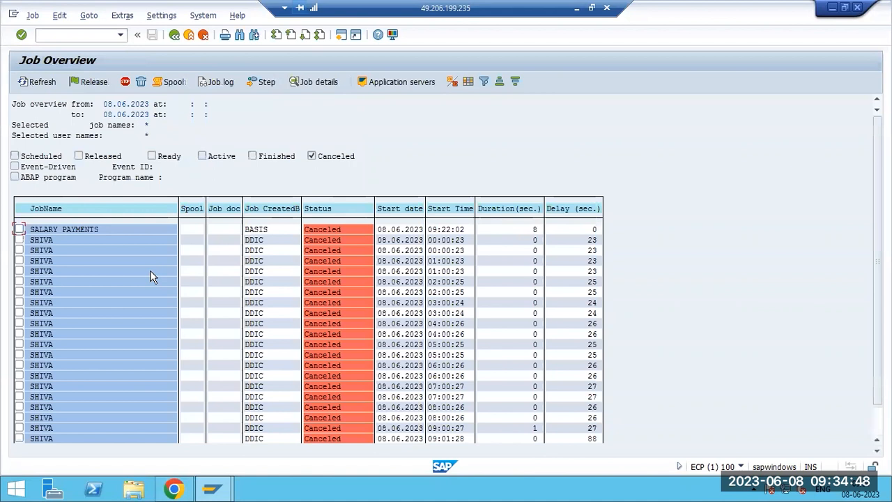
scroll(150, 278, down, 2)
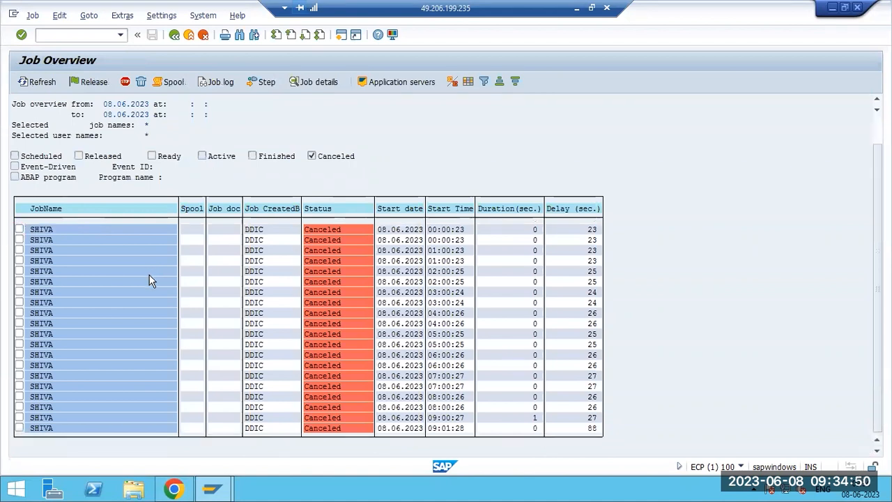
Read a canceled hourly job's log (HTML template not found), then back out to job selection.
double_click(39, 261)
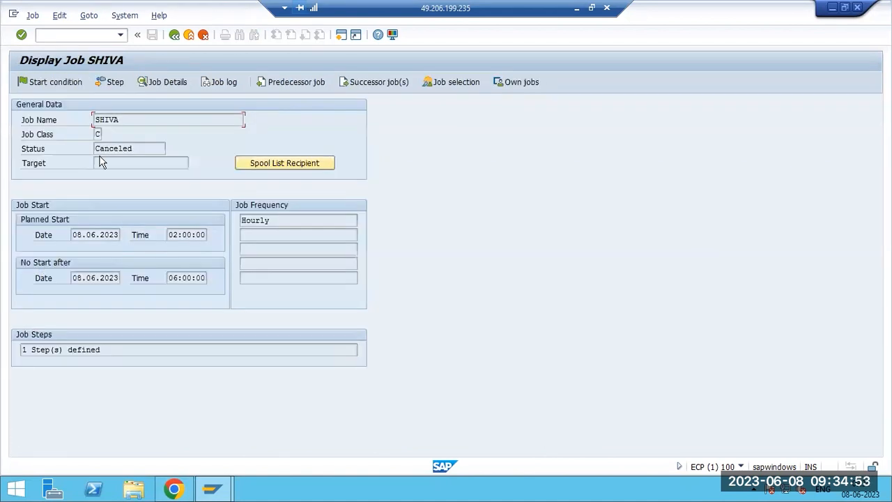
click(215, 82)
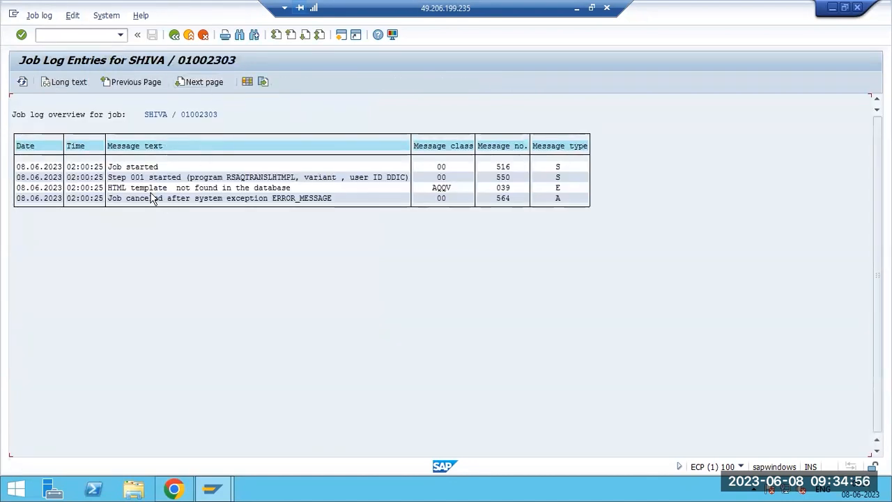
key(F3)
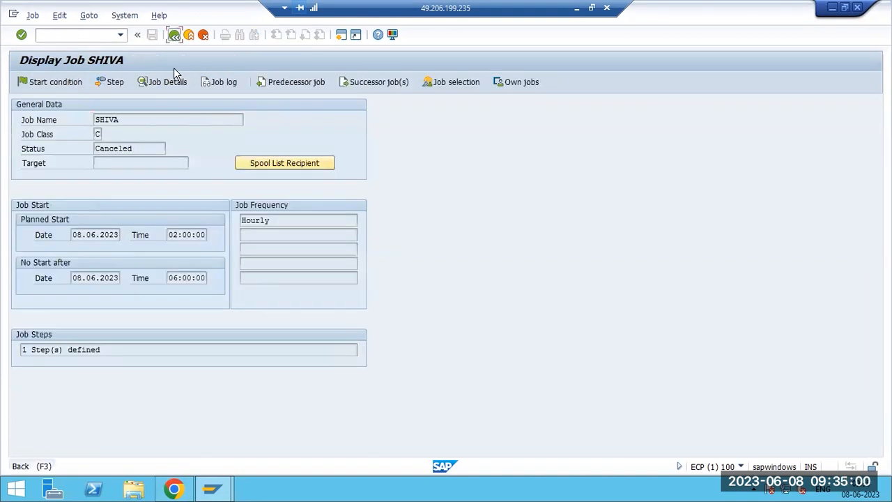
click(174, 35)
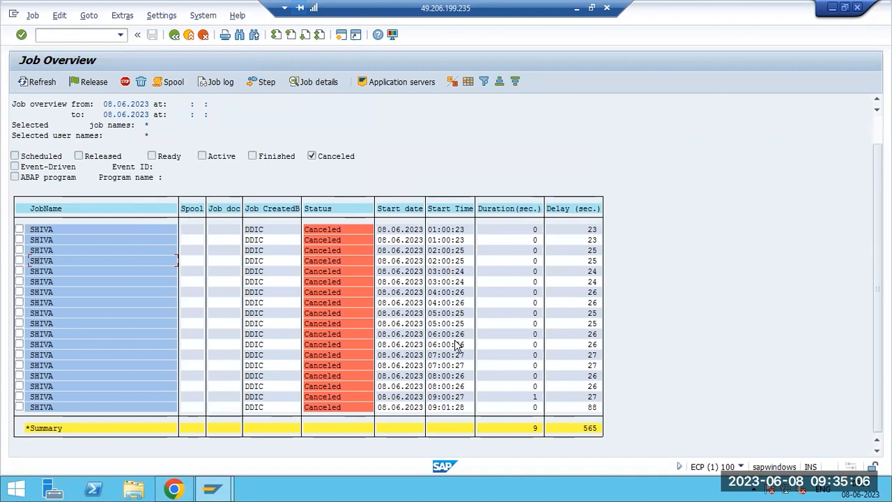
scroll(440, 376, up, 2)
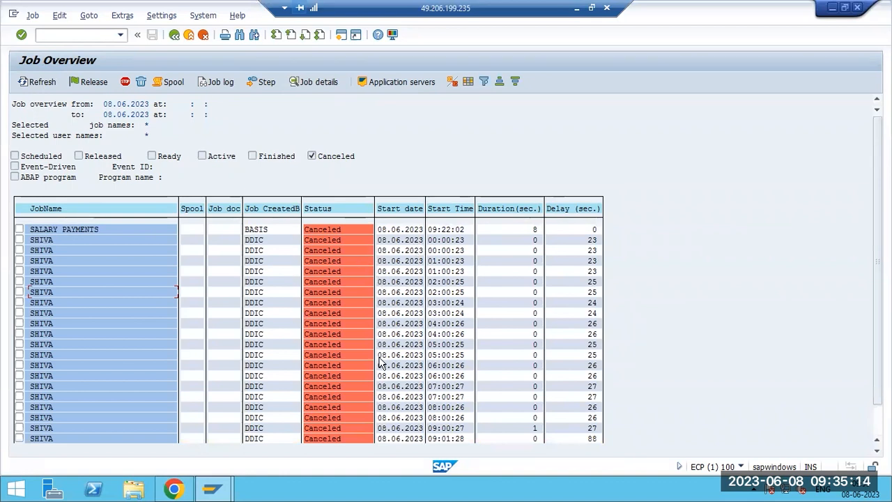
click(175, 34)
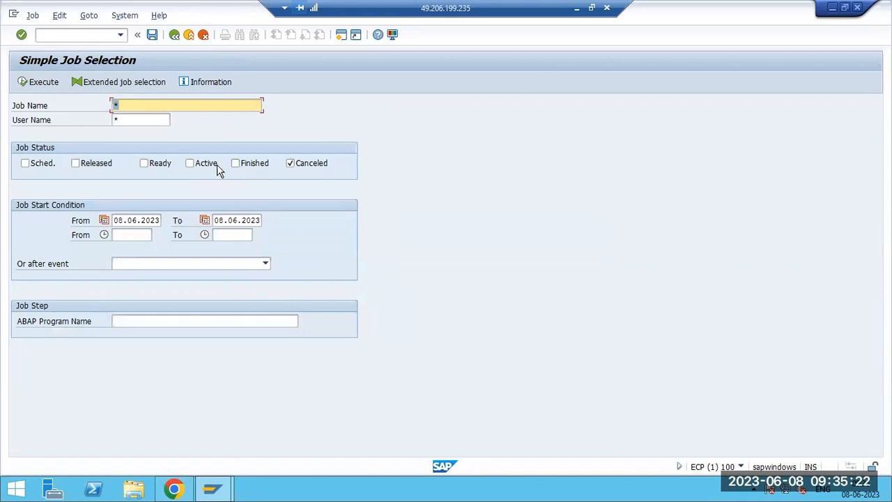
Relist the canceled jobs, read another hourly job's log, and return to selection criteria.
click(36, 83)
scroll(83, 316, down, 1)
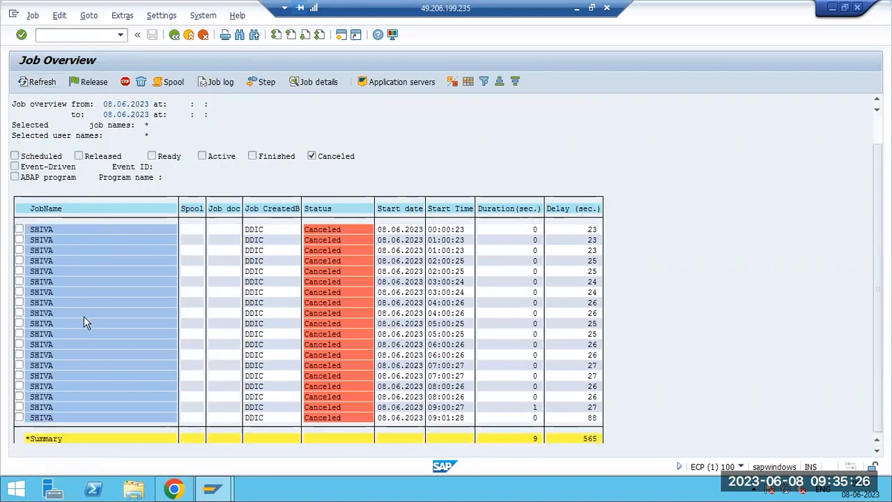
scroll(84, 317, up, 1)
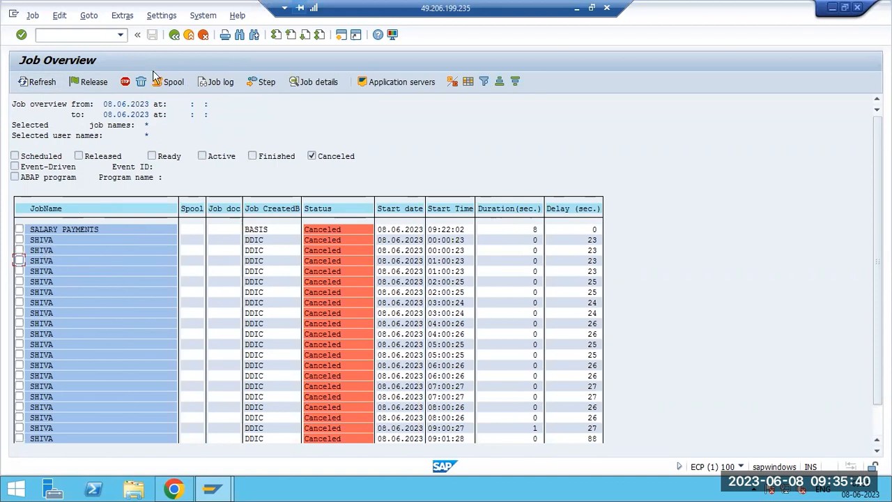
click(51, 252)
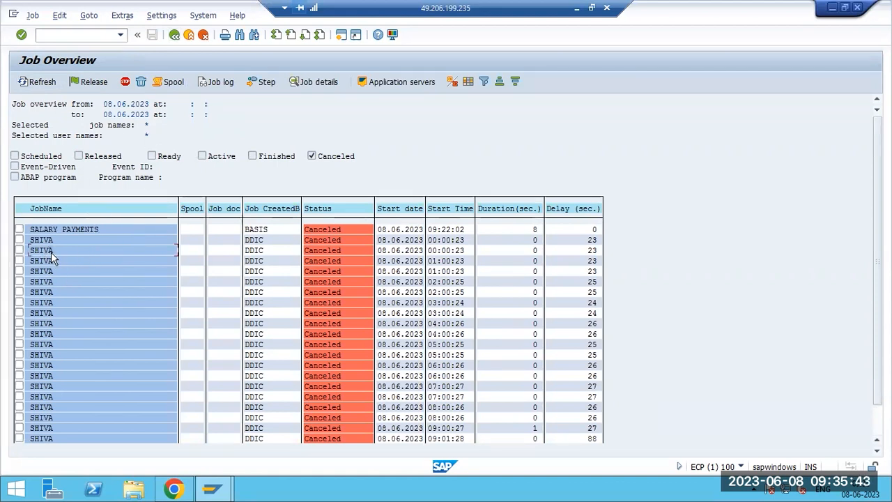
click(215, 82)
key(F3)
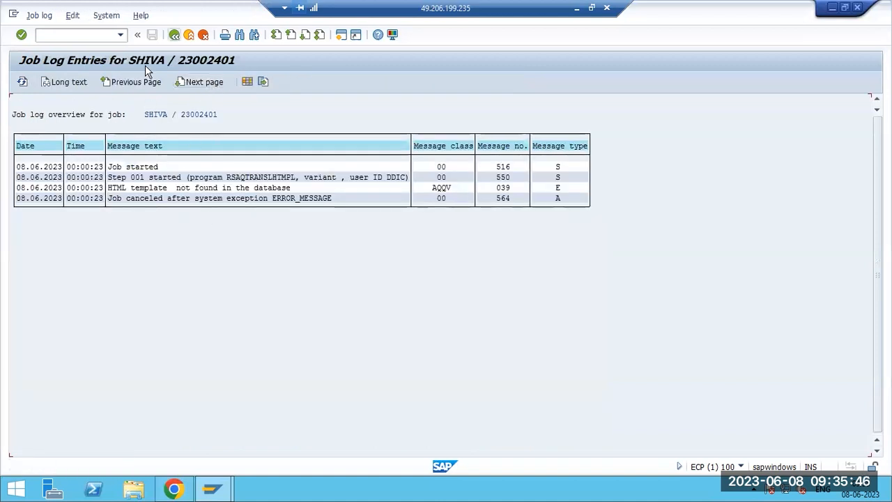
key(F3)
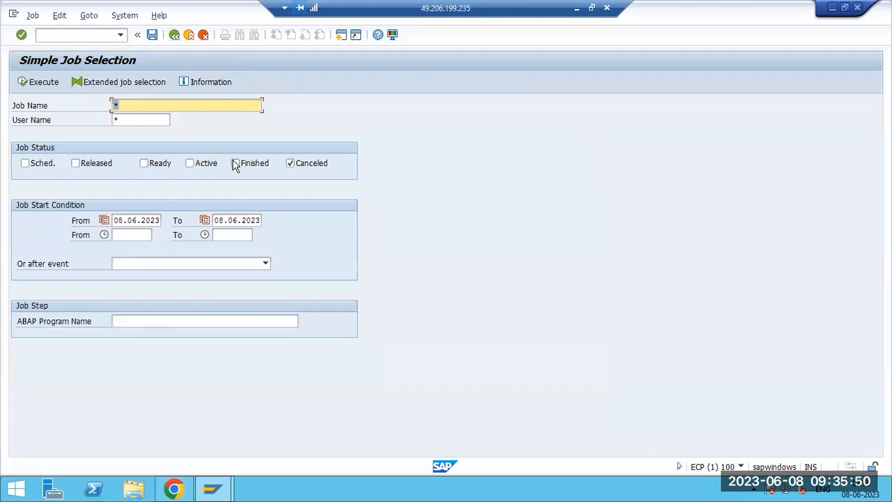
Search Active-only jobs for 08.06.2023, finding none, then return to SAP Easy Access.
click(193, 170)
click(290, 165)
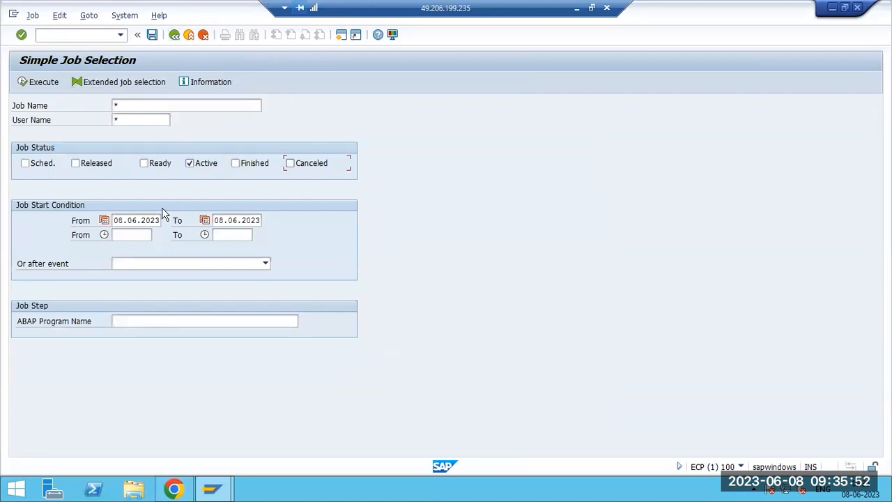
click(40, 81)
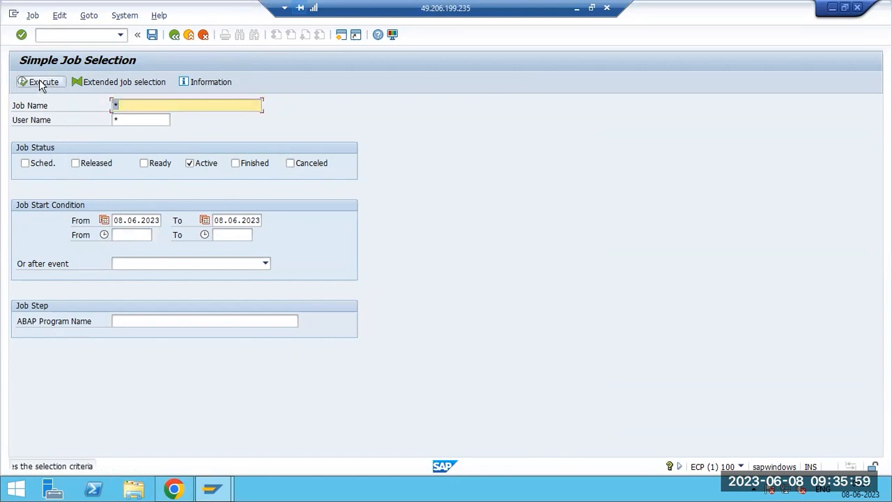
click(123, 219)
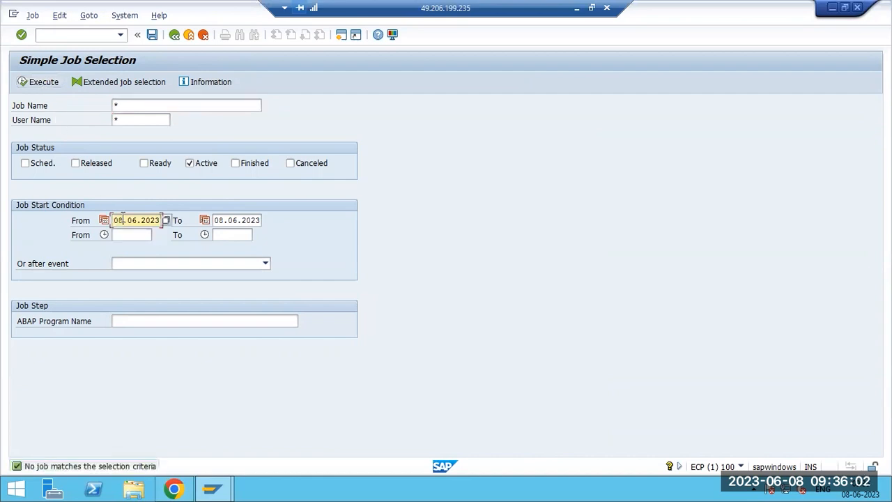
key(F3)
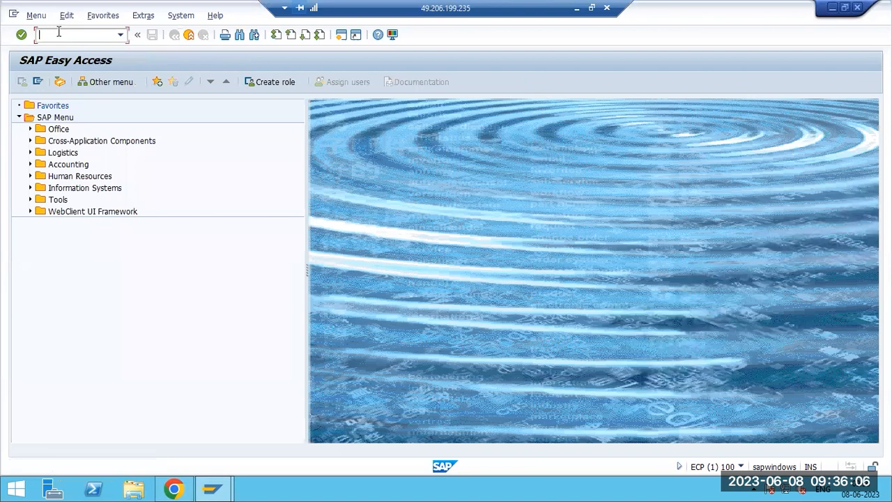
Run SM37 and list today's jobs for the logged-in user with the default statuses.
text(sm37)
key(Return)
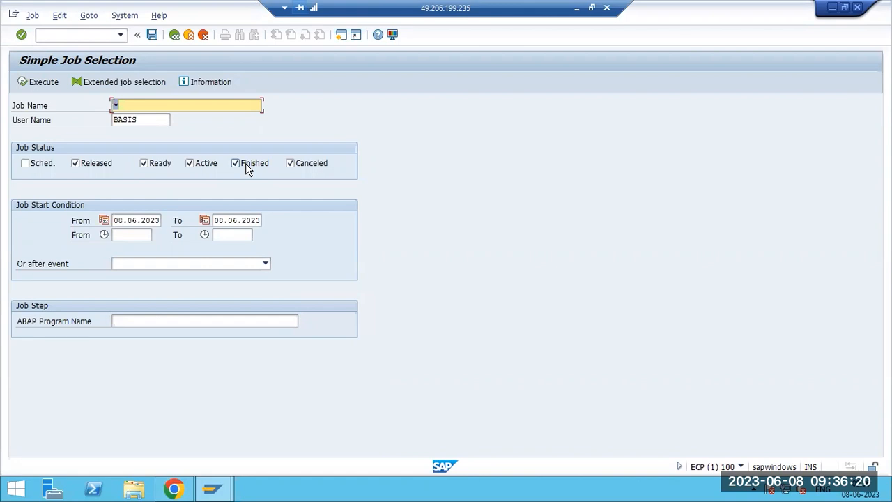
click(49, 84)
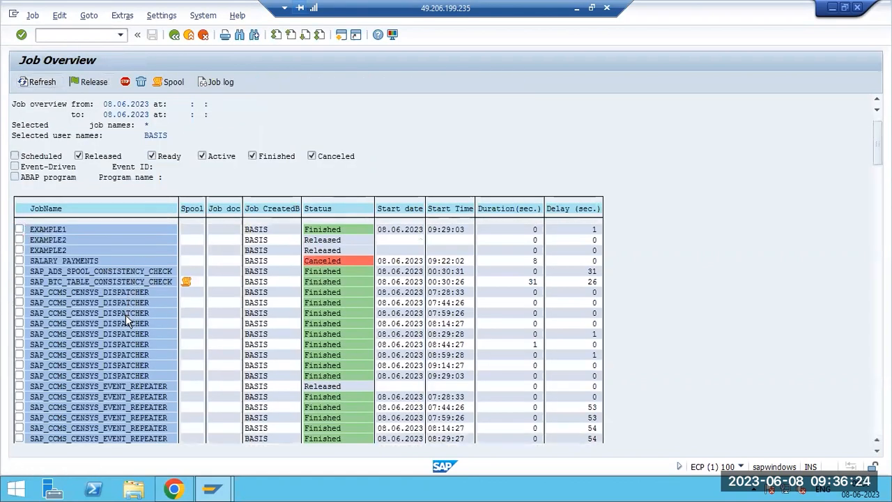
Select the canceled SALARY PAYMENTS job in the list, then return to job selection.
click(65, 261)
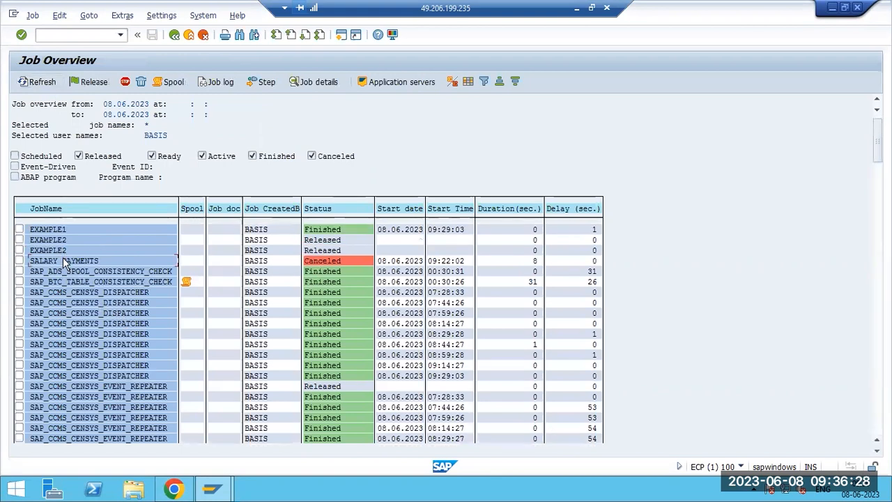
scroll(84, 292, down, 4)
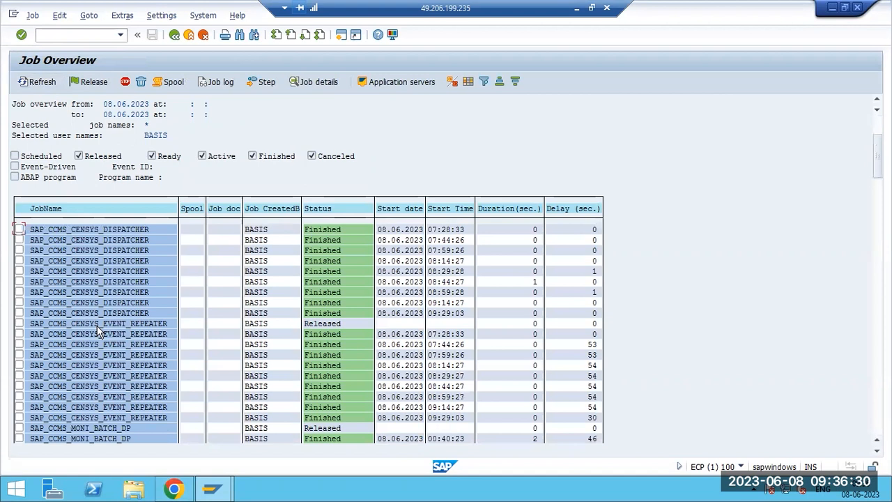
scroll(103, 327, down, 4)
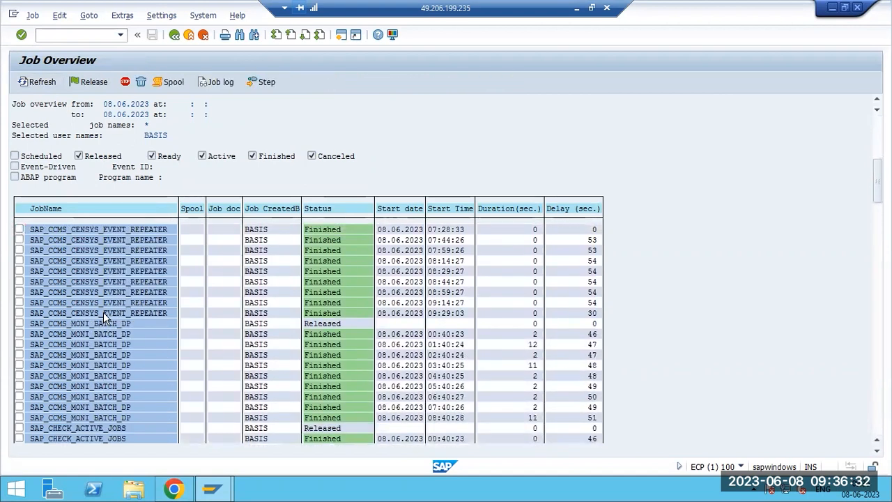
scroll(119, 272, up, 4)
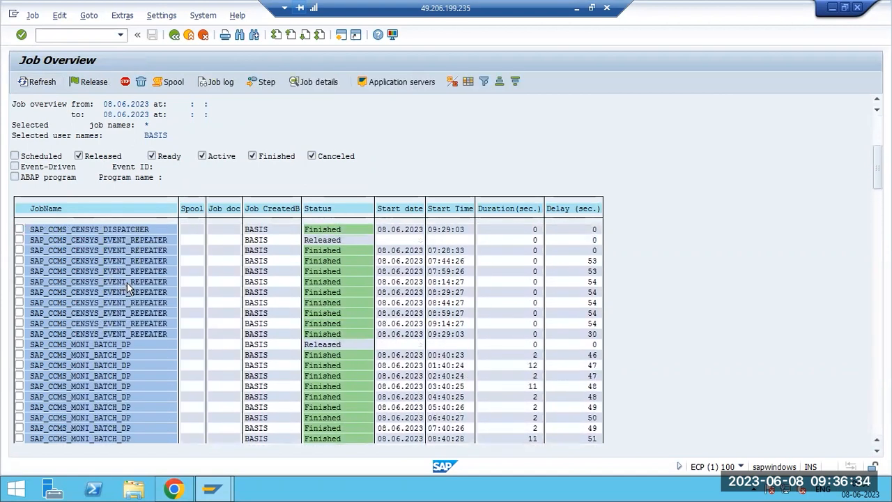
scroll(128, 287, up, 4)
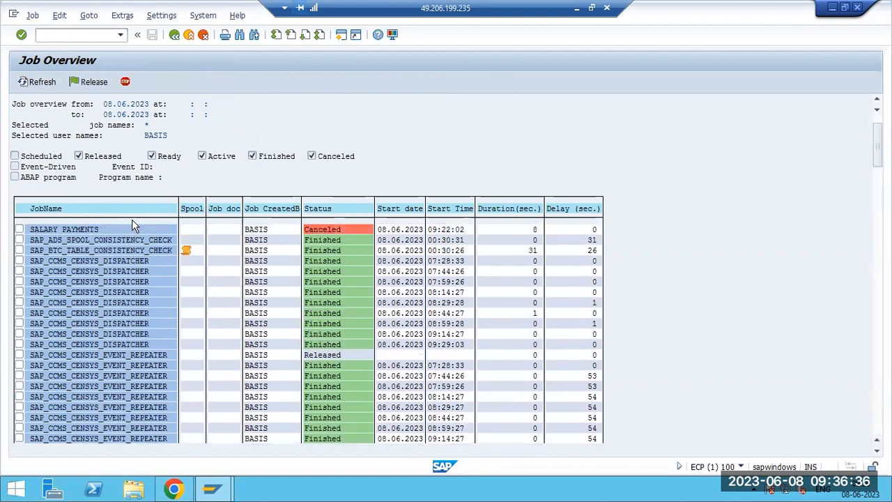
scroll(135, 226, up, 1)
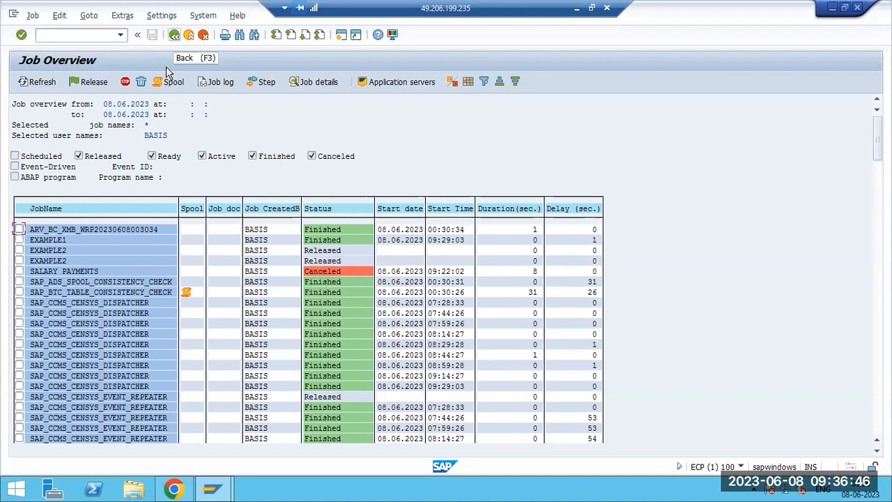
key(F3)
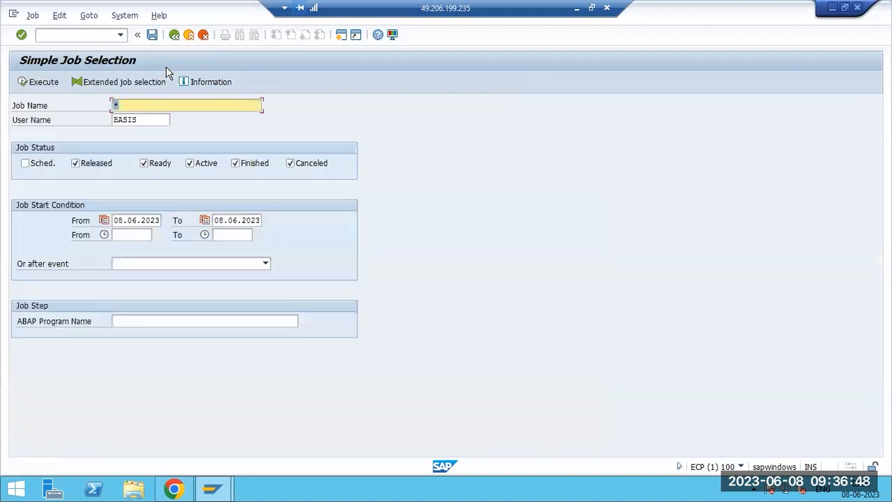
key(F3)
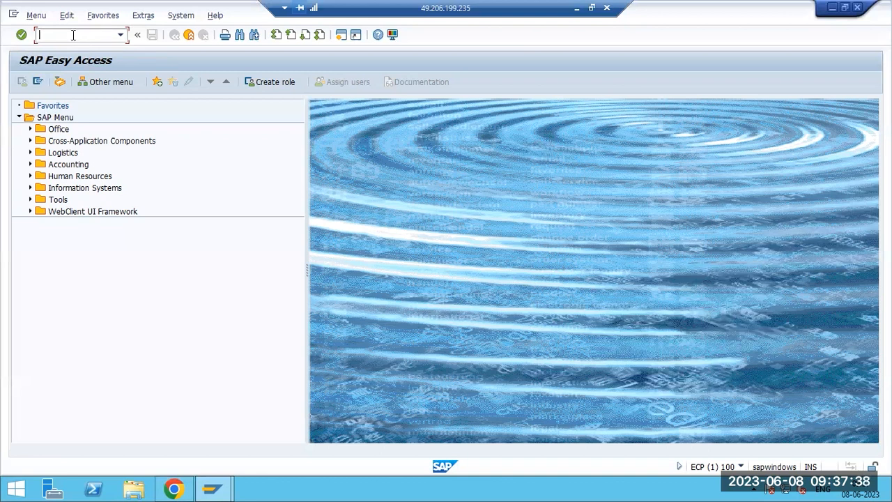
text(sm37)
key(Return)
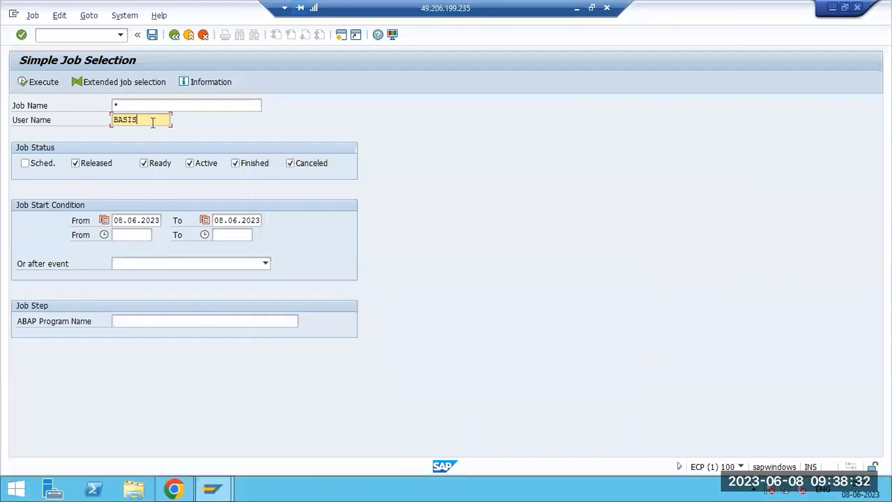
Set User Name to DDIC and uncheck the Released, Ready, Active and Finished statuses.
key(BackSpace)
key(BackSpace)
key(BackSpace)
key(BackSpace)
key(BackSpace)
text(DDIC)
click(97, 163)
click(159, 163)
click(205, 166)
click(230, 164)
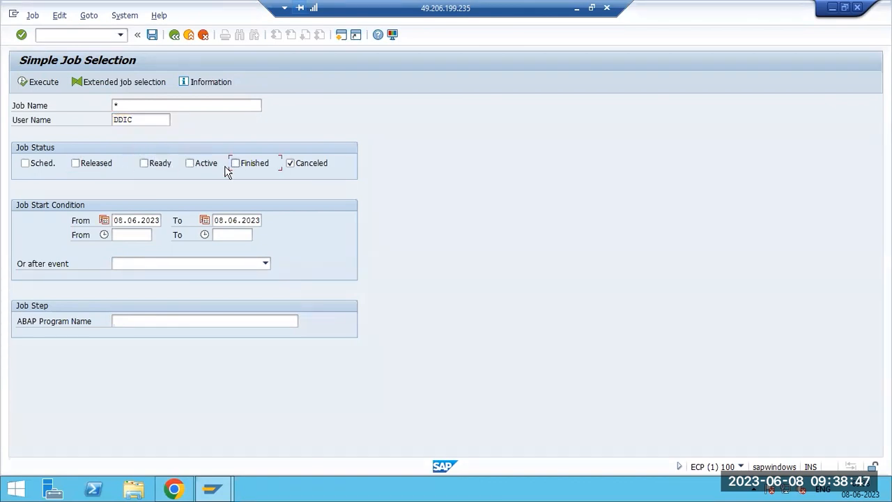
Set both start dates to 07.06.2023, keeping Canceled selected.
click(124, 222)
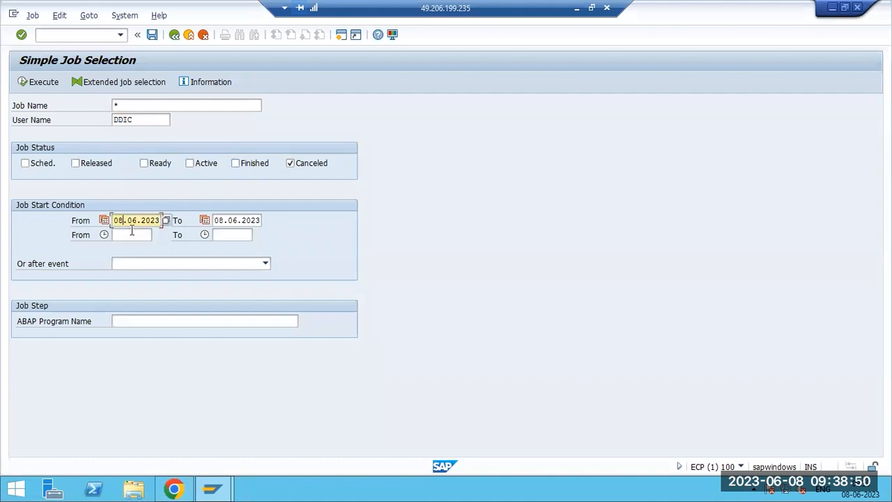
key(BackSpace)
text(7)
click(221, 222)
key(BackSpace)
text(7)
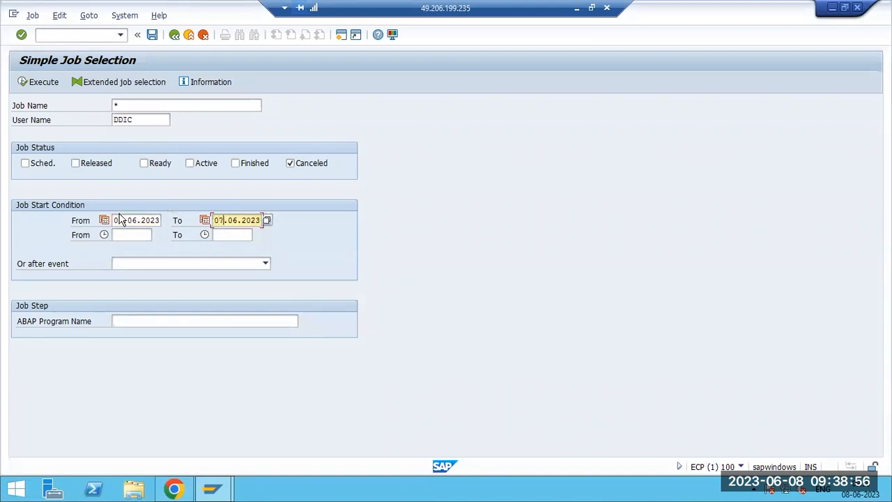
click(290, 166)
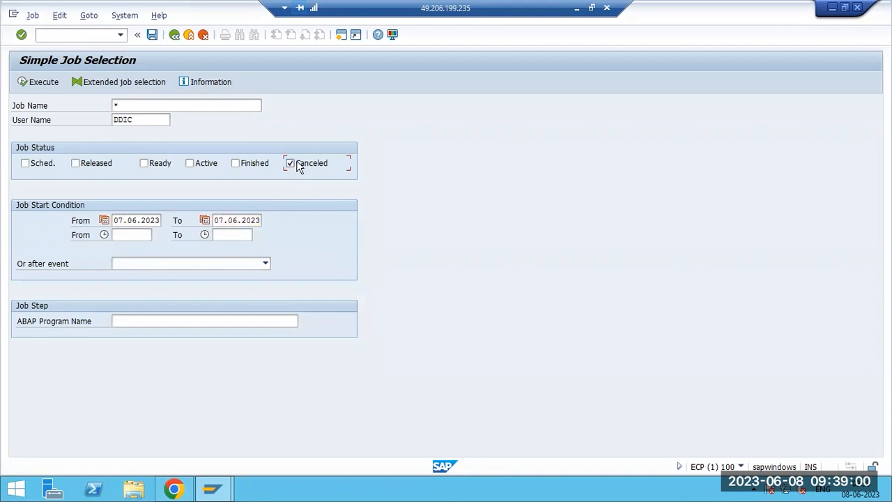
Execute the search, scan the Job Overview, and tick the job started at 08:11:51.
click(32, 82)
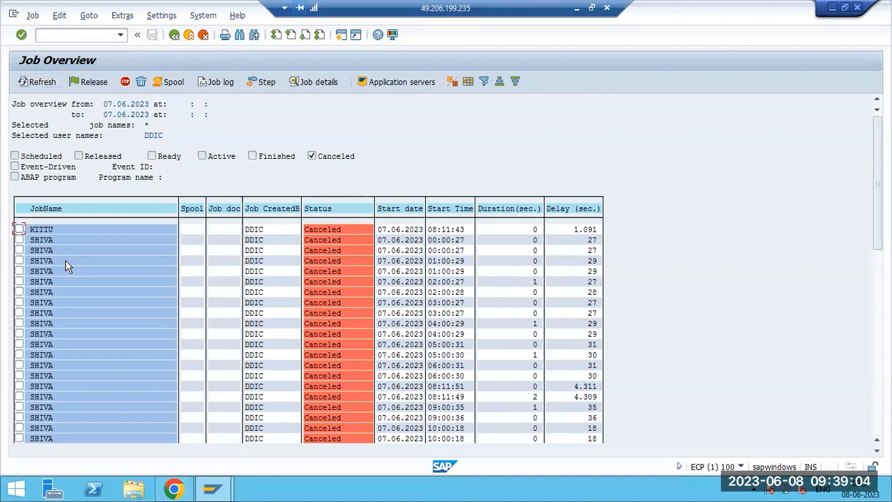
scroll(64, 264, down, 3)
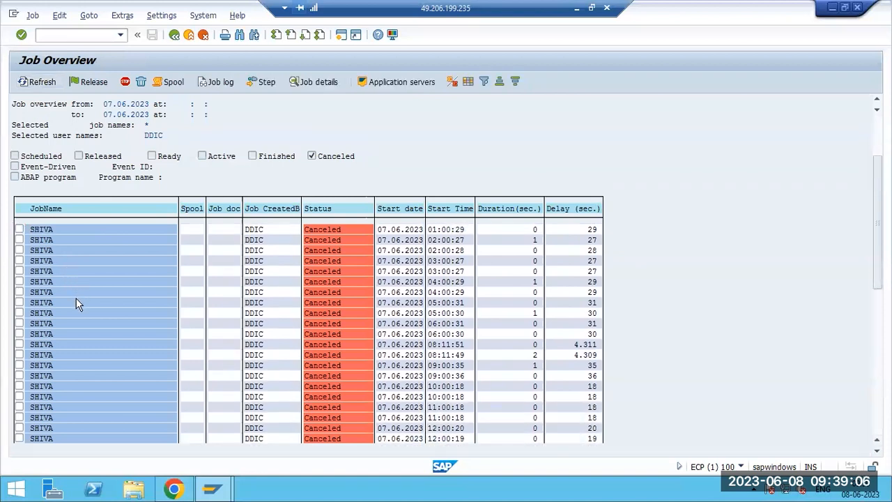
scroll(72, 308, down, 4)
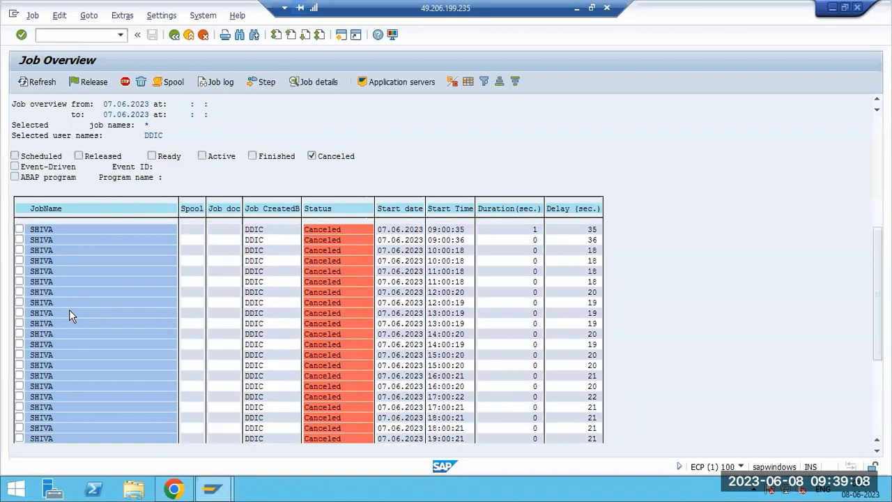
scroll(84, 315, up, 1)
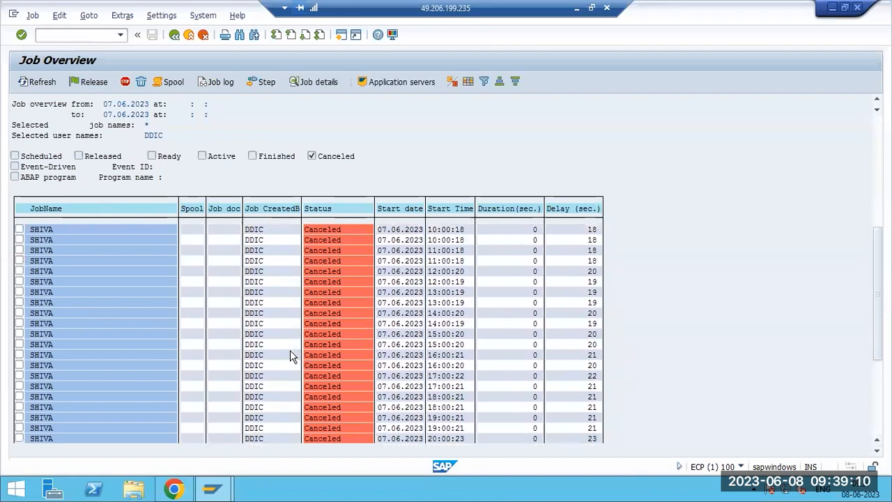
scroll(290, 354, up, 2)
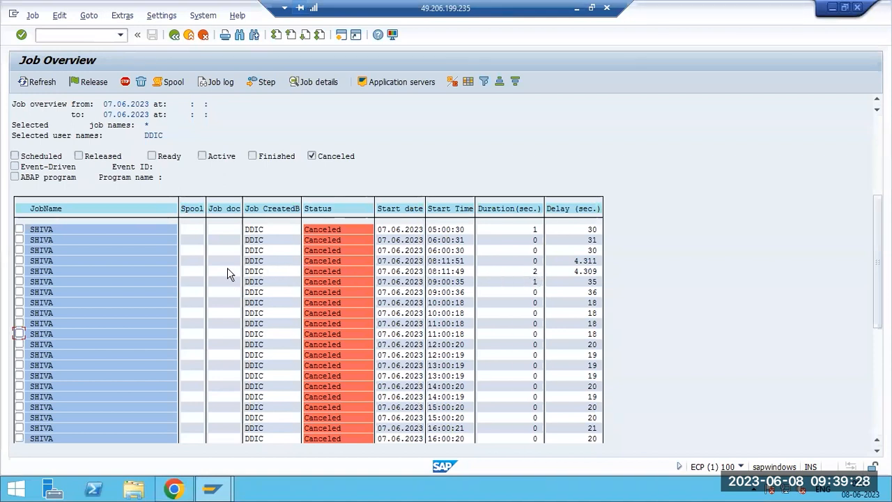
click(19, 261)
Open the marked job's log and read the Step 001 long text about the missing HTML template.
click(209, 82)
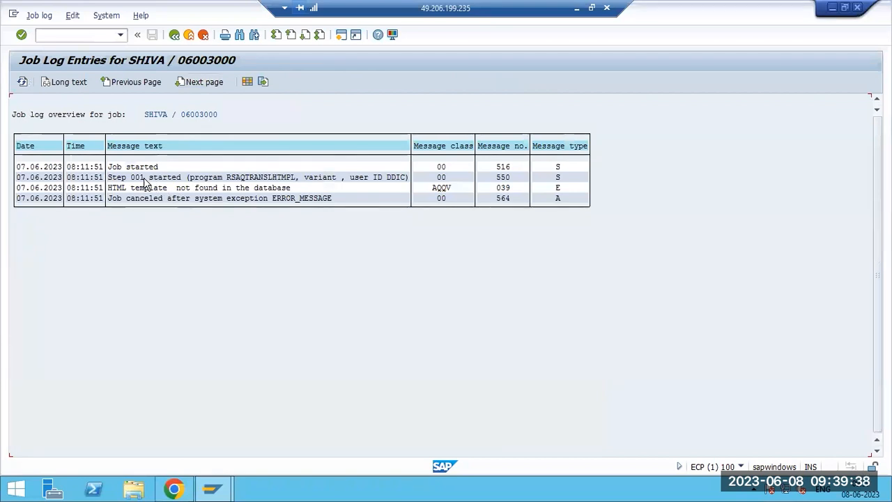
click(125, 169)
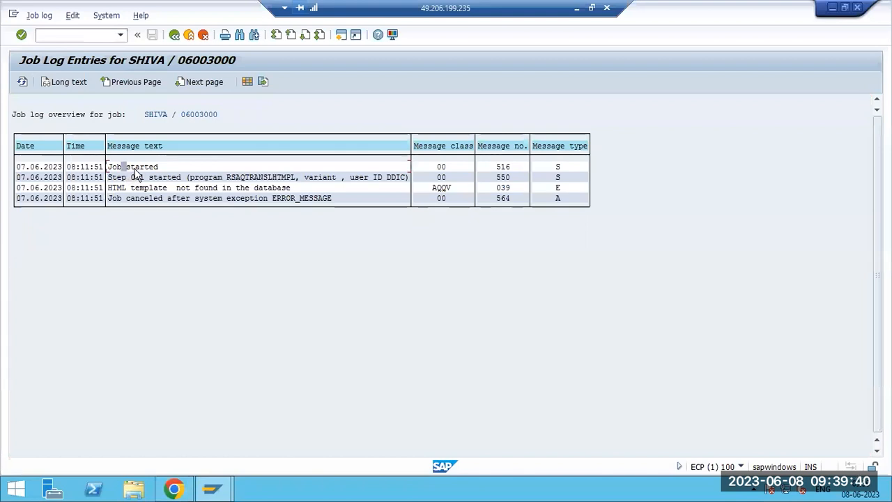
click(139, 179)
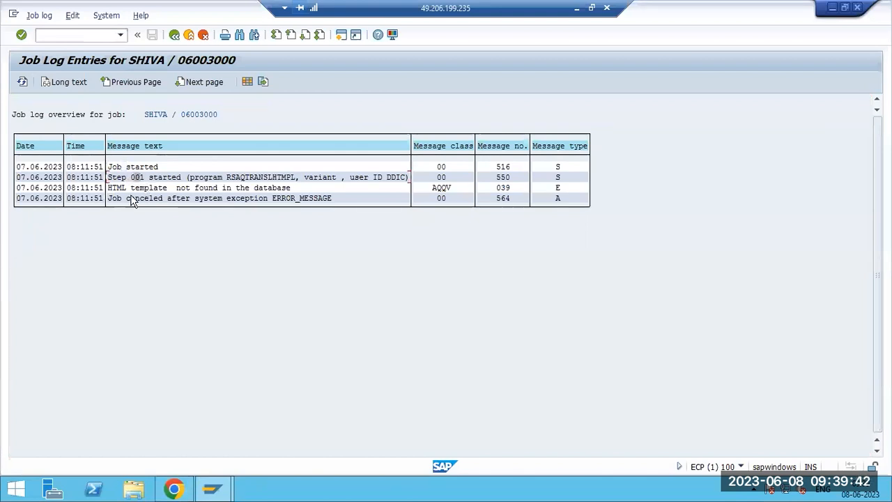
click(179, 189)
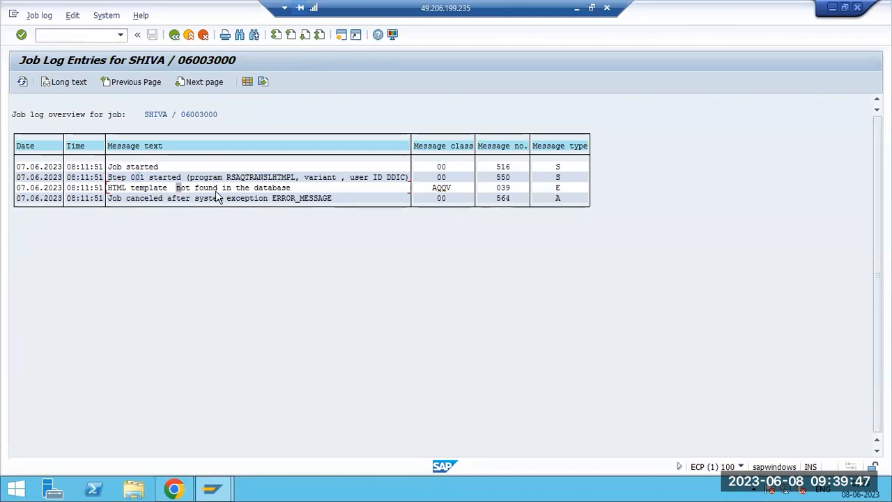
double_click(254, 178)
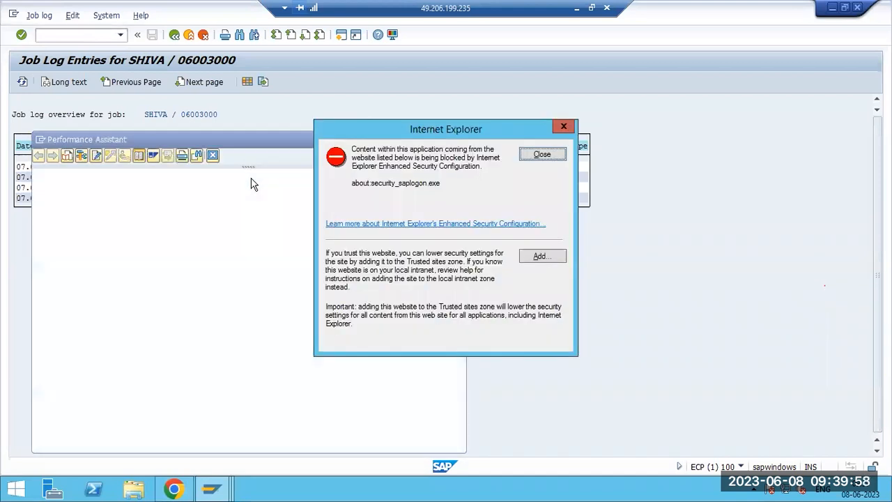
click(526, 158)
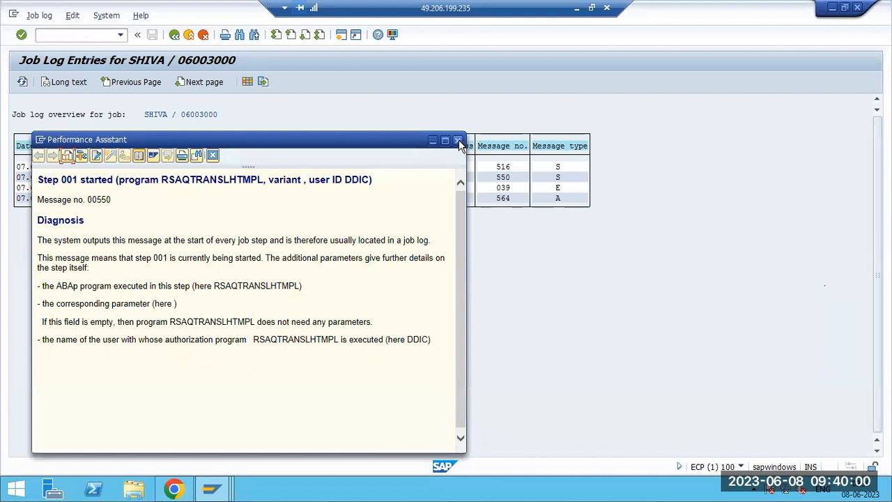
click(460, 139)
click(238, 178)
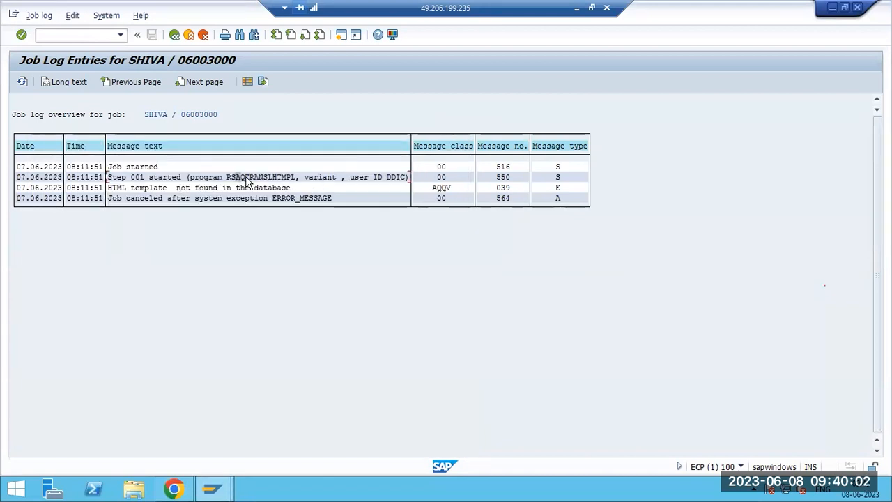
click(180, 189)
Return to the canceled jobs list and select the DDIC job creator entry.
key(F3)
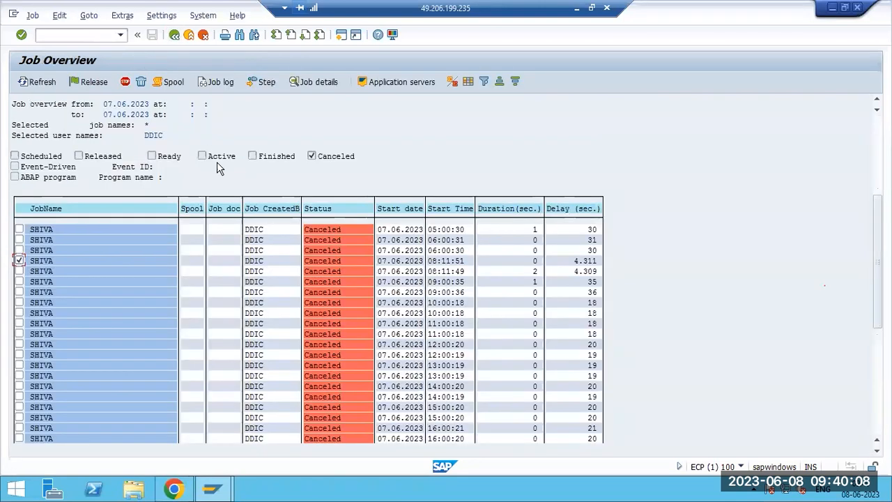
click(252, 253)
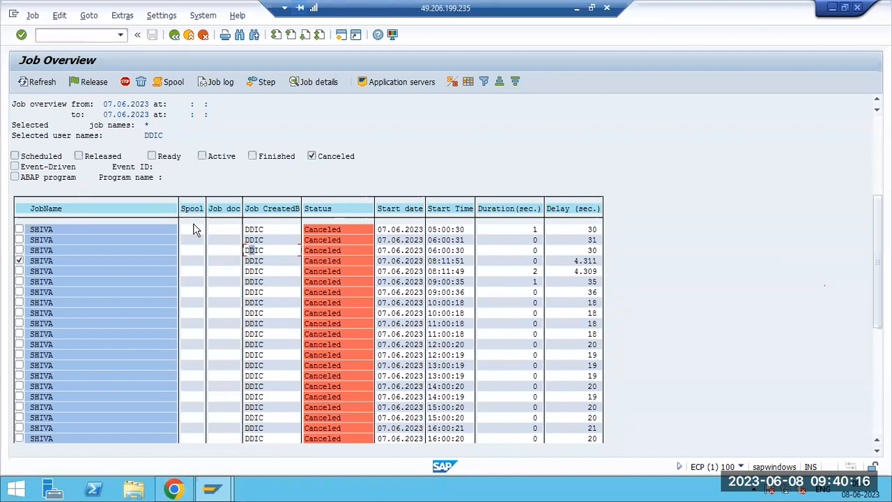
click(54, 37)
Display user DDIC, browse its Logon Data, Address and Defaults tabs, then switch to change mode.
key(Return)
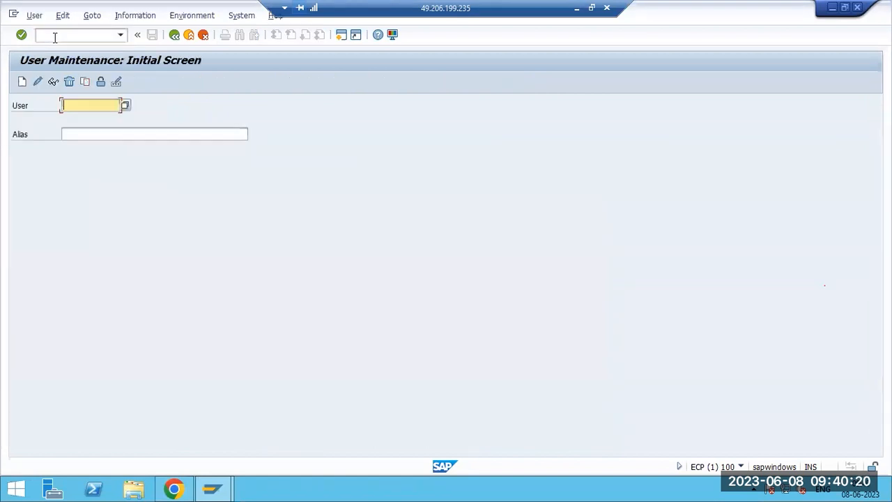
text(DDIC)
click(54, 85)
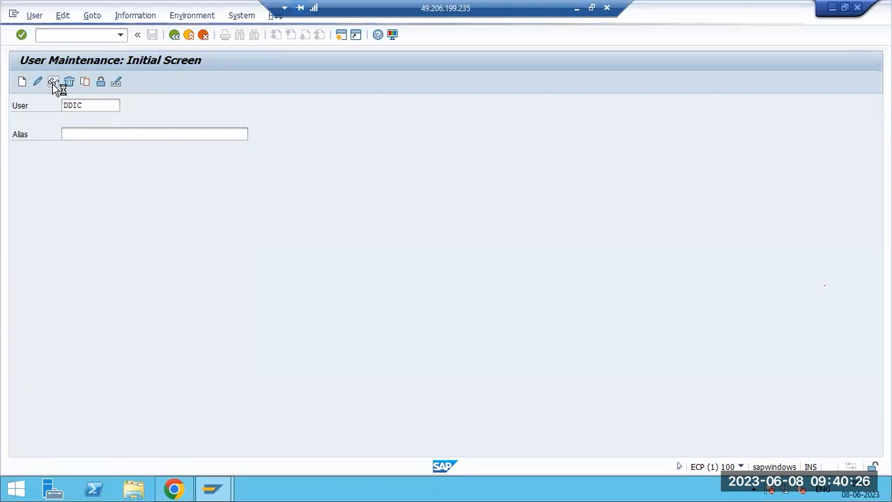
click(168, 151)
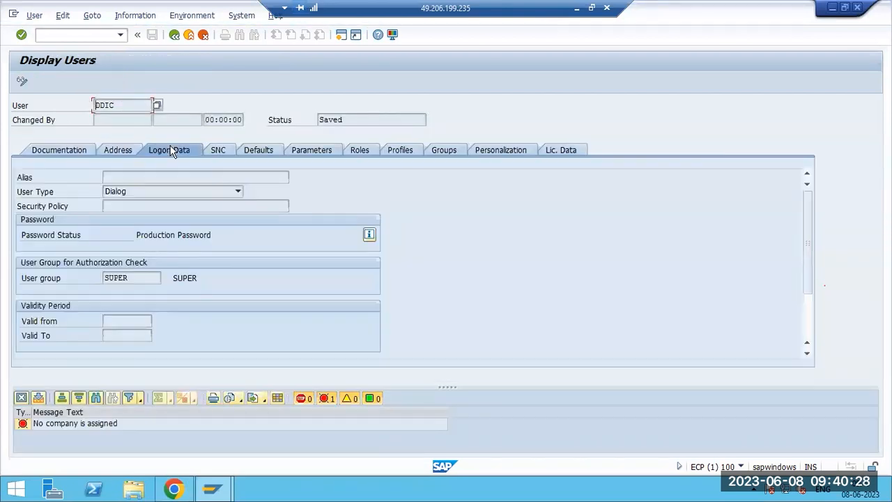
click(116, 153)
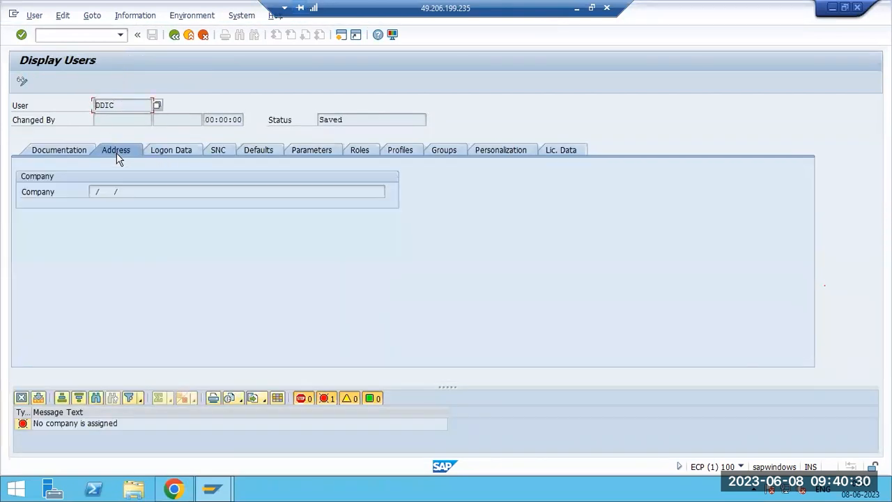
click(164, 150)
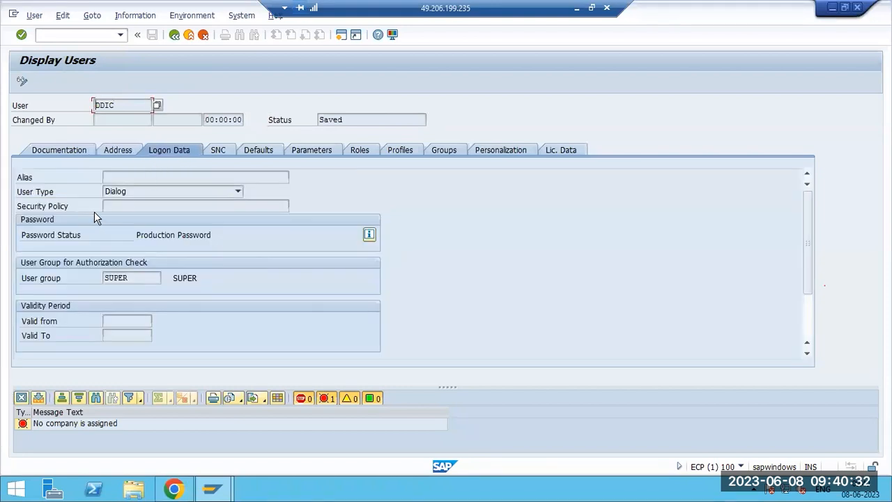
click(258, 149)
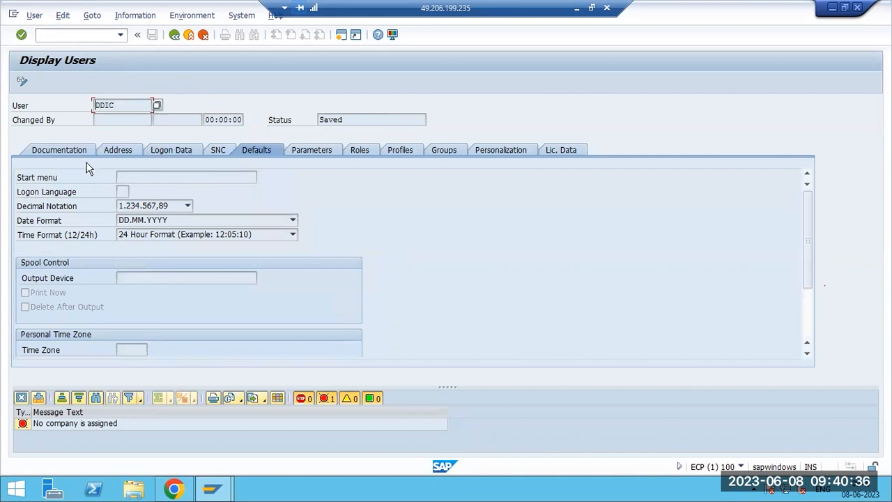
click(118, 148)
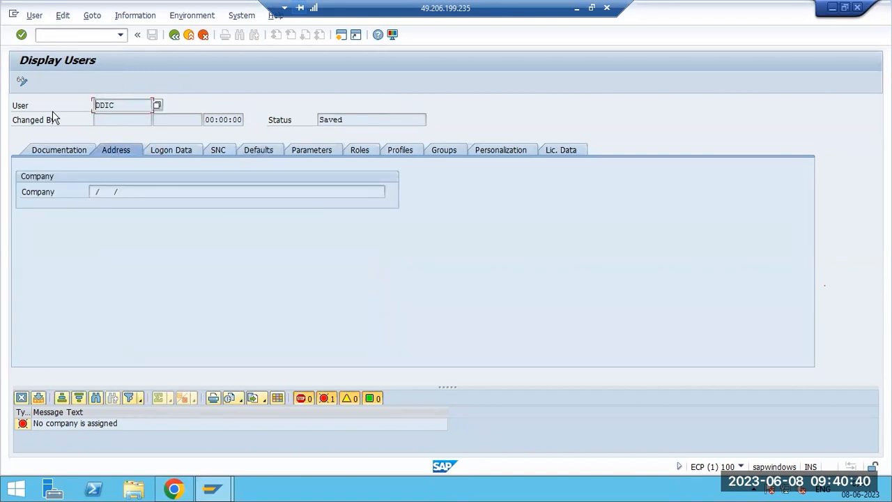
click(23, 81)
Assign company SAP to user DDIC through the company name lookup.
click(39, 192)
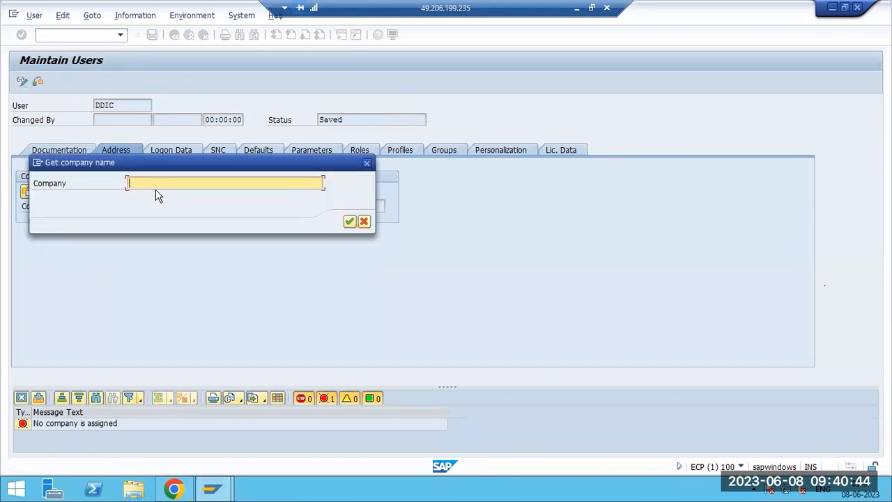
text(SAP)
click(348, 223)
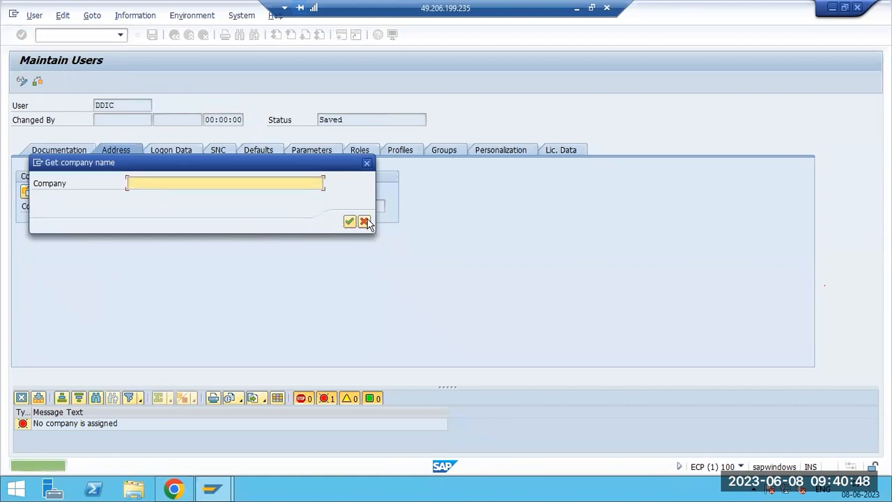
click(27, 191)
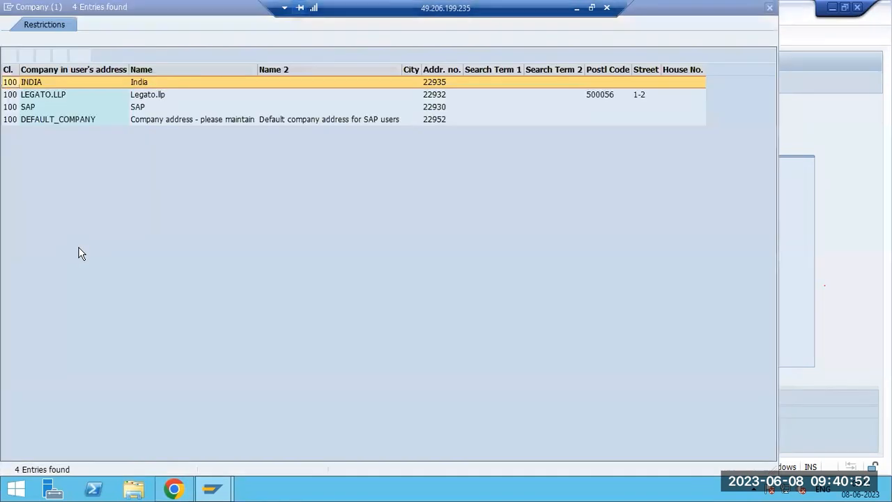
double_click(38, 108)
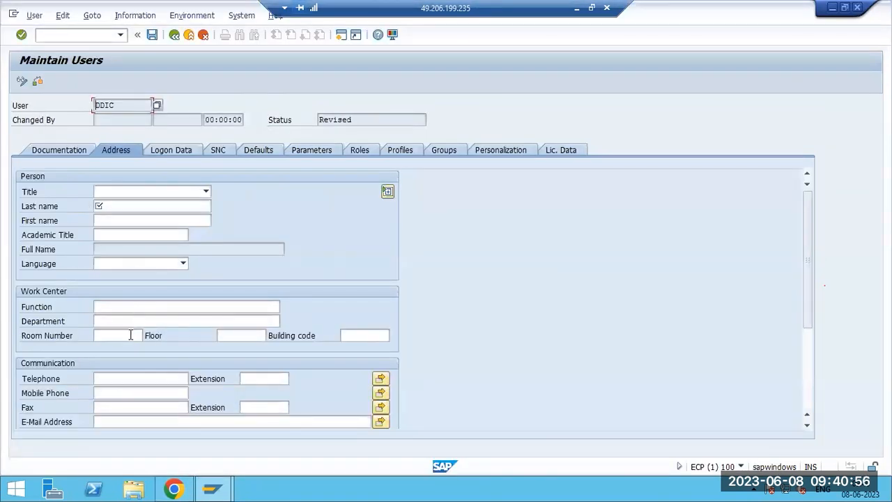
click(106, 392)
Enter the user's e-mail address, fix its typo, and save.
click(107, 423)
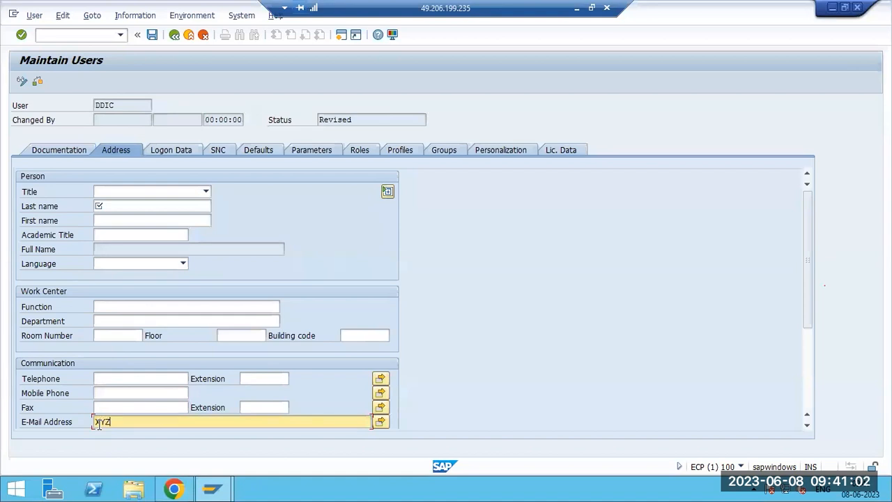
text(XYZ@GMAI>COM)
click(152, 34)
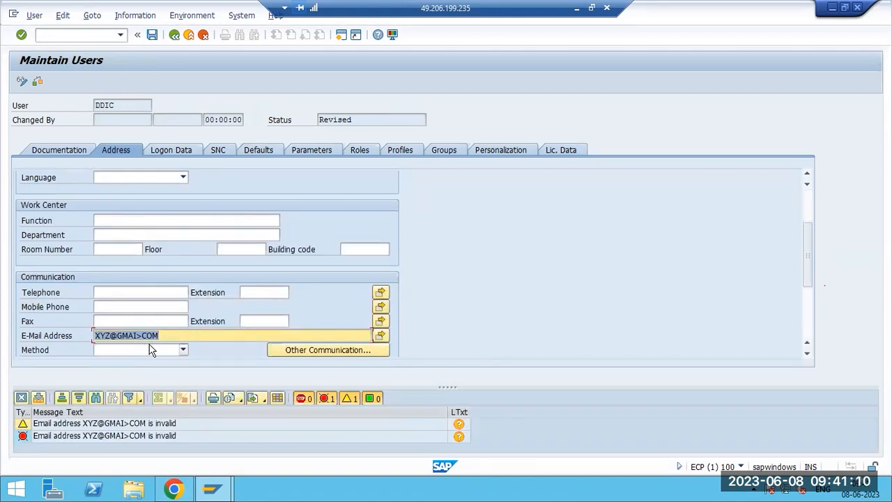
click(141, 336)
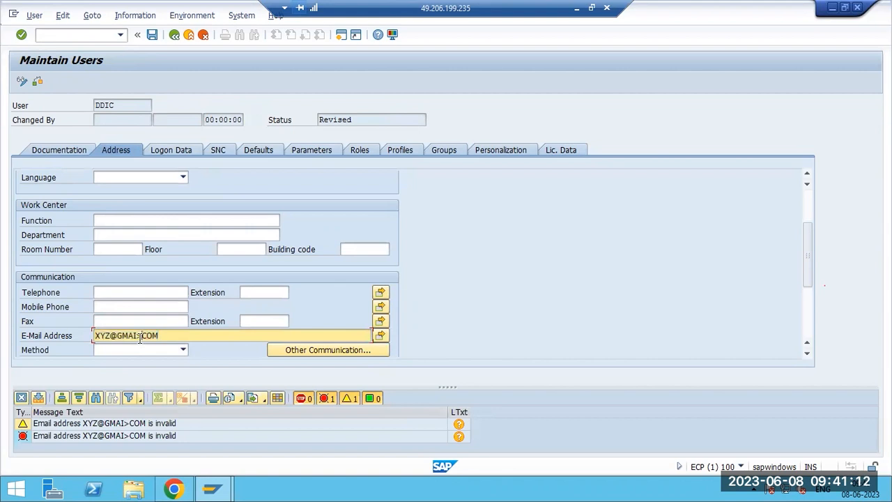
text(.)
key(BackSpace)
key(BackSpace)
click(152, 35)
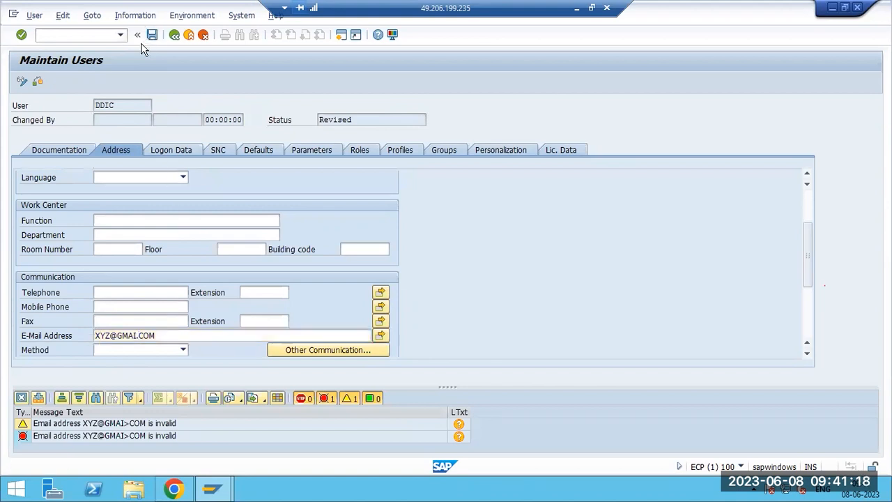
Set Title to Mr. and Last name to SAP, then save user DDIC.
scroll(124, 205, up, 3)
click(124, 195)
click(111, 204)
click(112, 207)
text(SA)
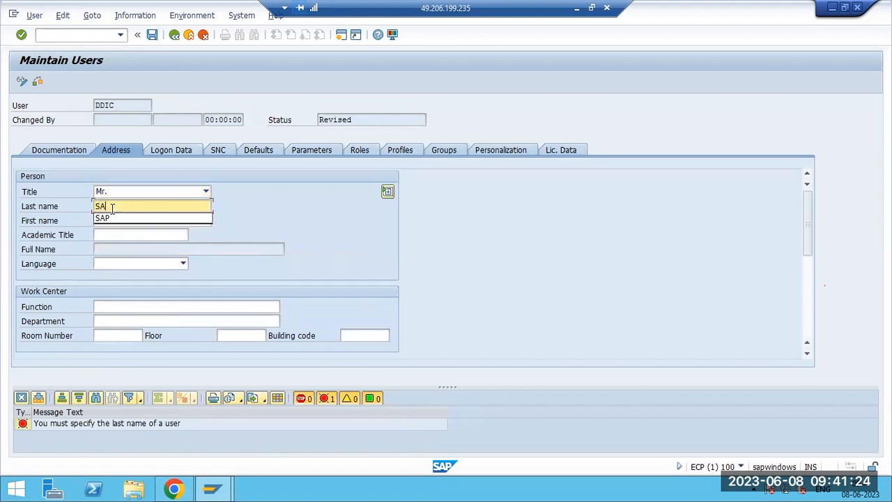
text(P)
key(ctrl+s)
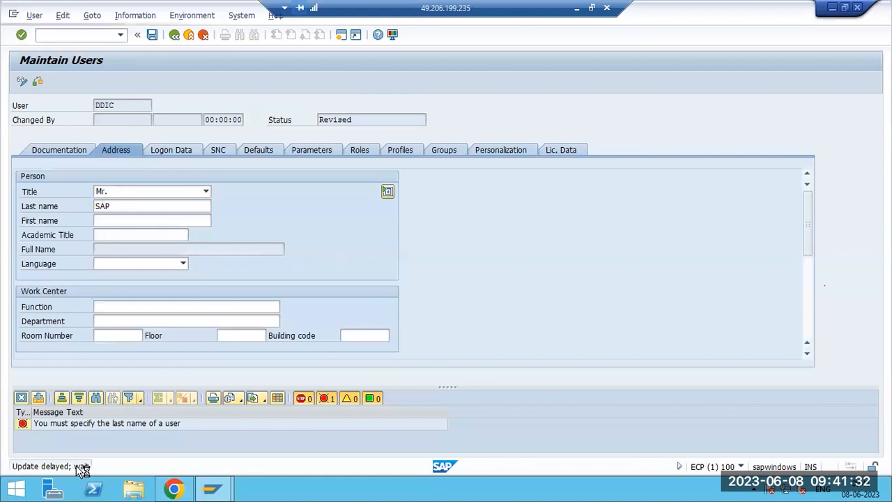
click(13, 14)
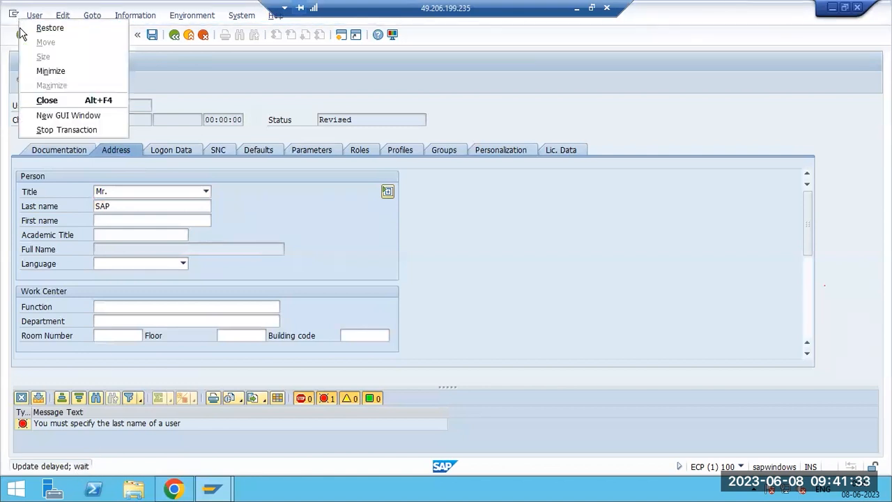
In a new session, open SM13 and check the deactivated update status and its user.
click(61, 115)
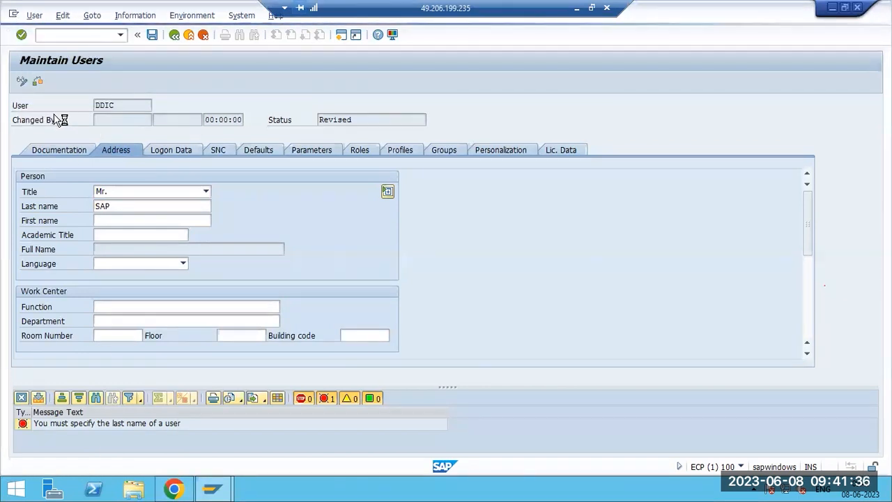
text(sm)
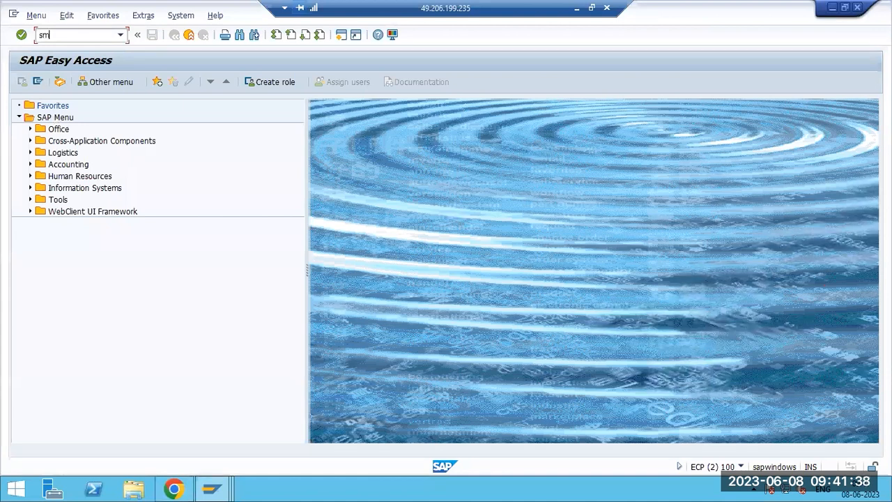
text(13)
key(Return)
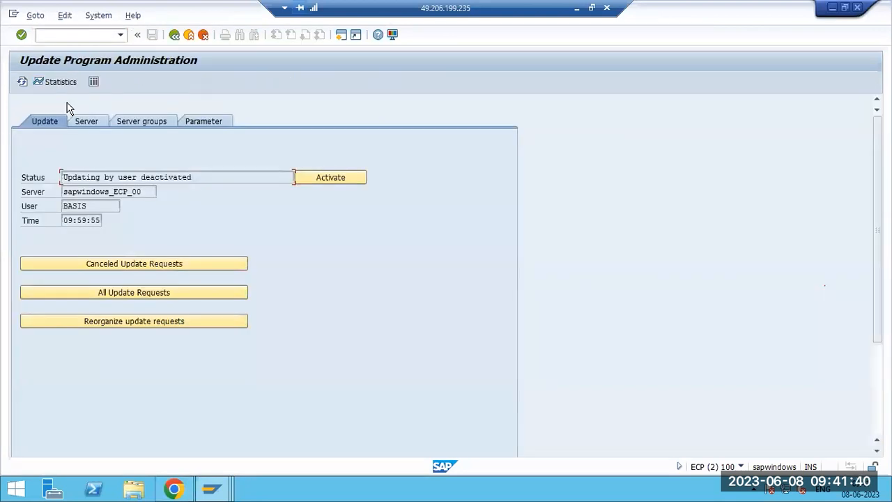
drag(98, 178, 163, 185)
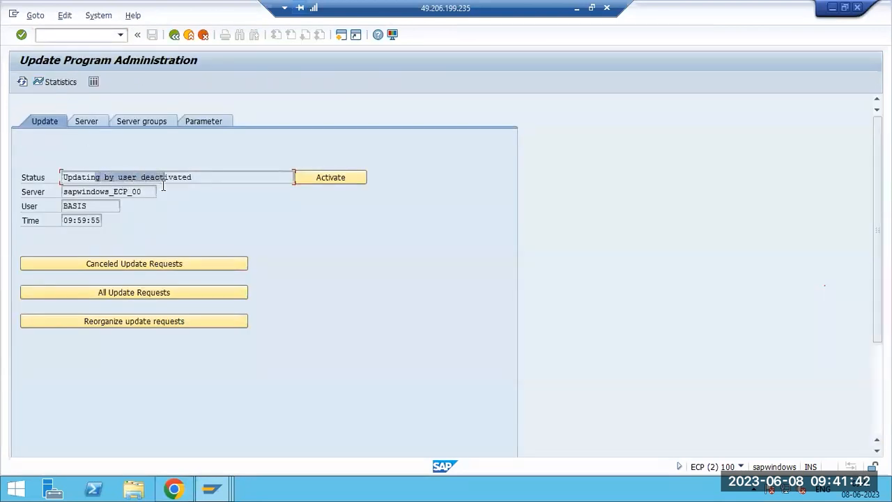
drag(64, 206, 90, 222)
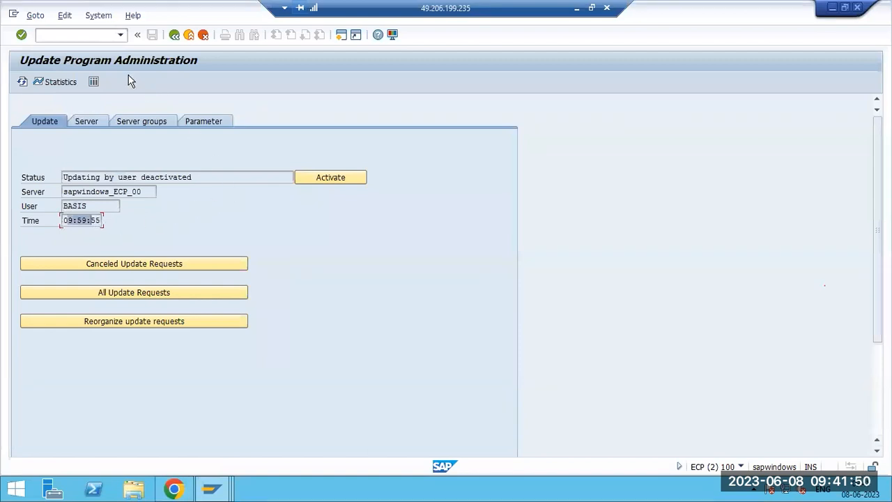
List all update requests with the from-date restriction cleared.
click(78, 36)
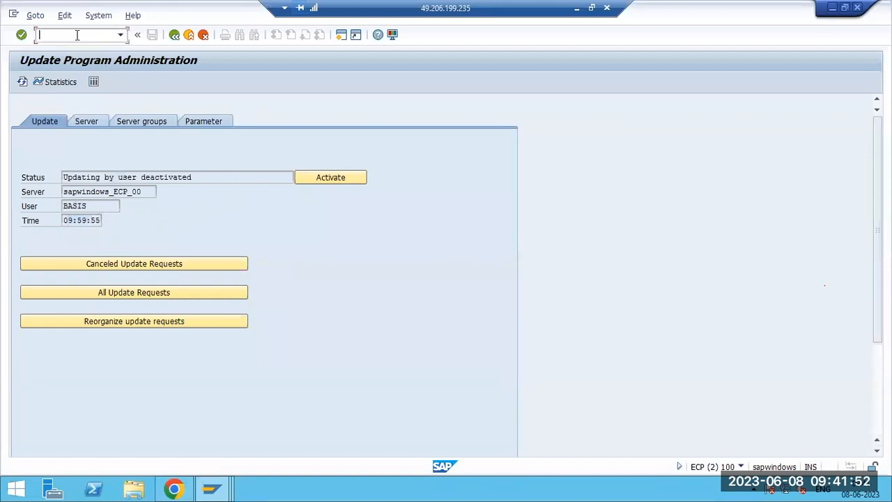
text(/nsm13)
key(Return)
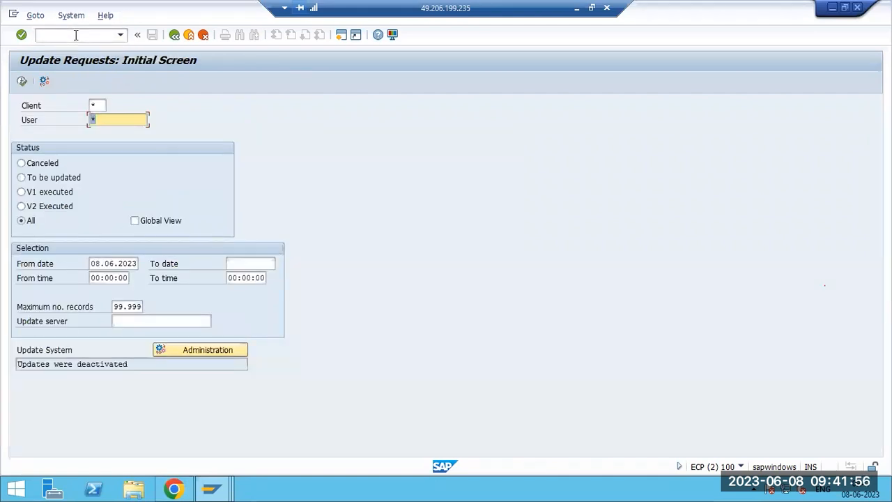
click(109, 262)
key(ctrl+a)
key(BackSpace)
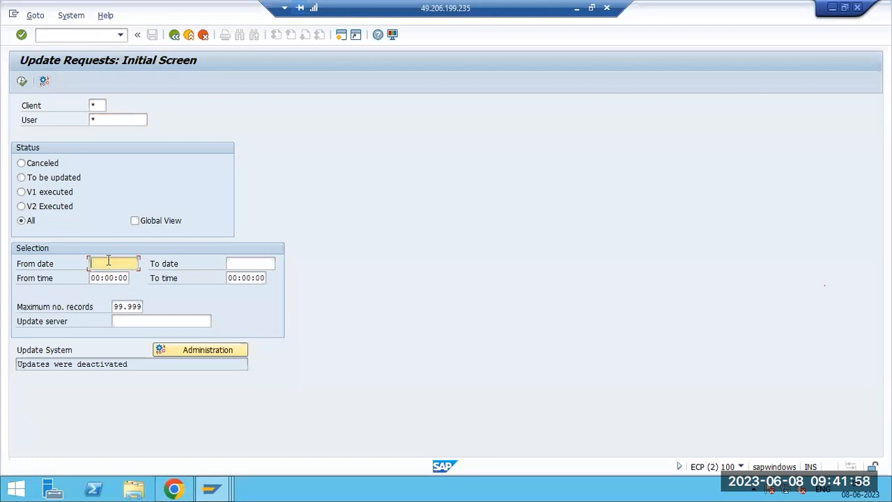
click(22, 81)
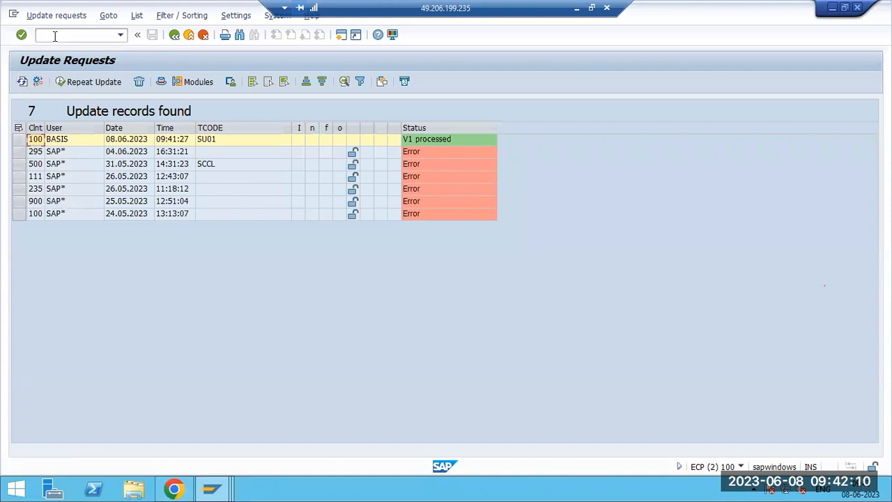
Reactivate the update system in update administration and return to the main menu.
text(sm14)
key(Return)
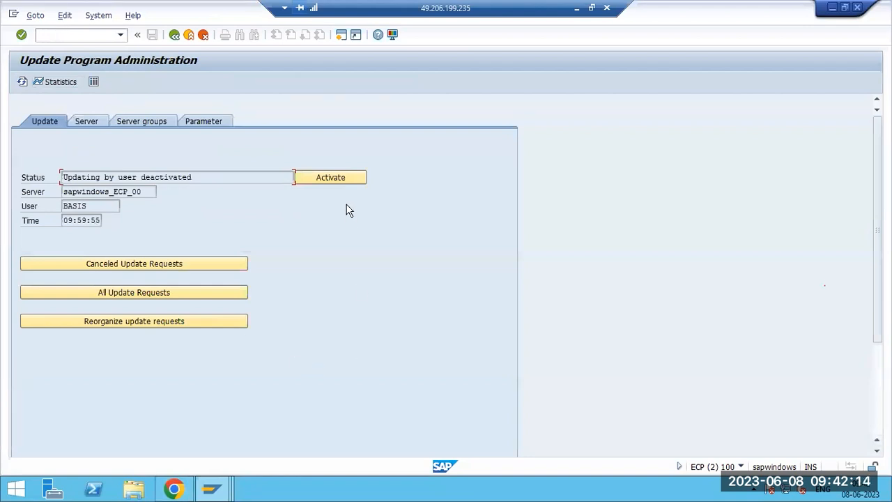
click(332, 177)
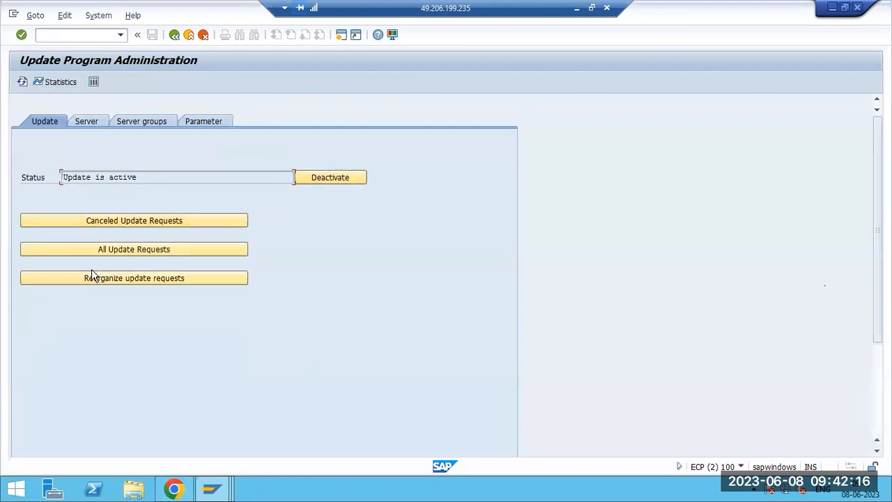
key(F3)
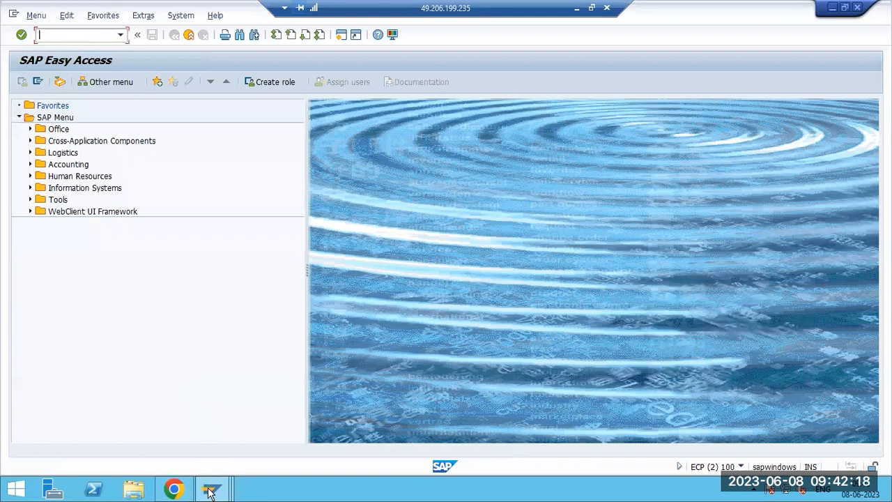
Complete the save of user DDIC in the Maintain Users window, display it, and go back.
mouse_move(212, 488)
click(207, 423)
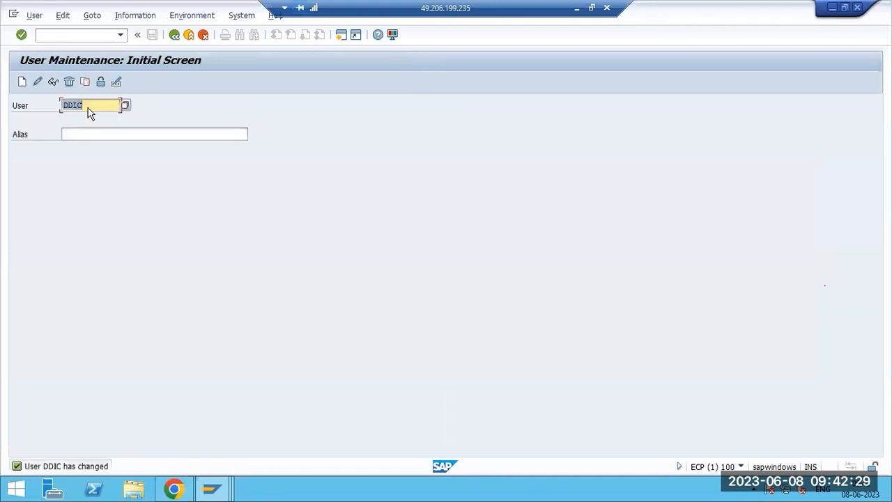
click(92, 107)
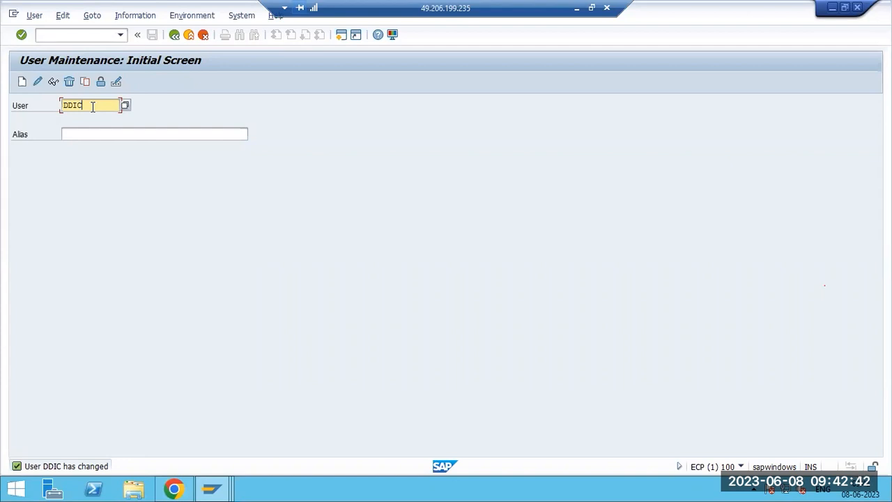
click(53, 83)
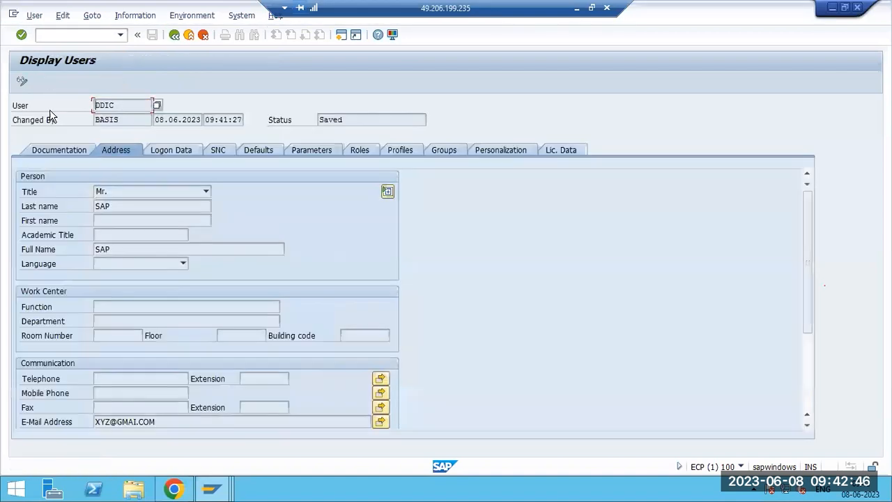
key(F3)
key(F3)
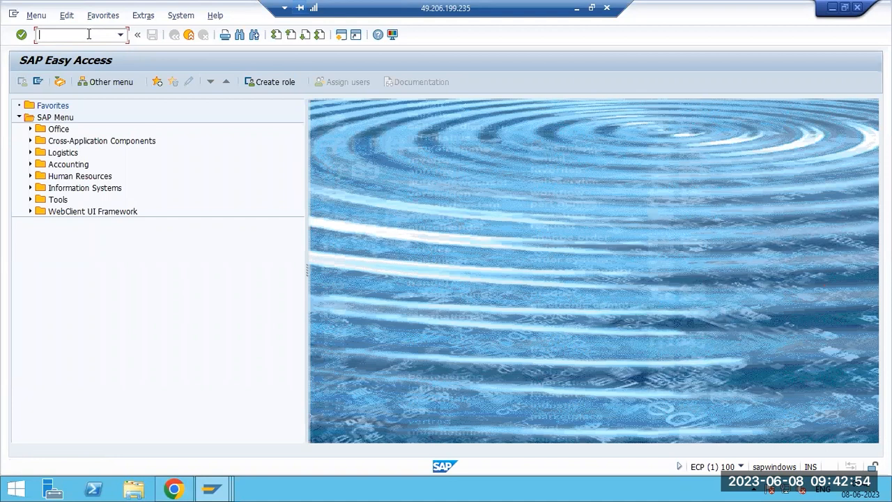
Run SM37 and view the SALARY PAYMENTS job log showing the DBIF_DSQL2_SQL_ERROR runtime error.
text(sm37)
key(Return)
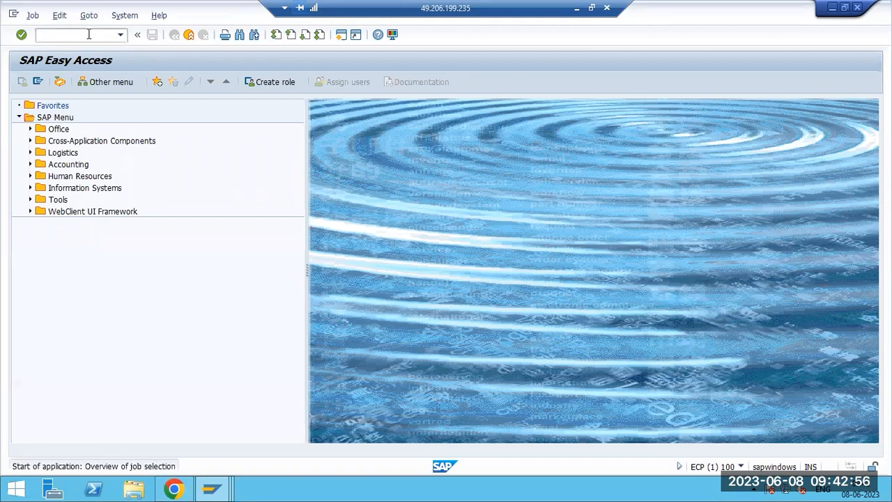
click(43, 83)
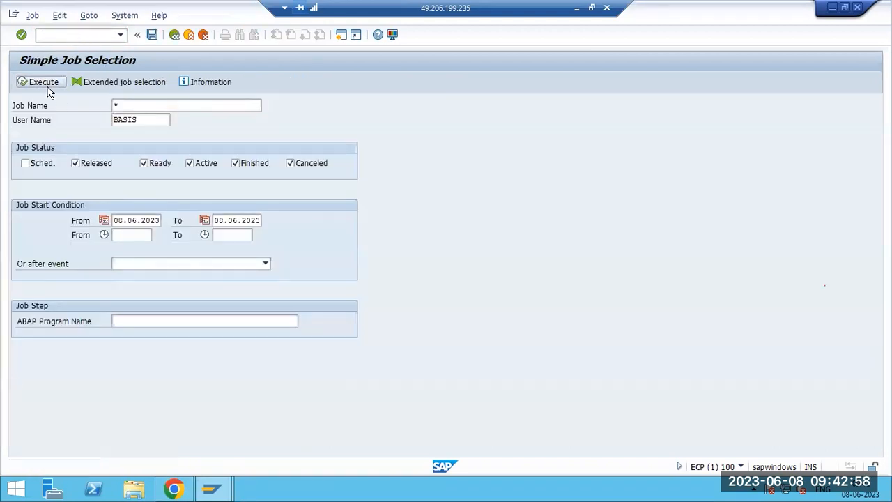
scroll(309, 281, down, 2)
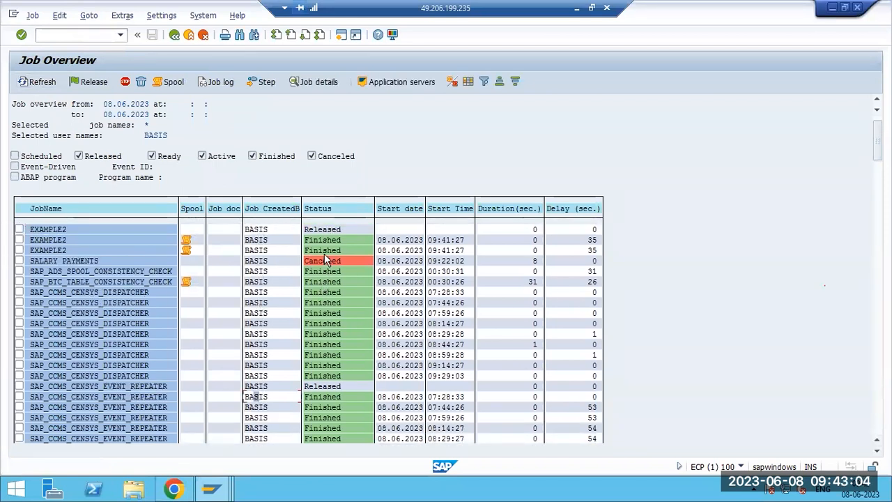
click(100, 282)
click(214, 85)
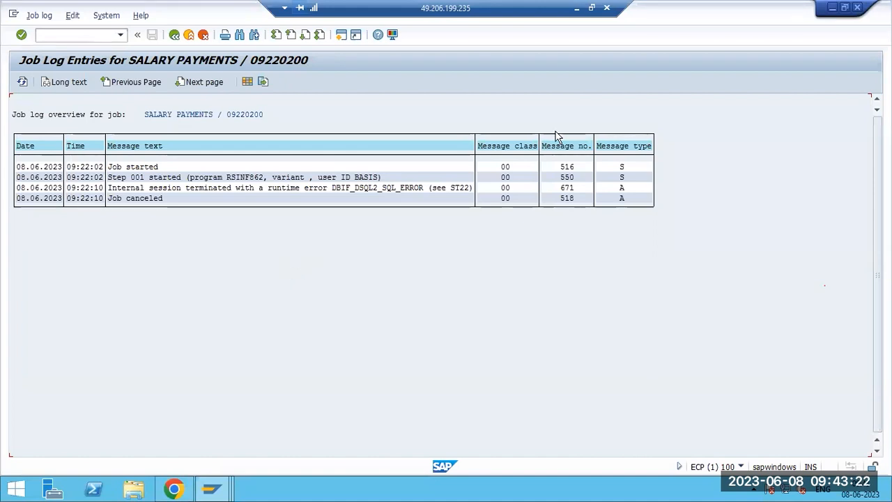
click(578, 8)
Close File Explorer and drag a Paint text box to the right of the 'Sm37 -' note.
click(876, 7)
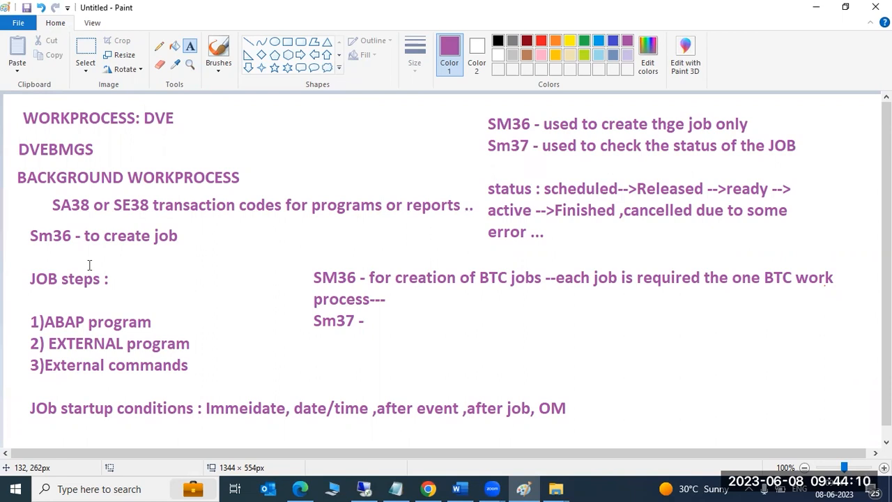
click(428, 307)
drag(428, 307, 793, 381)
Return to SAP and open the SM37 job selection for all users (*).
click(362, 490)
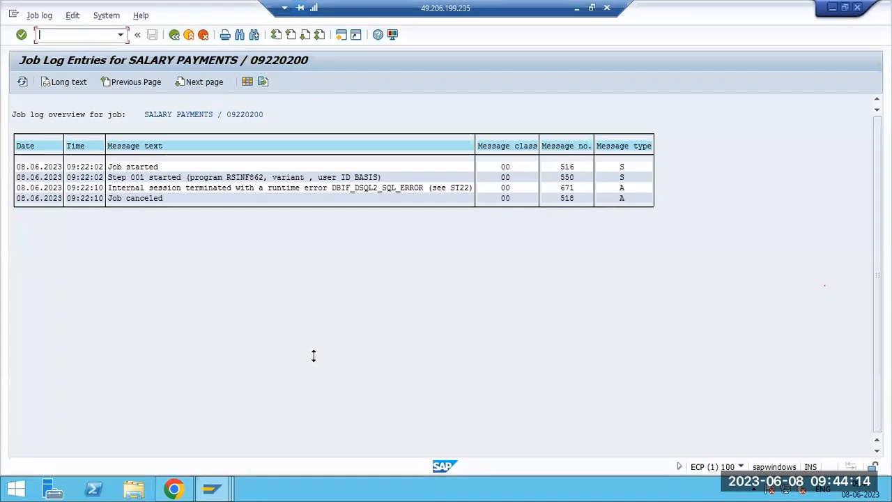
click(174, 34)
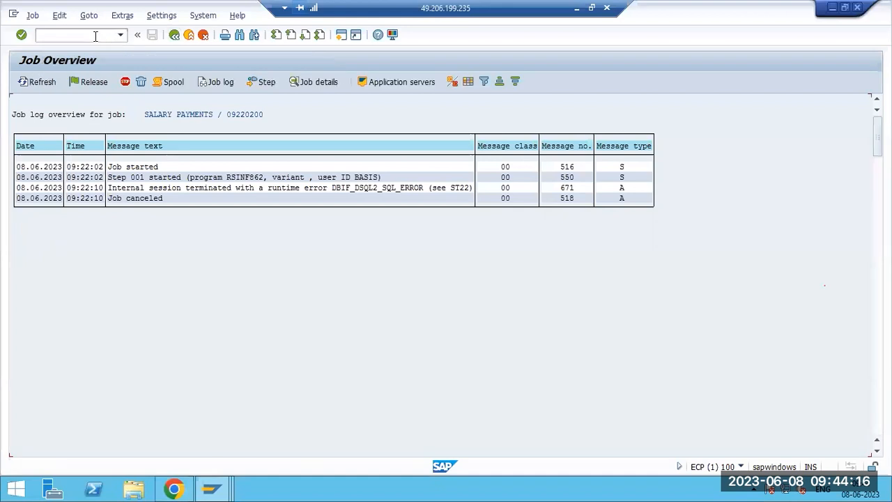
text(/nsm37)
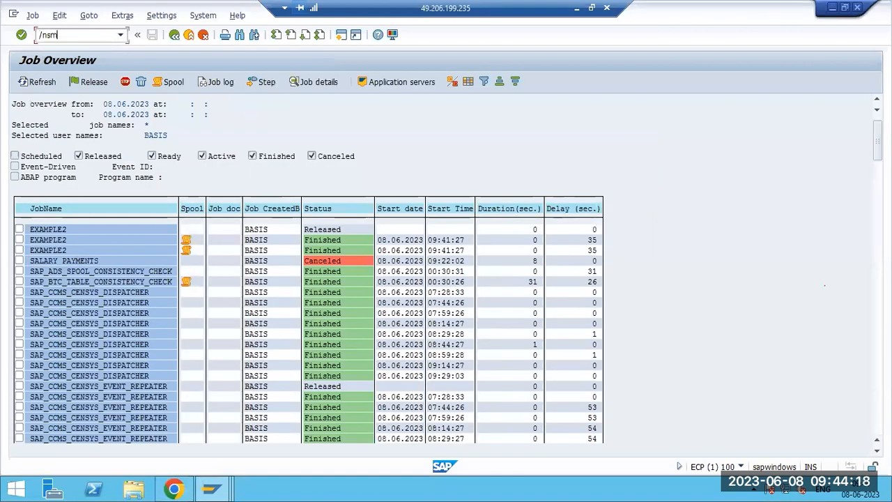
key(Return)
key(Tab)
text(*)
Uncheck the Released, Ready and Canceled job statuses in the selection.
click(97, 163)
click(155, 165)
click(247, 171)
click(301, 165)
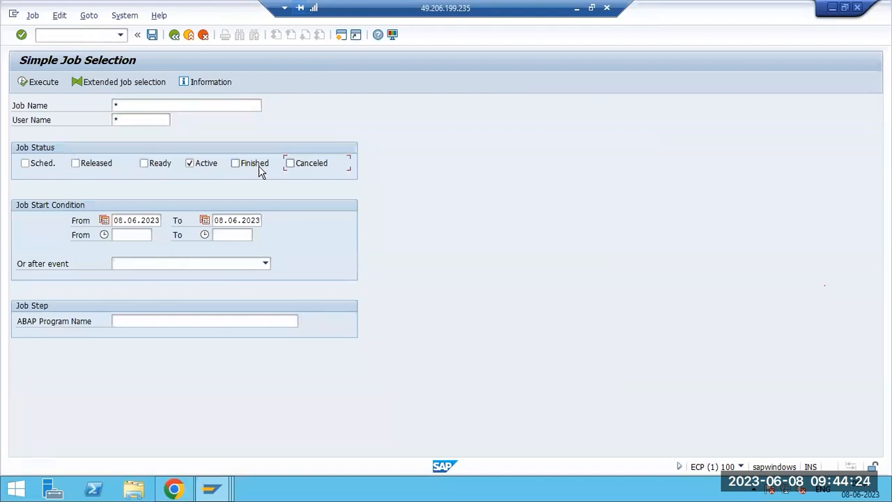
Clear the From/To start dates and list all Active and Finished jobs.
double_click(125, 221)
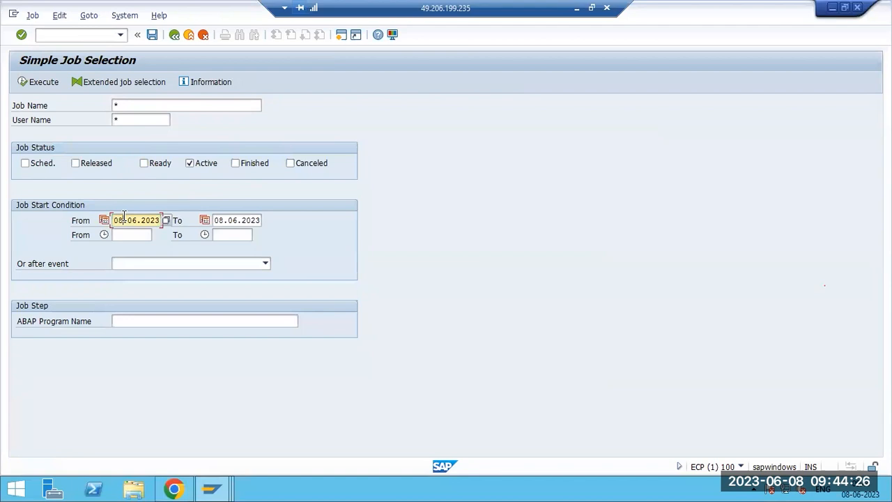
key(Delete)
key(Tab)
key(Delete)
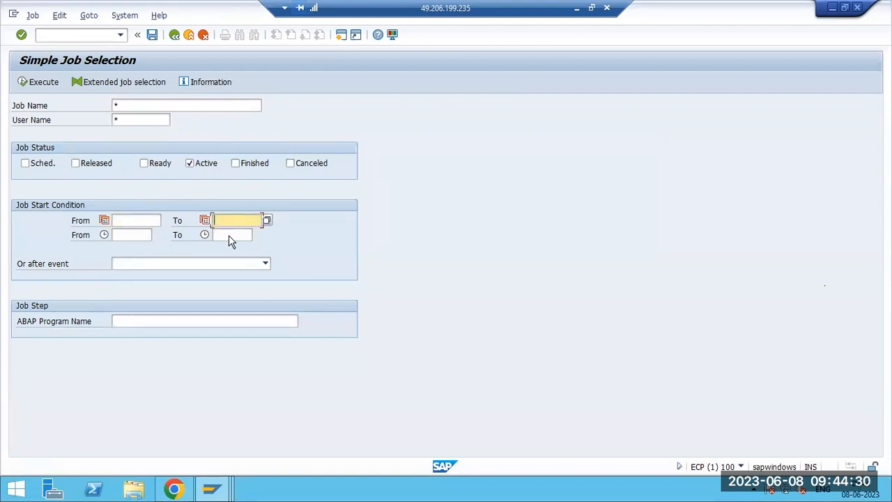
click(25, 82)
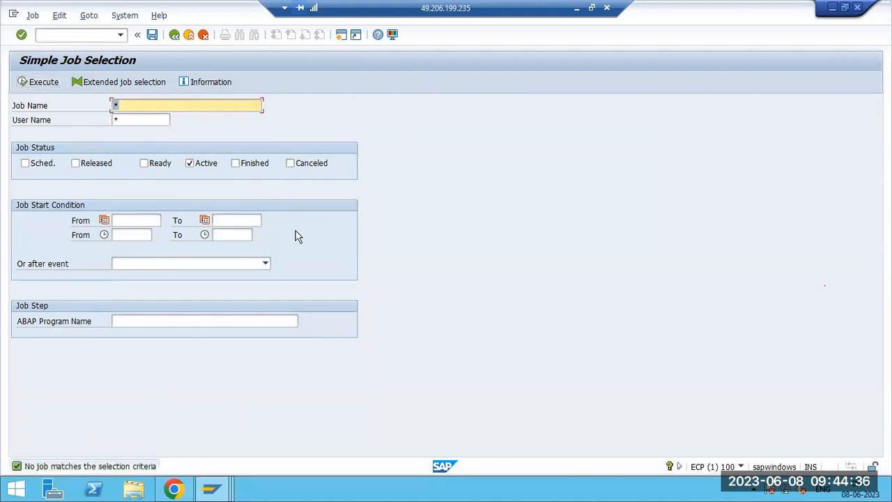
click(241, 164)
click(37, 84)
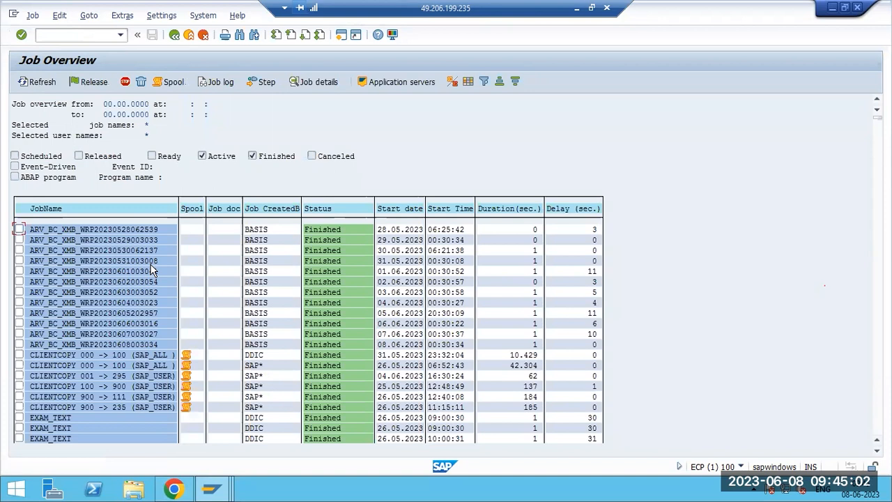
Open SM50, dismiss the Internet Explorer warning, and select BTC work process 6.
click(59, 37)
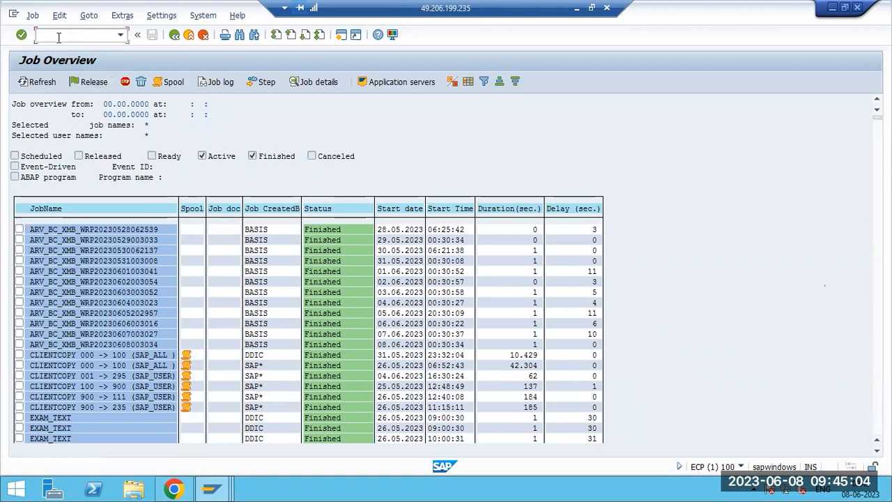
text(/nsm50)
key(Return)
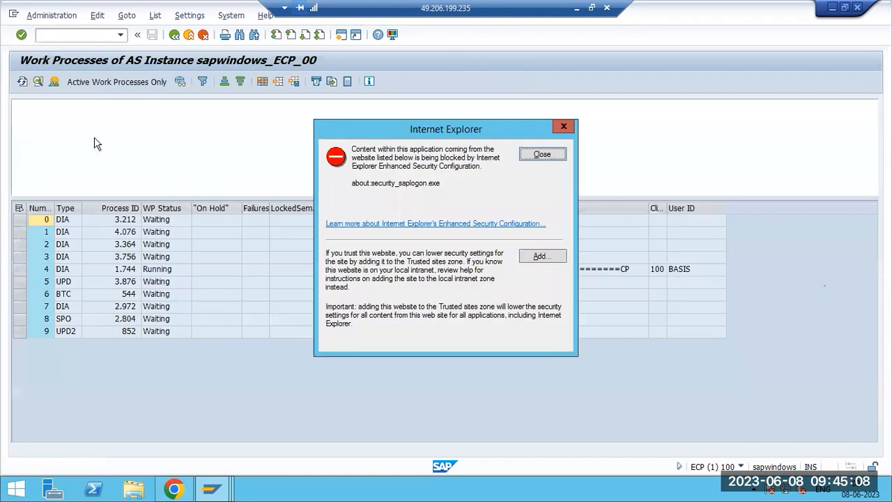
click(531, 154)
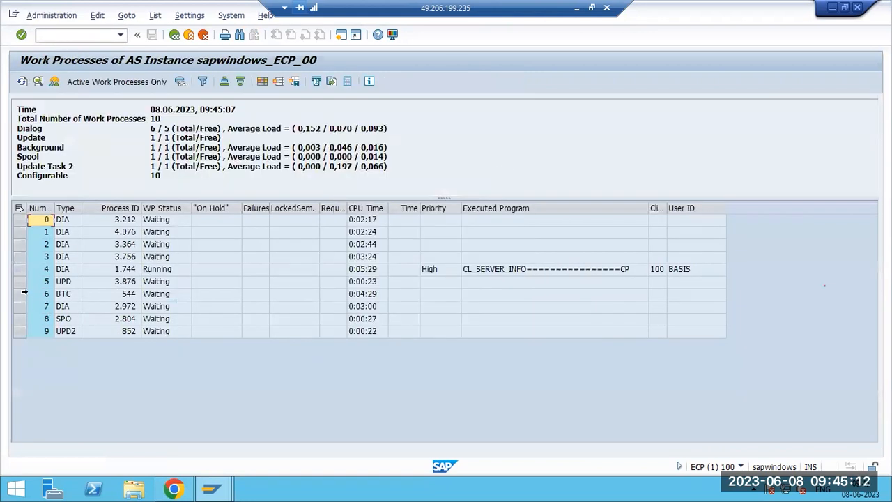
click(19, 295)
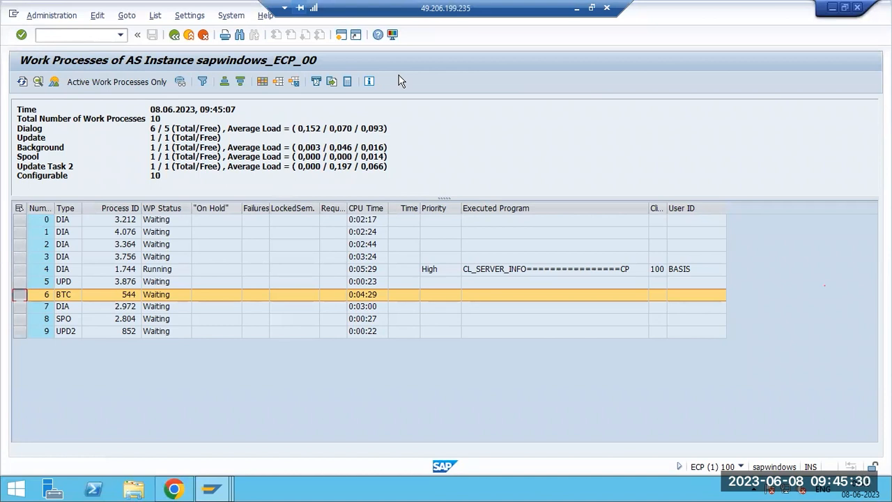
click(63, 39)
List BASIS jobs of all statuses in SM37 and open the Released EXAMPLE2 job's details.
text(/nsm37)
key(Return)
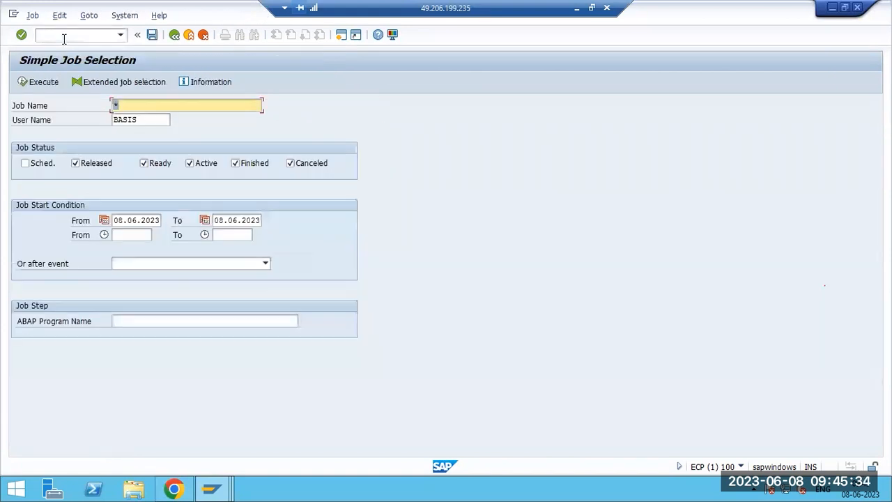
click(31, 80)
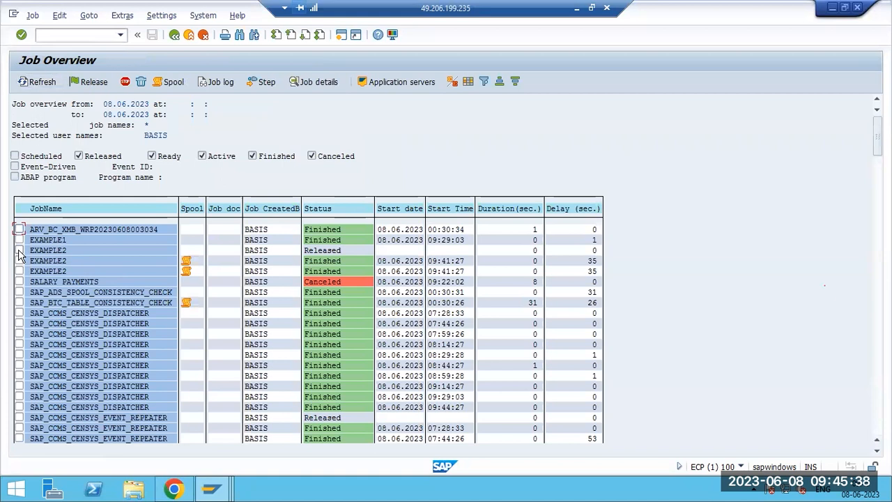
double_click(41, 250)
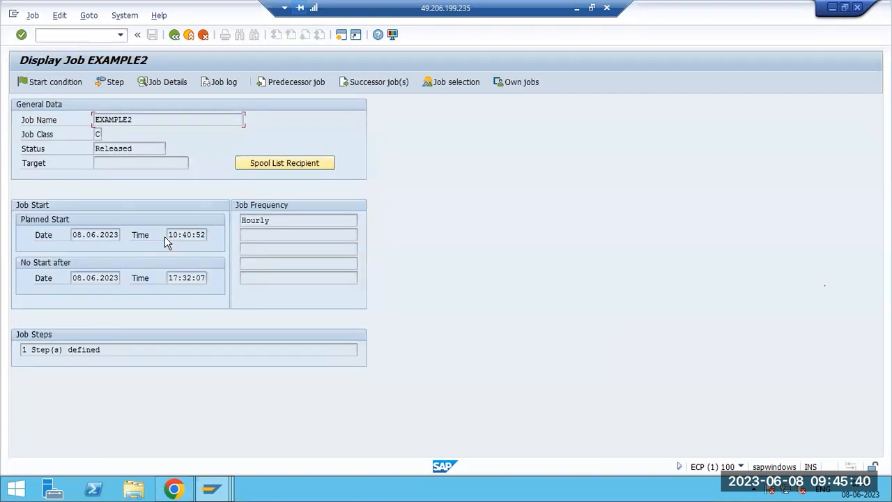
click(186, 235)
Put the EXAMPLE2 job into change mode and open its step list.
key(F3)
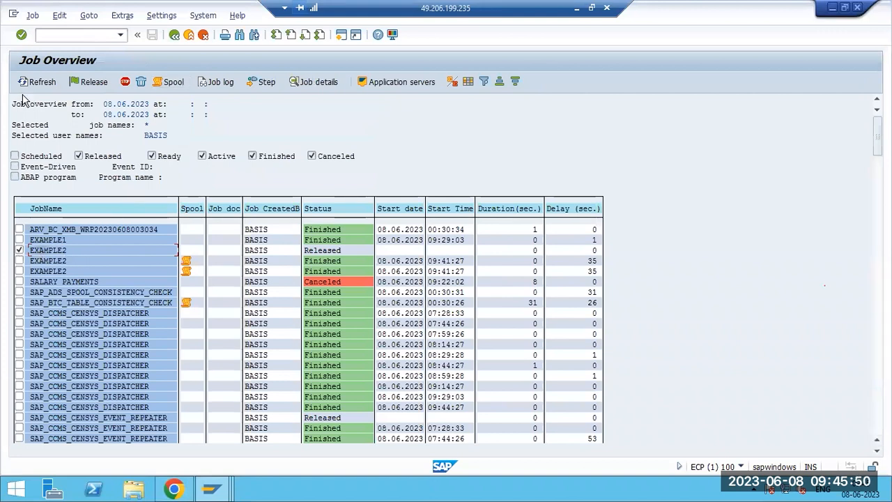
click(31, 15)
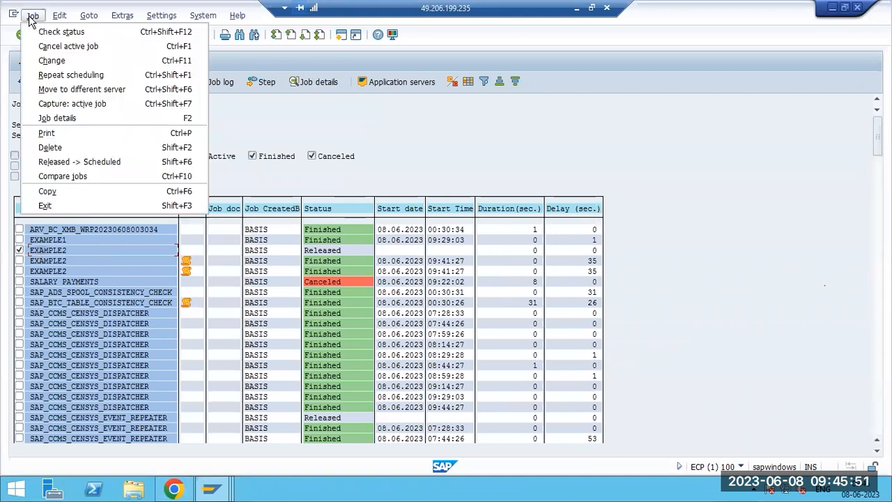
click(45, 61)
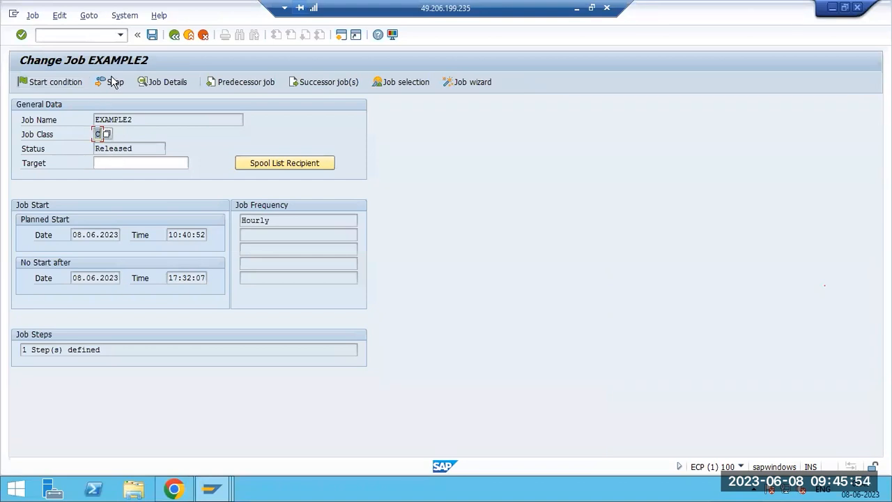
click(112, 82)
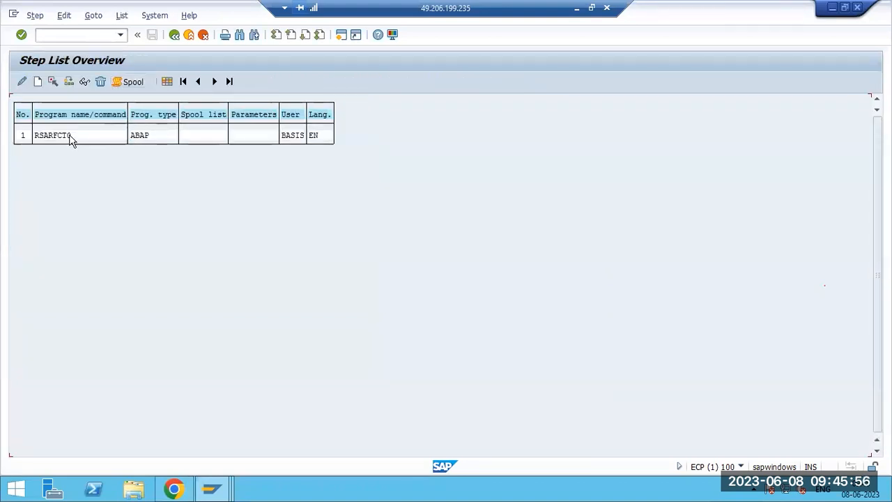
Replace step 1's program RSARFCT0 with RSDB4TSC and save the EXAMPLE2 job.
click(21, 82)
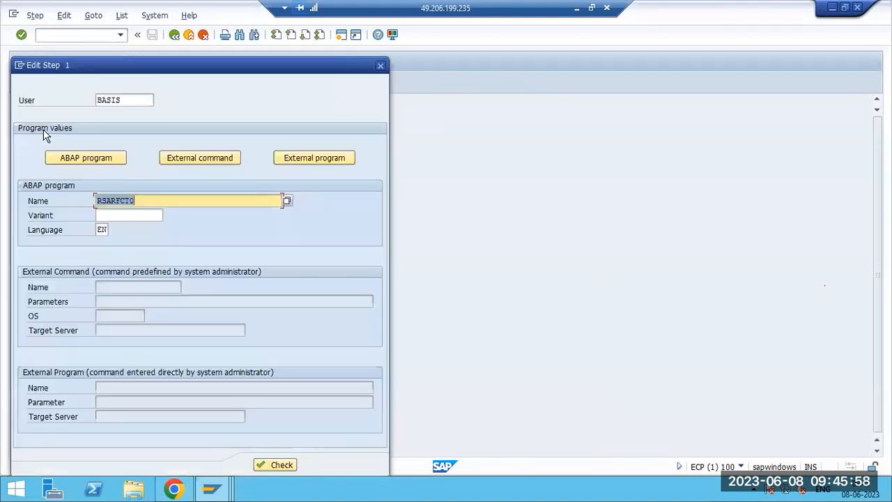
key(BackSpace)
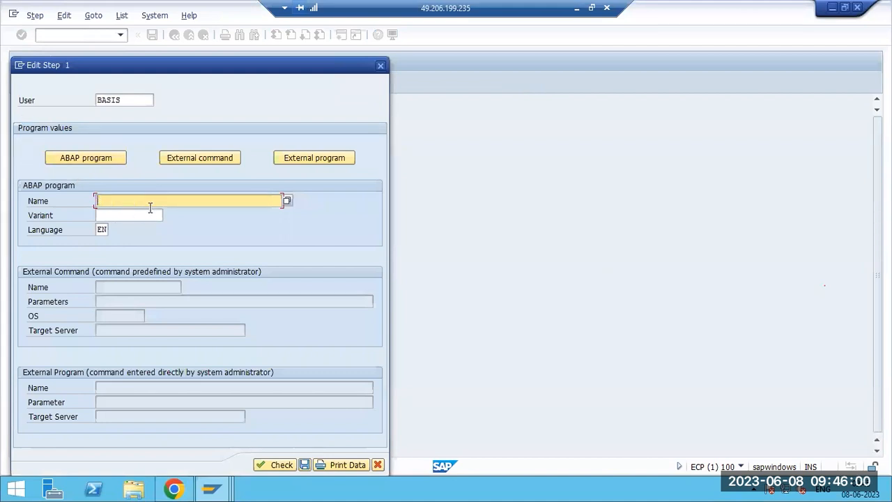
click(149, 220)
click(305, 465)
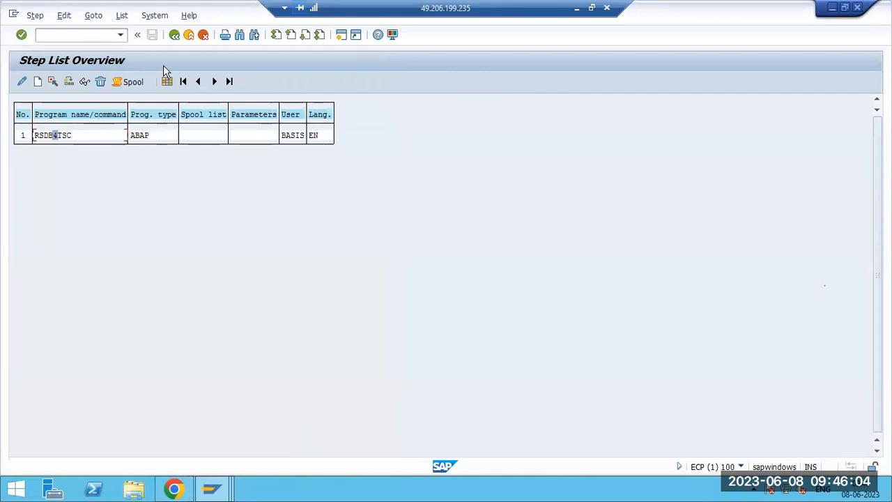
key(F3)
key(ctrl+s)
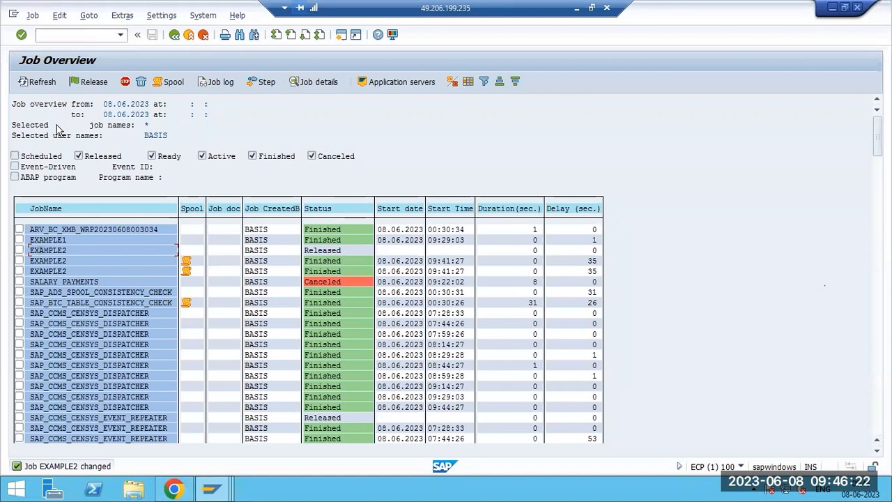
scroll(109, 302, down, 2)
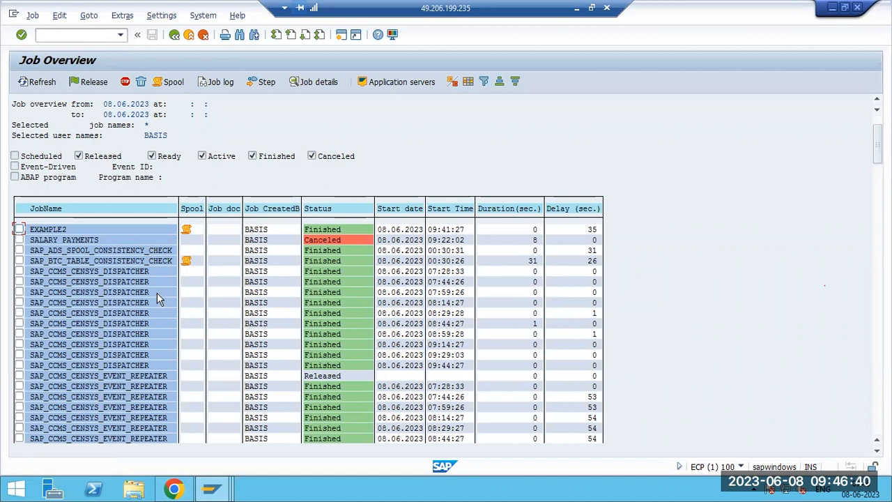
key(F3)
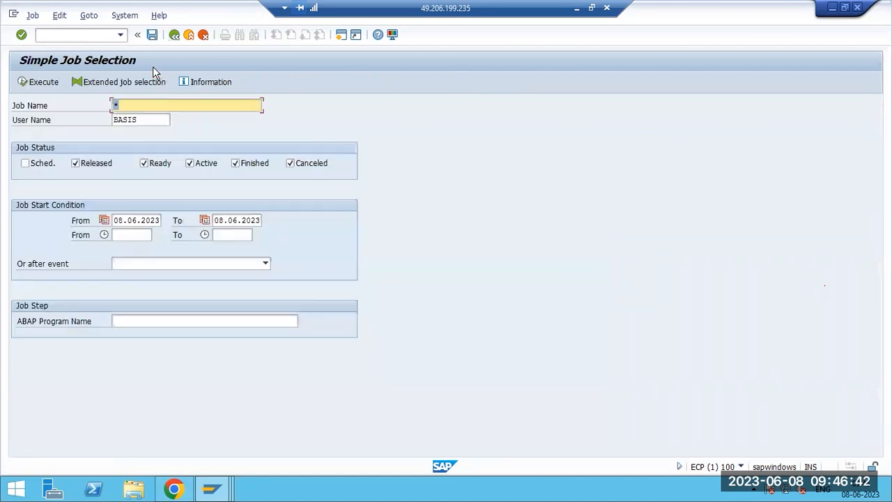
key(F3)
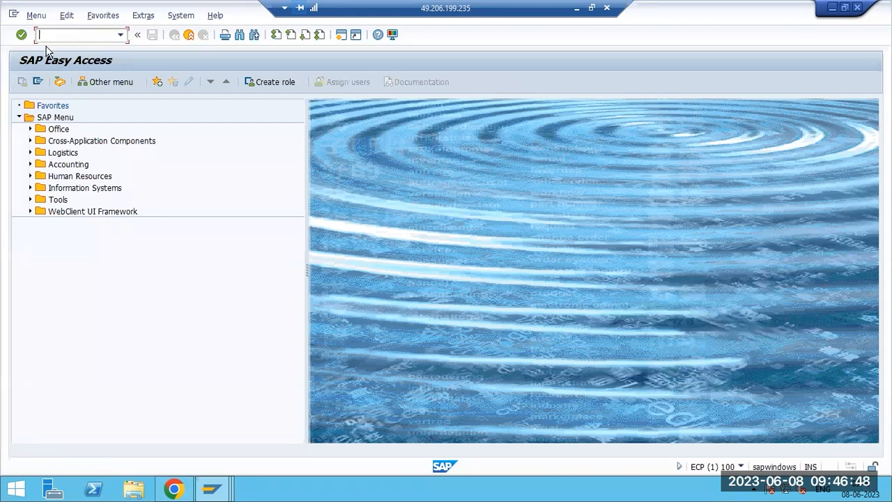
text(sm37)
key(Return)
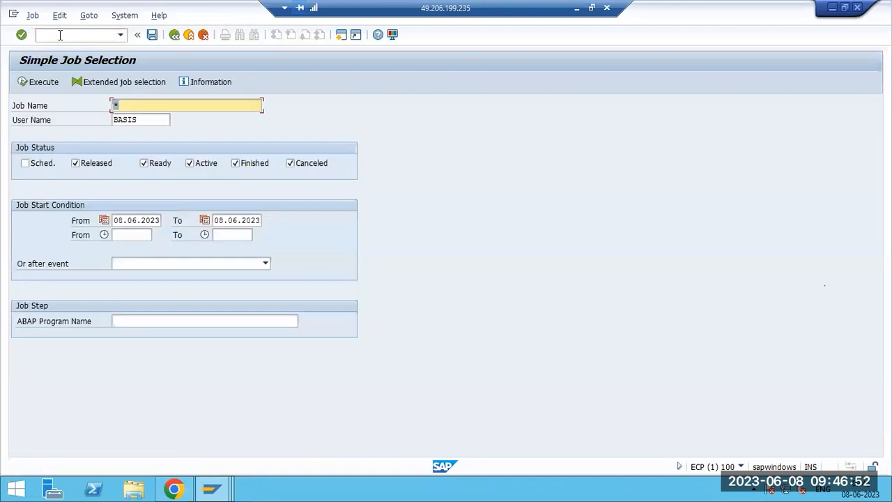
click(32, 82)
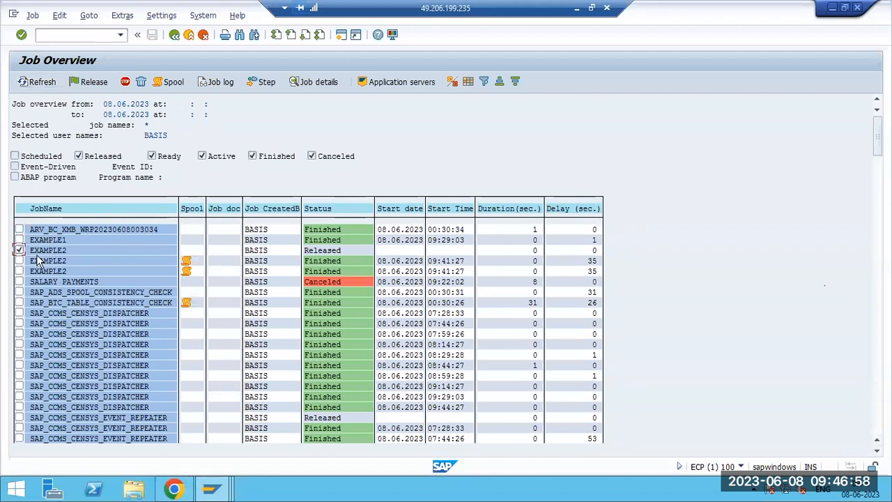
click(67, 35)
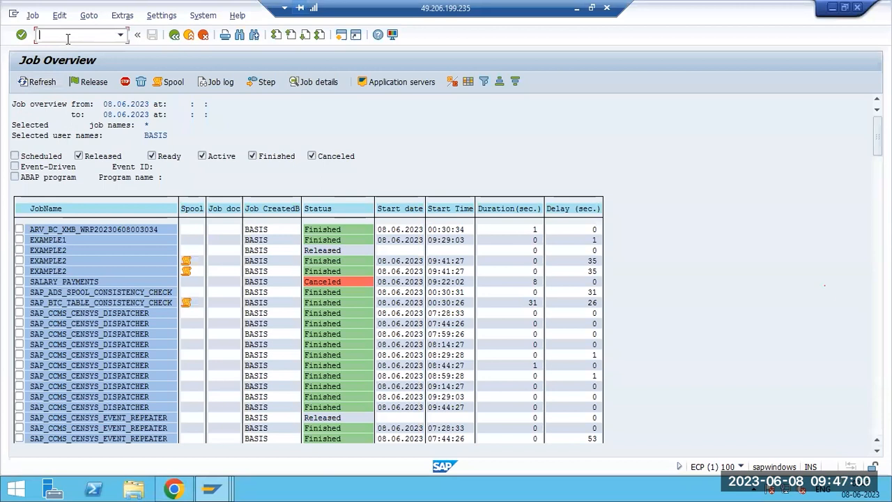
In SGEN, generate all objects for all selected software components, continuing to parallel server generation.
text(/ns)
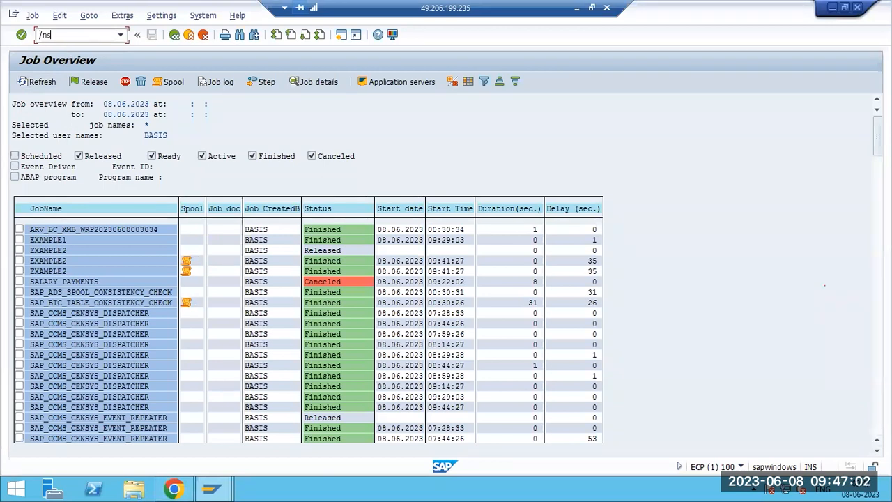
text(gen)
key(Return)
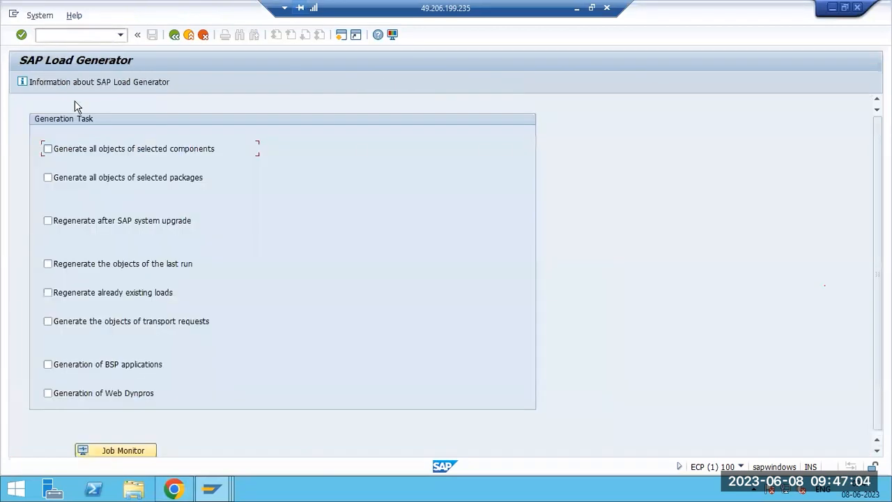
click(69, 149)
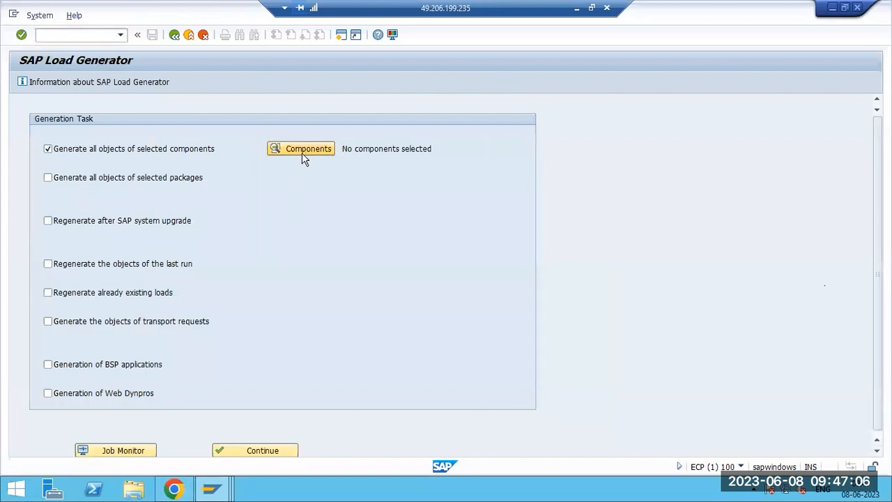
click(302, 150)
click(39, 105)
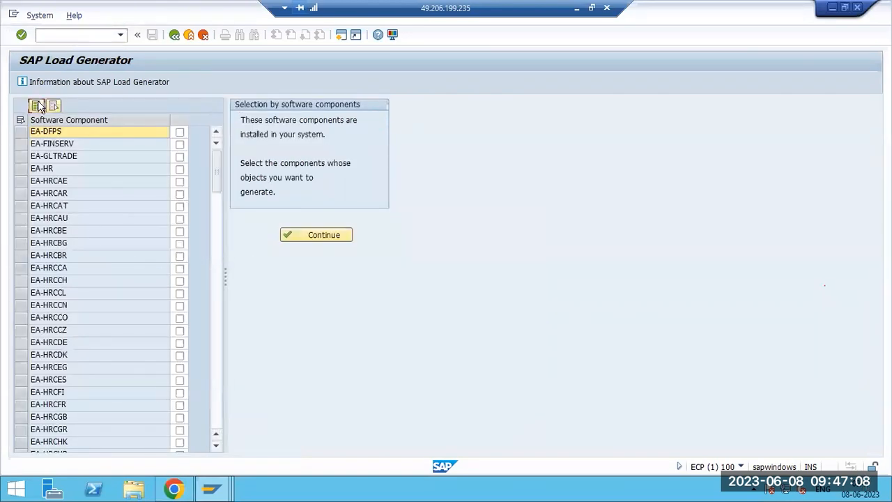
click(307, 236)
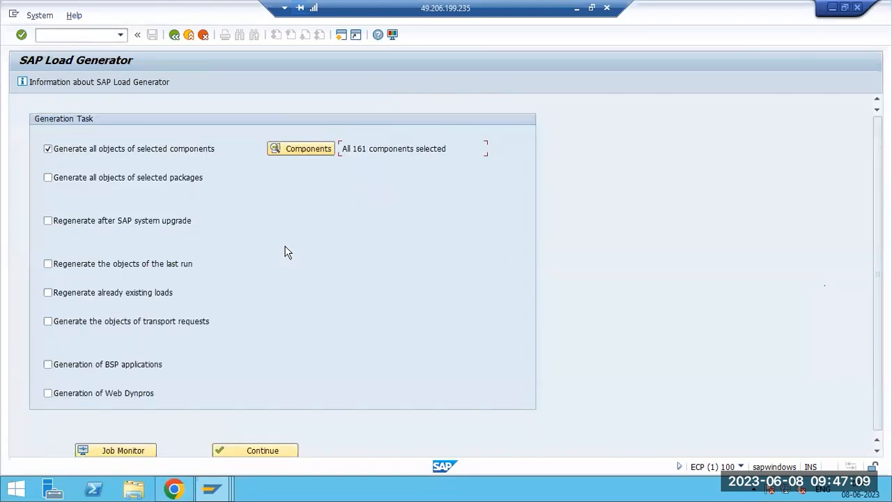
click(234, 451)
click(570, 178)
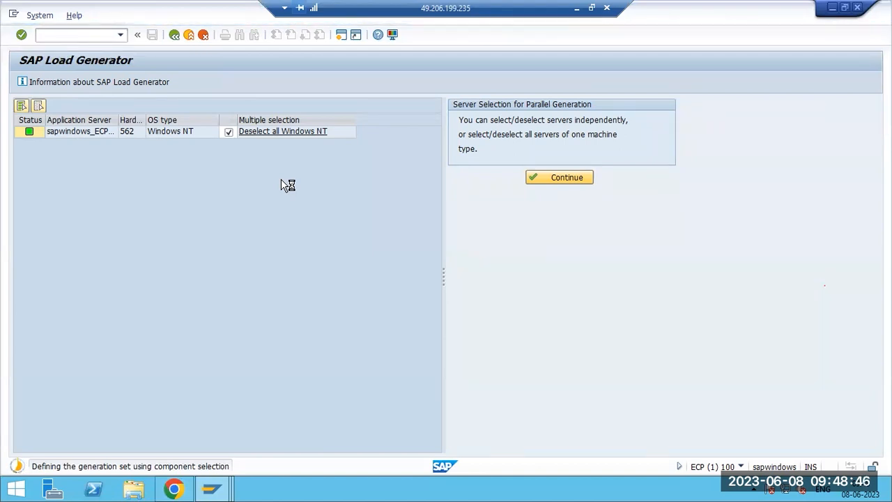
Stop the running load generator transaction and list the jobs in SM37.
click(13, 13)
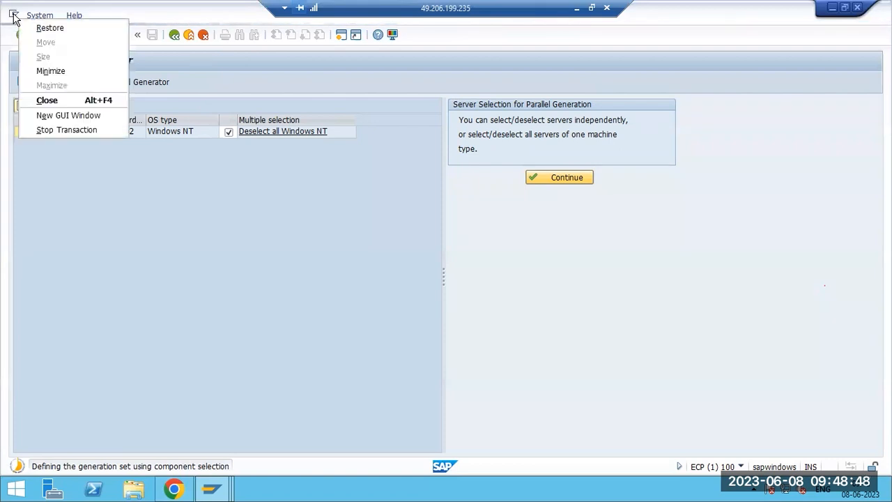
click(45, 129)
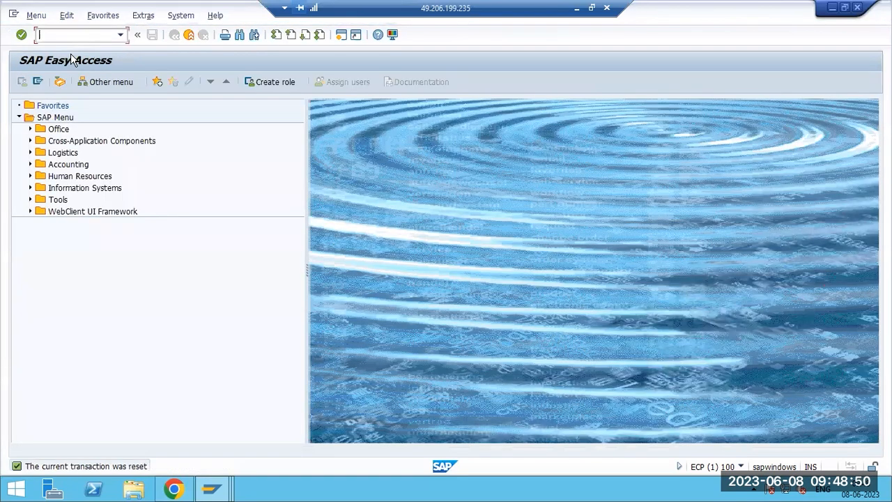
text(sm37)
key(Return)
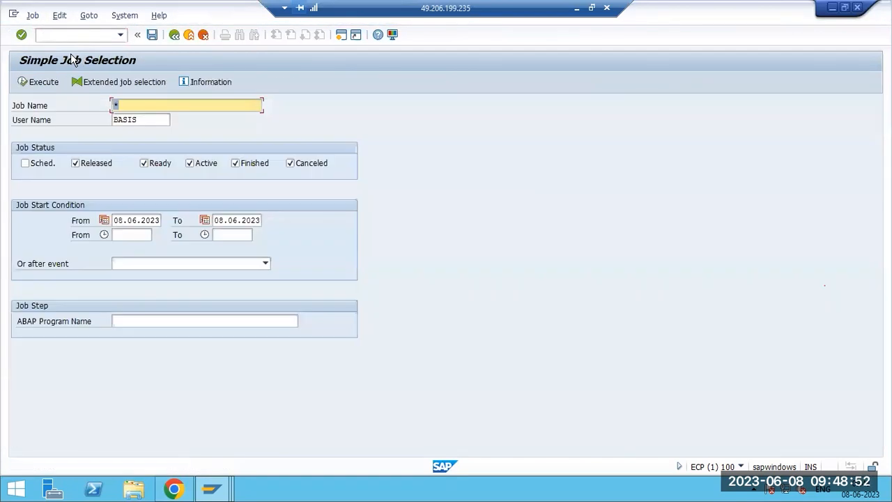
click(40, 82)
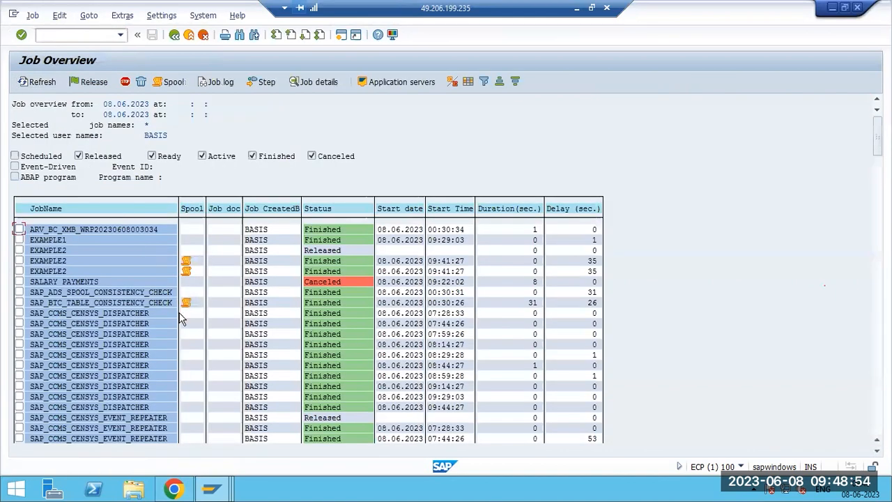
View the canceled SALARY PAYMENTS job's details: work process 6, PID 544.
click(19, 281)
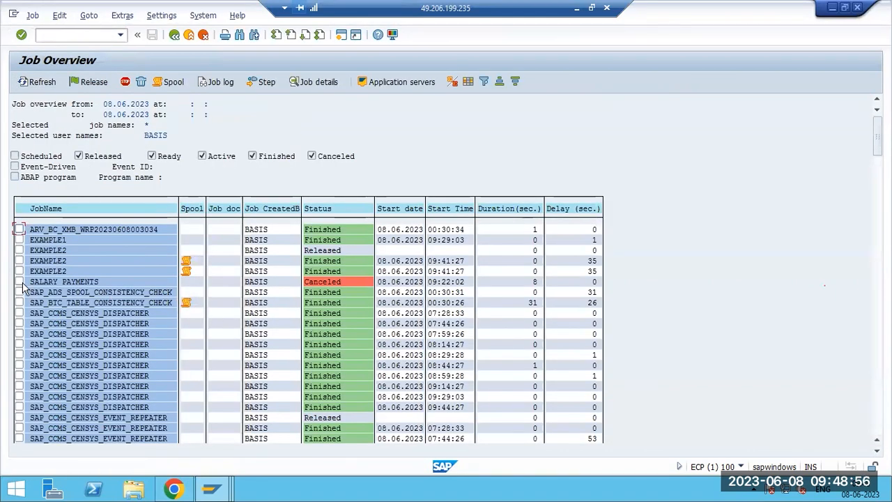
click(310, 81)
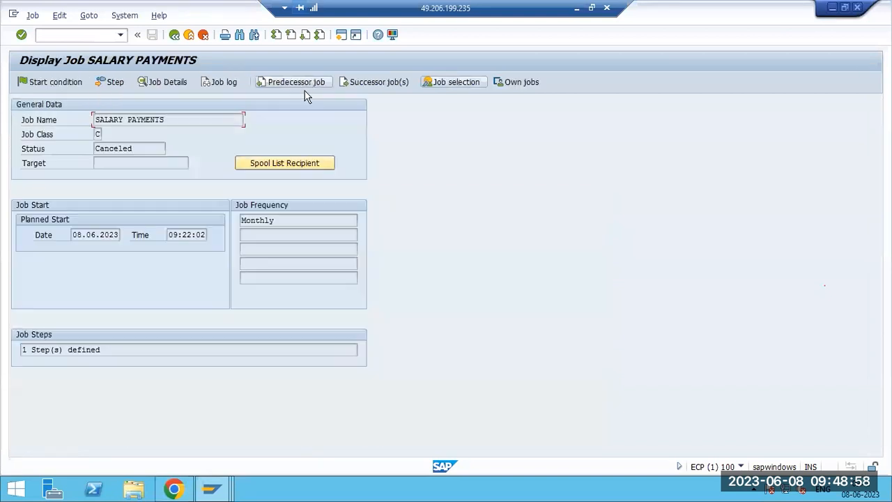
click(178, 82)
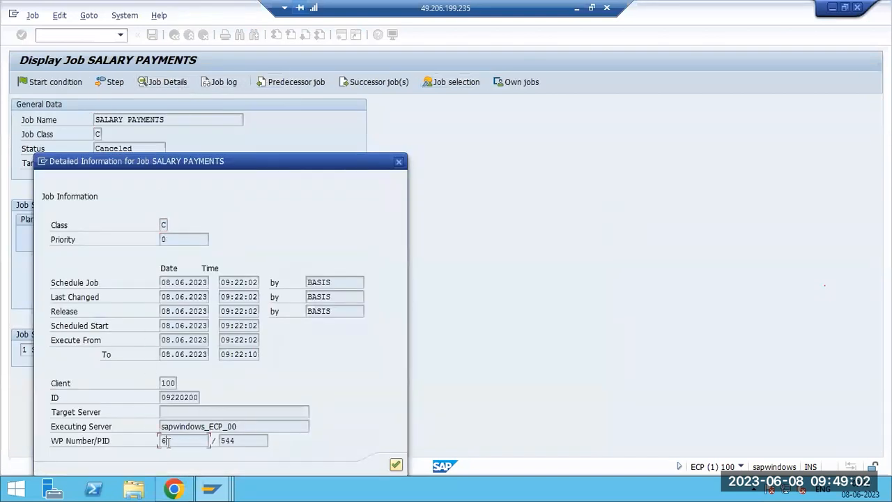
click(398, 161)
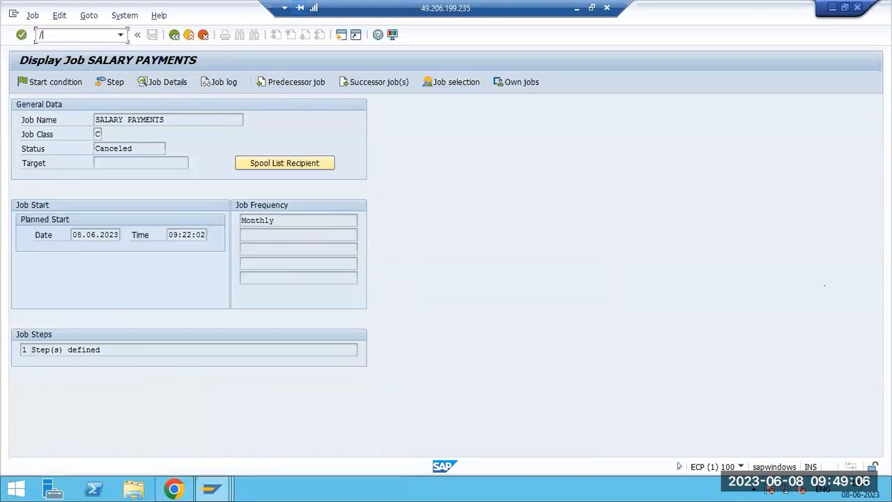
In SM50, display the current trace file of BTC work process 6.
key(Return)
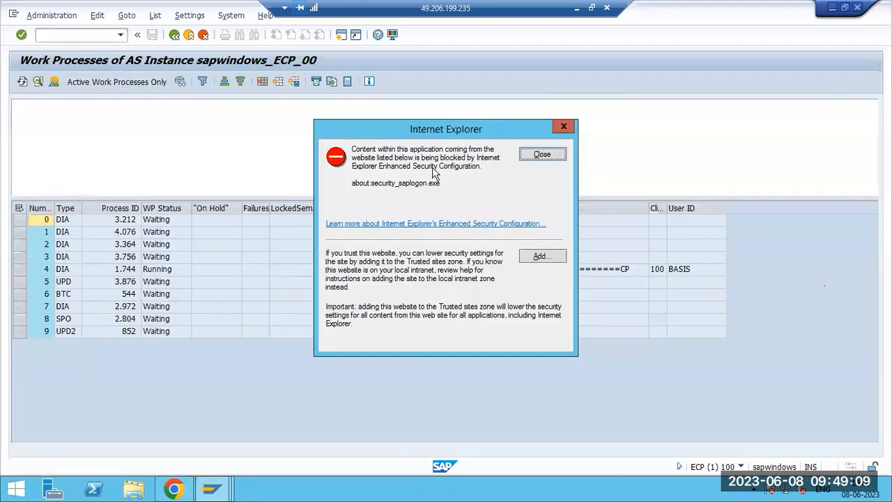
click(542, 154)
click(17, 295)
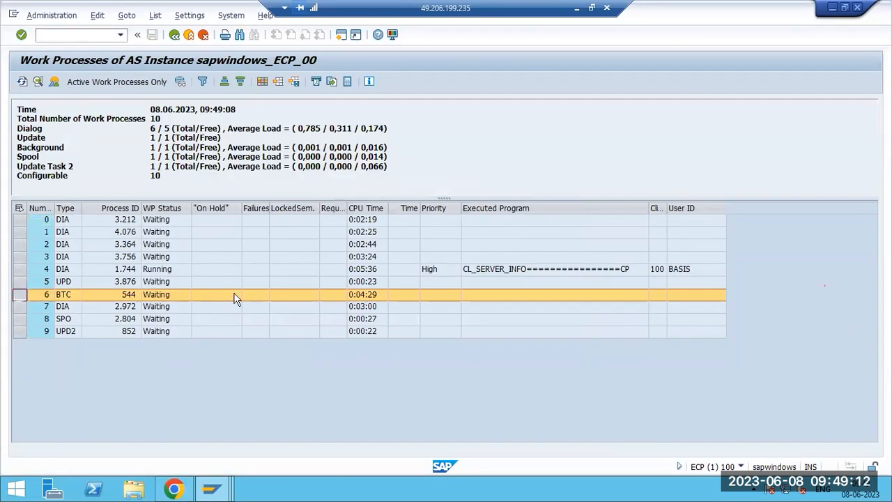
click(54, 16)
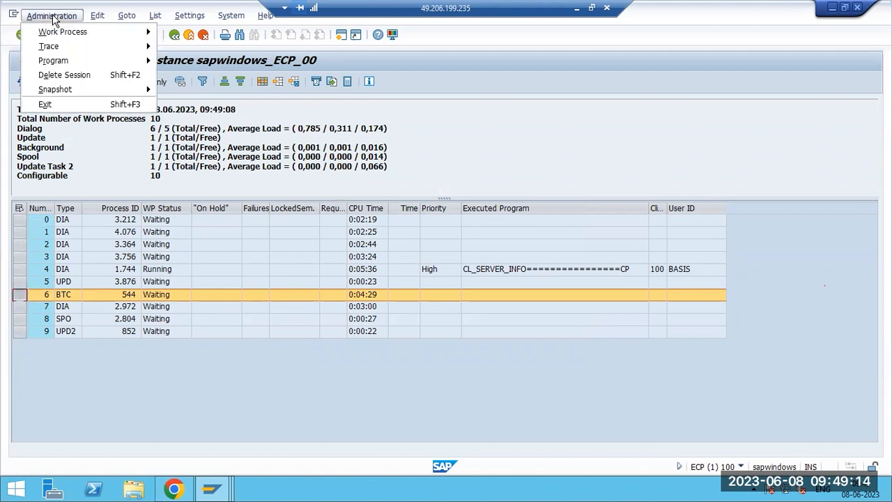
mouse_move(88, 48)
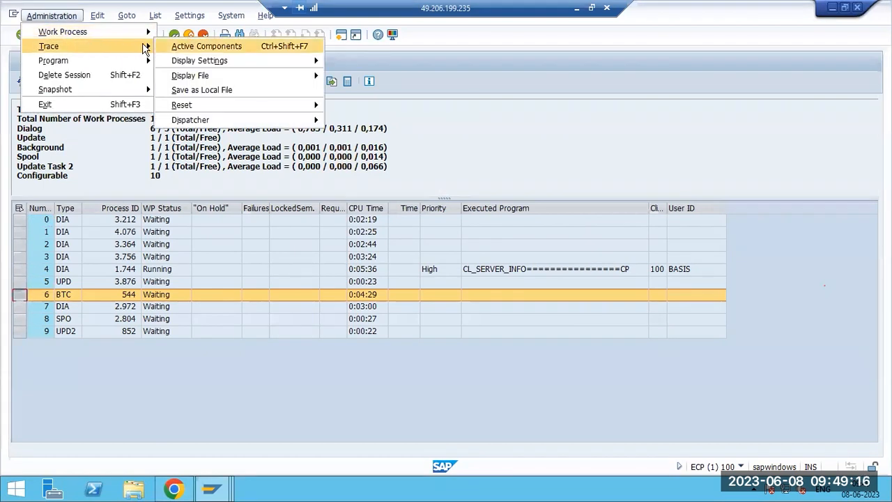
mouse_move(282, 76)
click(356, 76)
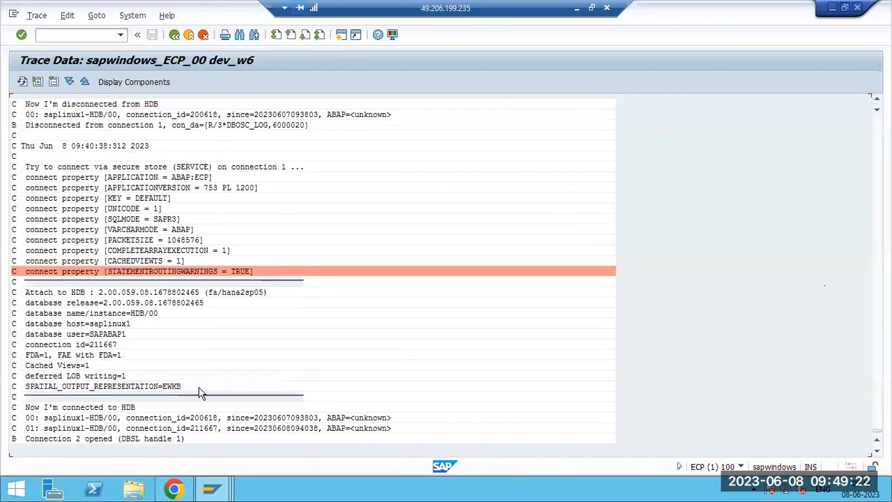
Locate the SQL error 383 and SALARY PAYMENTS lines in the trace, then return to the list.
scroll(63, 359, up, 2)
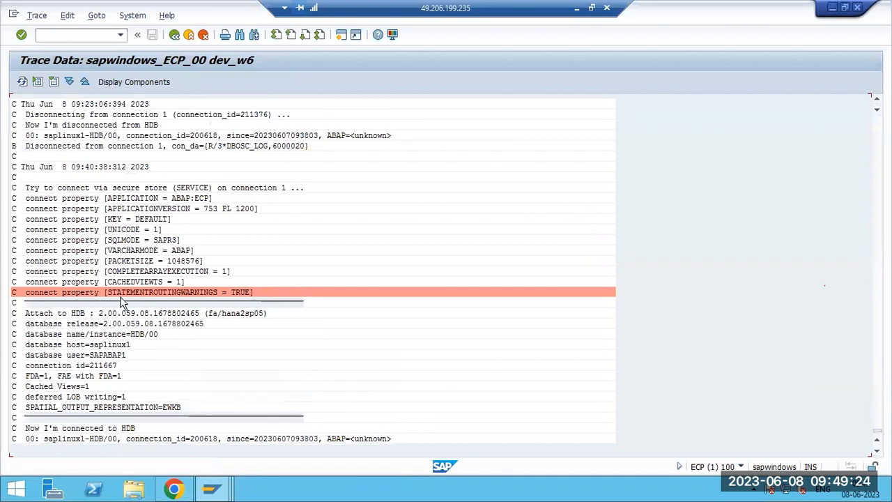
scroll(115, 289, up, 4)
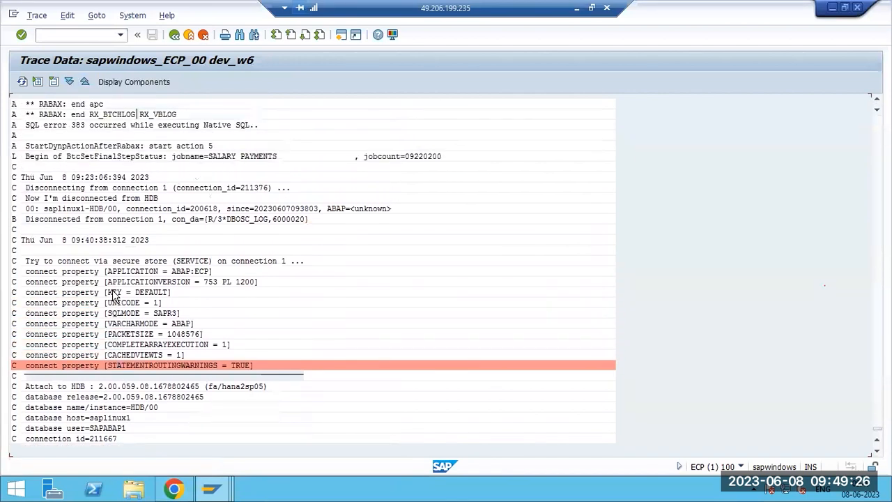
scroll(97, 247, up, 2)
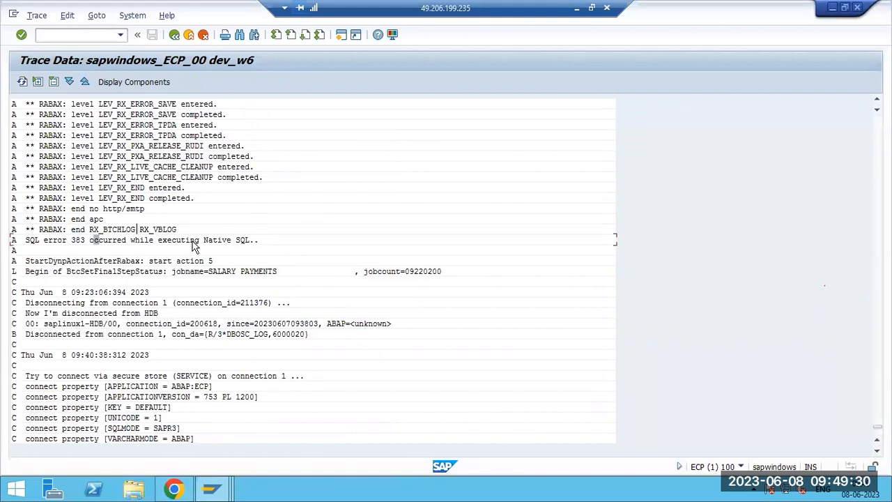
click(214, 273)
click(31, 241)
click(87, 241)
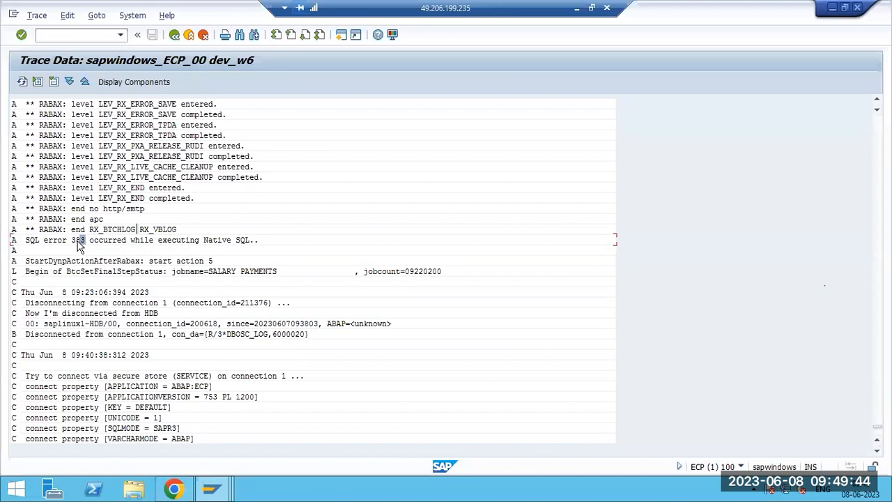
click(201, 271)
scroll(175, 271, up, 2)
scroll(173, 271, up, 7)
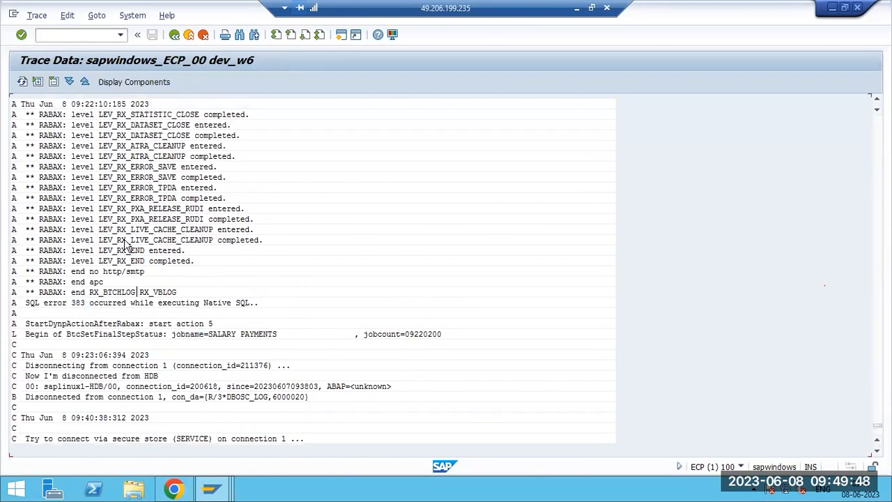
scroll(115, 180, up, 2)
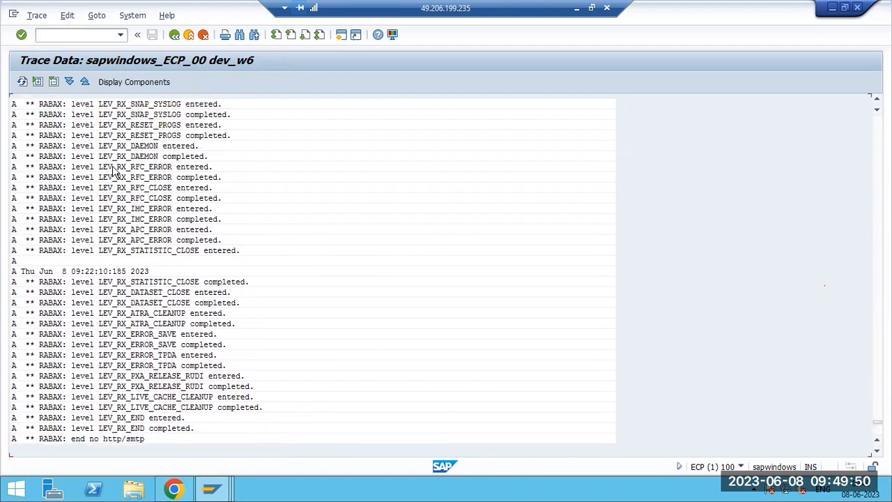
key(F3)
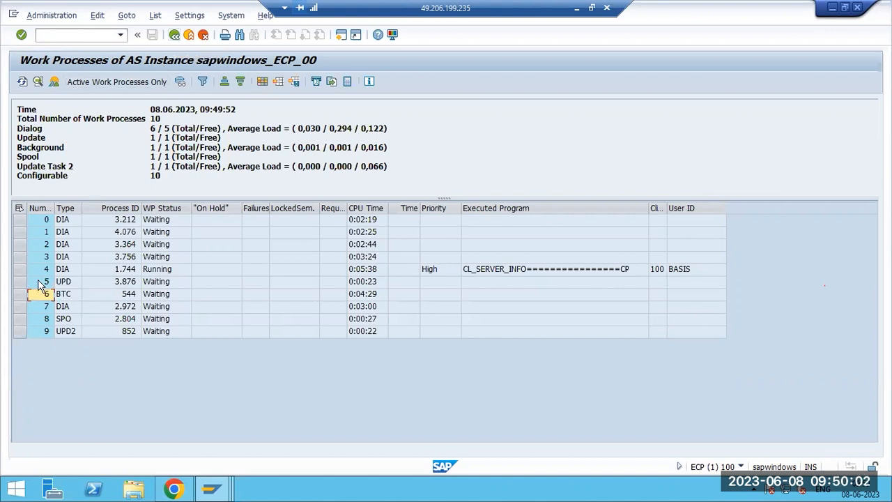
Reopen the current trace file dev_w6 of work process 6.
click(19, 294)
click(70, 16)
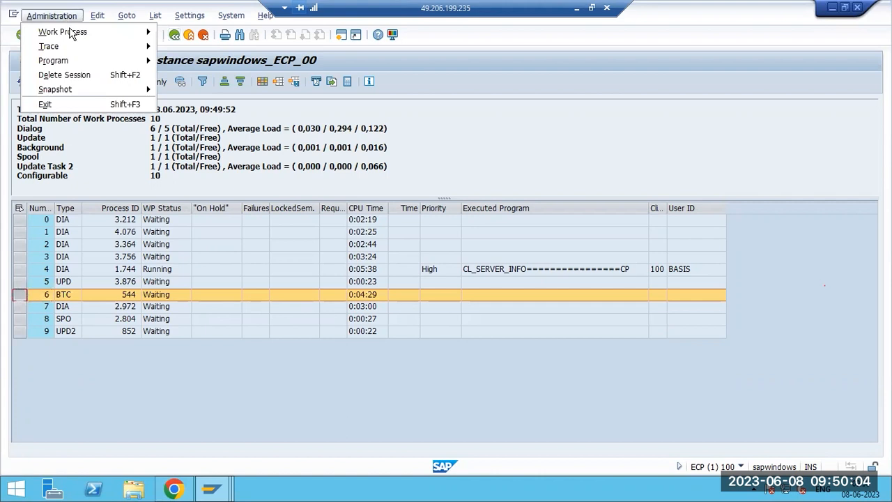
mouse_move(93, 46)
mouse_move(216, 75)
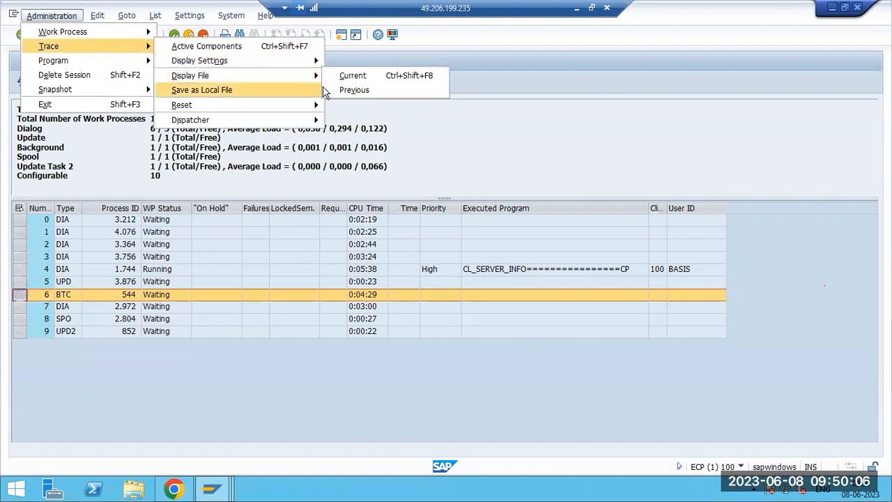
click(352, 75)
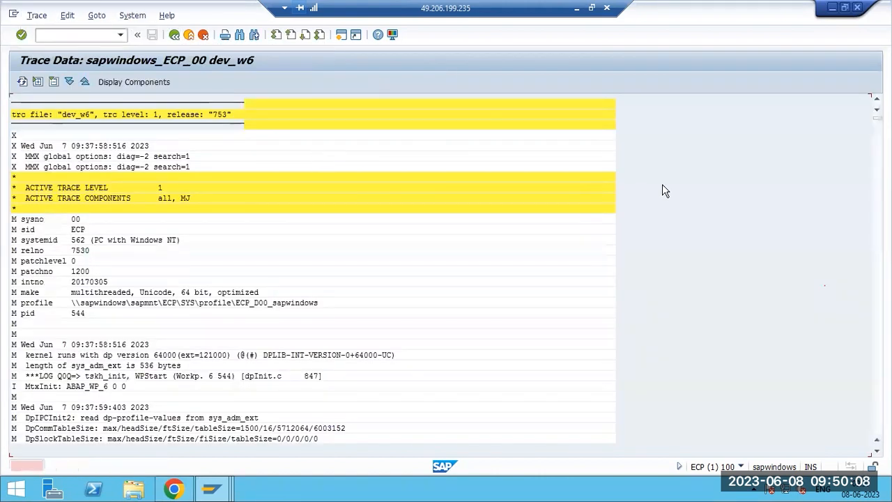
Block-select and copy the SQL error 383 line, then minimize the remote session.
drag(878, 118, 877, 432)
scroll(147, 298, up, 3)
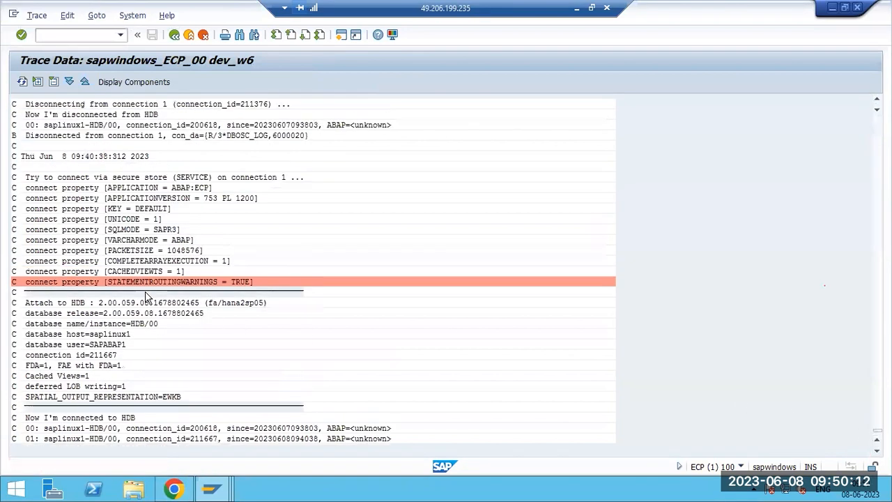
scroll(142, 298, up, 2)
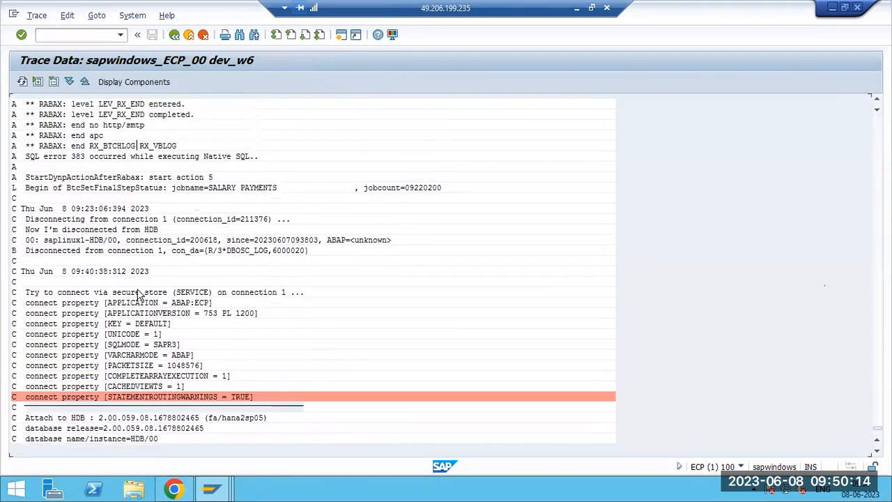
scroll(139, 296, up, 2)
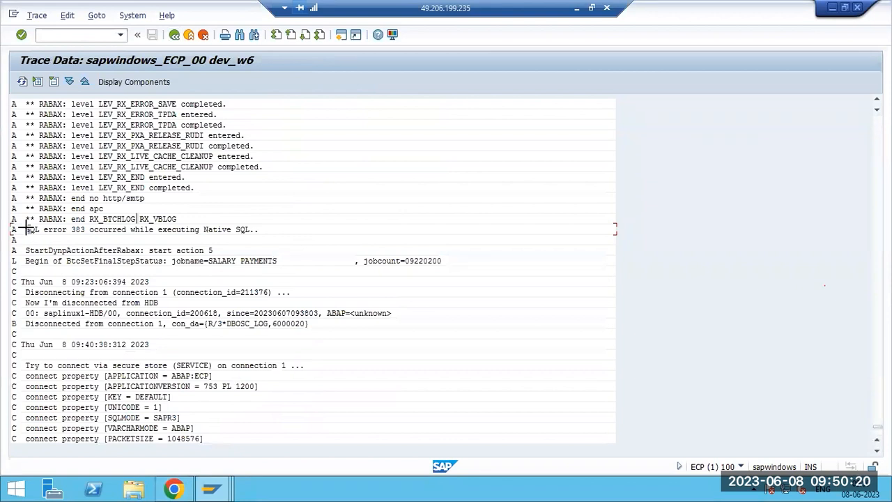
drag(25, 225, 267, 236)
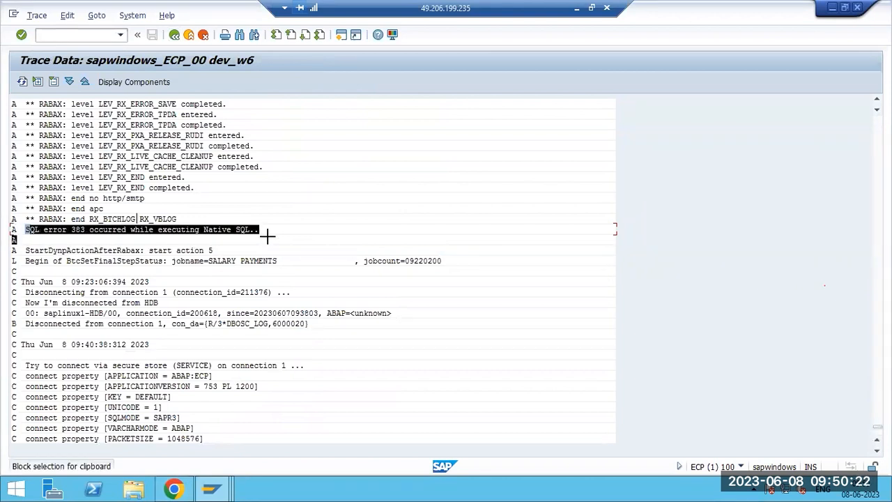
key(ctrl+c)
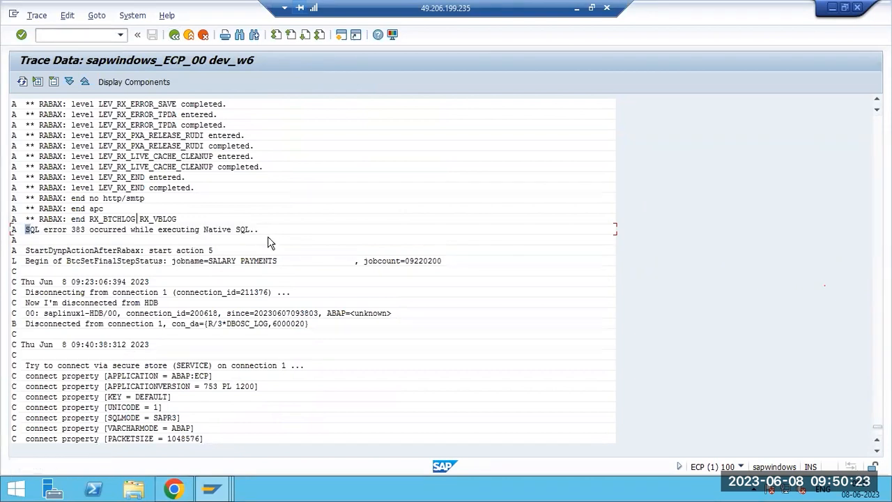
click(576, 10)
In Chrome, search the web for the copied SQL error text.
click(429, 489)
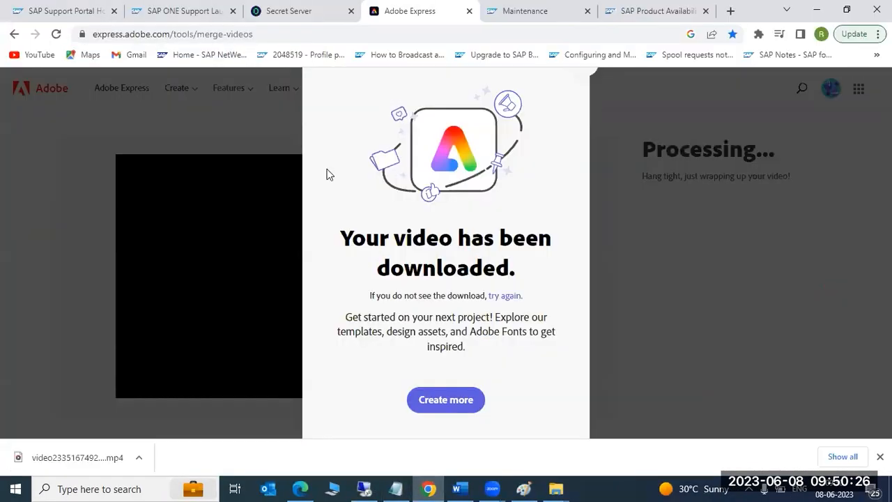
key(ctrl+9)
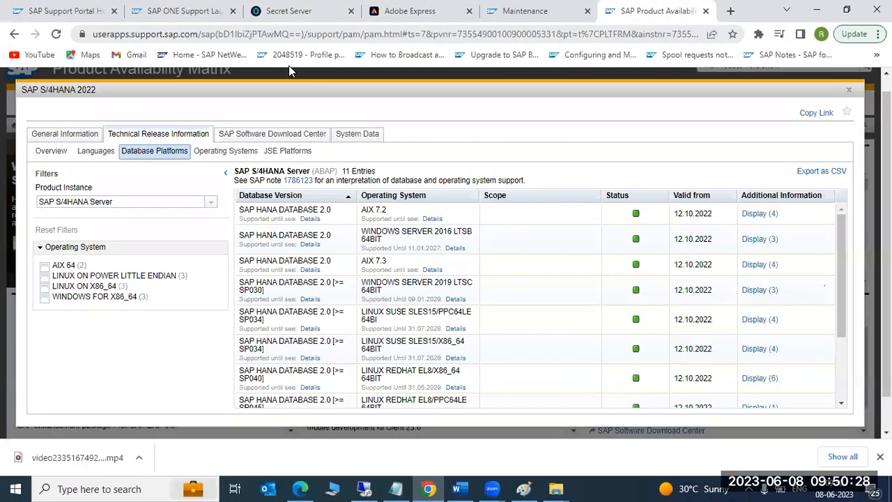
key(ctrl+l)
key(ctrl+v)
key(Return)
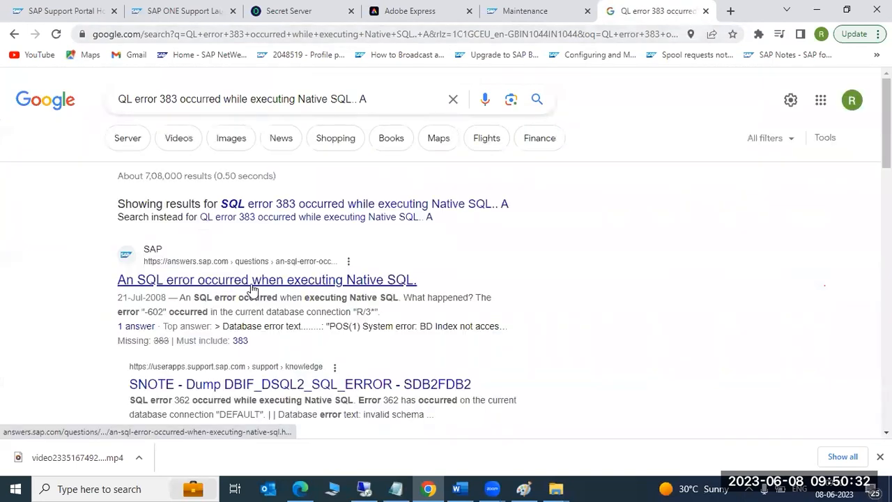
Open KBA 2838831 and highlight its 'error 362 occurred while executing Native SQL' symptom.
click(262, 385)
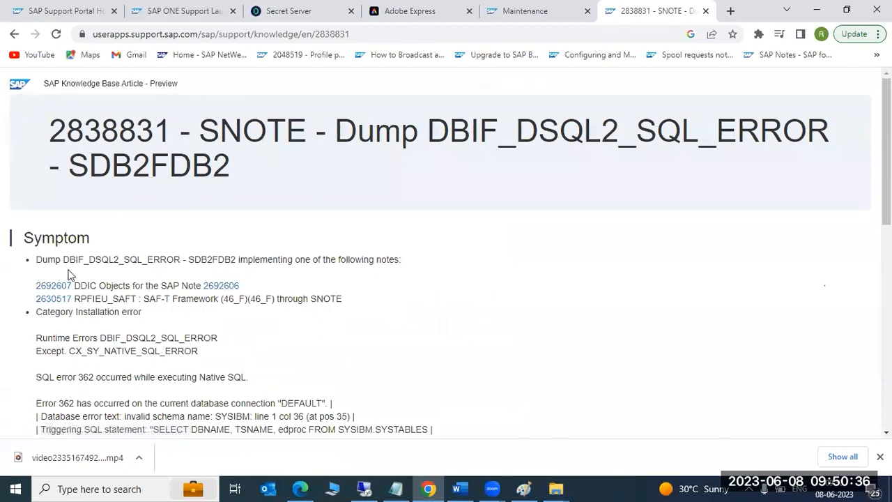
drag(61, 258, 225, 260)
scroll(223, 286, down, 2)
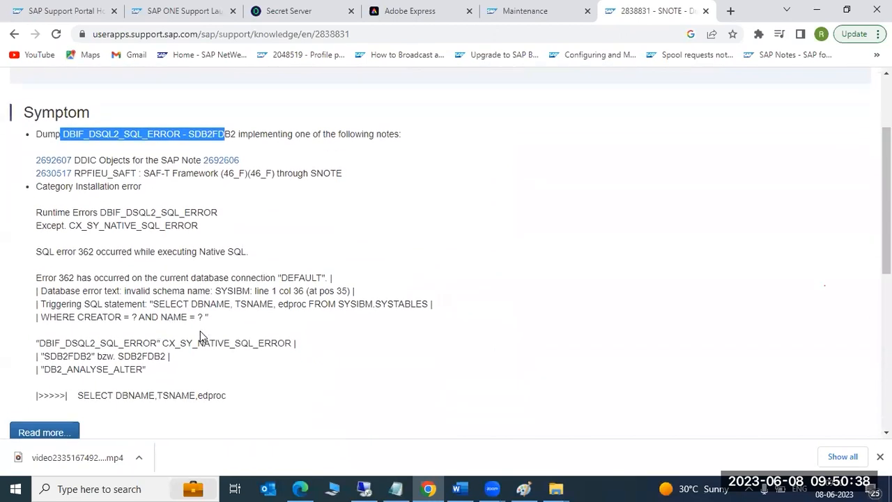
drag(53, 243, 246, 244)
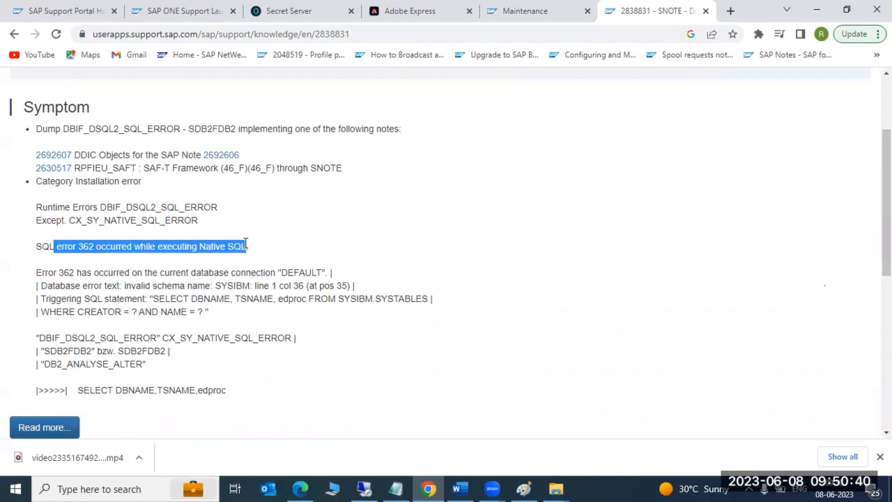
scroll(186, 202, up, 2)
scroll(175, 403, down, 7)
scroll(119, 313, up, 3)
Open note 2838831 on me.sap.com and highlight its Resolution: implement note 2368460.
click(48, 297)
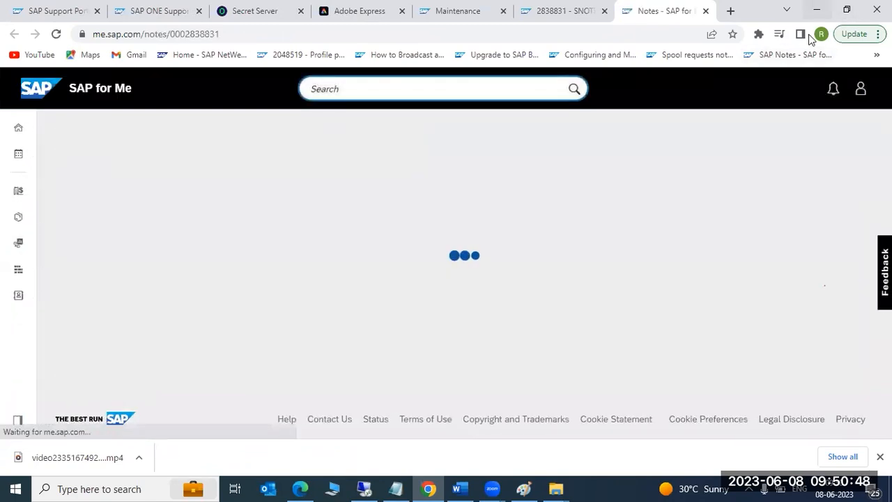
scroll(362, 206, down, 5)
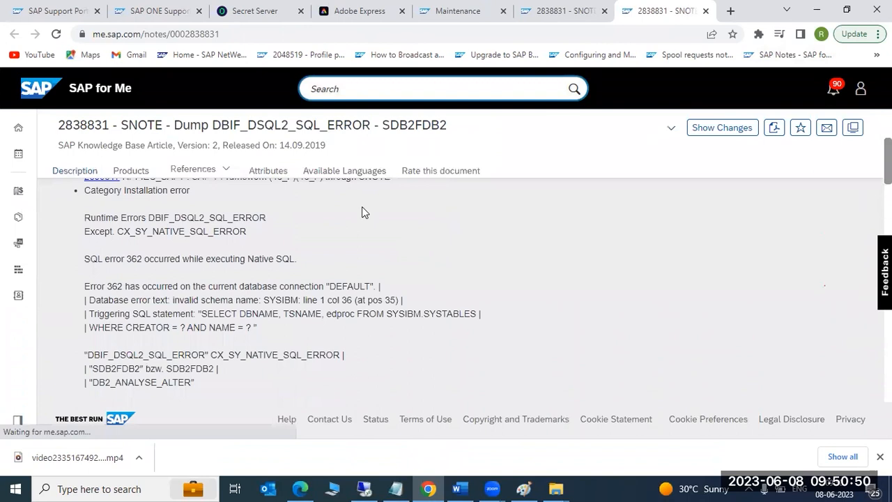
scroll(363, 206, down, 3)
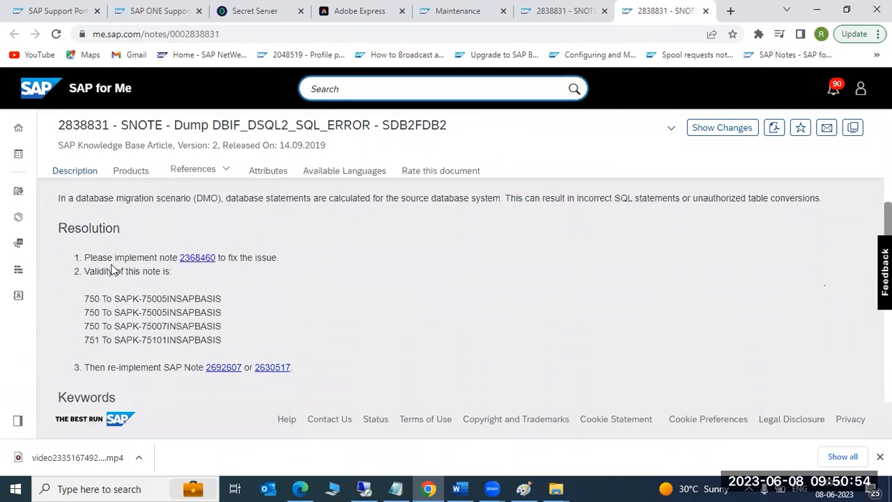
drag(97, 257, 289, 257)
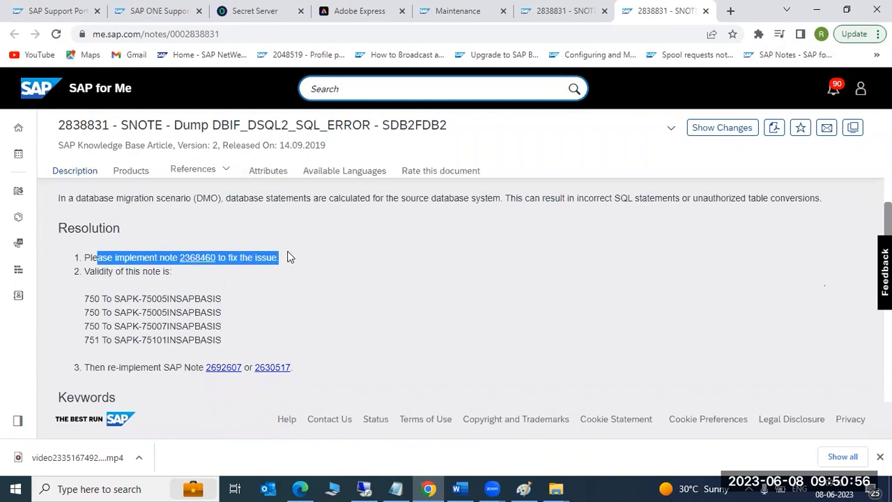
click(108, 256)
scroll(155, 281, down, 2)
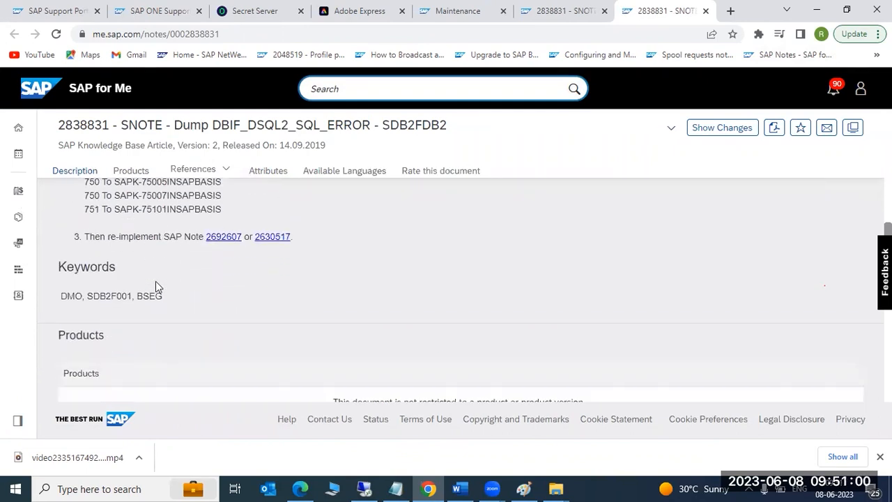
scroll(159, 279, up, 10)
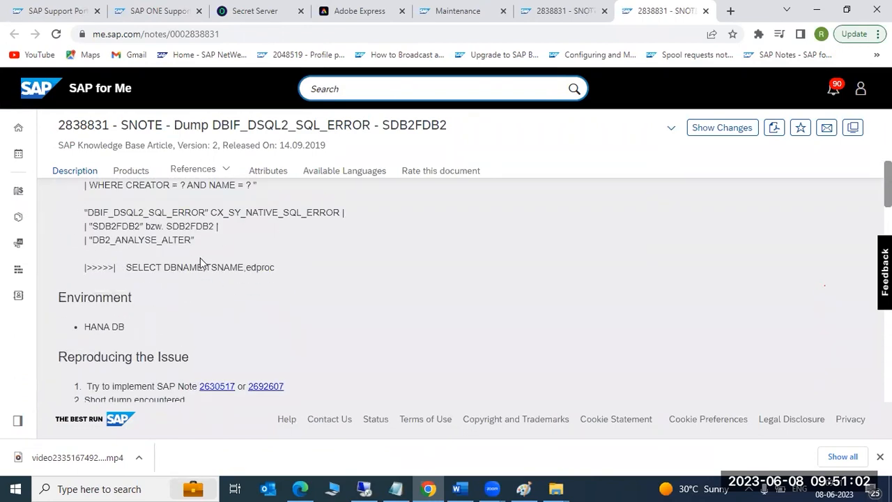
Return to the Google results and open the SAP Community question about the Native SQL error.
click(597, 10)
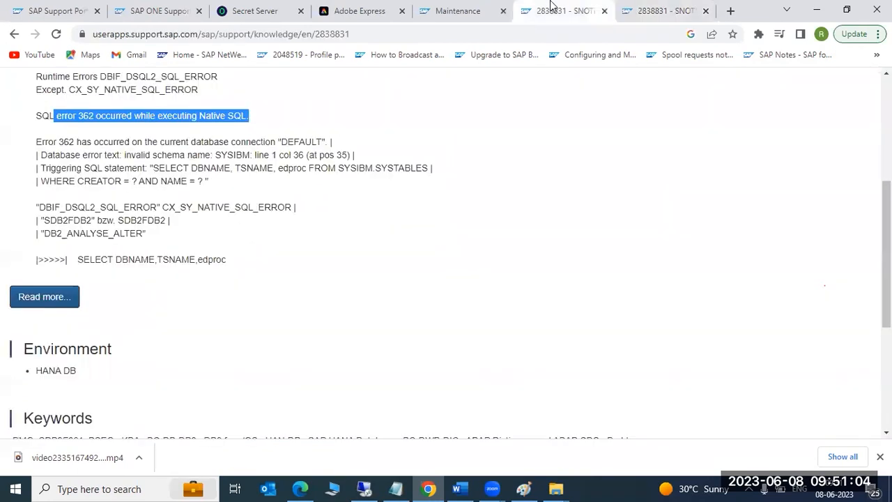
click(15, 35)
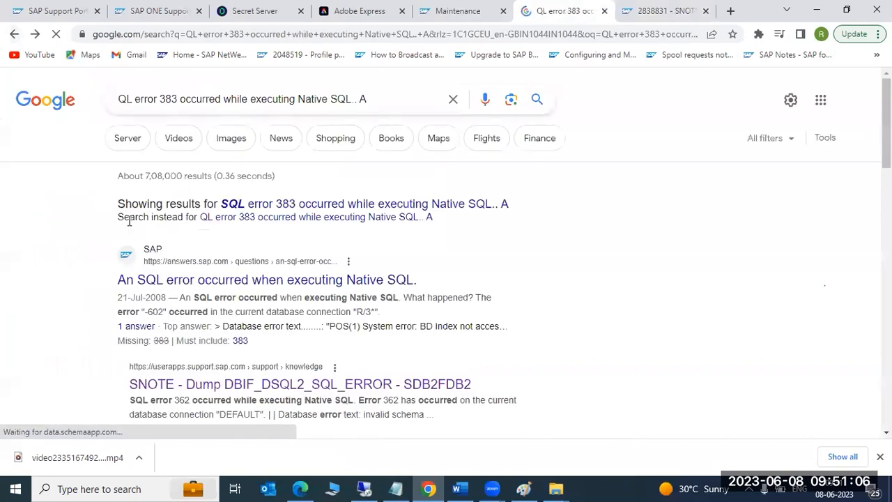
click(248, 280)
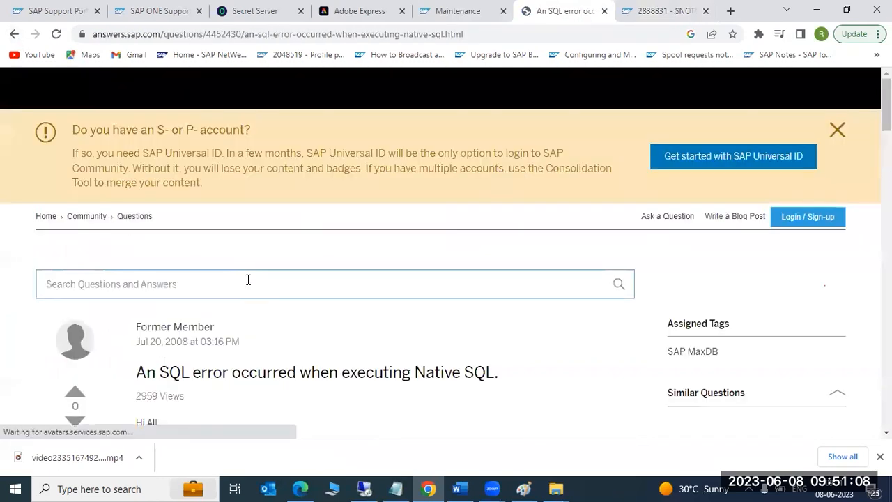
Scroll to the Best Answer and highlight its bad-index diagnosis and fix text.
scroll(248, 282, down, 4)
scroll(248, 284, down, 10)
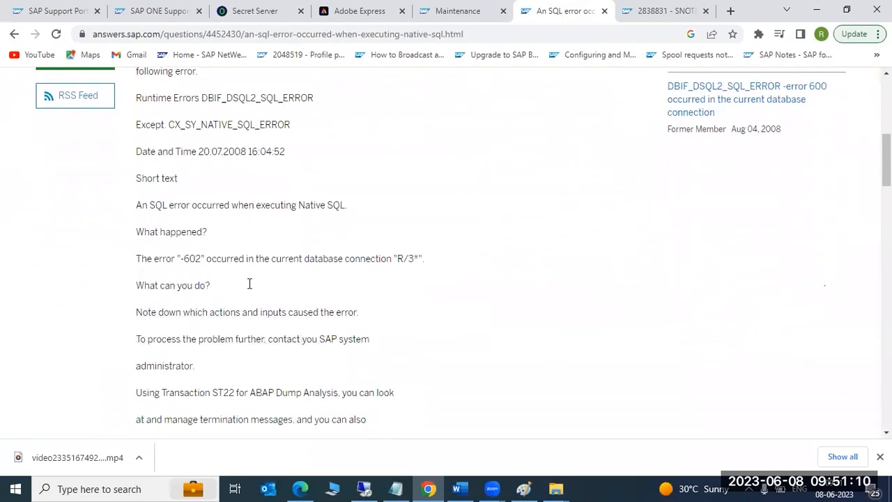
scroll(106, 271, down, 3)
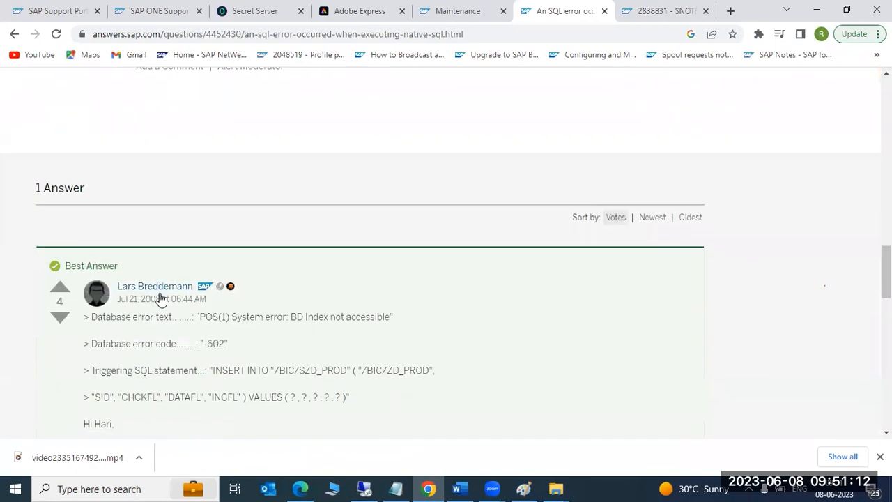
scroll(127, 258, down, 1)
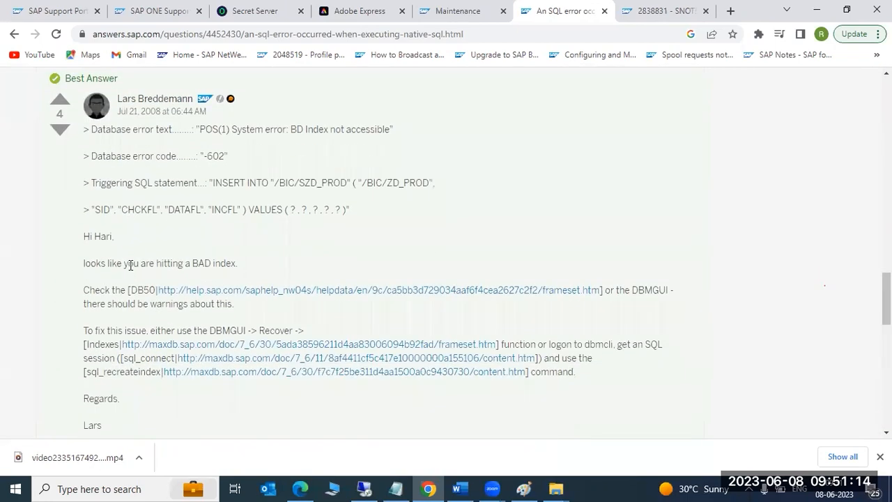
drag(123, 263, 254, 270)
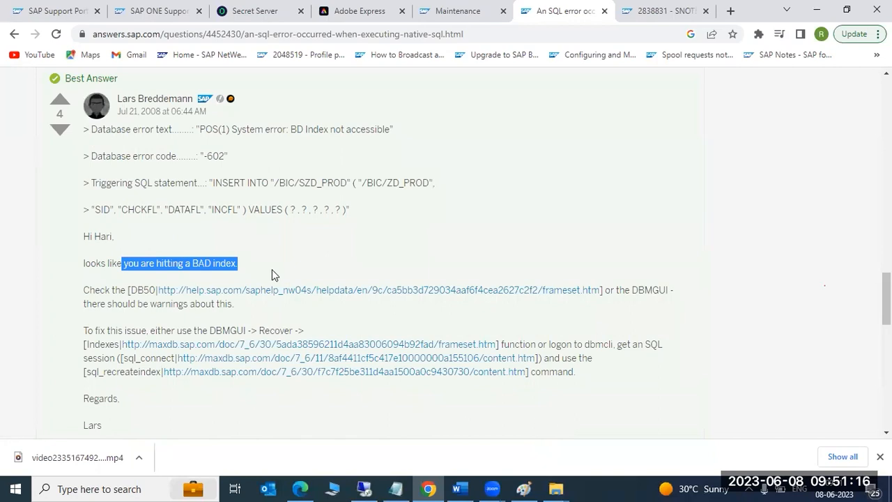
scroll(272, 272, down, 1)
drag(123, 264, 392, 319)
scroll(313, 343, down, 5)
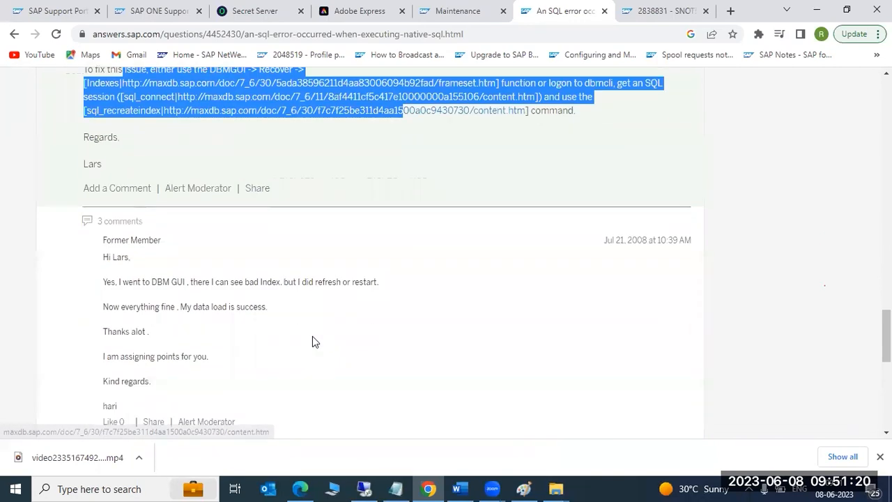
scroll(184, 207, down, 5)
scroll(183, 207, up, 10)
Minimize the browser and switch back to the remote SAP session showing the dev_w6 trace.
click(816, 10)
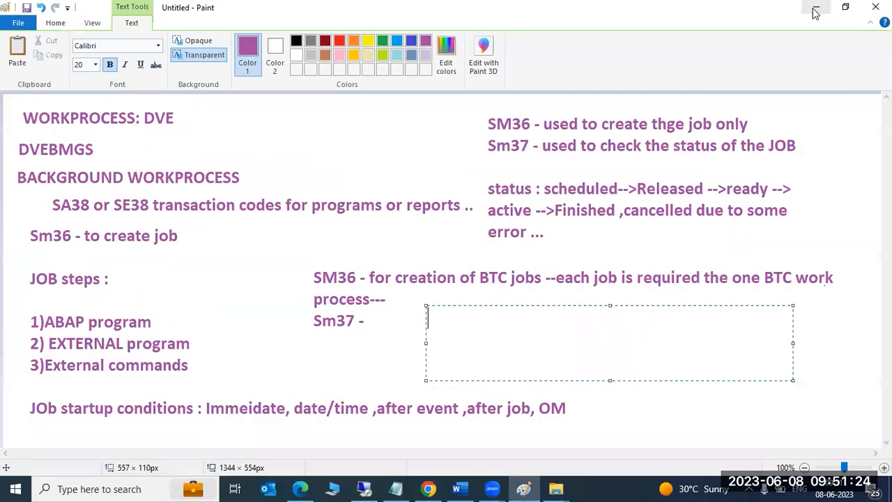
click(363, 486)
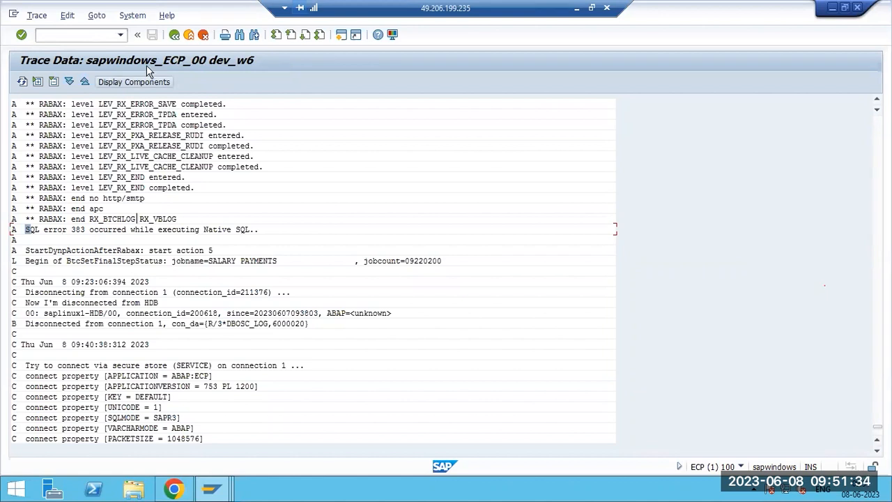
Back out to Easy Access, run SM37 and open the SALARY PAYMENTS job log.
key(F3)
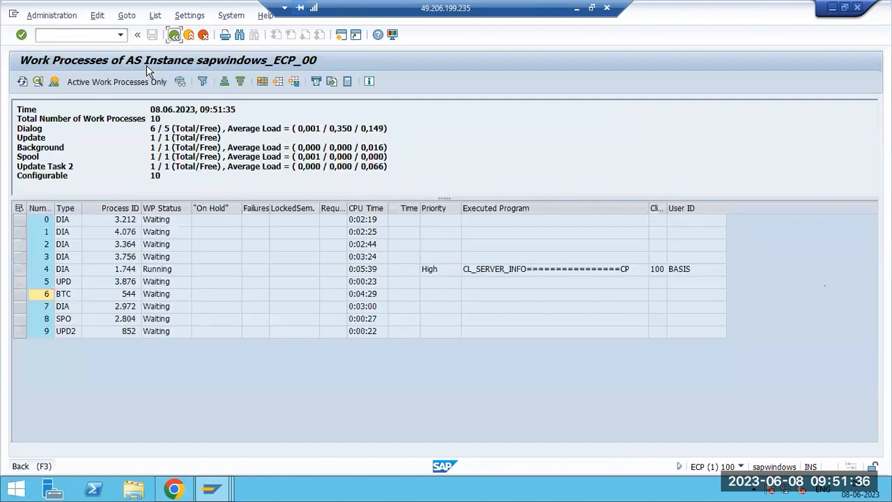
key(F3)
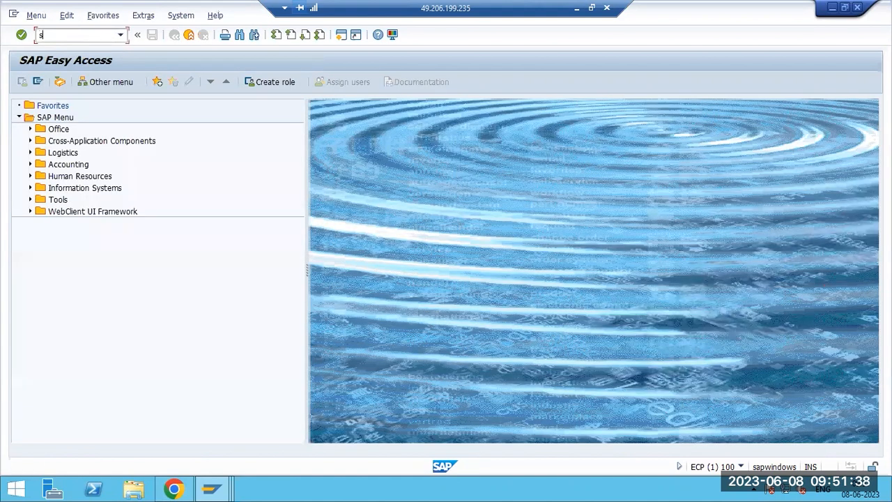
text(sm37)
key(Return)
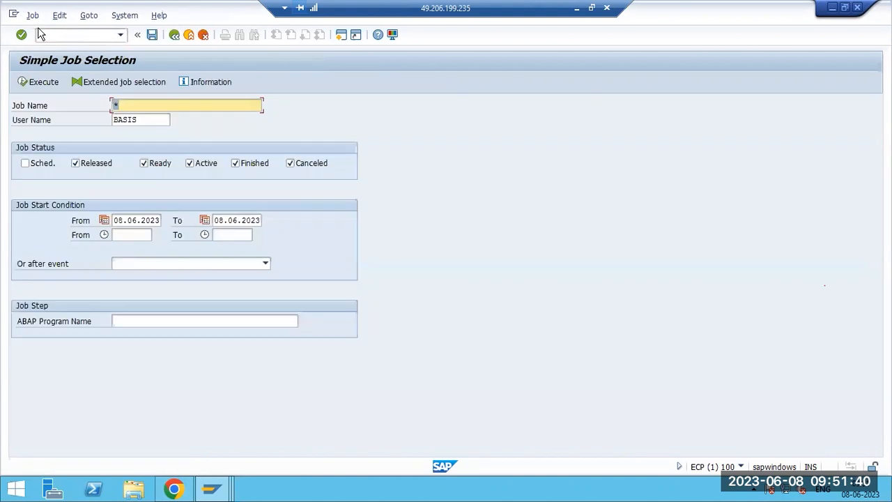
click(33, 85)
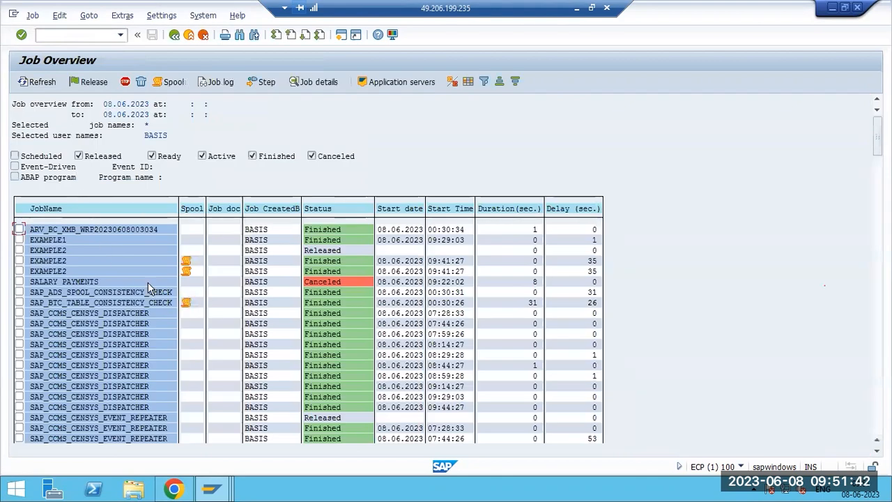
click(206, 82)
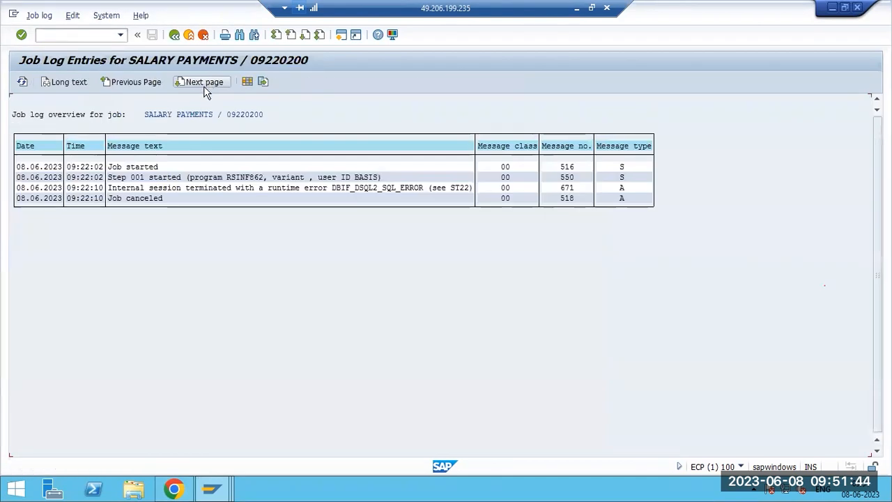
Read the Step 001 start message explanation, cancel the documentation modification, then exit to Easy Access.
double_click(248, 179)
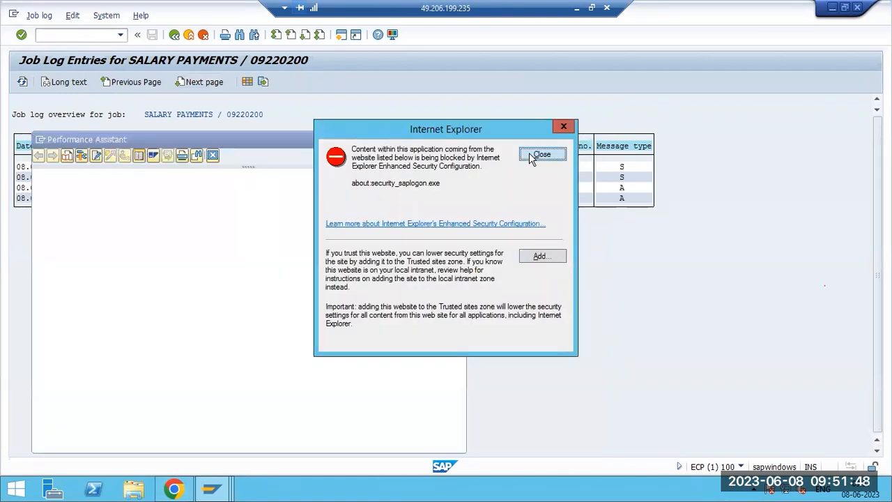
click(536, 154)
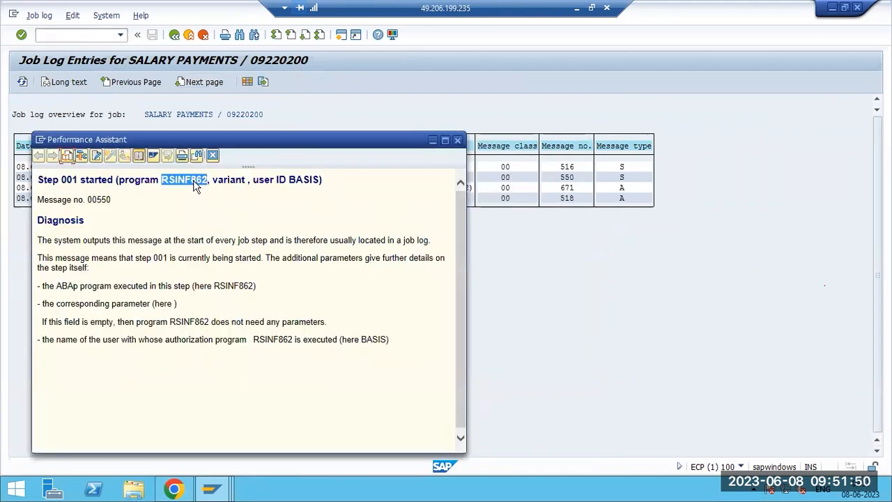
click(95, 155)
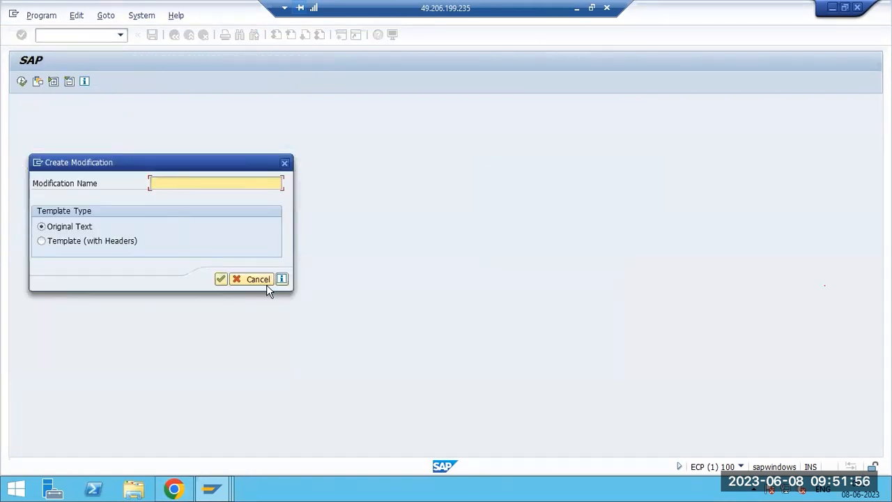
click(256, 279)
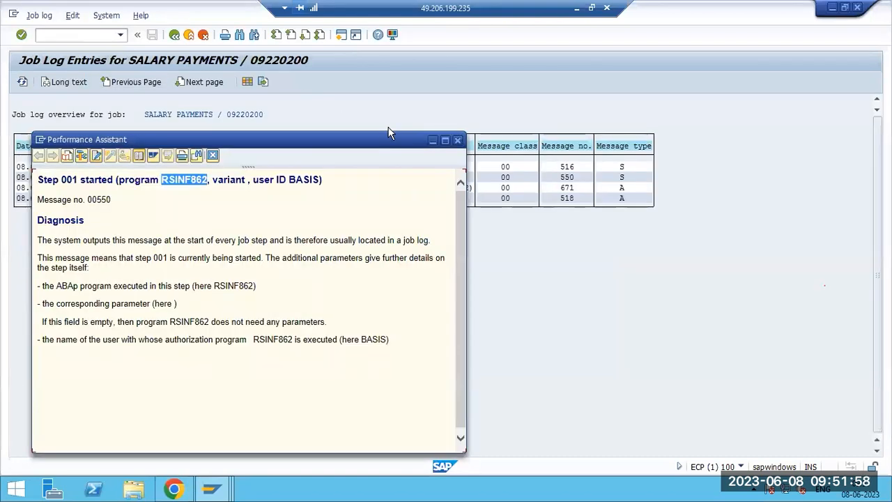
click(457, 140)
key(F3)
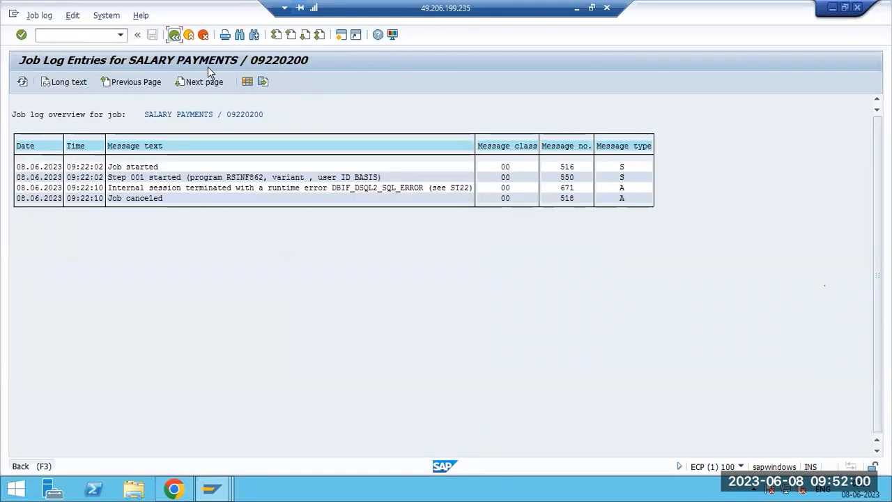
key(F3)
key(F3)
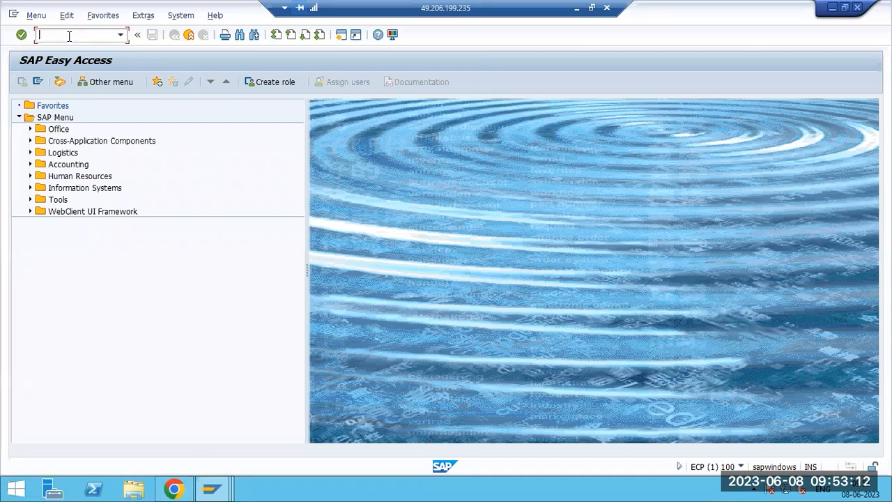
Start SM36 and name the new background job RAVI.
text(m36)
key(Return)
text(RAVUI)
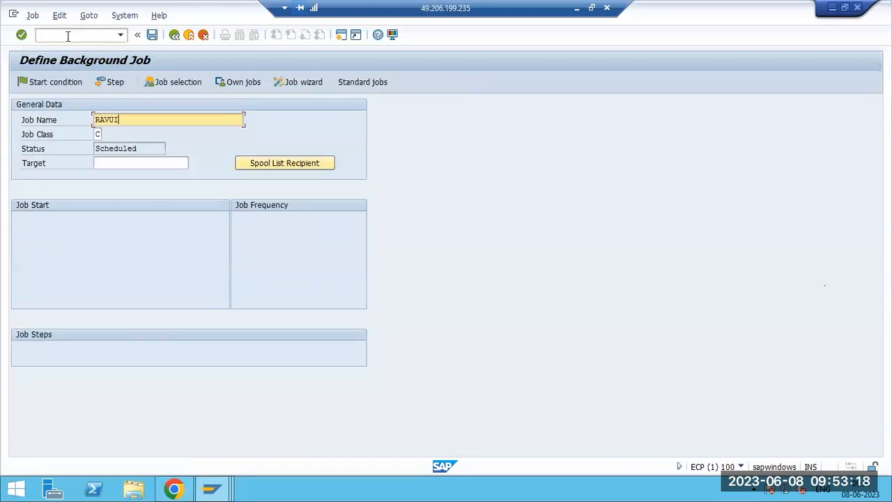
key(BackSpace)
key(BackSpace)
text(I)
Add a job step running ABAP program RSBDC_REORG, found via an R* search, and save it.
click(110, 84)
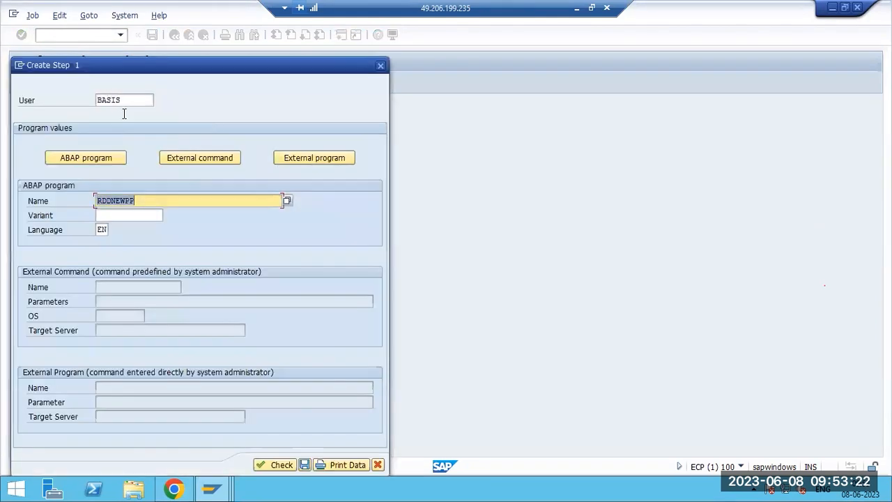
click(286, 200)
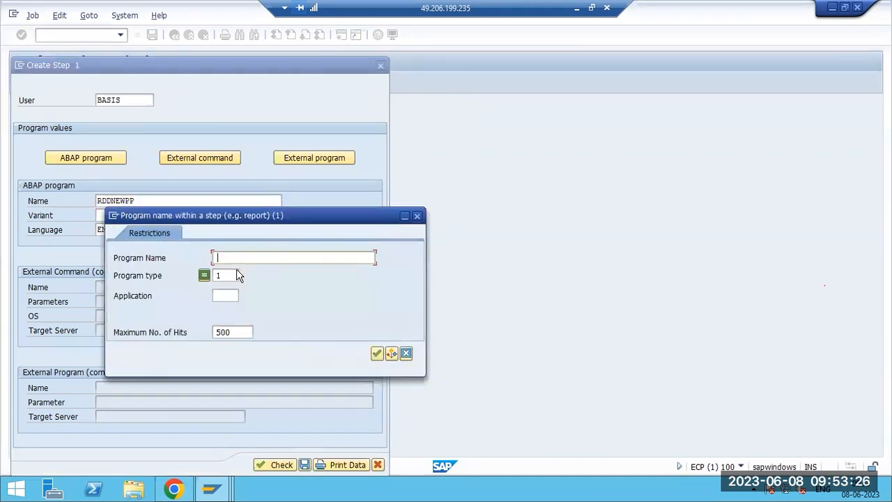
text(RS*)
key(Return)
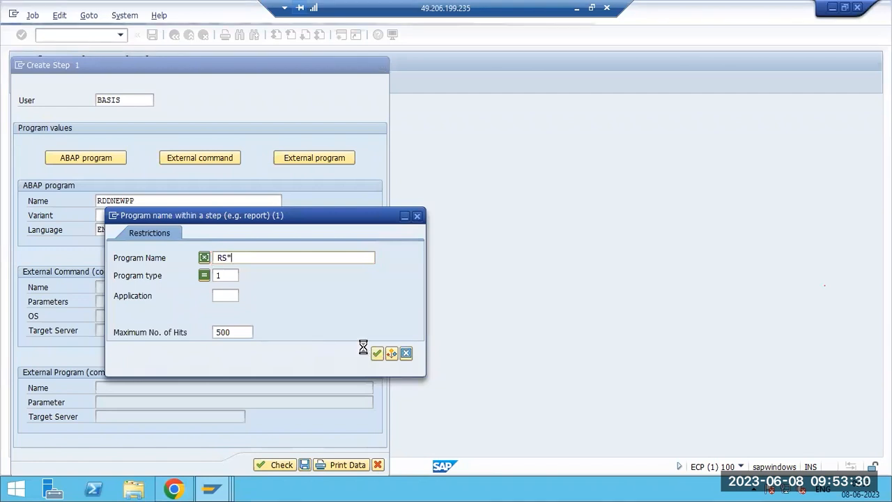
double_click(305, 342)
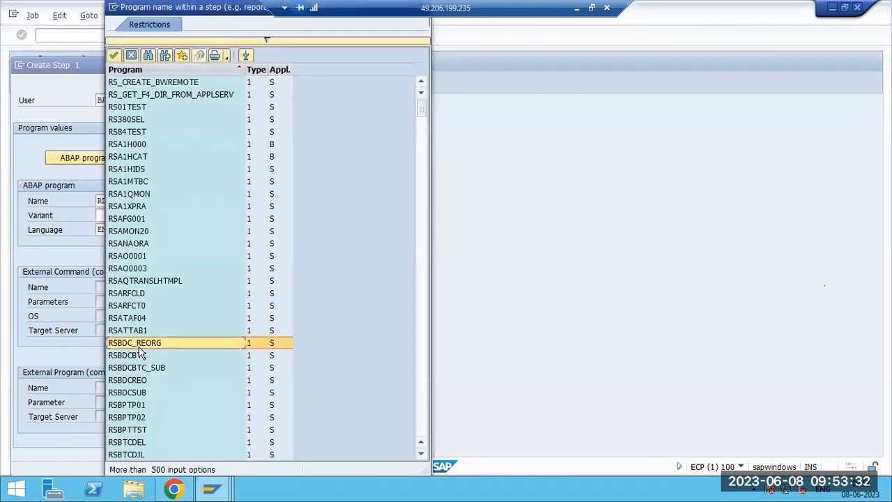
click(305, 465)
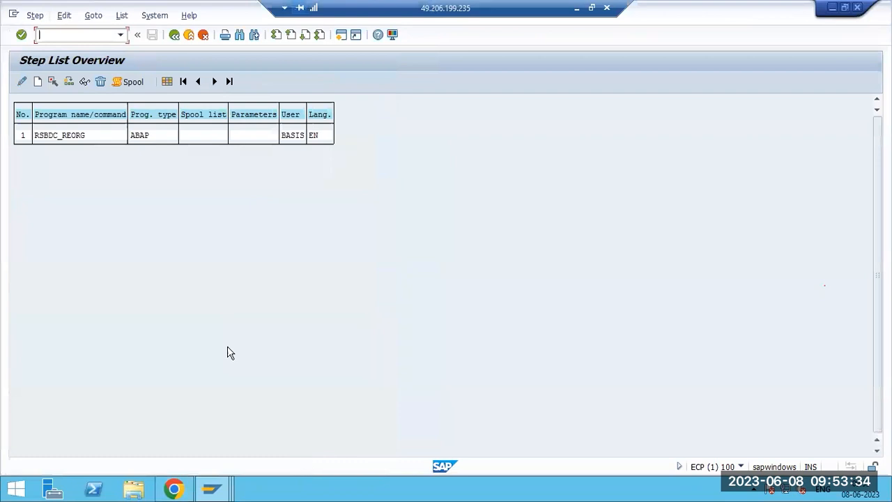
key(F3)
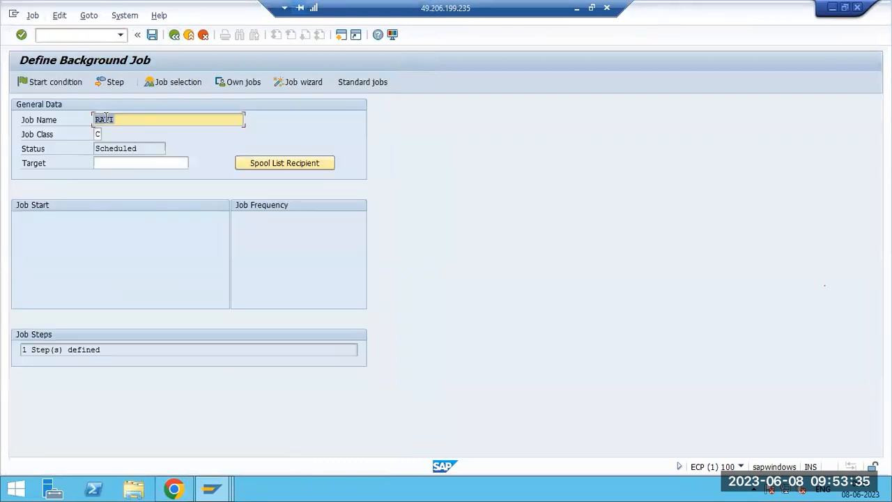
Set job RAVI's start condition to Immediate and save the job as Released.
click(36, 83)
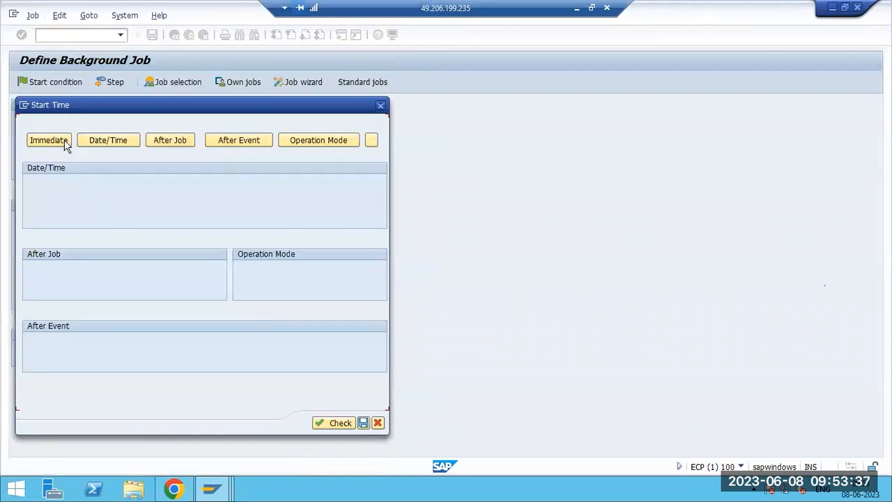
click(118, 144)
click(218, 183)
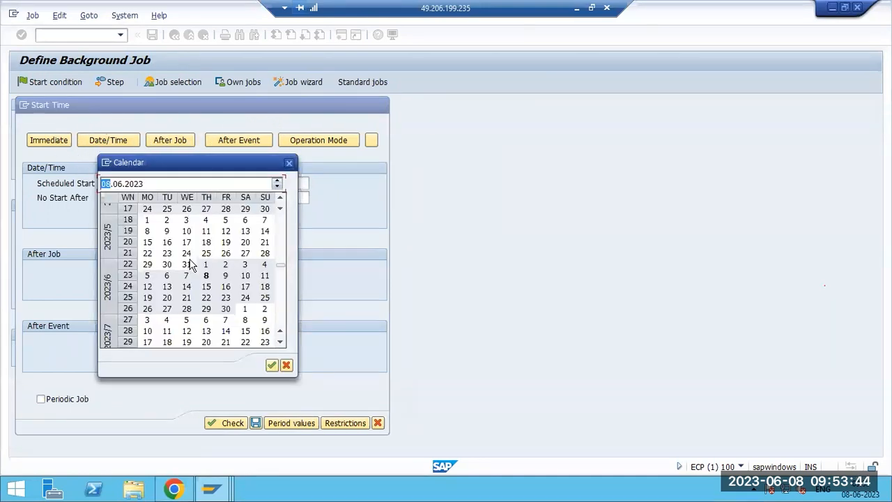
click(285, 365)
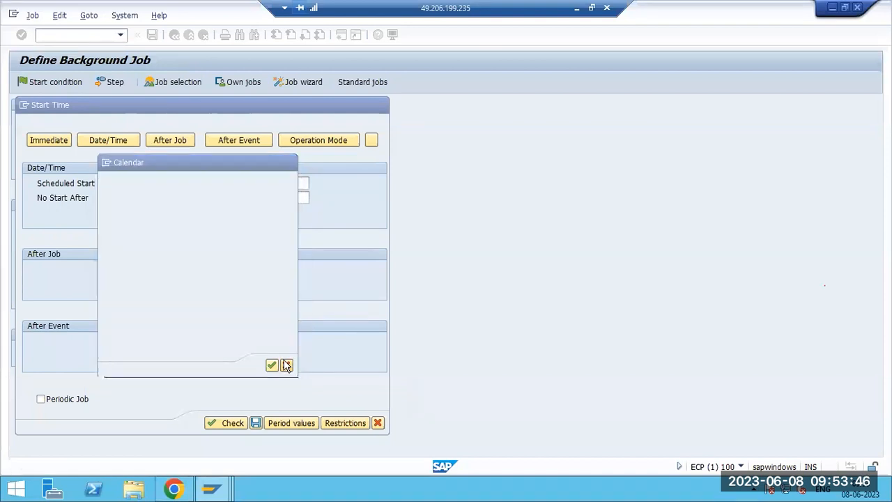
click(48, 140)
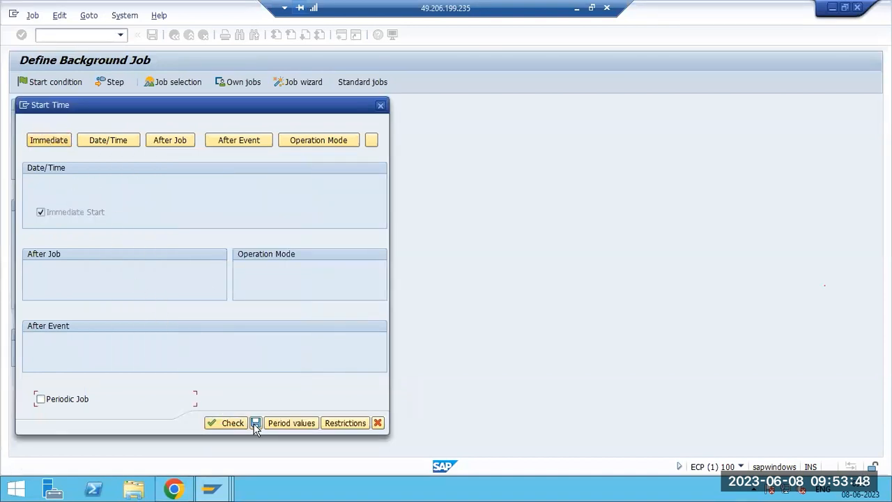
click(256, 423)
click(152, 34)
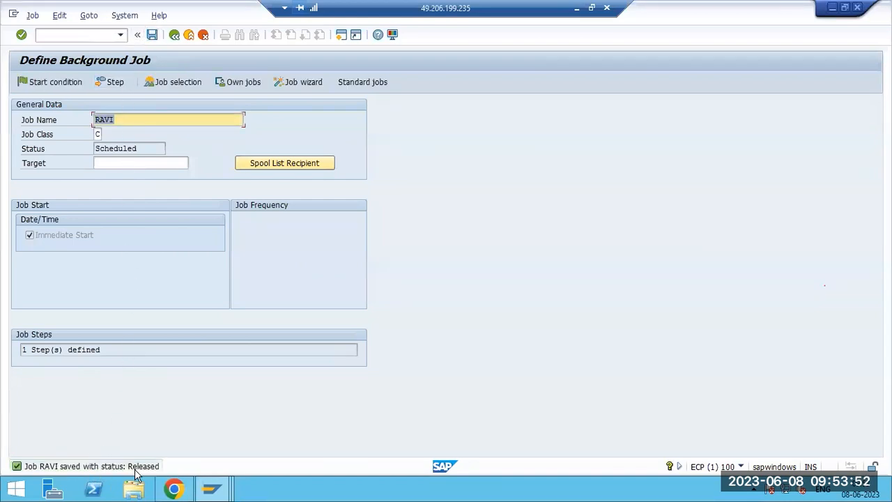
click(58, 35)
Run SM37, list the jobs and open RAVI's job log.
text(/nsm37)
key(Return)
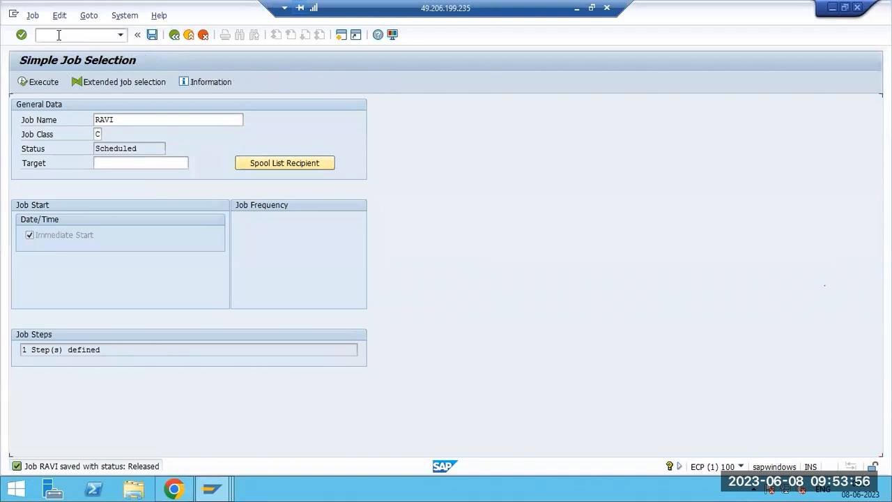
click(46, 84)
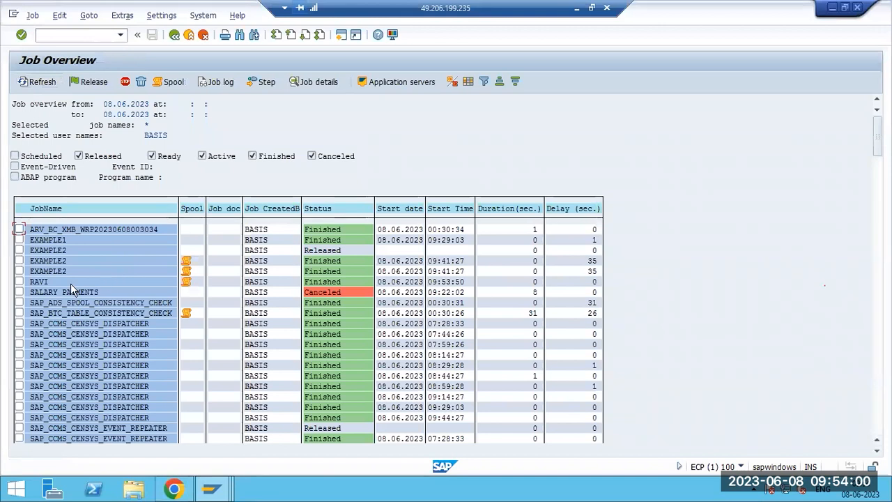
click(39, 282)
click(209, 82)
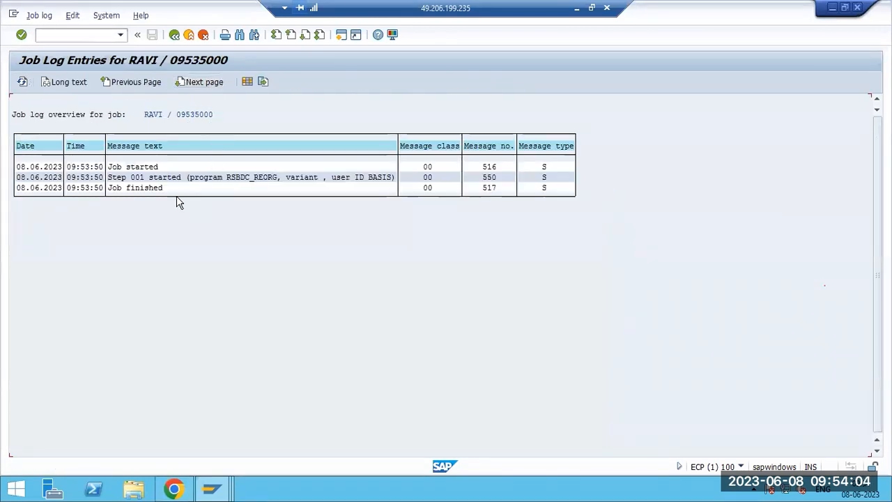
Display job RAVI's details, then return to the job selection criteria.
click(174, 34)
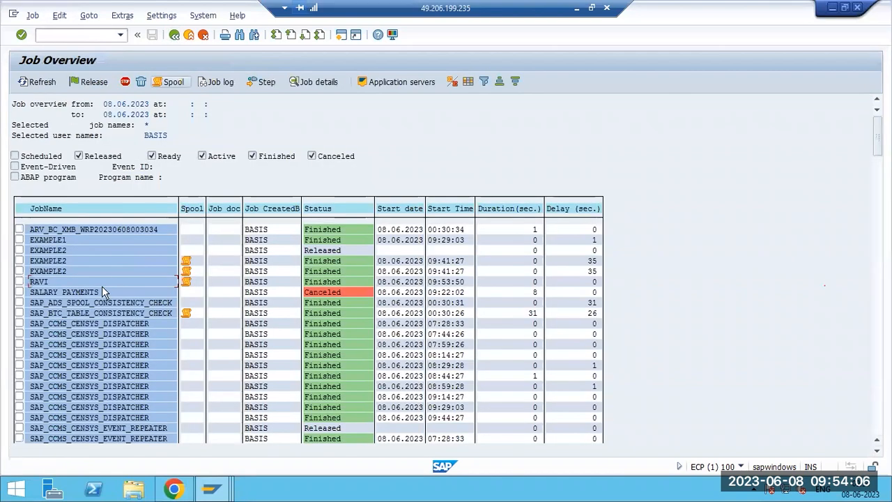
double_click(122, 287)
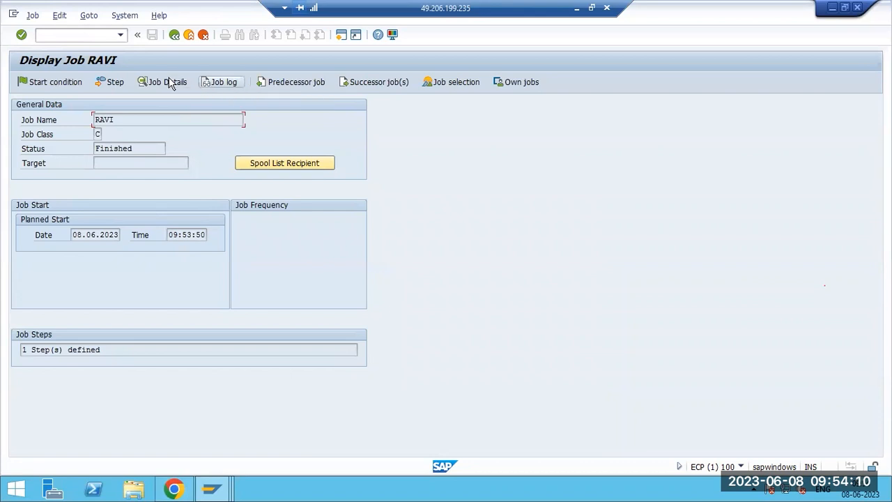
key(F3)
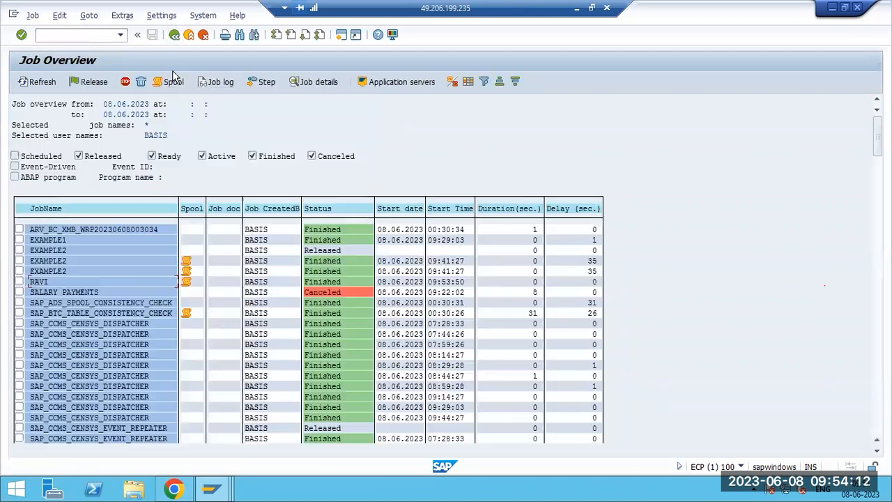
click(174, 34)
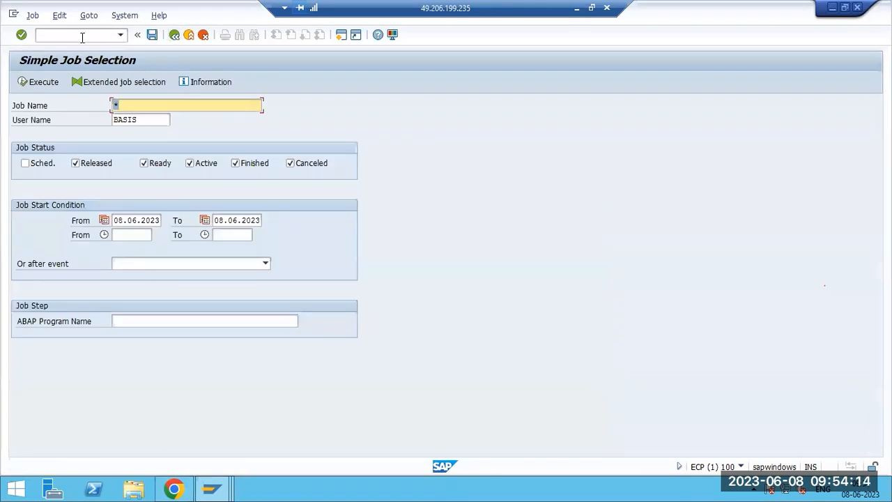
Start a new SM36 job definition and add a step using an external command.
click(81, 35)
text(/nsm36)
key(Return)
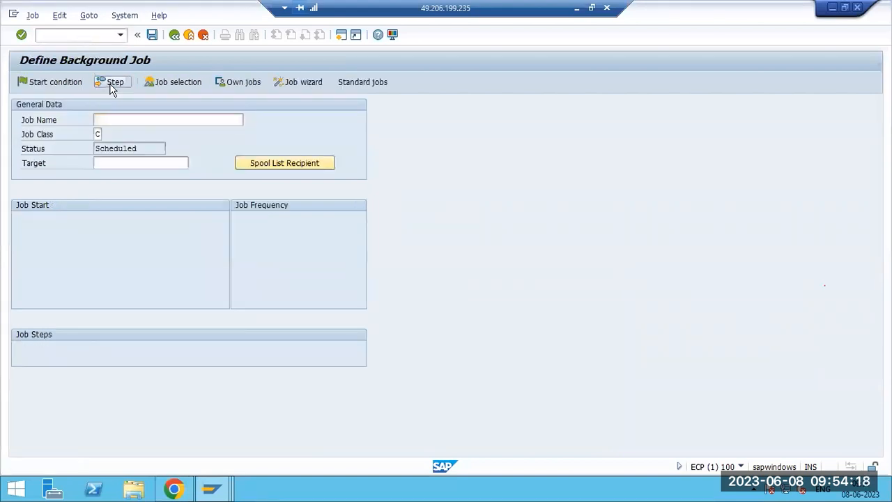
click(112, 83)
click(194, 157)
click(298, 159)
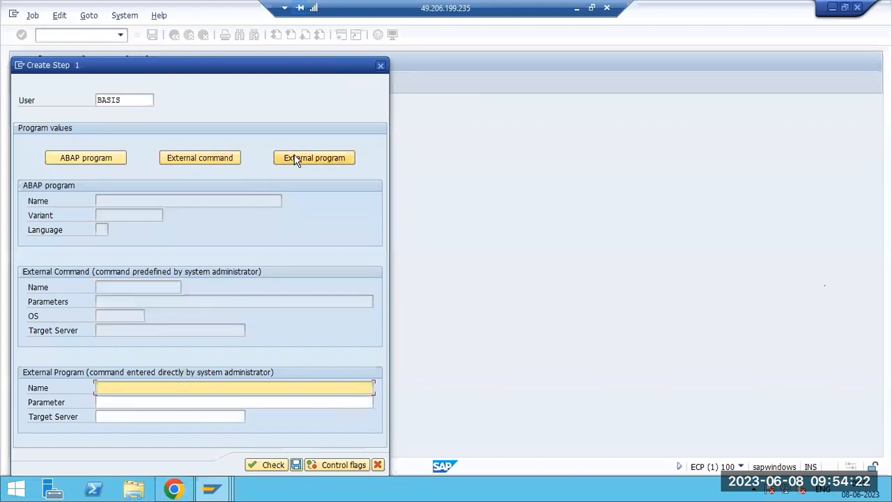
click(216, 159)
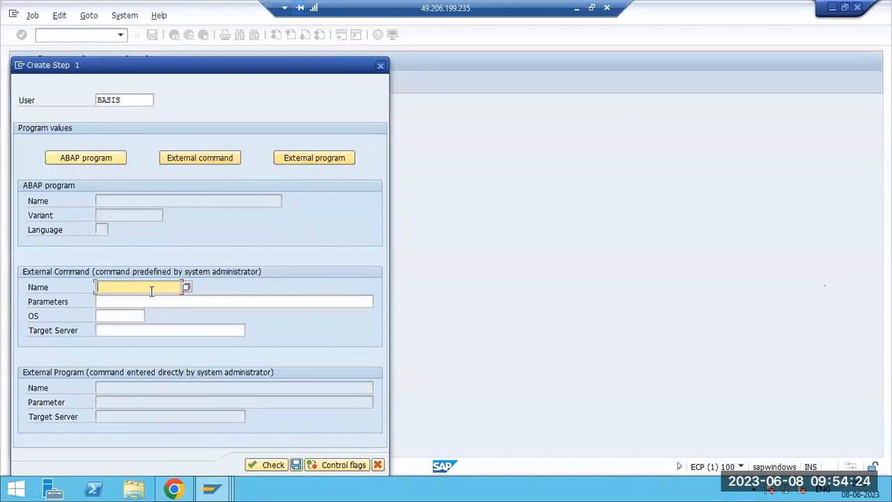
Try BRCONNECT from the external command list, then close the list without choosing.
click(186, 287)
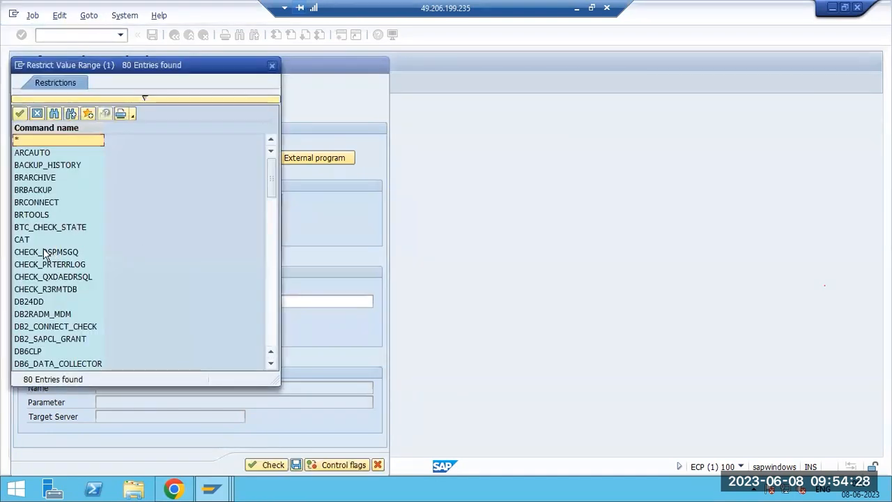
click(36, 202)
double_click(36, 202)
click(113, 299)
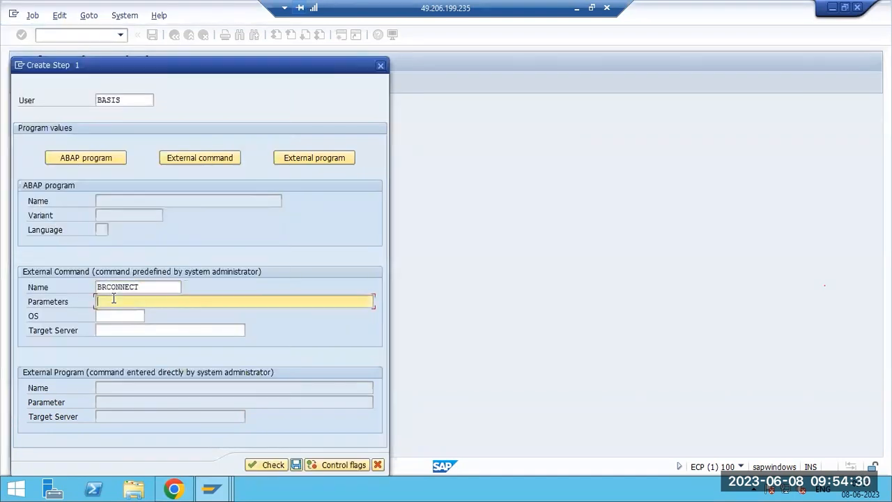
click(140, 283)
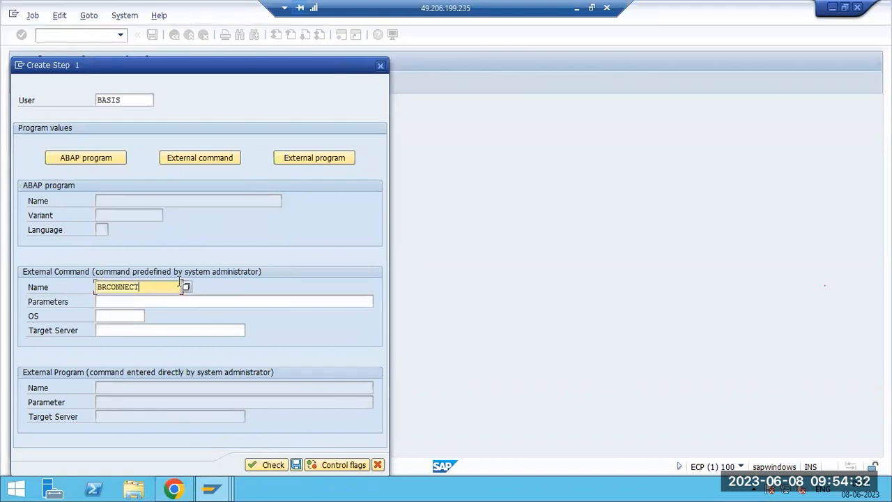
click(185, 286)
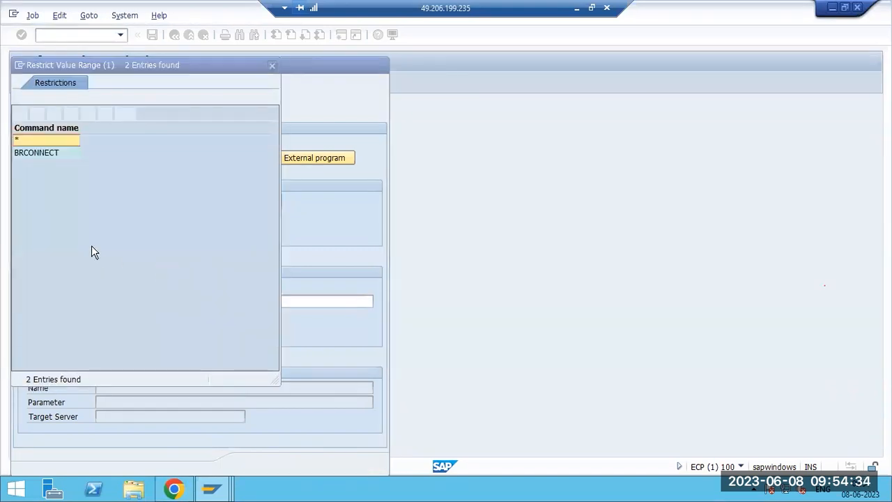
click(272, 66)
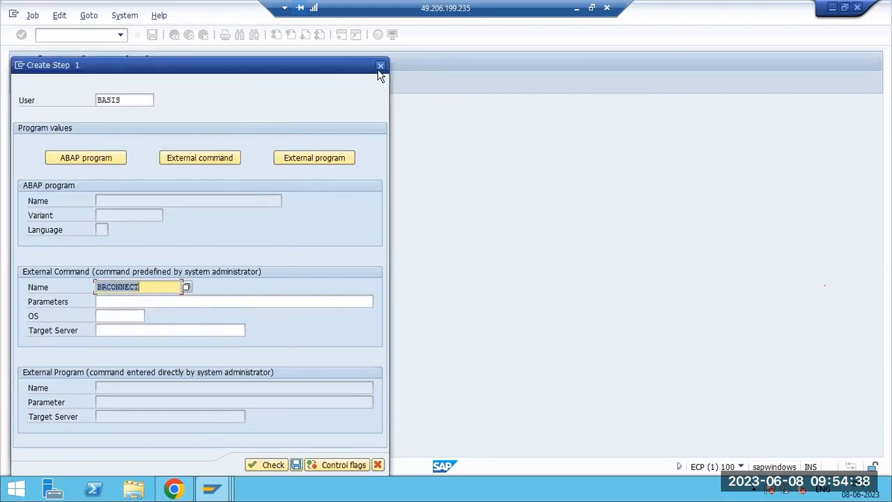
Reselect the predefined external command option and browse the full command list.
click(332, 158)
click(217, 159)
click(279, 160)
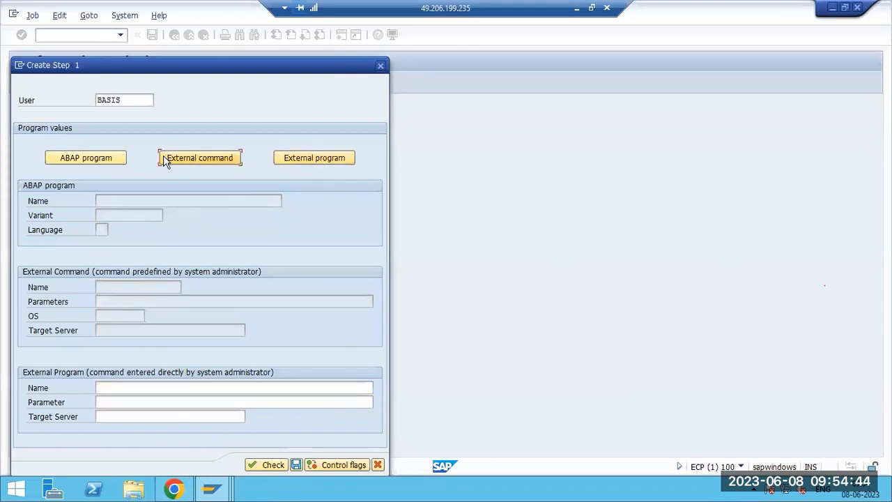
click(77, 159)
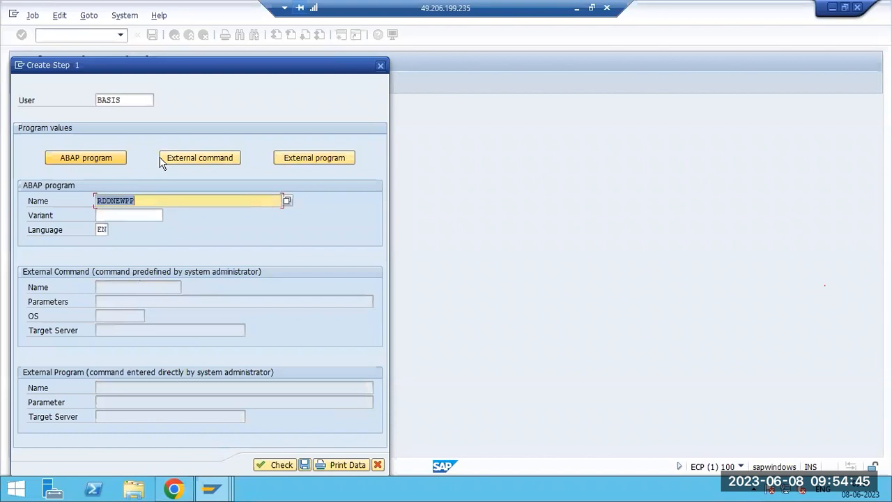
click(206, 158)
click(308, 159)
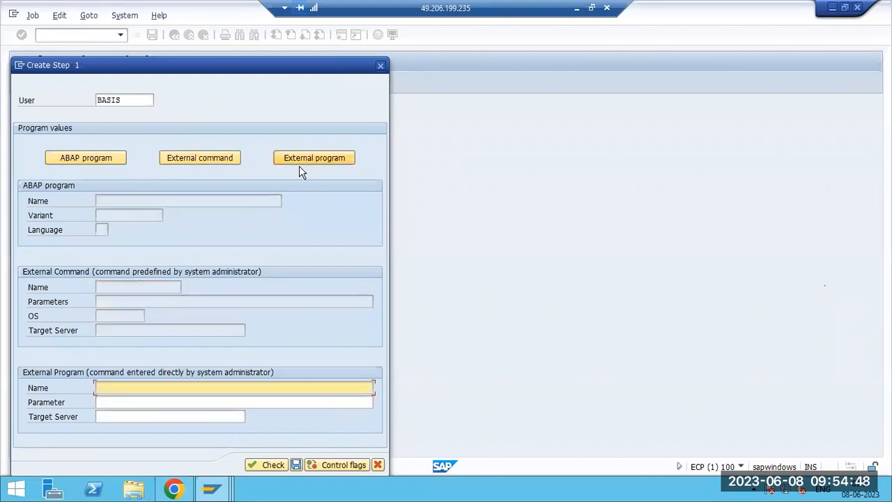
click(228, 159)
click(186, 286)
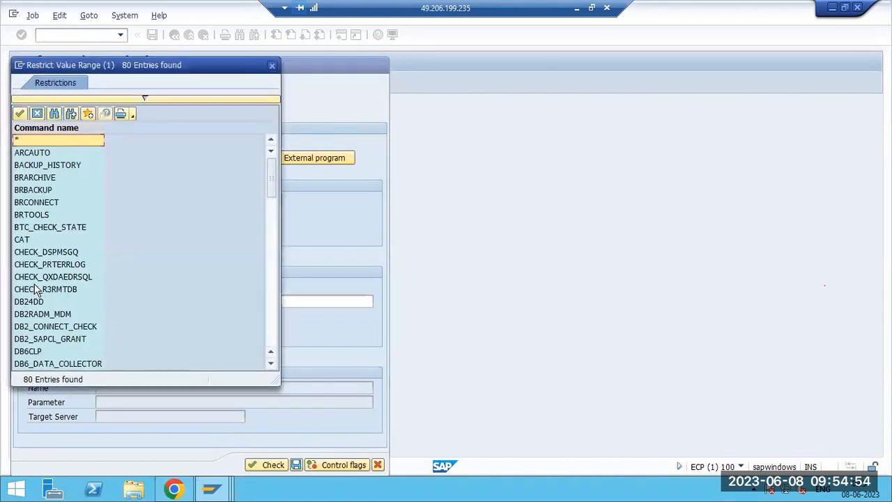
scroll(35, 293, down, 3)
scroll(35, 292, down, 15)
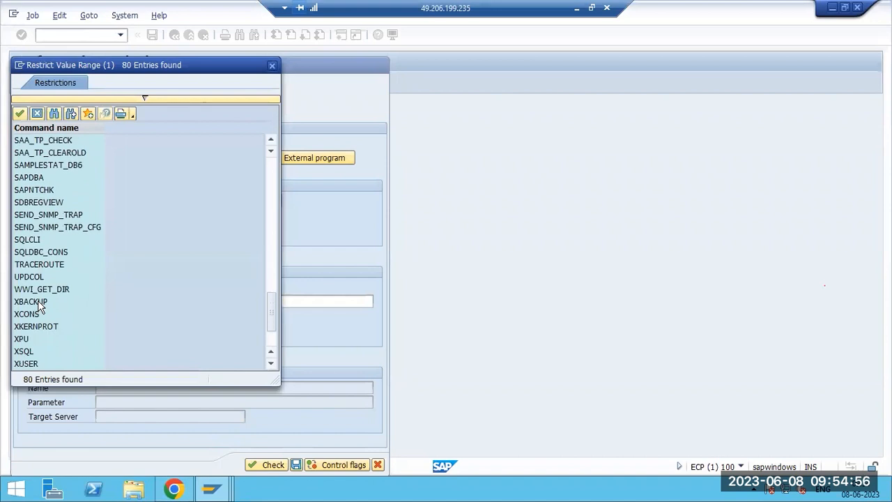
scroll(38, 305, up, 8)
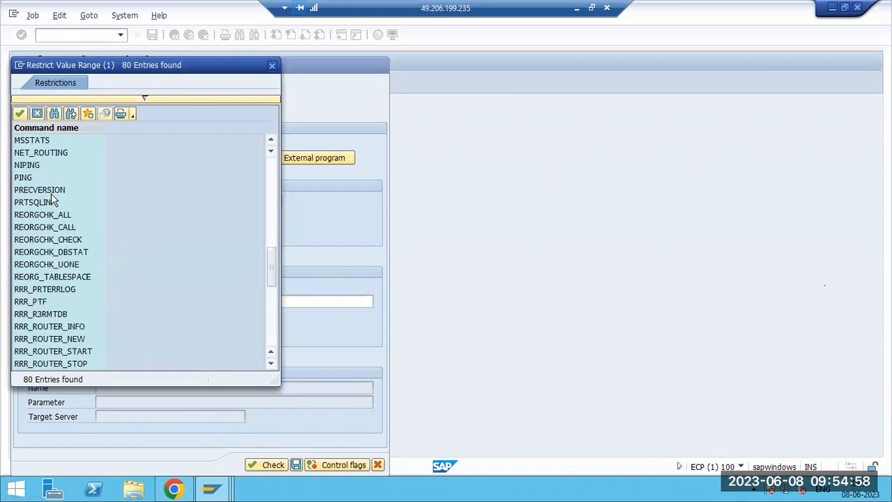
Choose external command PING with operating system ANYOS and save the step.
click(34, 167)
double_click(28, 178)
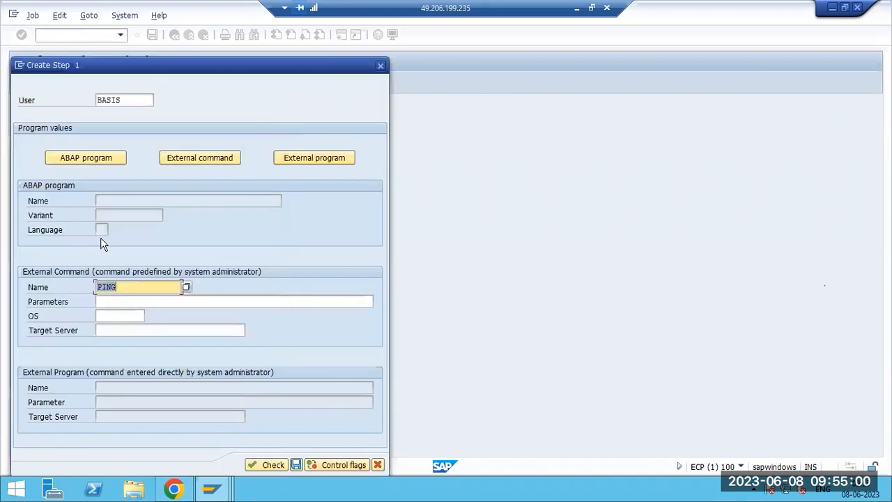
click(123, 304)
click(119, 316)
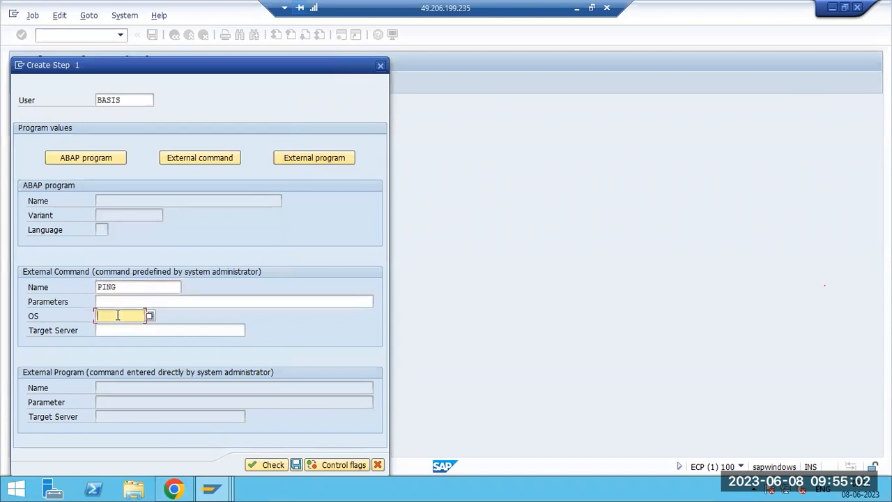
click(149, 316)
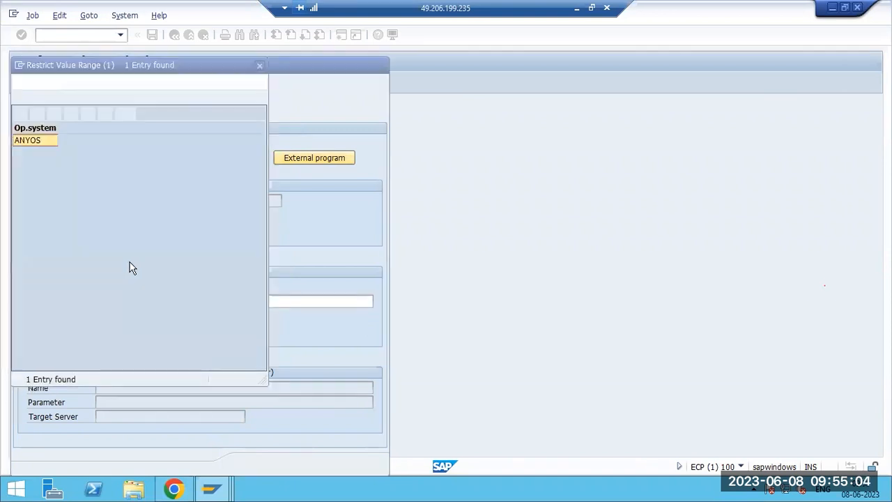
double_click(28, 142)
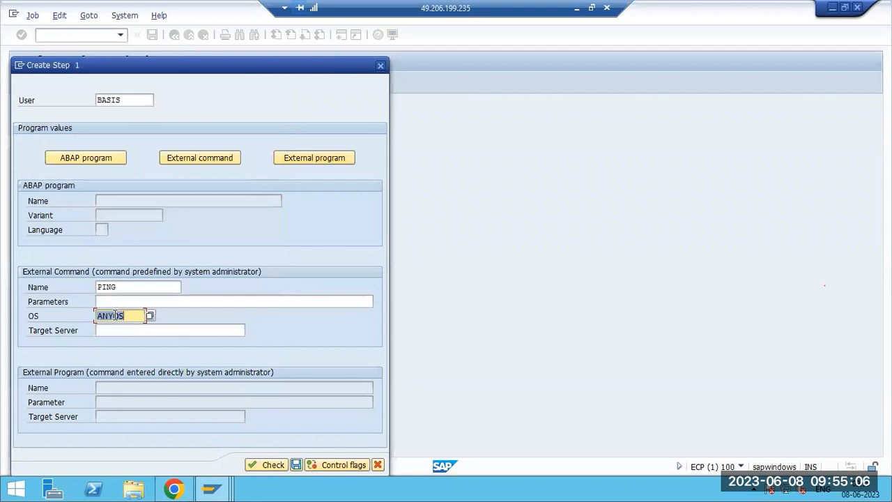
click(296, 464)
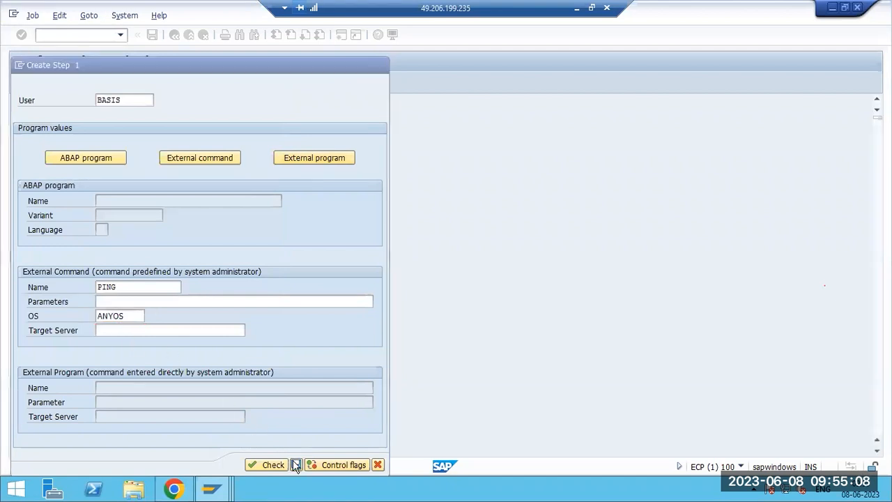
key(F3)
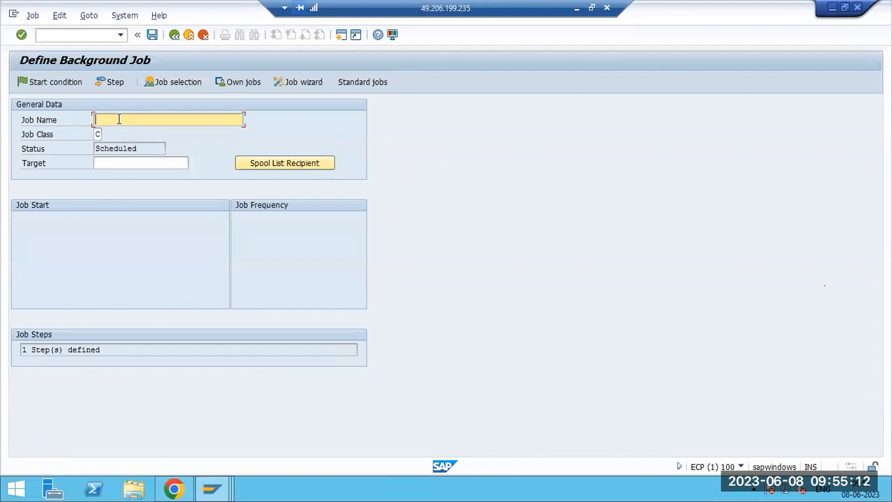
Name the job RAVI1, set an immediate start and save it.
text(RAVI1)
click(66, 85)
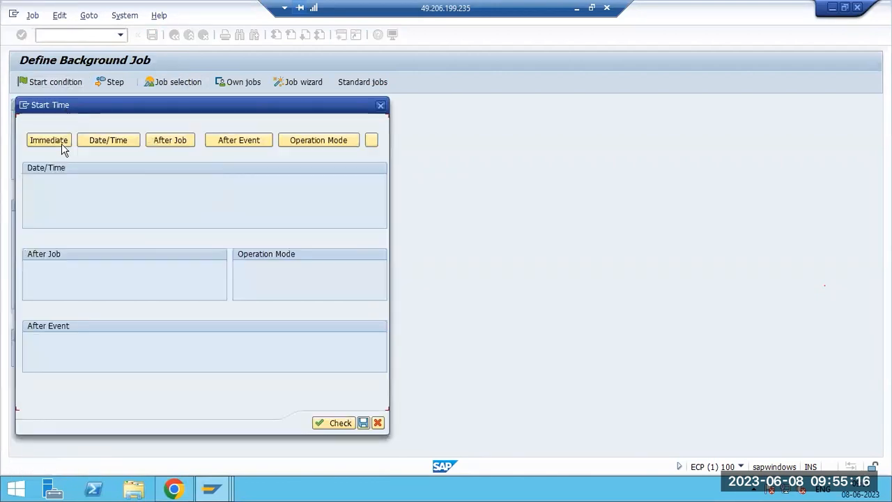
click(60, 142)
click(255, 423)
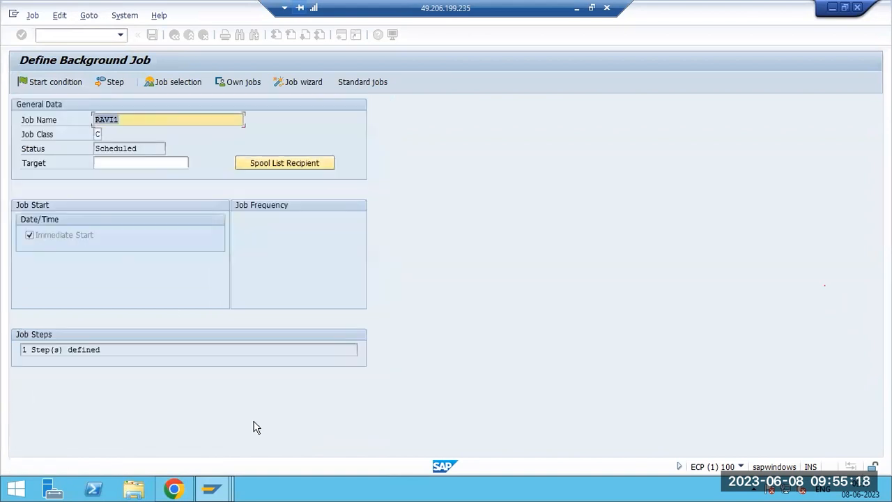
click(153, 34)
Run /nsm37 and list the jobs, showing RAVI1 as canceled.
click(72, 33)
text(/nsm37)
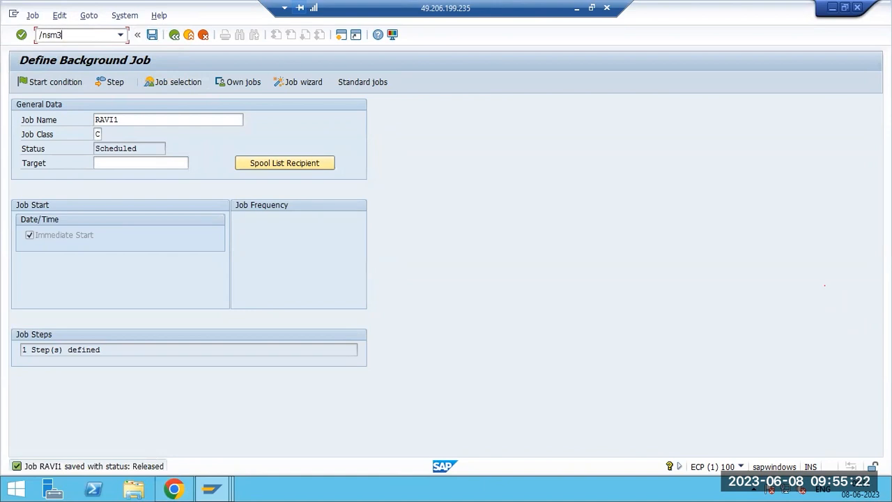
key(Return)
click(59, 86)
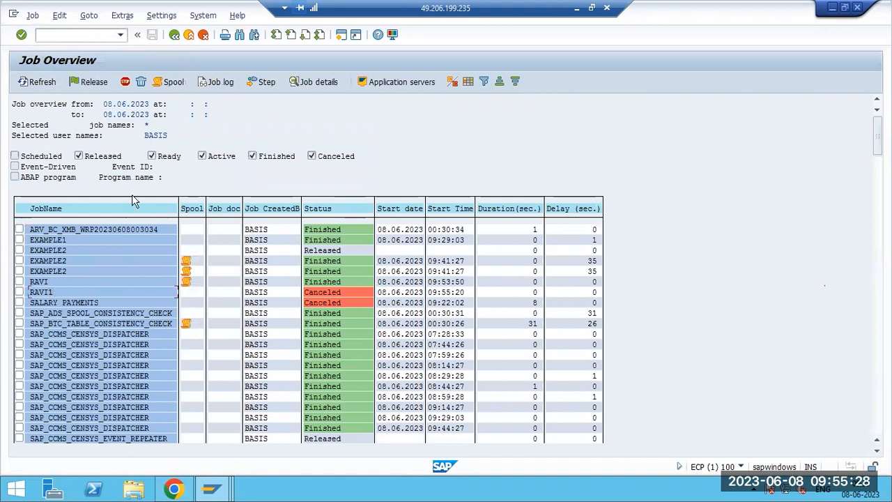
click(216, 84)
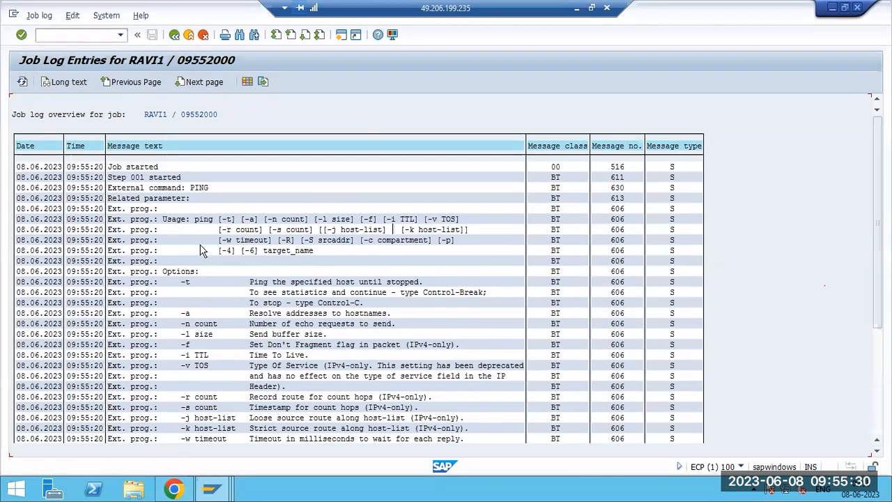
scroll(204, 254, down, 4)
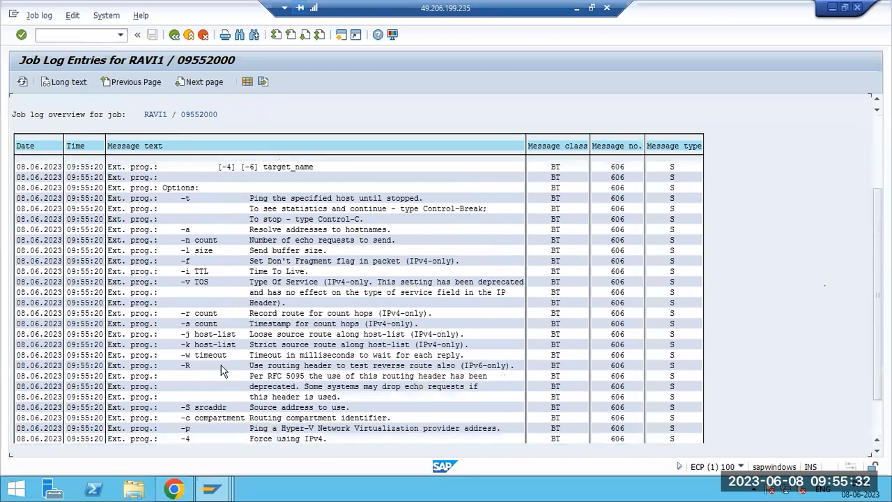
scroll(224, 415, down, 1)
scroll(224, 415, up, 3)
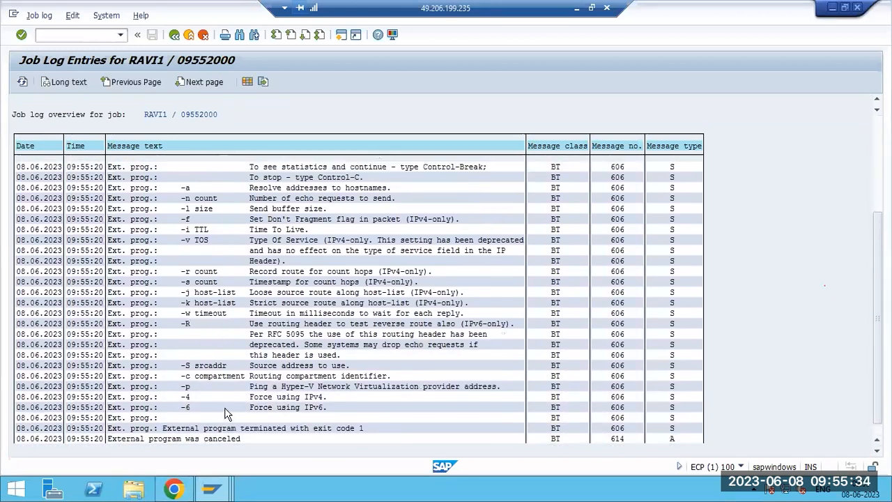
scroll(259, 316, up, 3)
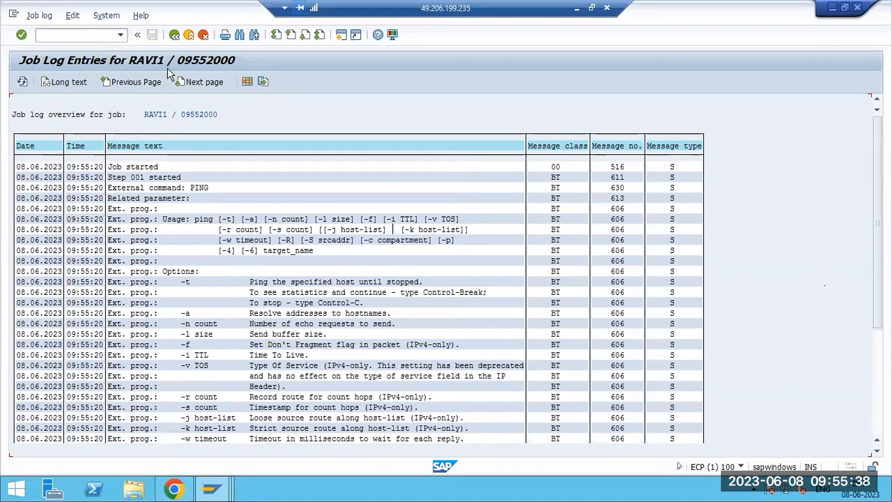
click(174, 34)
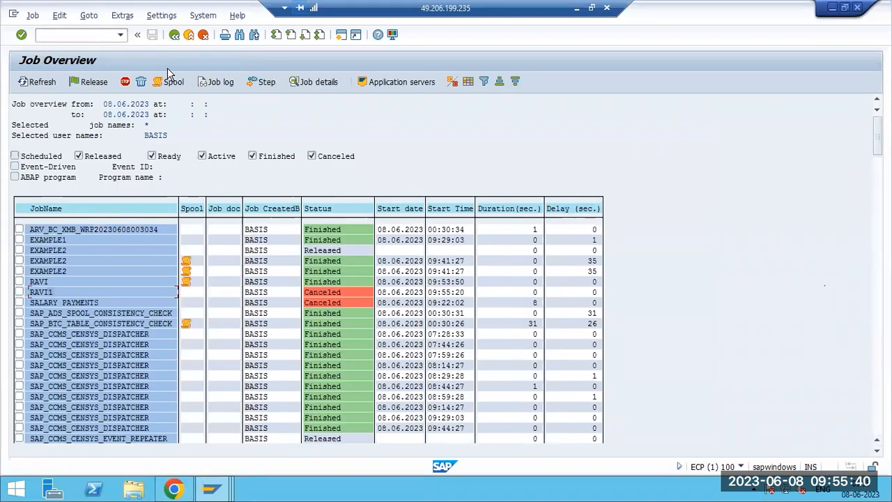
Compare the RAVI and RAVI1 rows in the job overview.
click(40, 280)
click(45, 291)
click(31, 282)
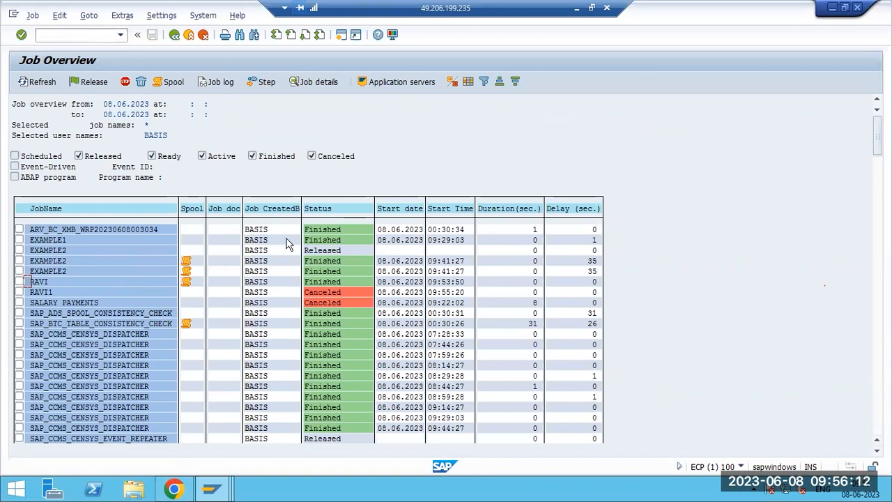
Start ABAP runtime error analysis with /nst22.
click(97, 35)
text(/nst22)
key(Return)
List yesterday's runtime errors and open the 09:08:19 MESSAGE_TYPE_X dump.
click(175, 161)
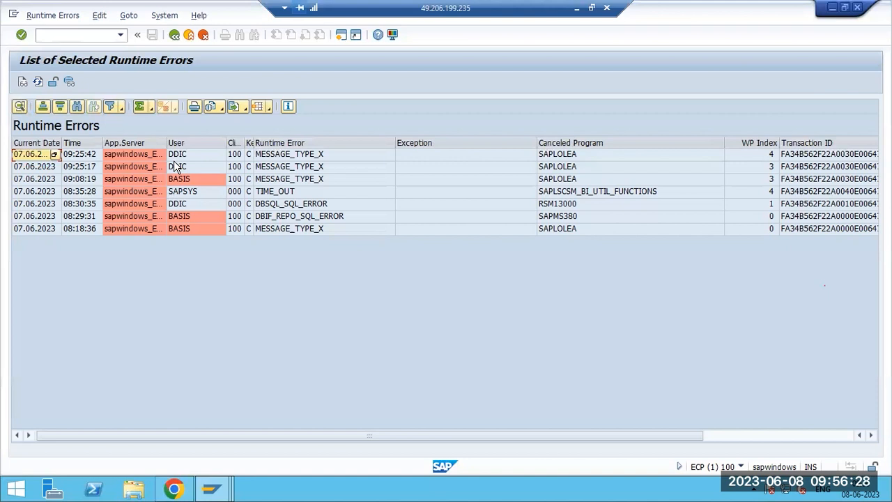
click(312, 182)
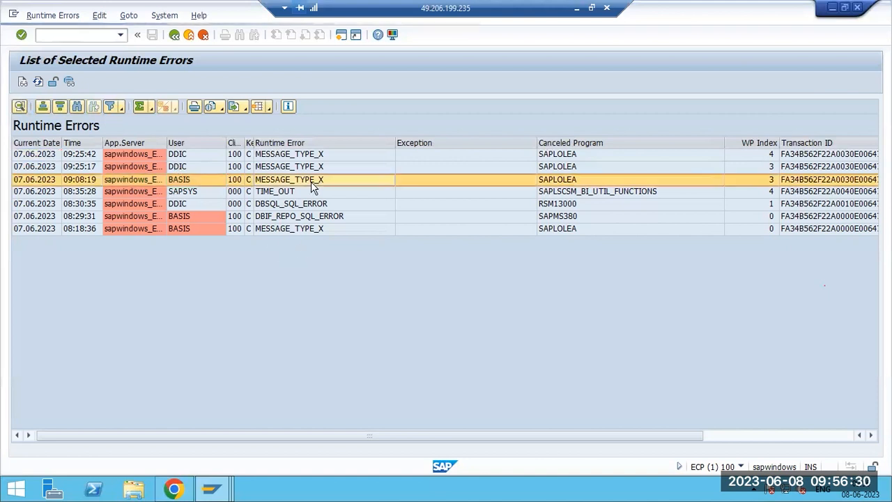
double_click(312, 181)
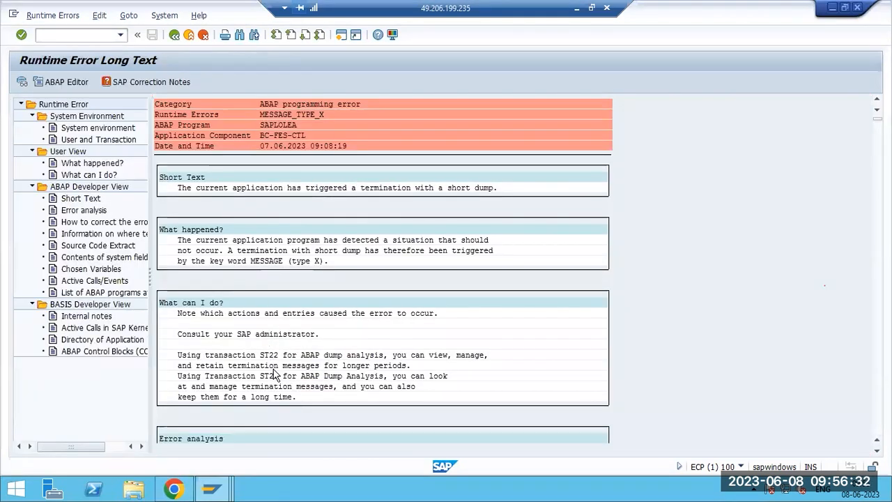
Read the SAPLOLEA Control Framework error, noting reinstallation and Automation Trace advice, then go back.
scroll(274, 374, down, 4)
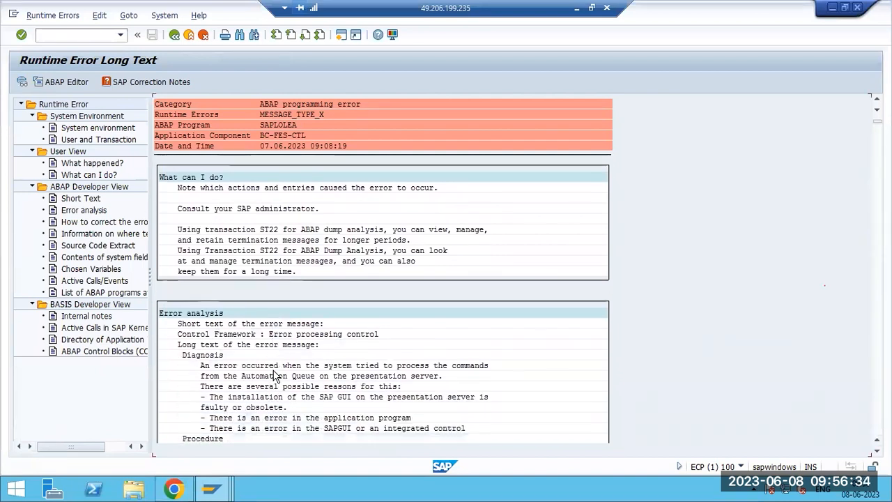
scroll(274, 374, down, 1)
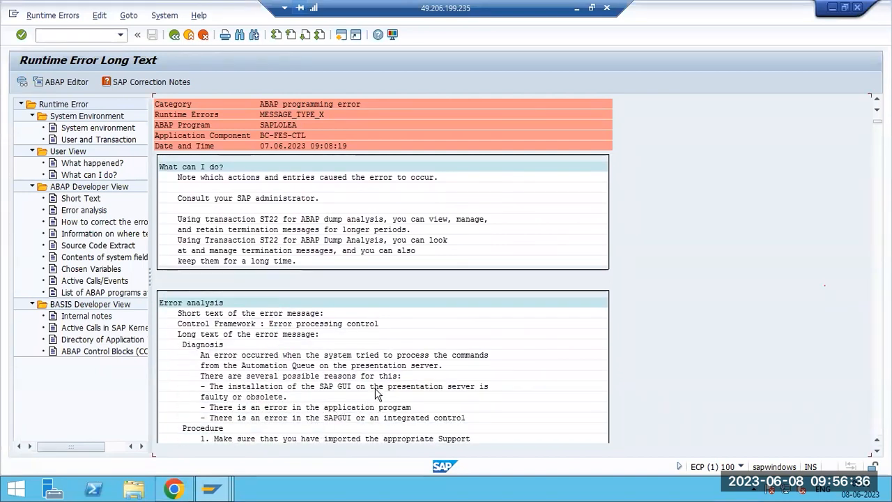
scroll(281, 369, up, 3)
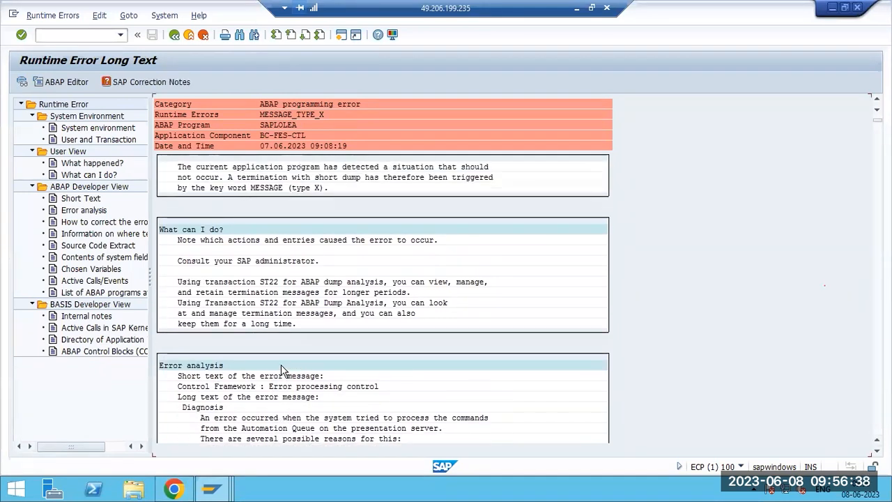
scroll(281, 370, up, 1)
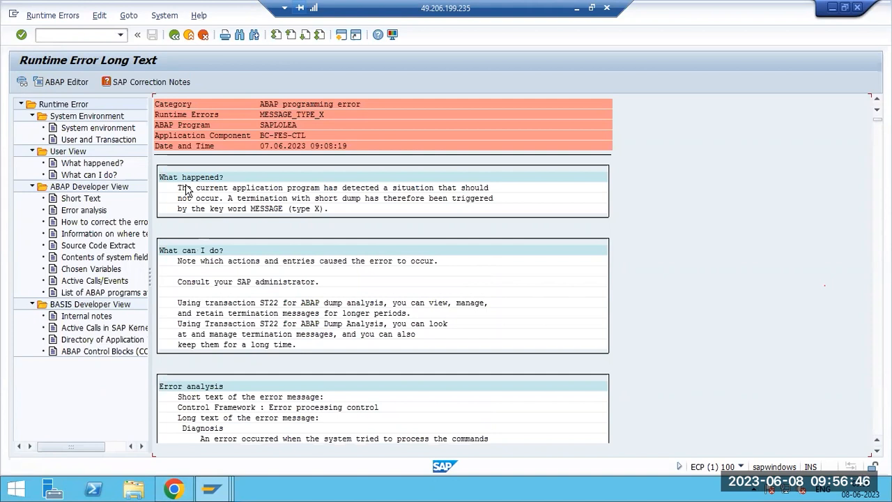
scroll(237, 373, down, 5)
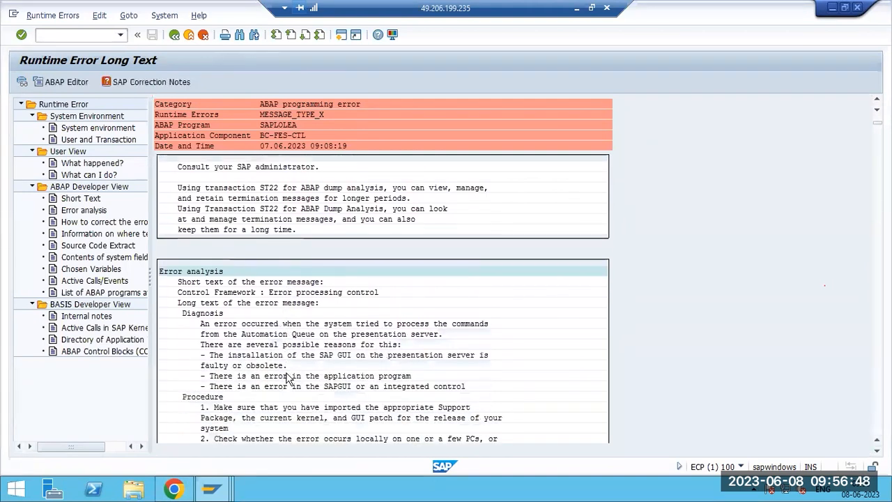
scroll(287, 377, down, 2)
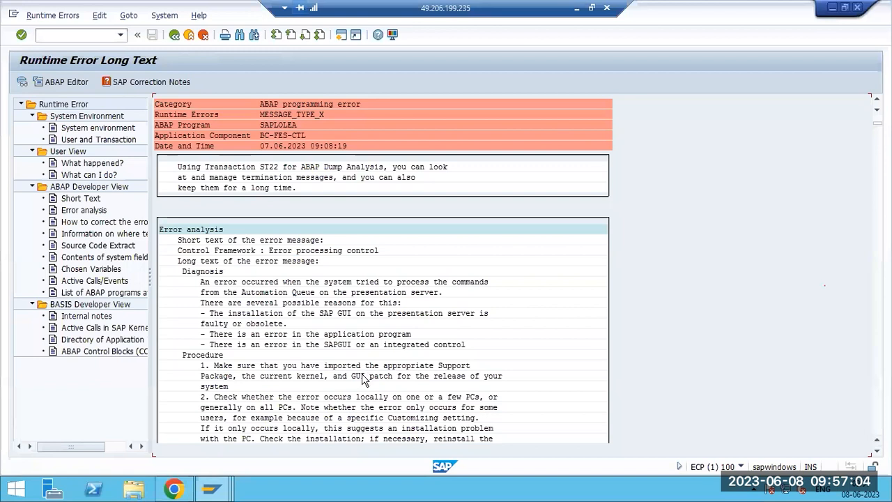
scroll(362, 378, down, 2)
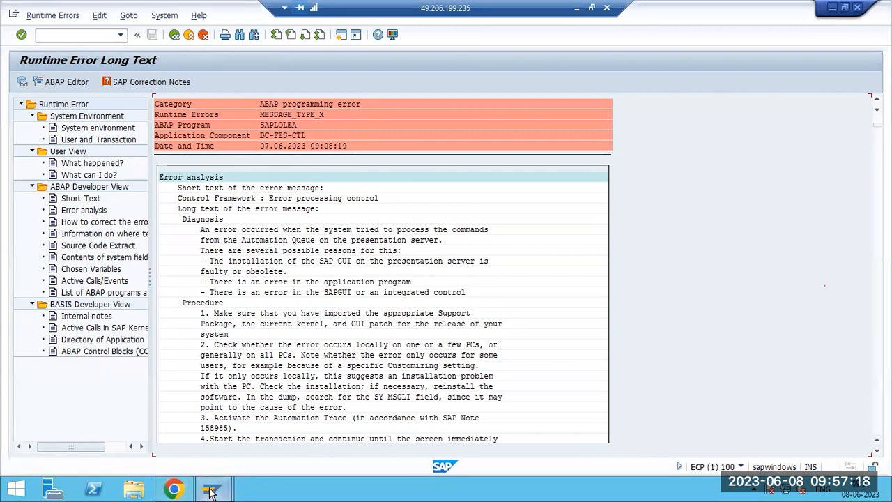
click(444, 387)
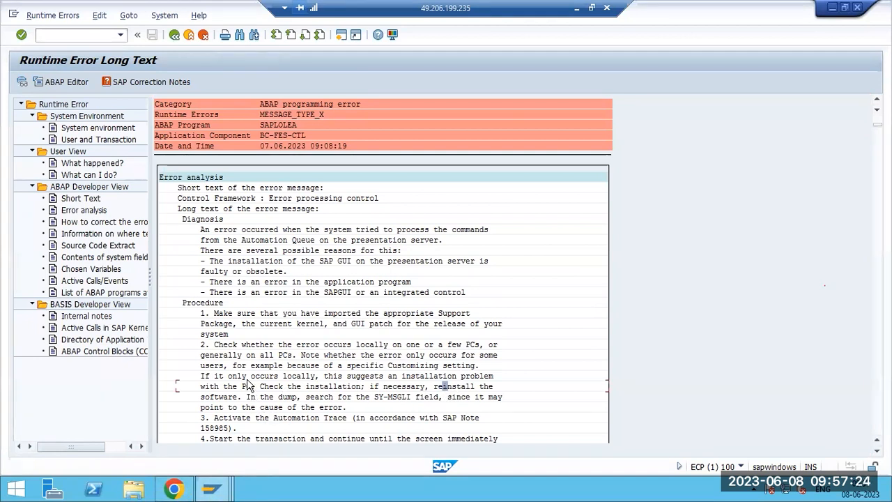
click(249, 419)
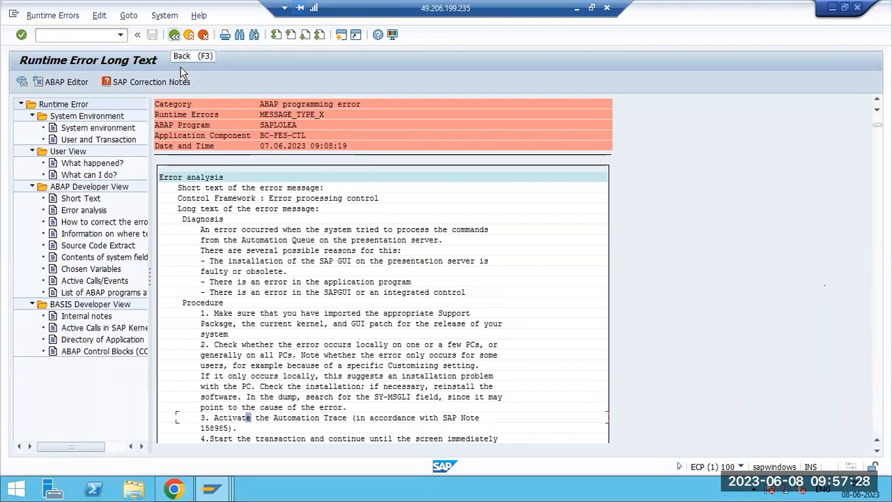
key(F3)
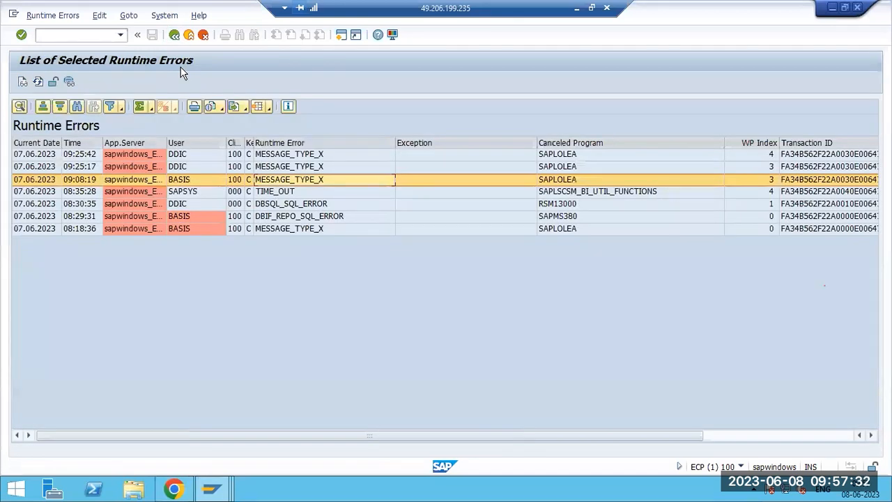
Read the 08:30:35 DBSQL_SQL_ERROR refused-connection dump in RSM13000, then back out to selection.
double_click(286, 204)
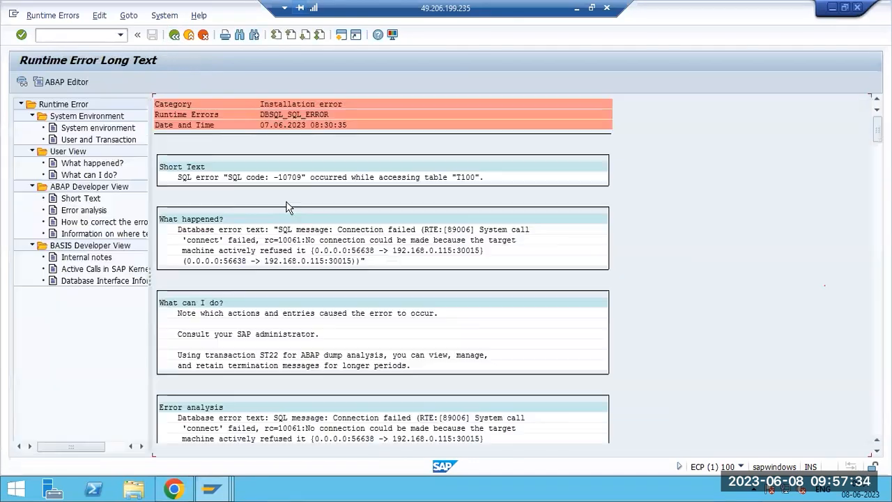
scroll(209, 299, down, 4)
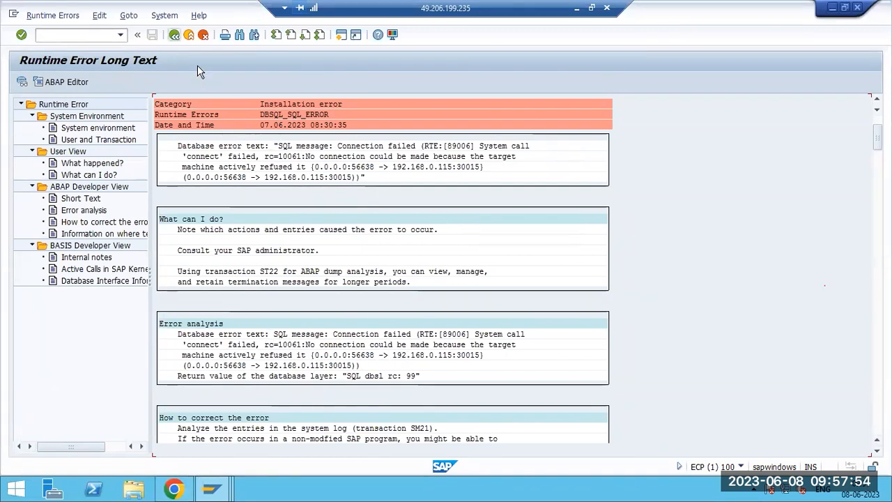
click(174, 35)
click(175, 34)
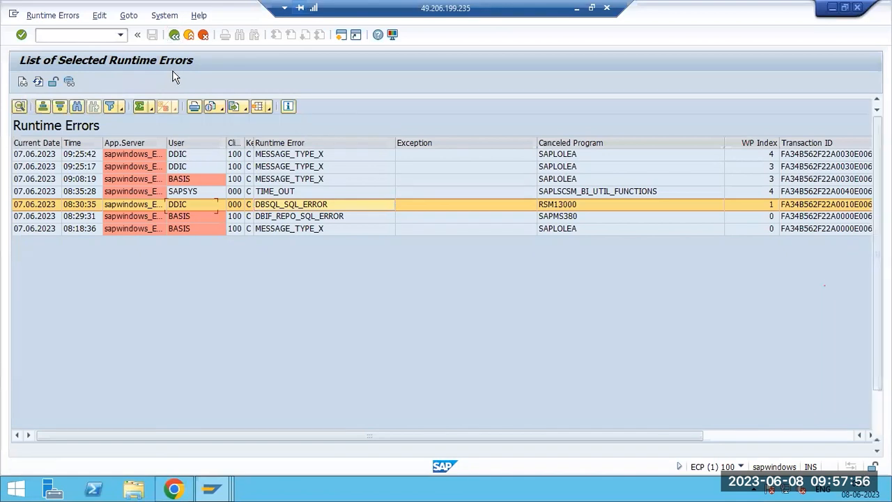
List today's runtime errors and open the DBIF_DSQL2_SQL_ERROR dump.
click(176, 134)
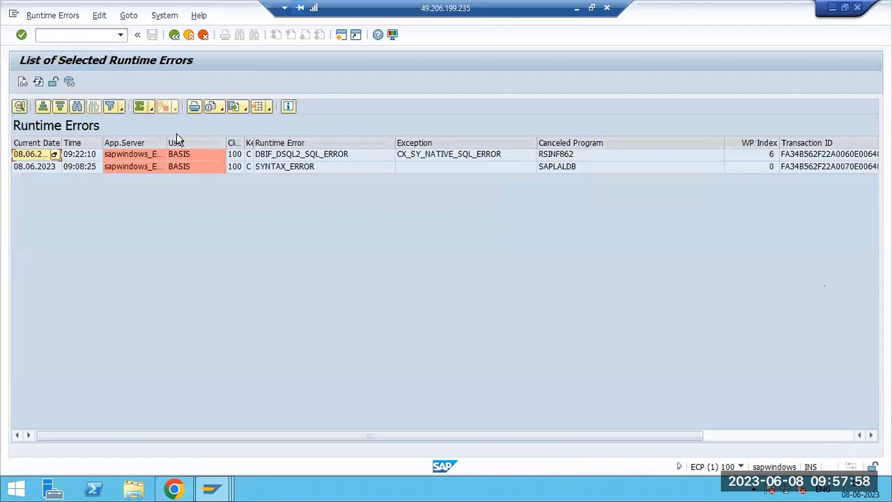
click(300, 158)
double_click(299, 161)
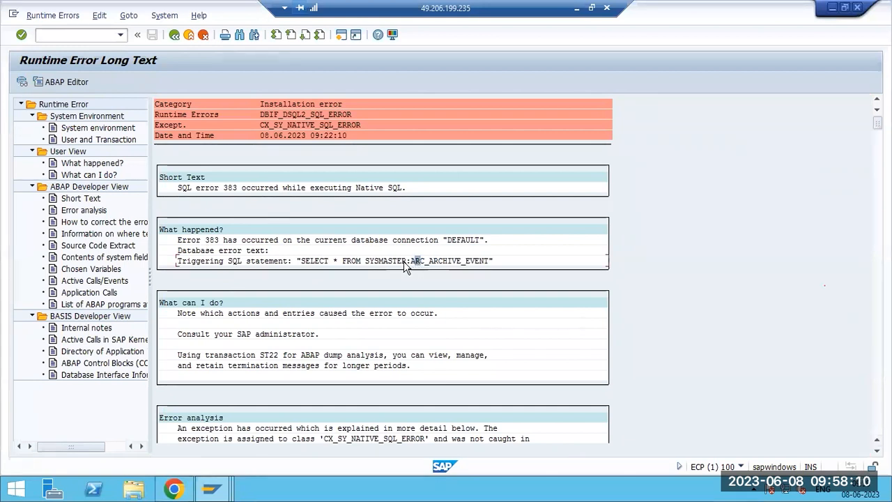
Review its user details for program RSINF862 and the correction advice, then exit to Easy Access.
click(86, 139)
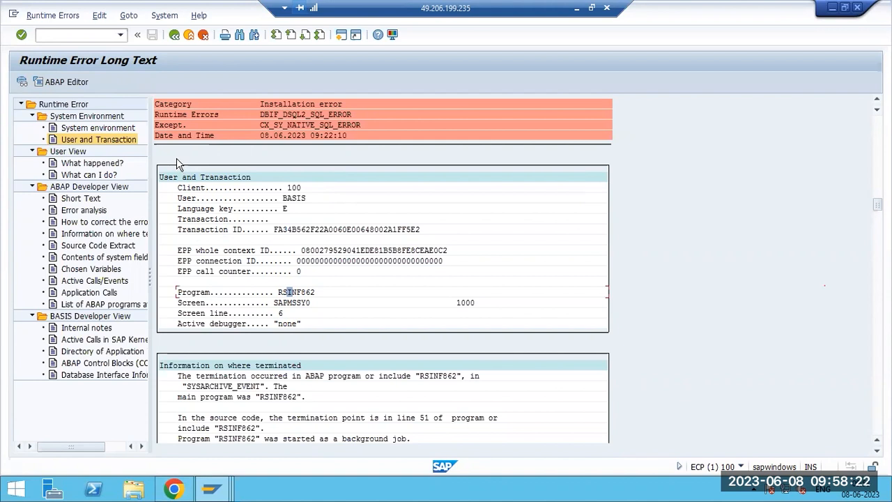
click(294, 292)
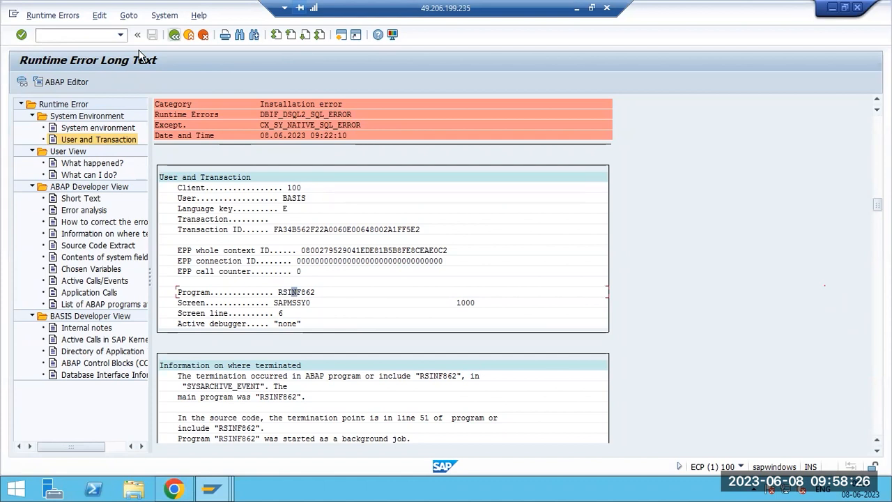
click(94, 128)
click(89, 224)
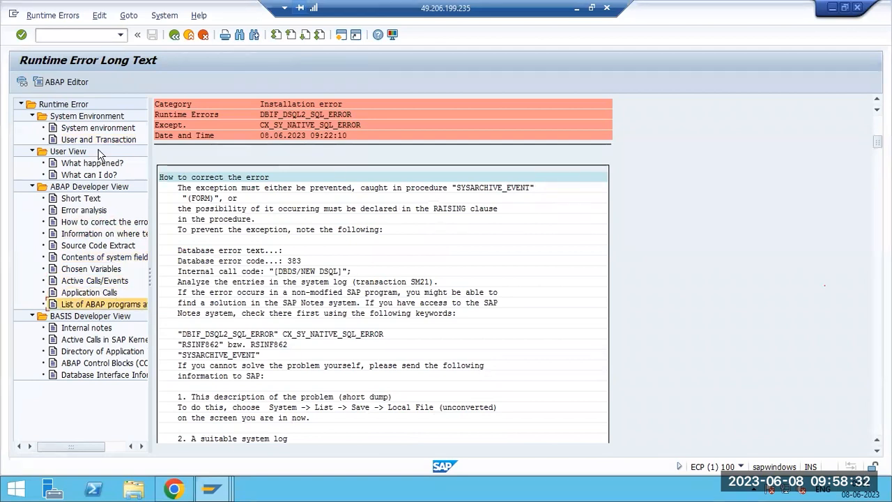
key(F3)
key(F3)
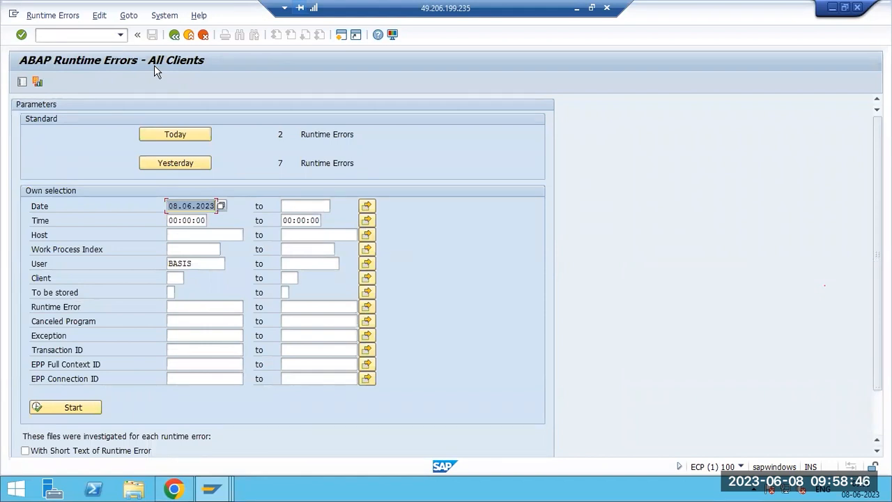
click(175, 34)
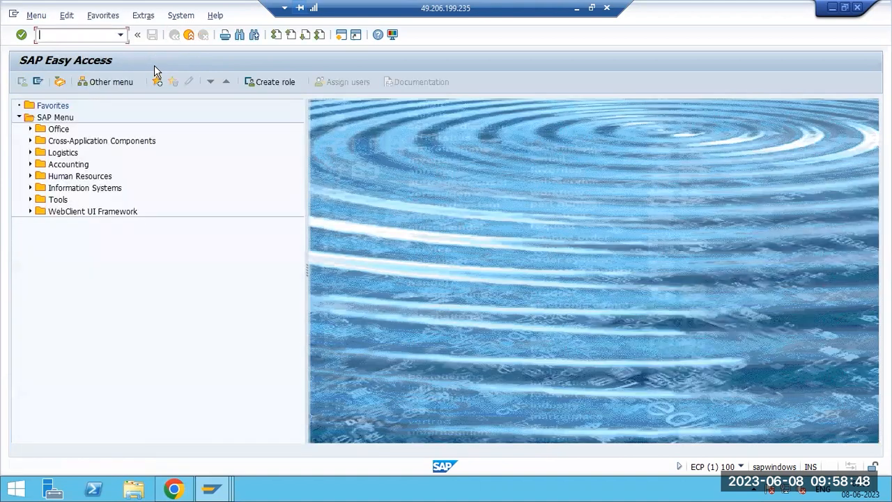